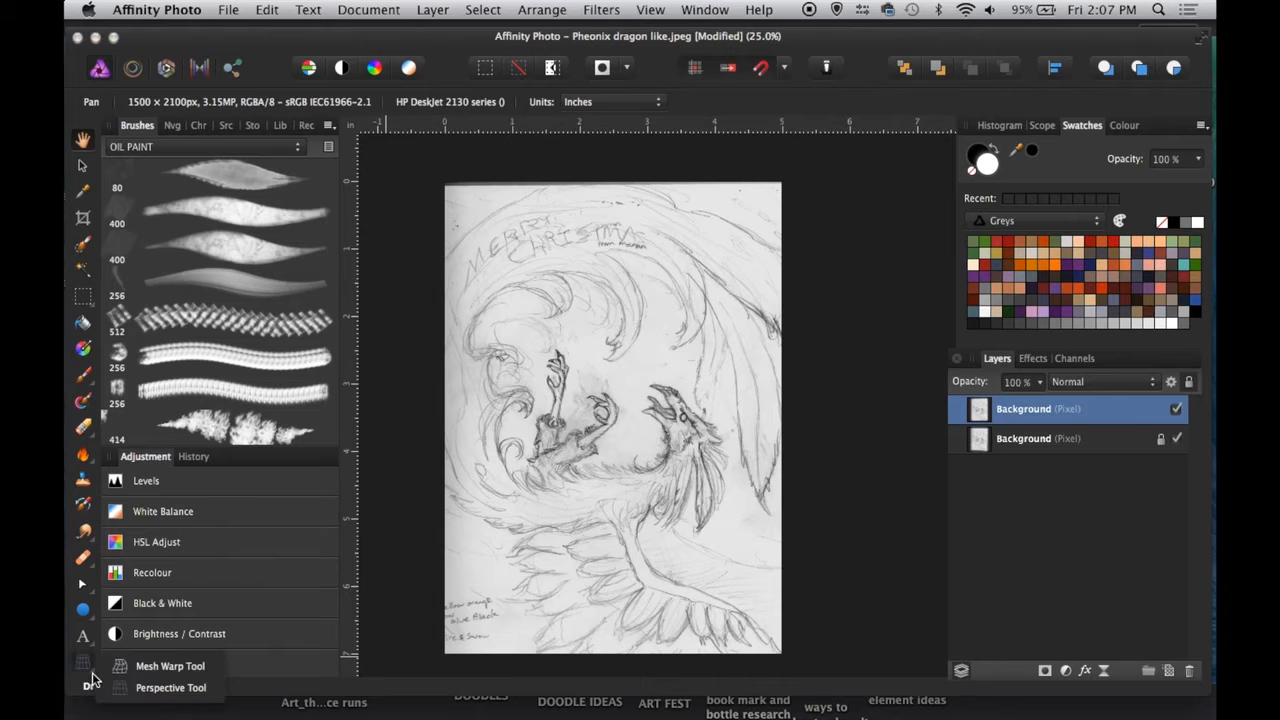
- Mesh-warp the upper Background layer, bending its left, top, right and bottom edges and pulling its upper-right corner outward
click(150, 652)
drag(430, 416, 446, 424)
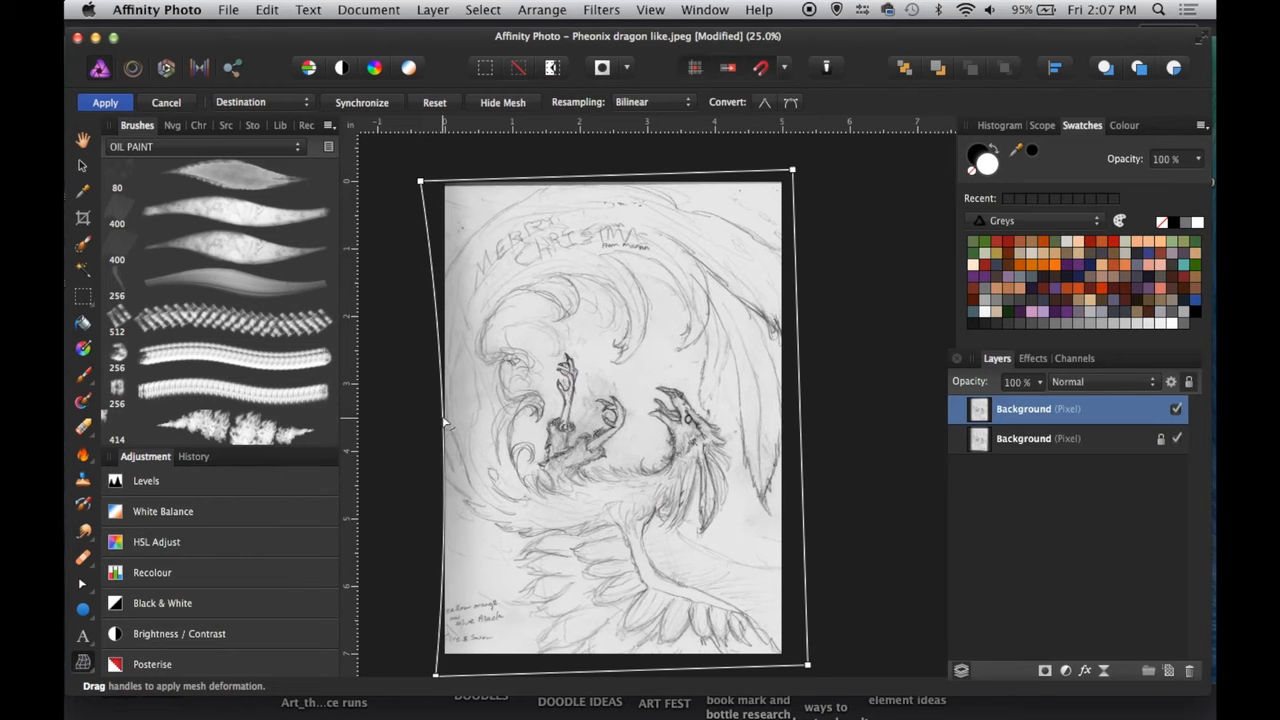
drag(500, 188, 520, 165)
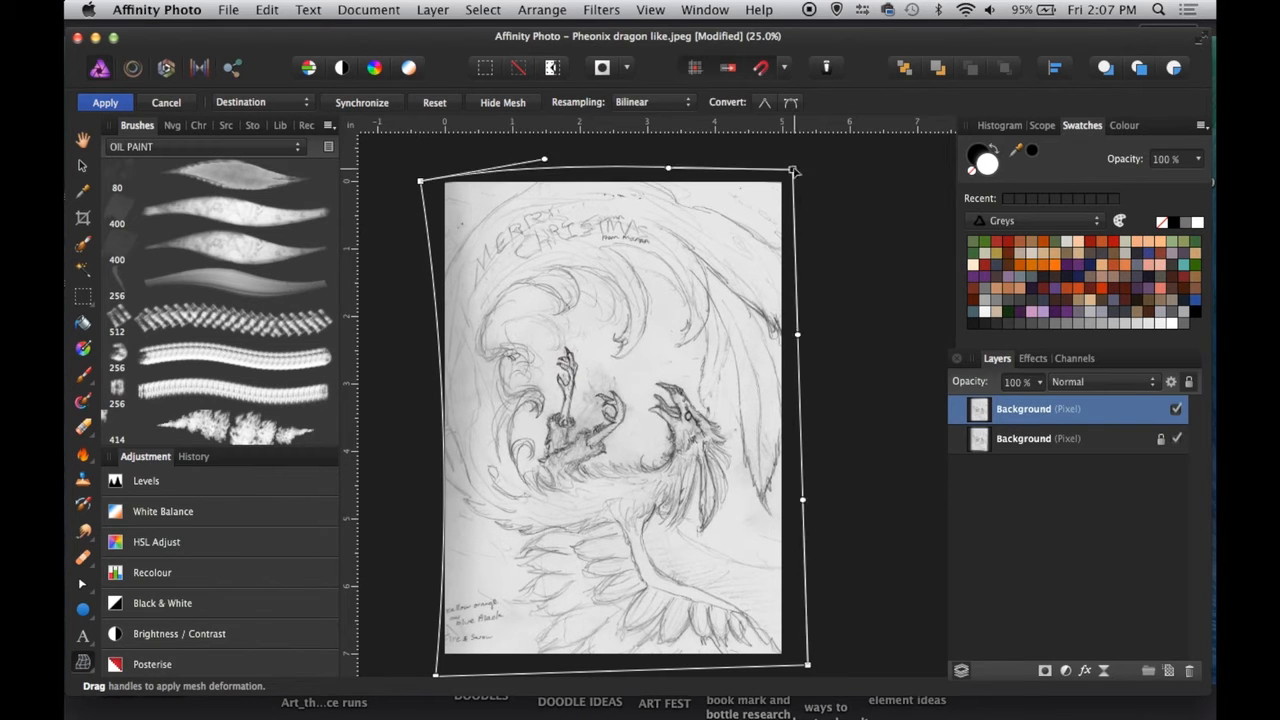
mouse_move(792, 170)
mouse_down()
mouse_move(826, 151)
mouse_move(817, 137)
mouse_up()
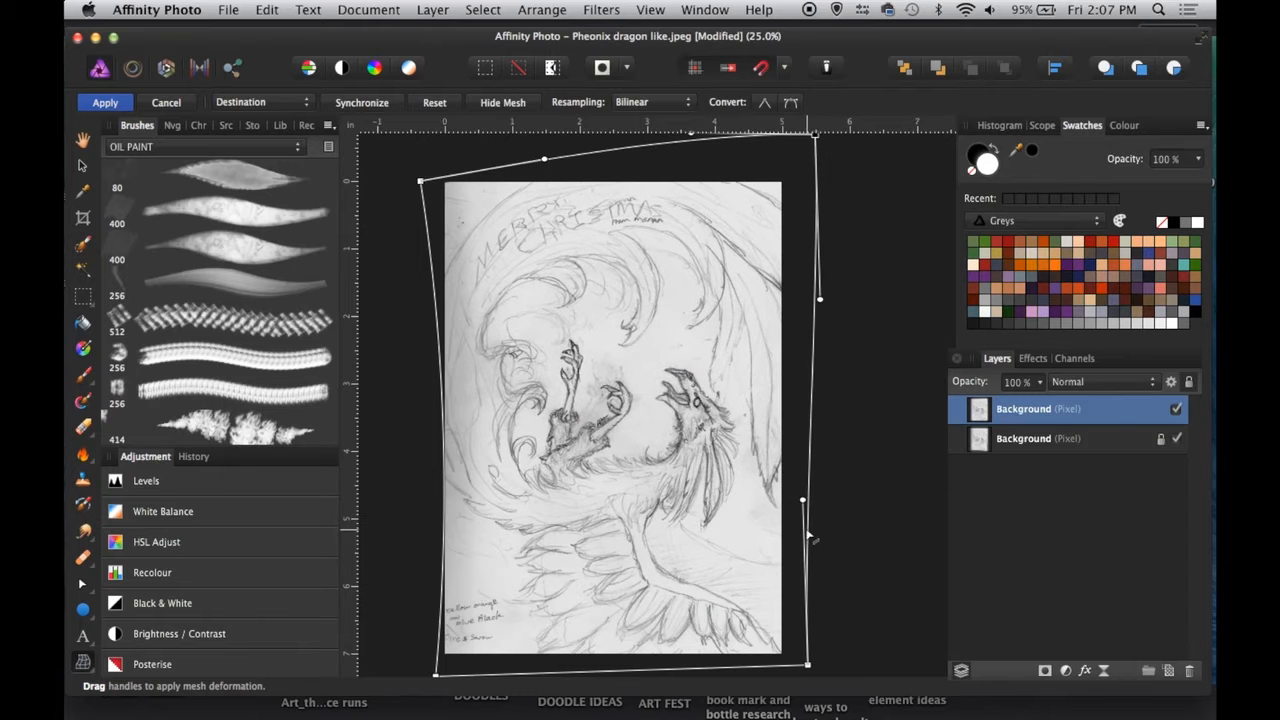
drag(808, 535, 796, 534)
scroll(796, 534, down, 3)
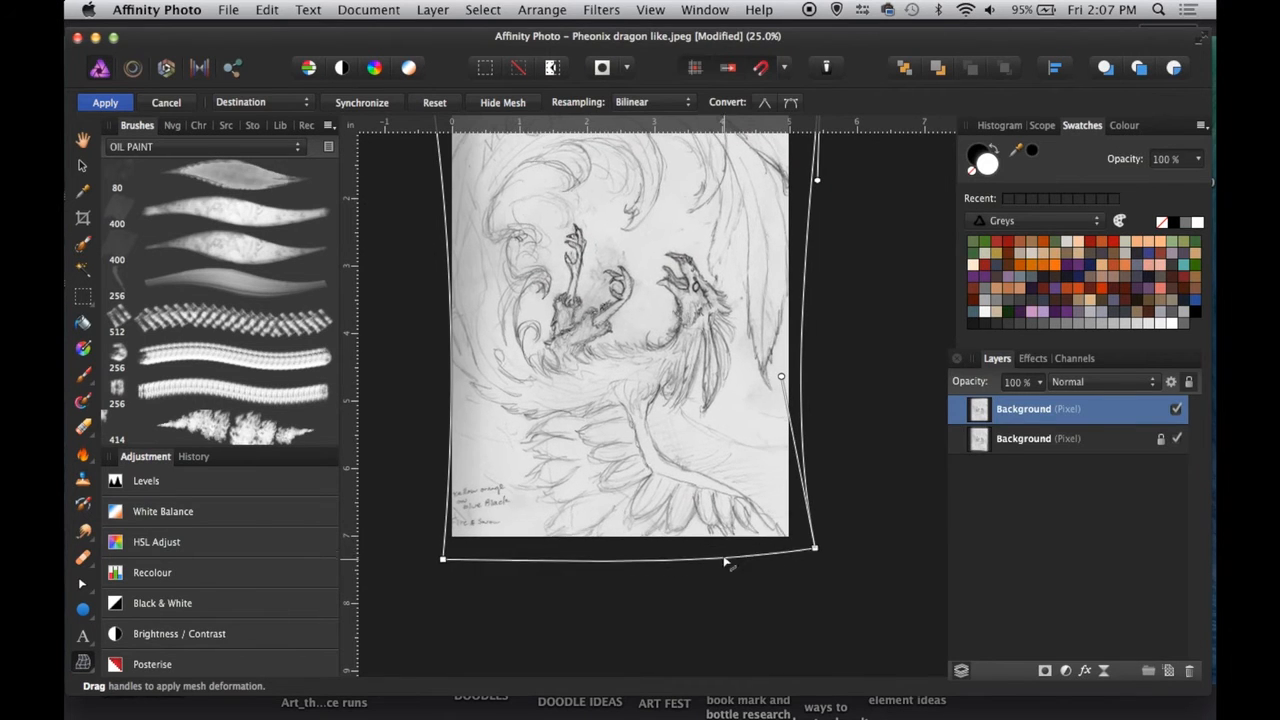
drag(725, 562, 724, 551)
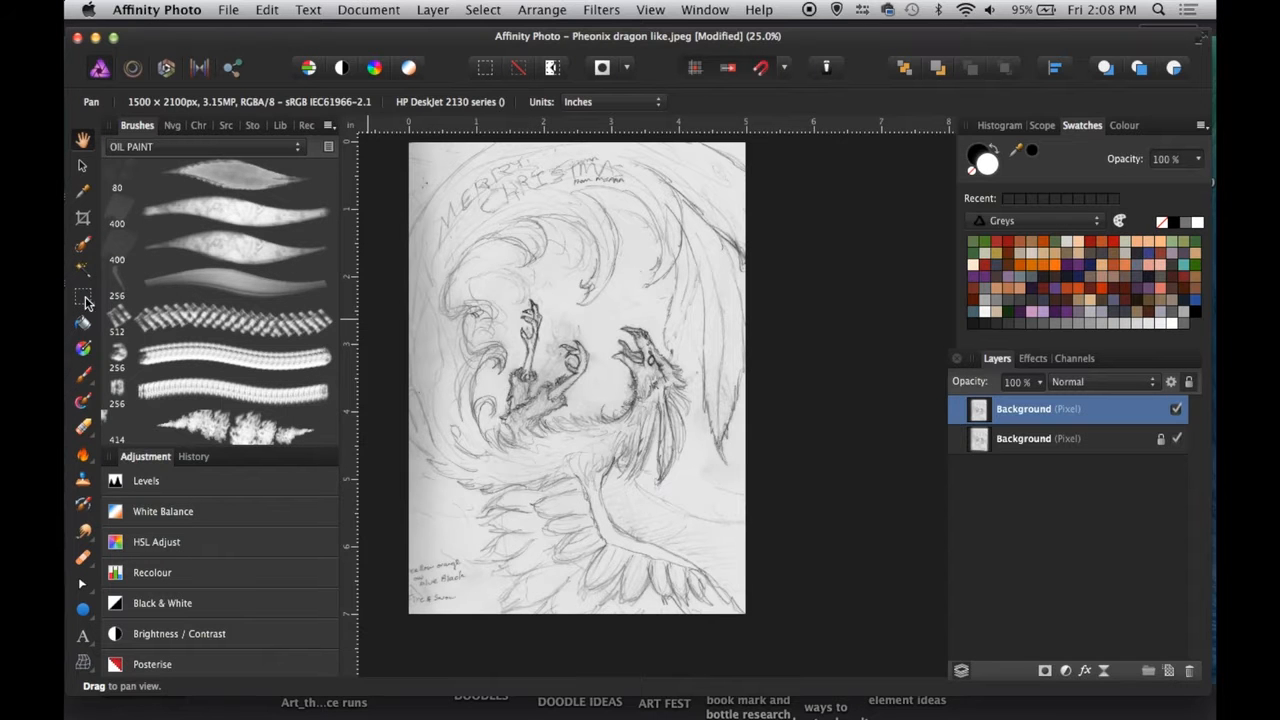
- Copy a rectangular area around the talons and head to a new layer, inspecting it with the lower layers temporarily hidden
click(84, 299)
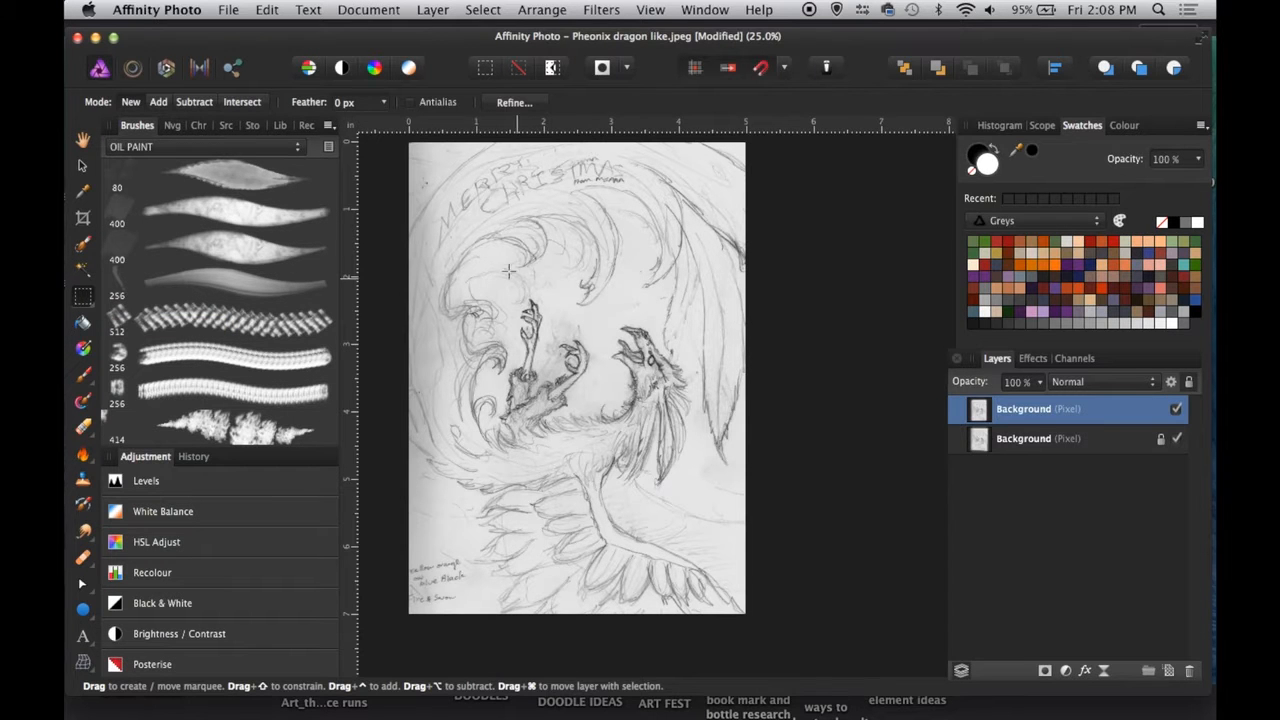
drag(465, 350, 702, 432)
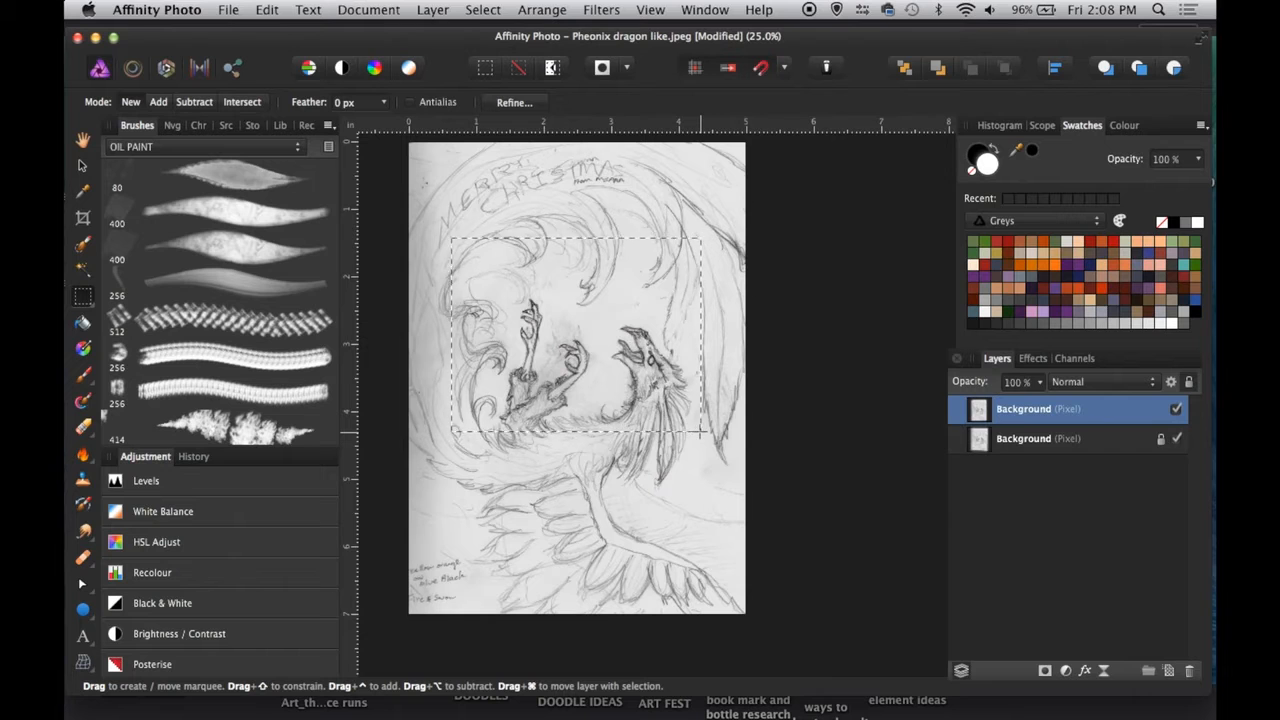
key(super+j)
click(1177, 439)
click(1178, 469)
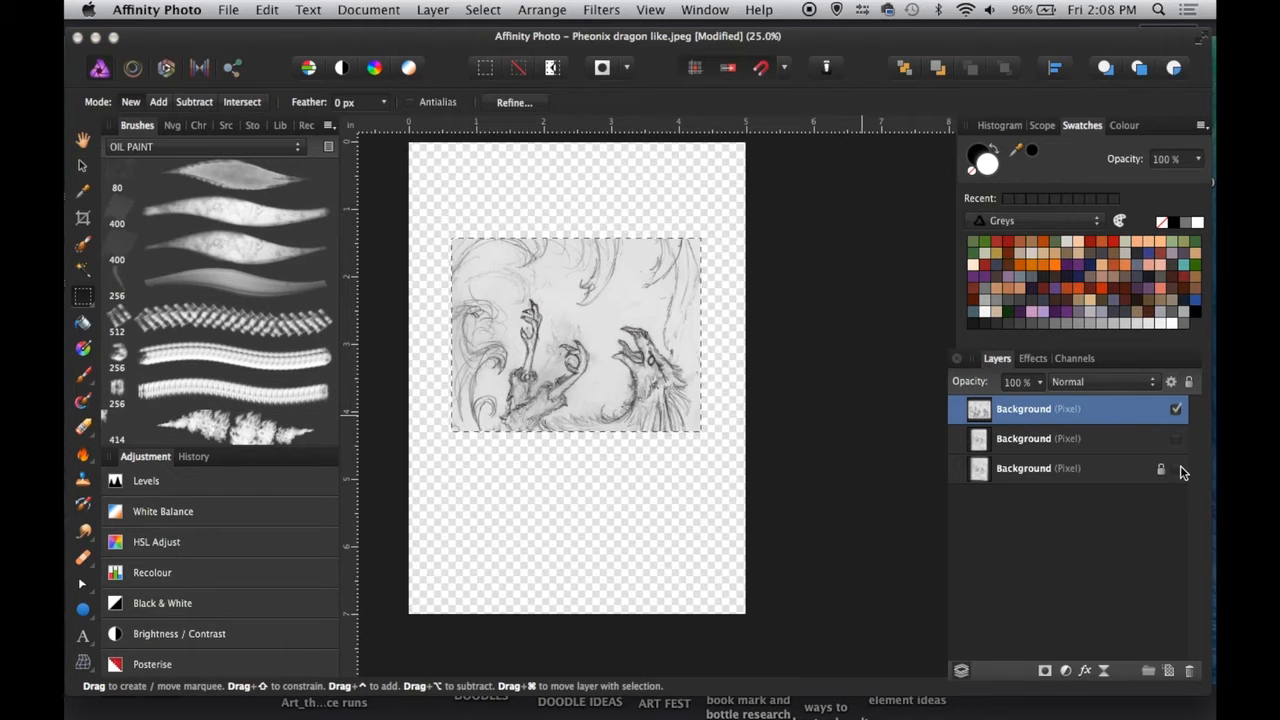
click(1178, 469)
click(1178, 440)
- Mesh-warp the copied rectangular patch by bending its top and bottom edges
click(82, 665)
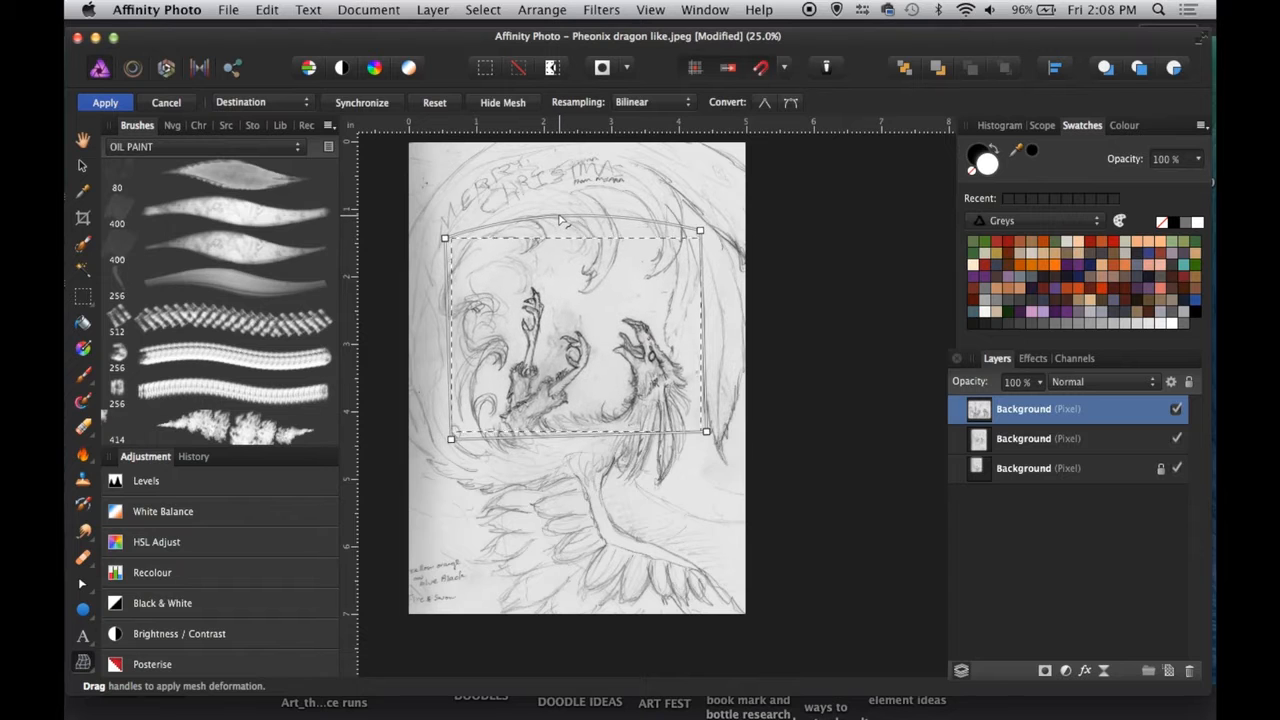
drag(543, 437, 548, 450)
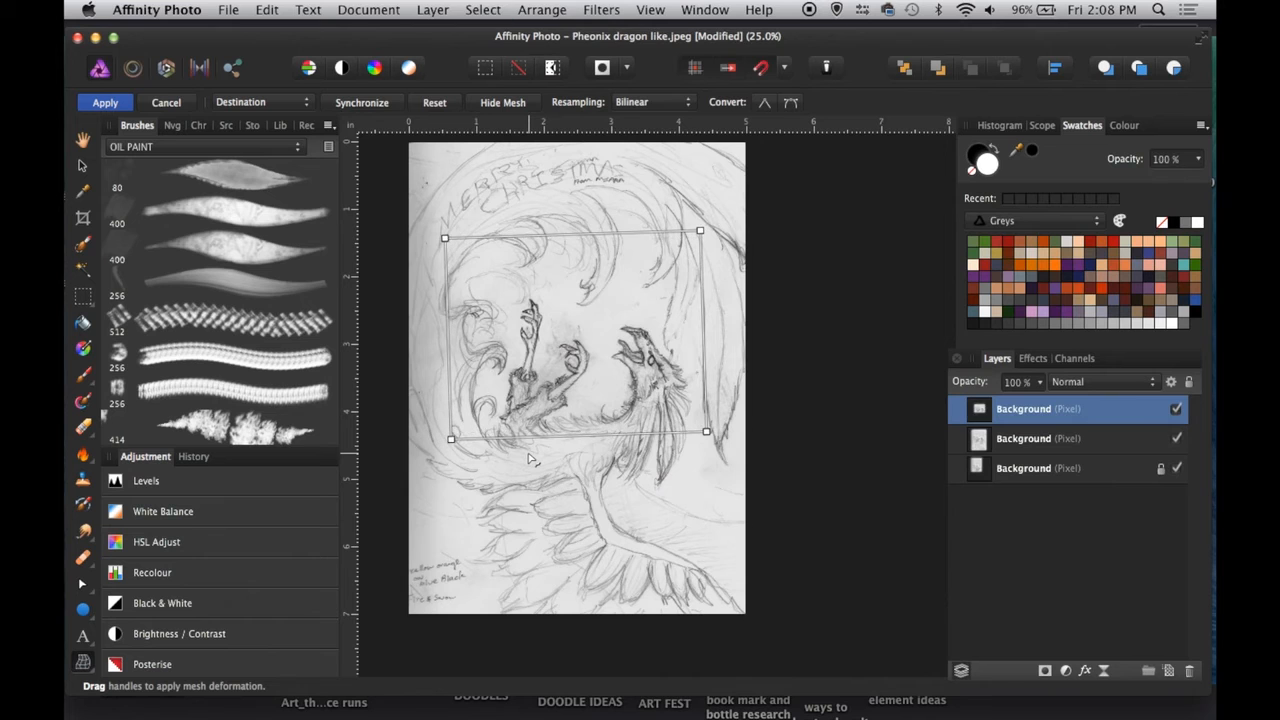
- Set a Lens Distortion of -21 % on the upper layer and compare the result in split view
click(601, 9)
mouse_move(614, 93)
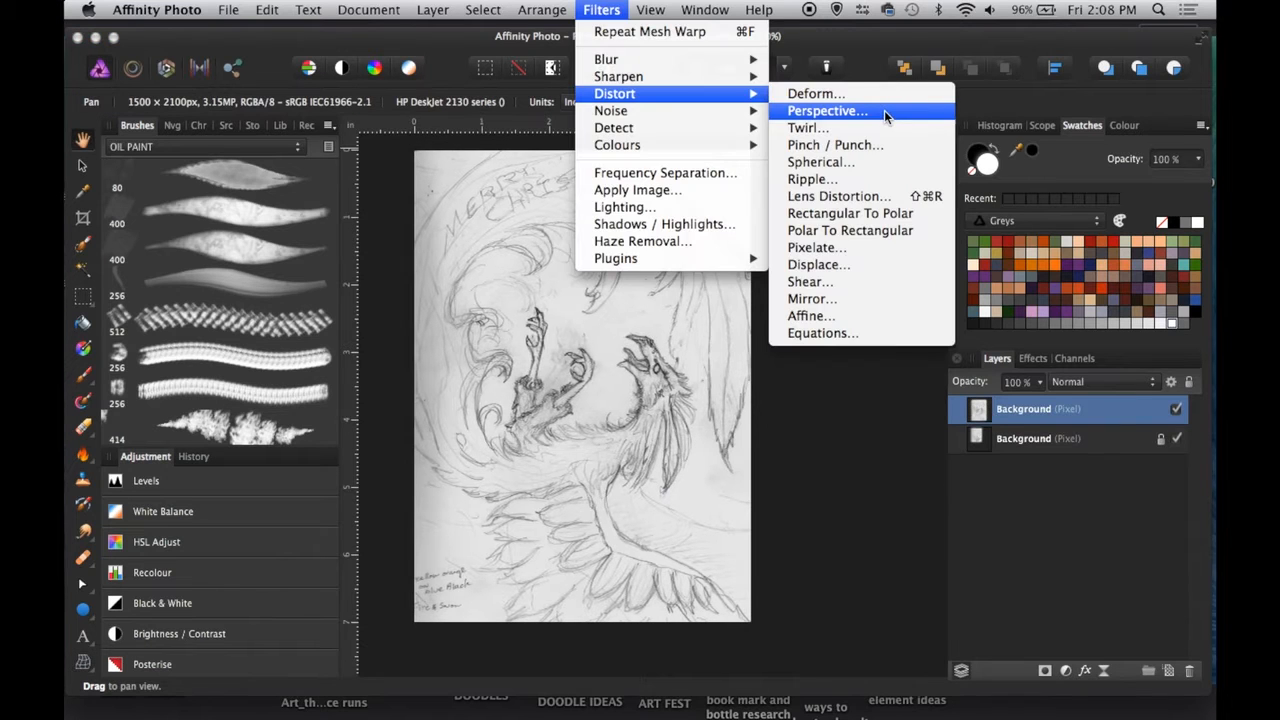
click(860, 196)
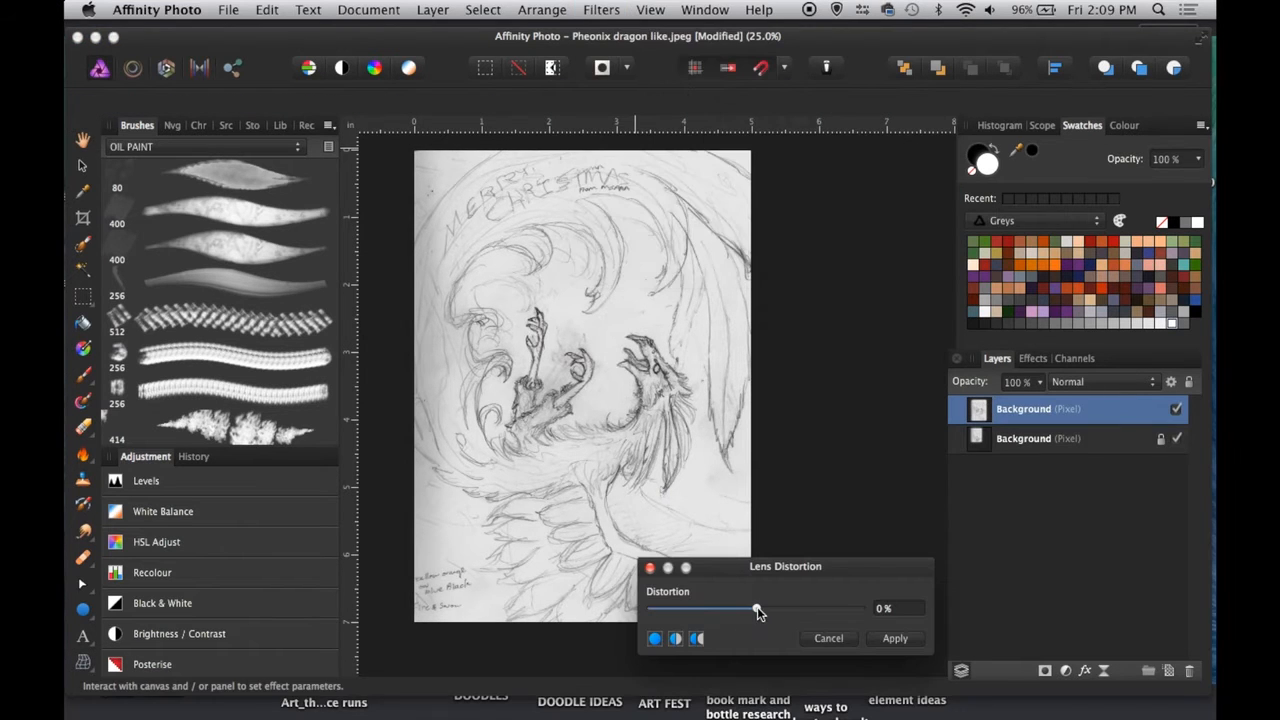
mouse_move(757, 612)
mouse_down()
mouse_move(663, 613)
mouse_move(791, 614)
mouse_move(737, 612)
mouse_move(736, 624)
mouse_up()
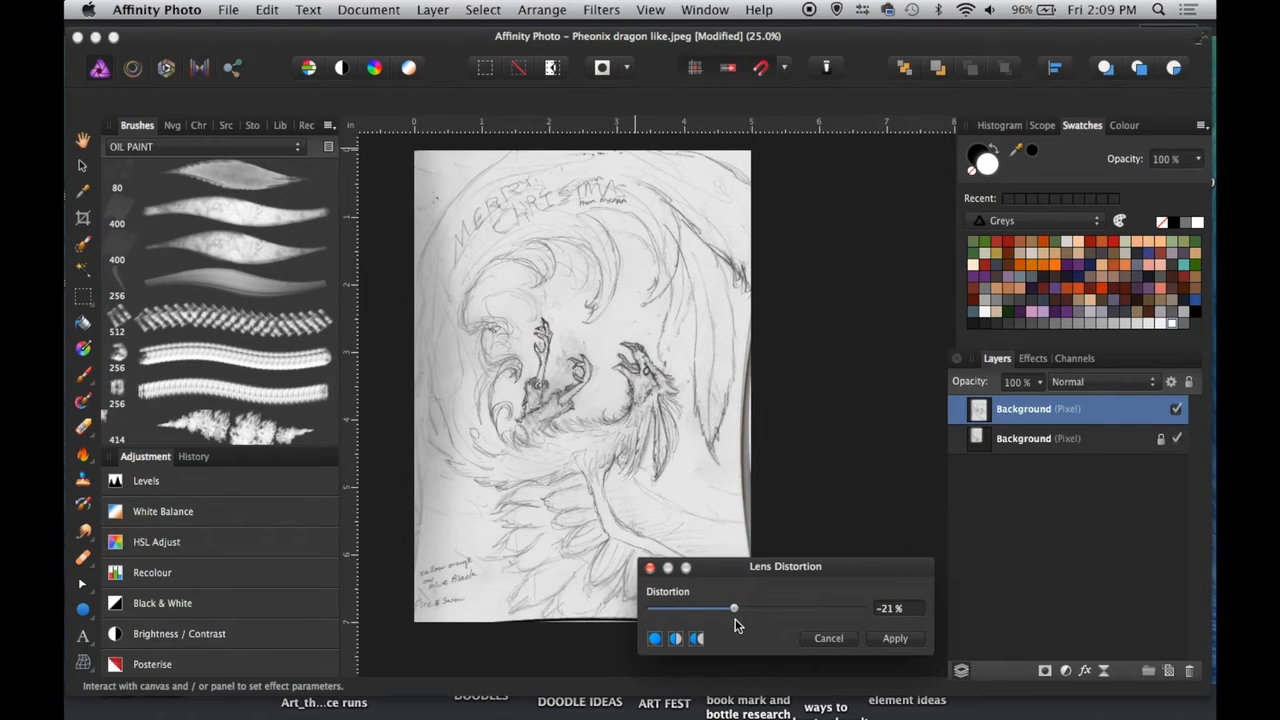
click(676, 638)
drag(649, 450, 391, 406)
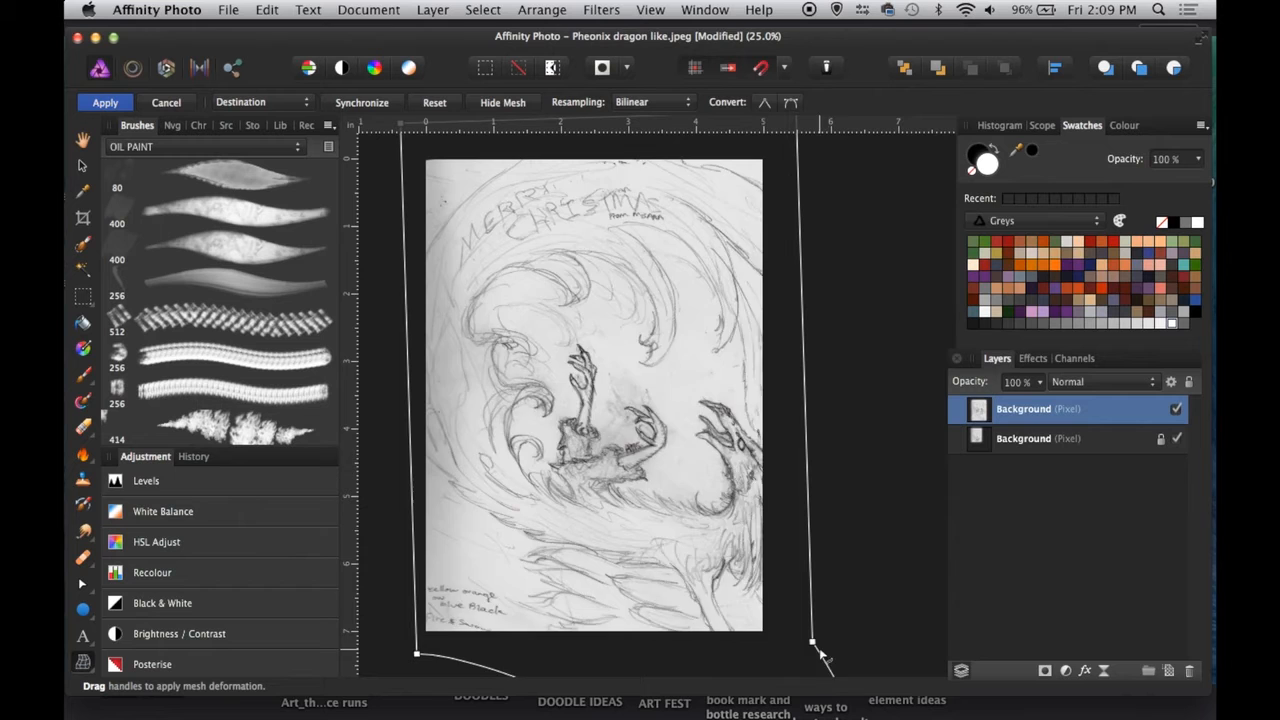
- Mesh-warp the upper layer by pulling its lower corners and left edge outward, and apply the warp
mouse_move(819, 649)
mouse_down()
mouse_move(808, 640)
mouse_move(823, 642)
mouse_up()
key(super+z)
drag(416, 654, 390, 677)
drag(406, 301, 382, 305)
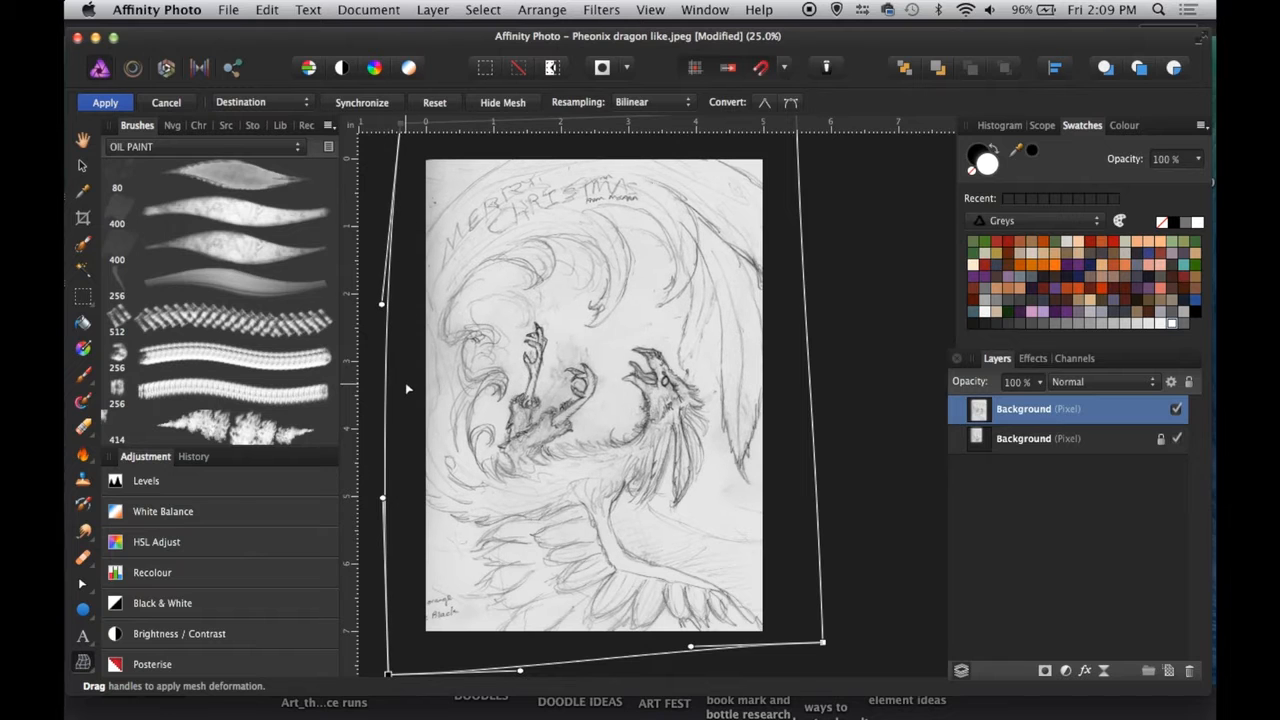
scroll(625, 483, up, 2)
scroll(750, 157, down, 5)
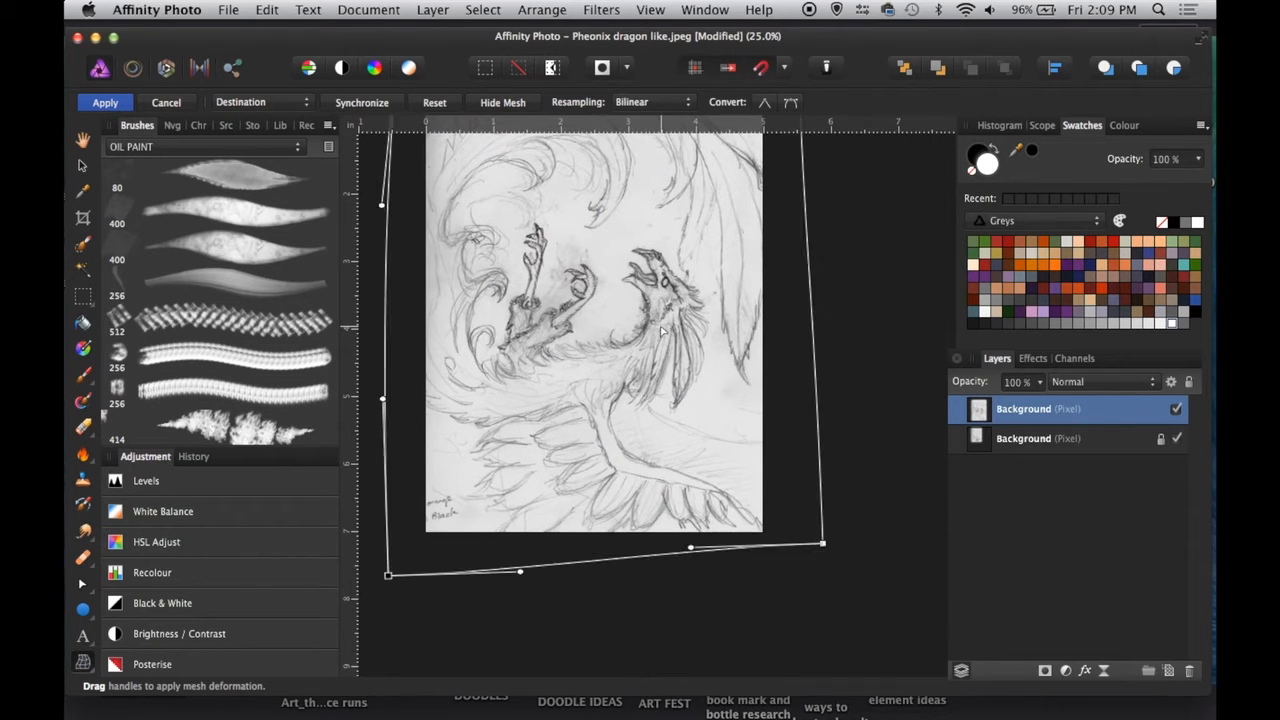
key(Return)
- Move the warped upper layer down over the page and reduce its height from the bottom edge
scroll(583, 340, up, 2)
key(super+minus)
key(v)
drag(565, 333, 569, 368)
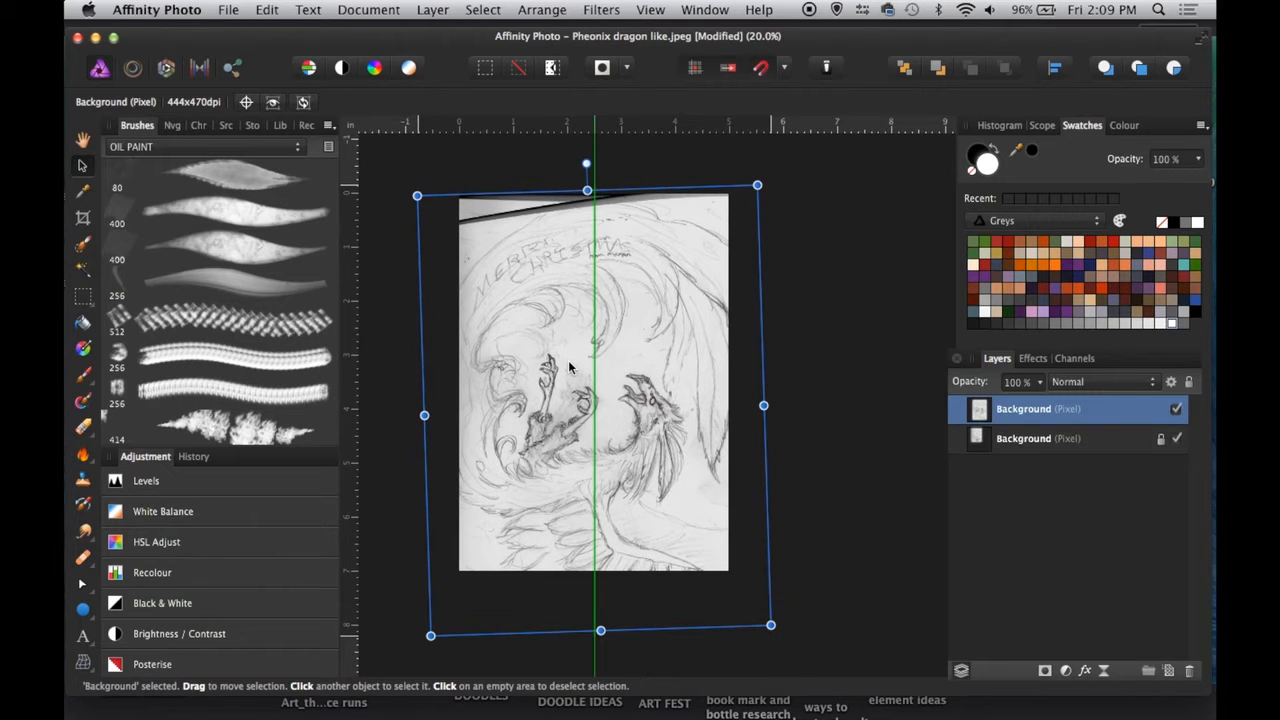
drag(599, 630, 600, 595)
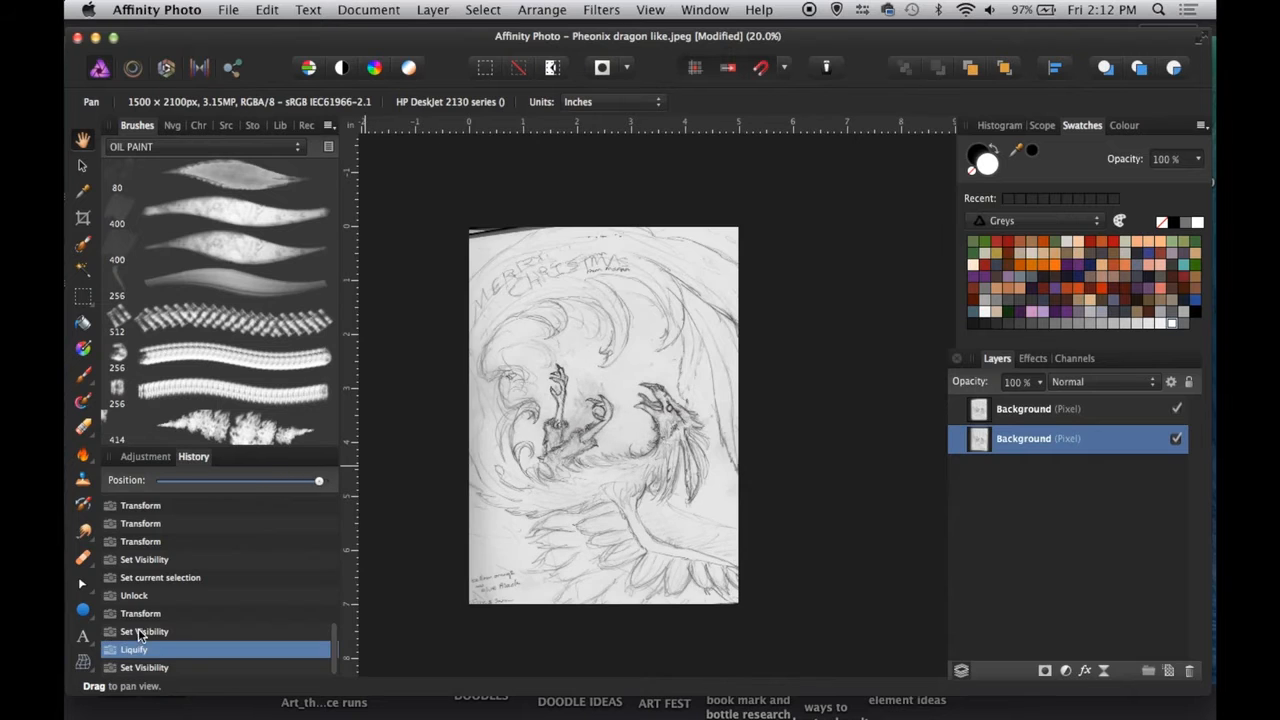
- Liquify the upper layer, pushing the bird's breast toward its head with a 409.4 px brush, and try the Punch and Pinch tools
click(1122, 415)
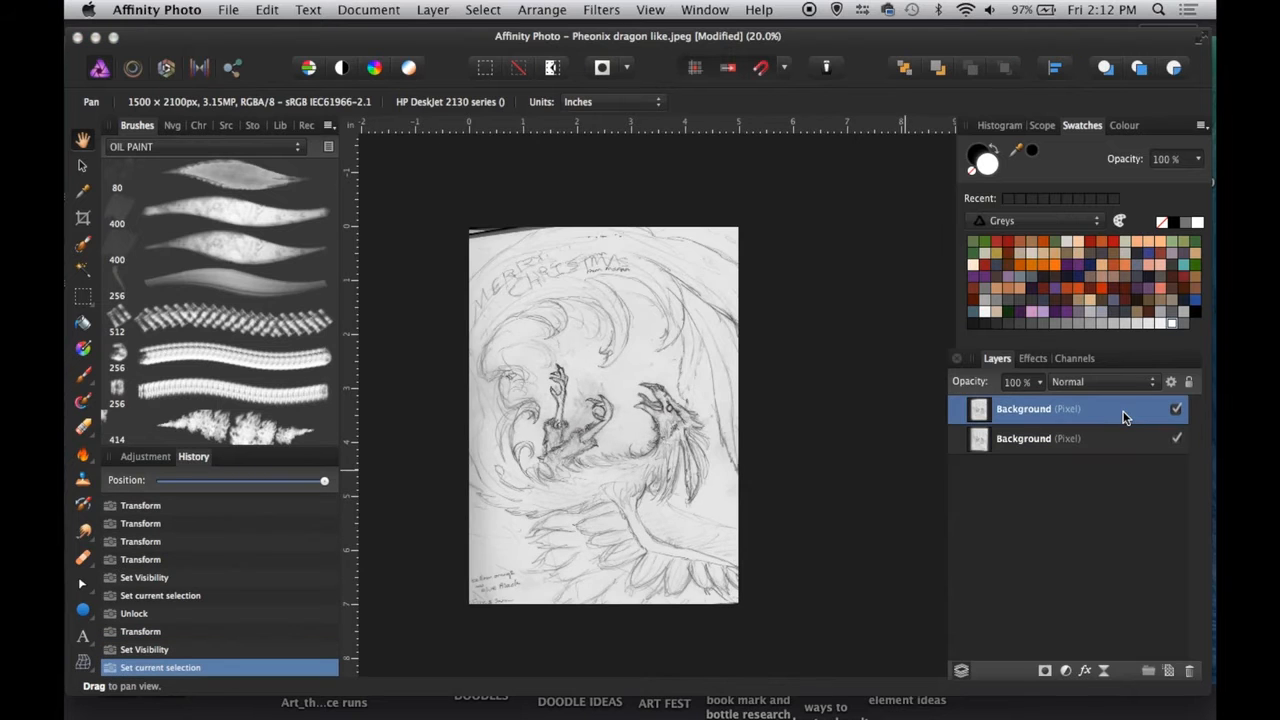
click(167, 68)
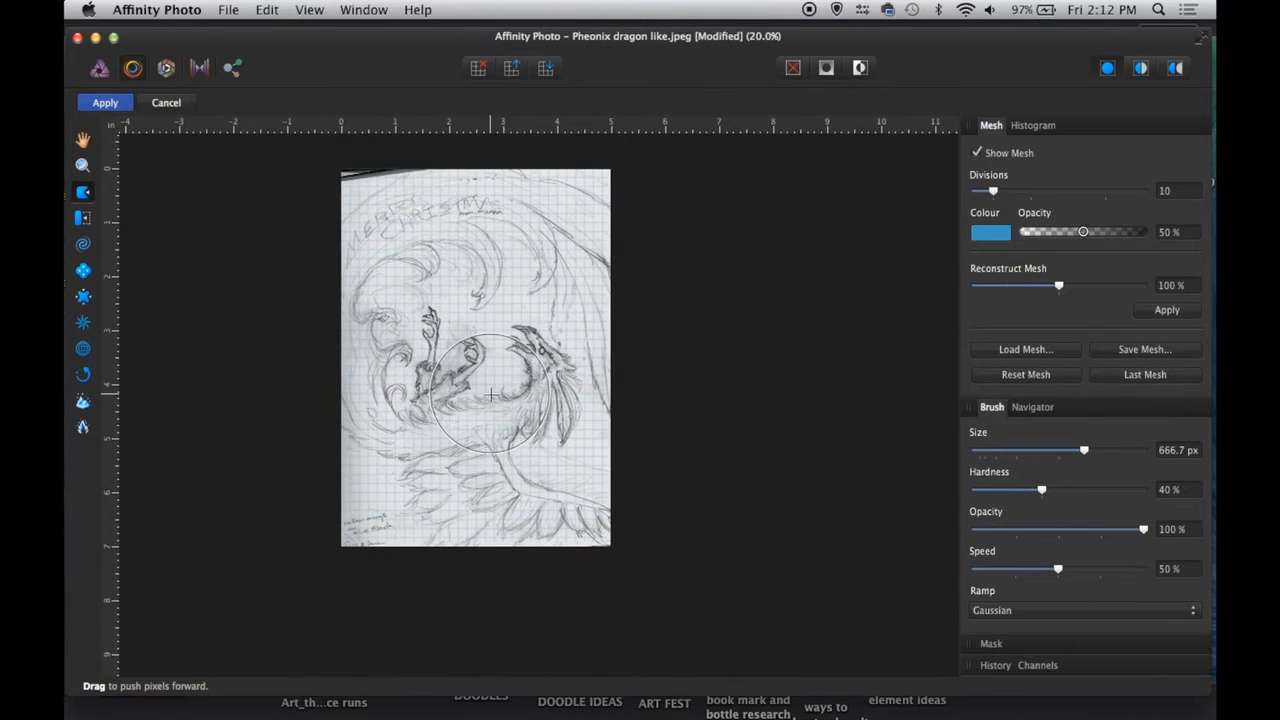
key(bracketleft)
key(bracketleft)
key(bracketleft)
mouse_move(491, 395)
mouse_down()
mouse_move(460, 422)
mouse_move(455, 382)
mouse_move(491, 328)
mouse_move(419, 341)
mouse_move(433, 355)
mouse_move(431, 340)
mouse_move(462, 428)
mouse_move(486, 423)
mouse_move(459, 407)
mouse_move(475, 407)
mouse_move(475, 421)
mouse_move(512, 397)
mouse_move(530, 402)
mouse_move(530, 387)
mouse_move(562, 372)
mouse_up()
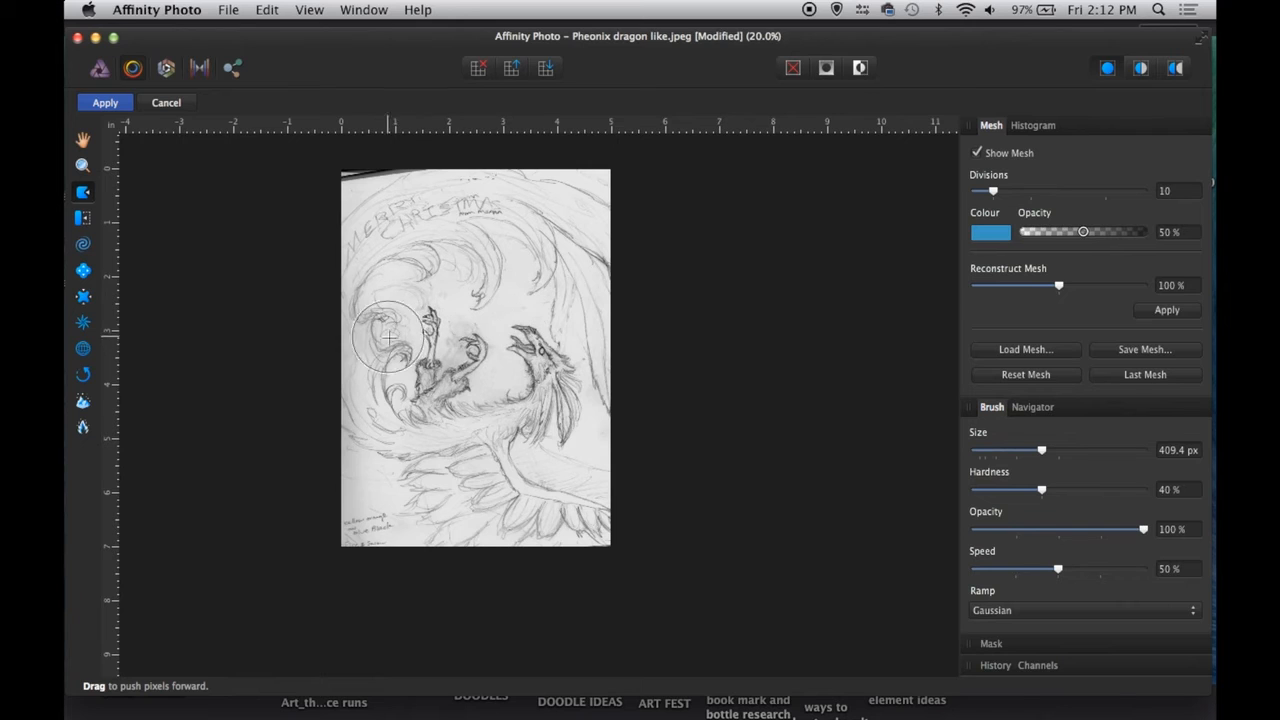
click(83, 298)
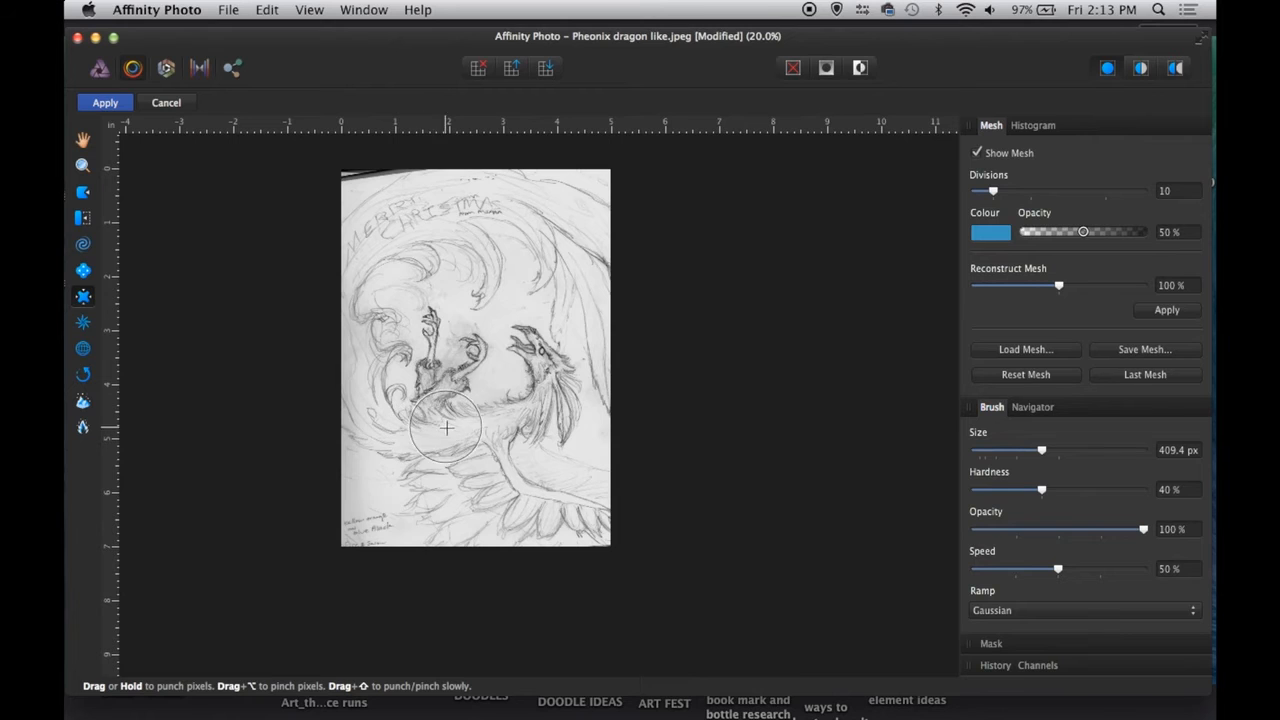
click(83, 270)
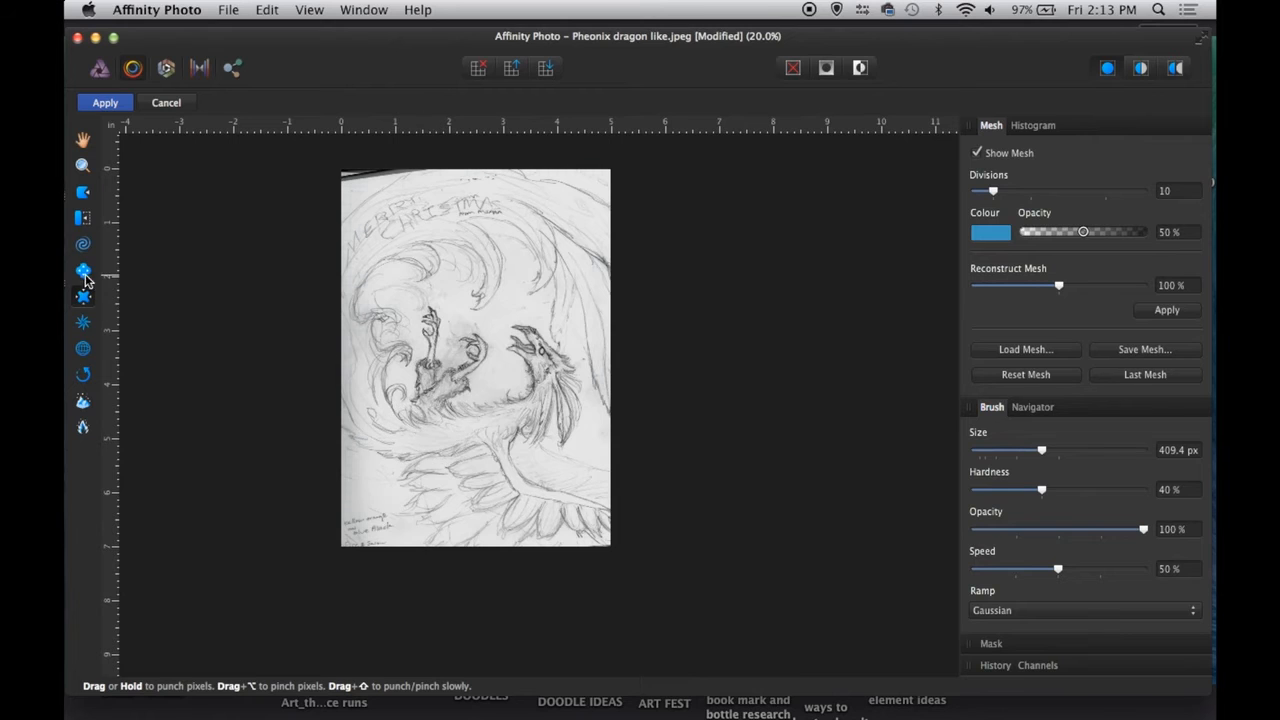
click(84, 194)
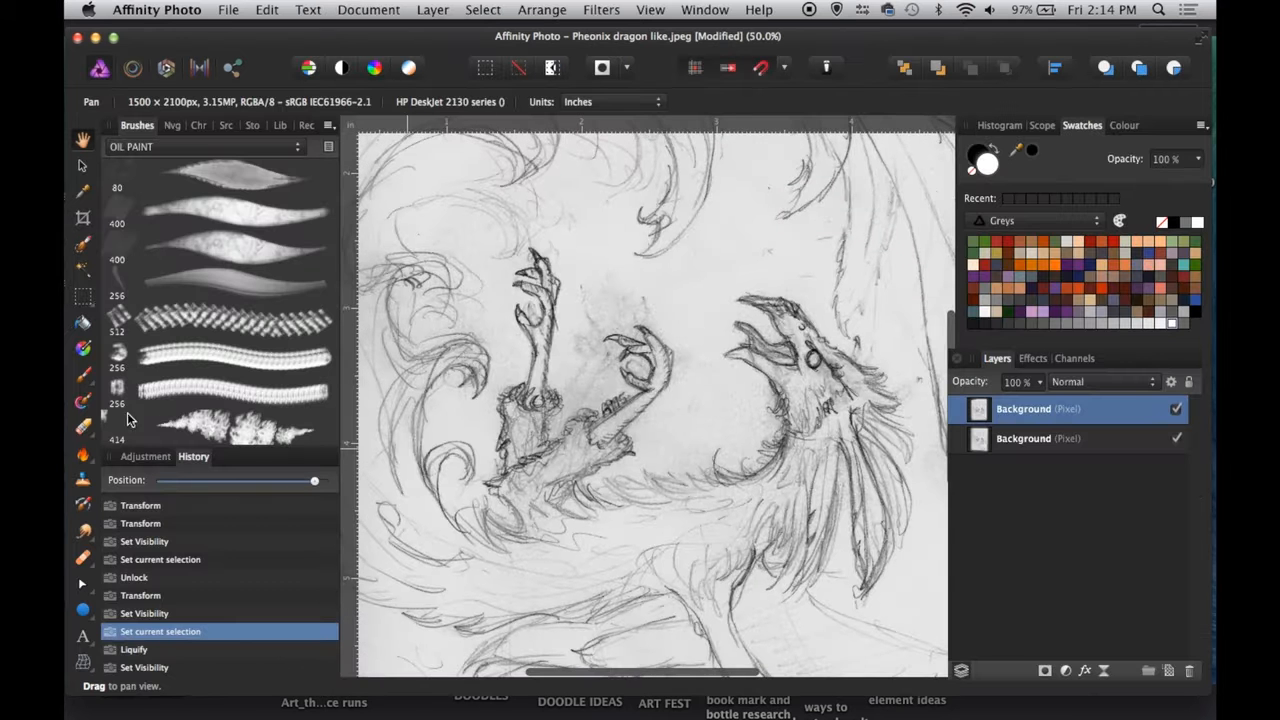
- Outline the upright raised claw with a freehand selection, transform it, and deselect it
click(83, 296)
mouse_move(515, 235)
mouse_down()
mouse_move(512, 378)
mouse_move(565, 235)
mouse_move(542, 208)
mouse_up()
key(v)
key(h)
key(super+d)
- Outline the second, curled claw with a freehand selection, narrow it to 0.817 in wide, and shear its top toward the other claw
key(l)
mouse_move(598, 306)
mouse_down()
mouse_move(650, 464)
mouse_move(590, 315)
mouse_move(631, 303)
mouse_move(623, 250)
mouse_up()
key(v)
key(super+z)
key(super+plus)
drag(709, 251, 712, 246)
drag(538, 371, 548, 371)
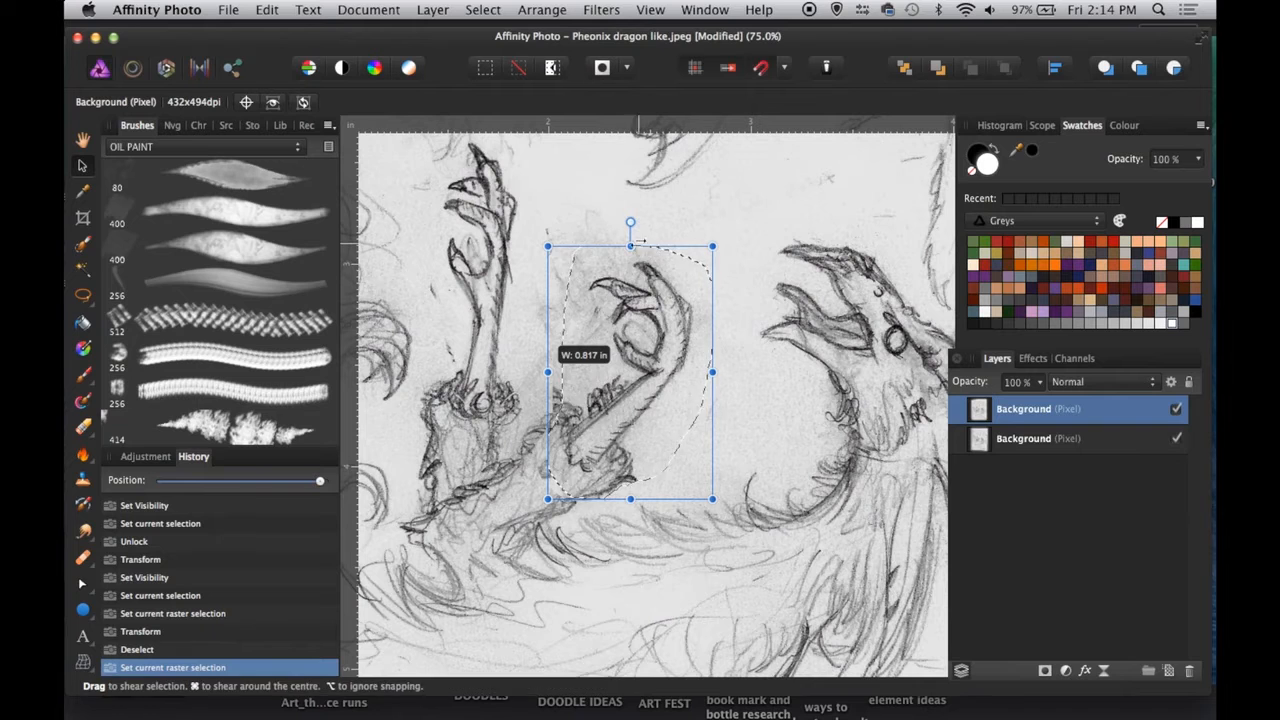
drag(641, 241, 626, 241)
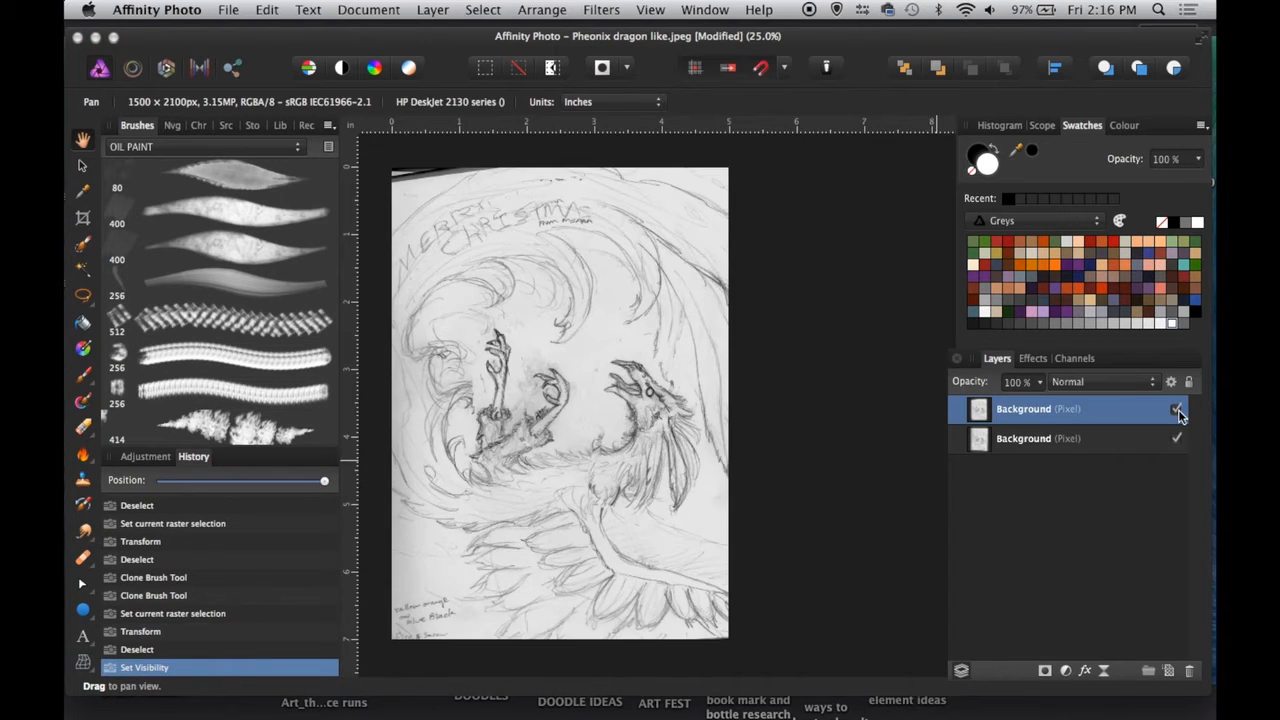
- Compare the reshaped sketch with the layer below, and rotate the whole upper layer clockwise
click(1176, 408)
click(1176, 408)
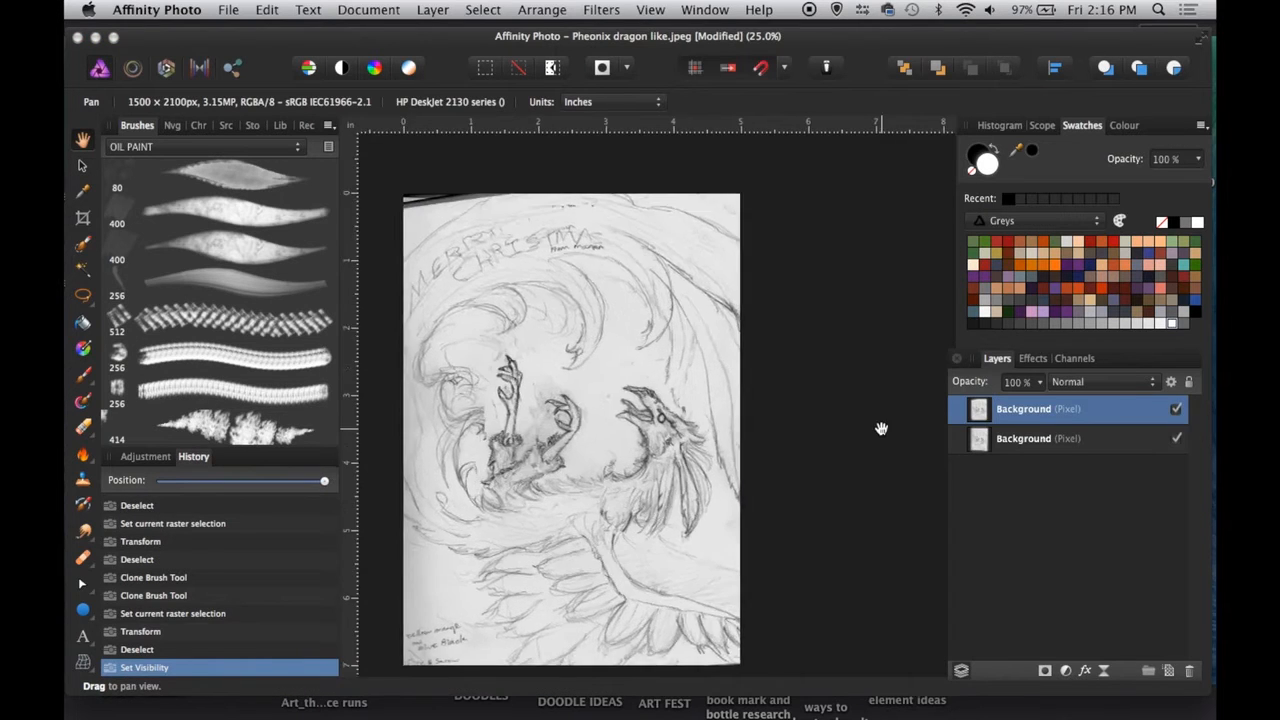
scroll(880, 428, down, 2)
key(v)
drag(742, 212, 833, 310)
key(h)
click(1176, 409)
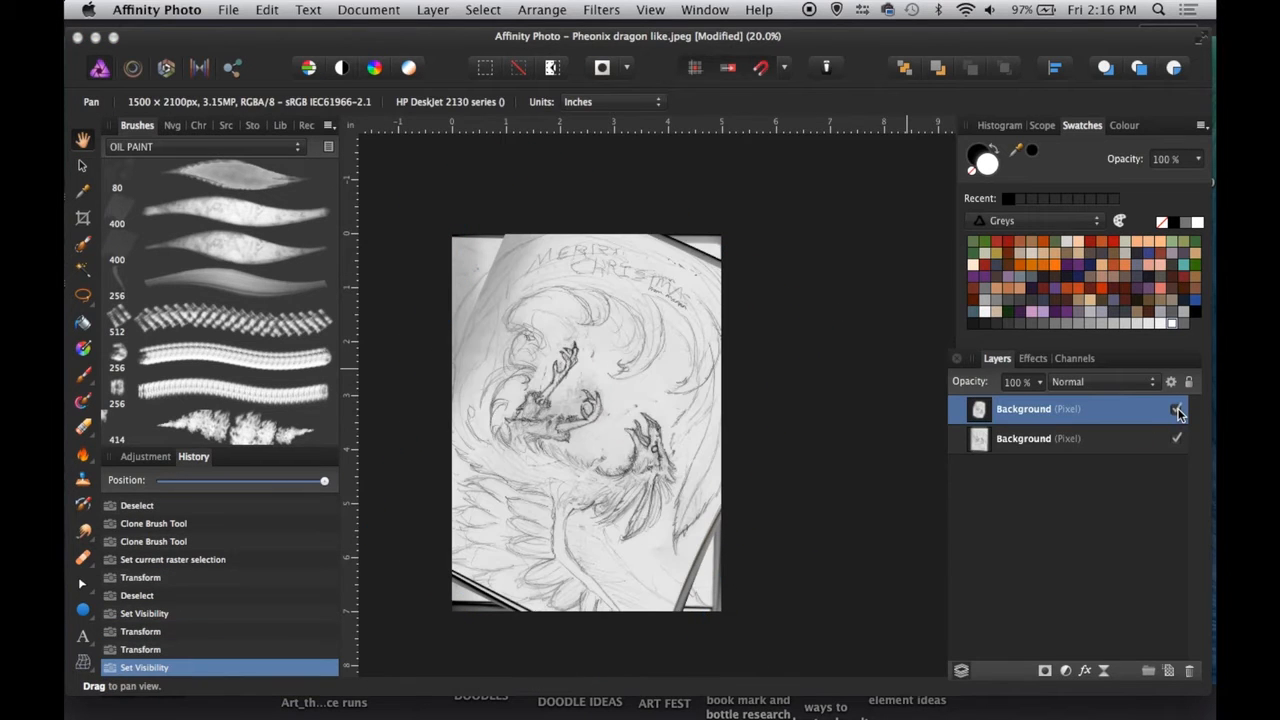
- Undo the last visibility change and the last transform of the upper layer
key(super+z)
key(super+z)
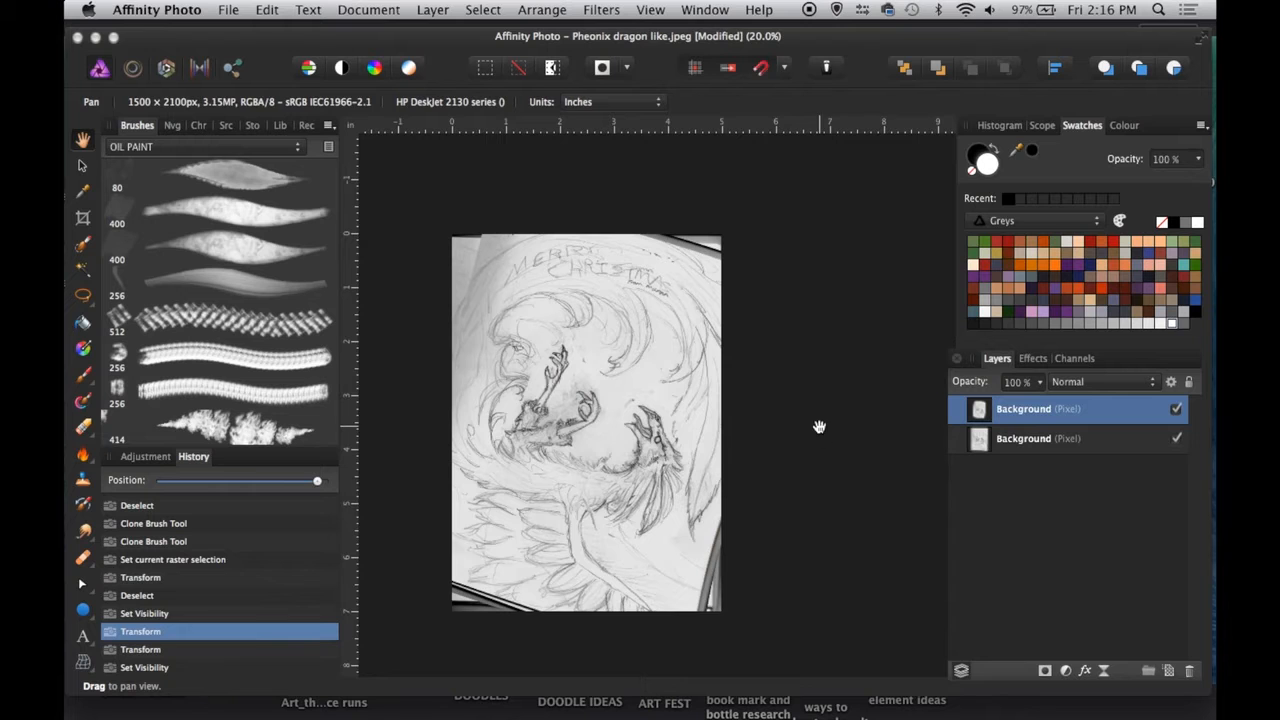
scroll(819, 427, down, 2)
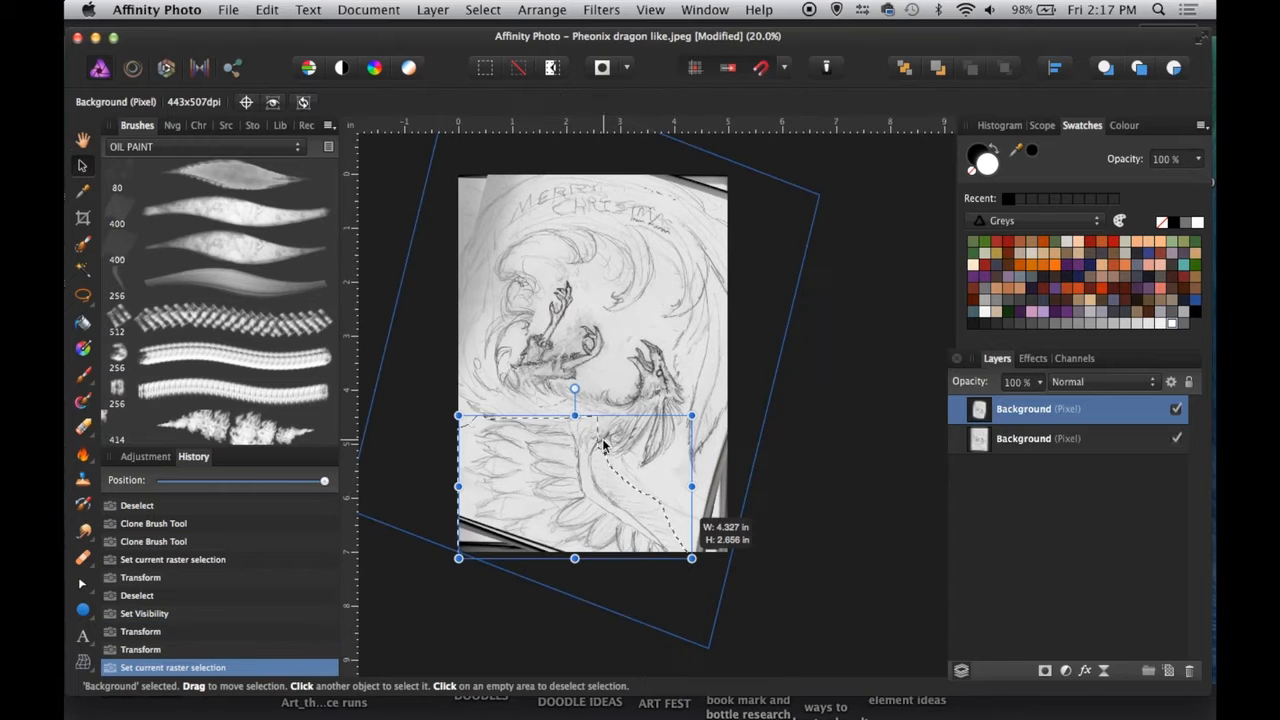
- Move the selected lower wing down and to the right, and rotate it slightly counterclockwise
key(space)
key(super+equal)
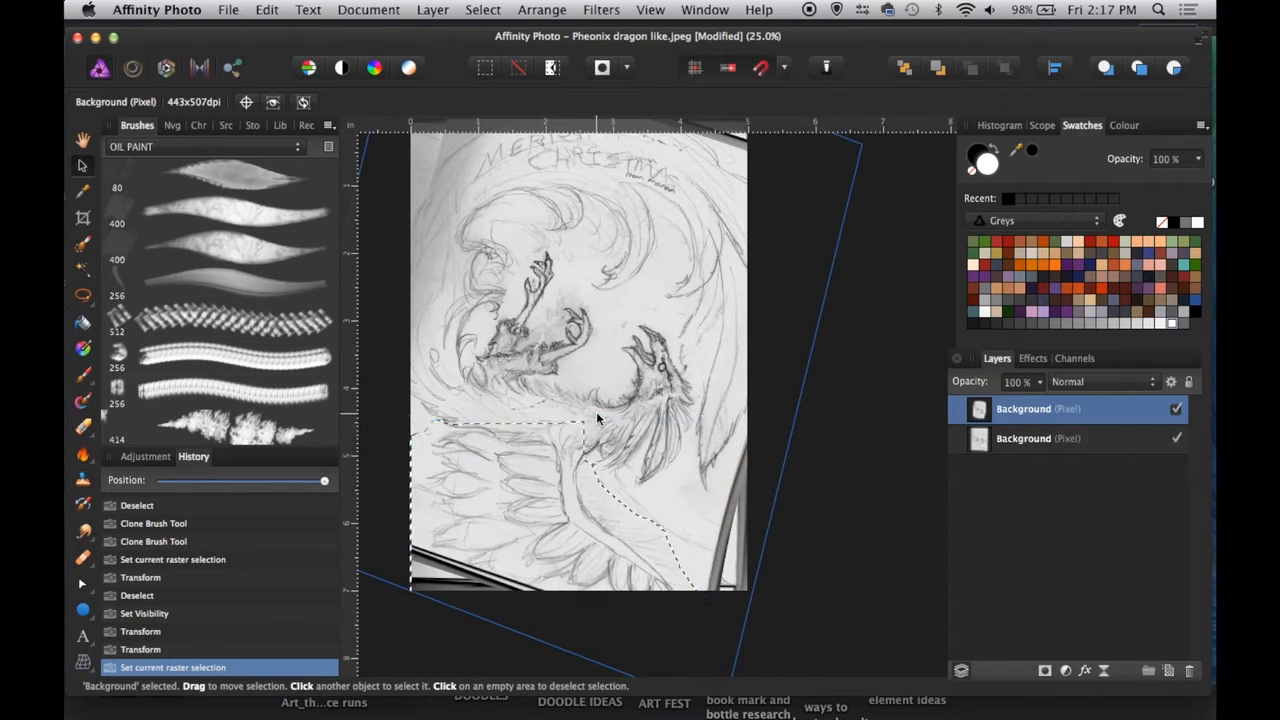
drag(596, 418, 620, 436)
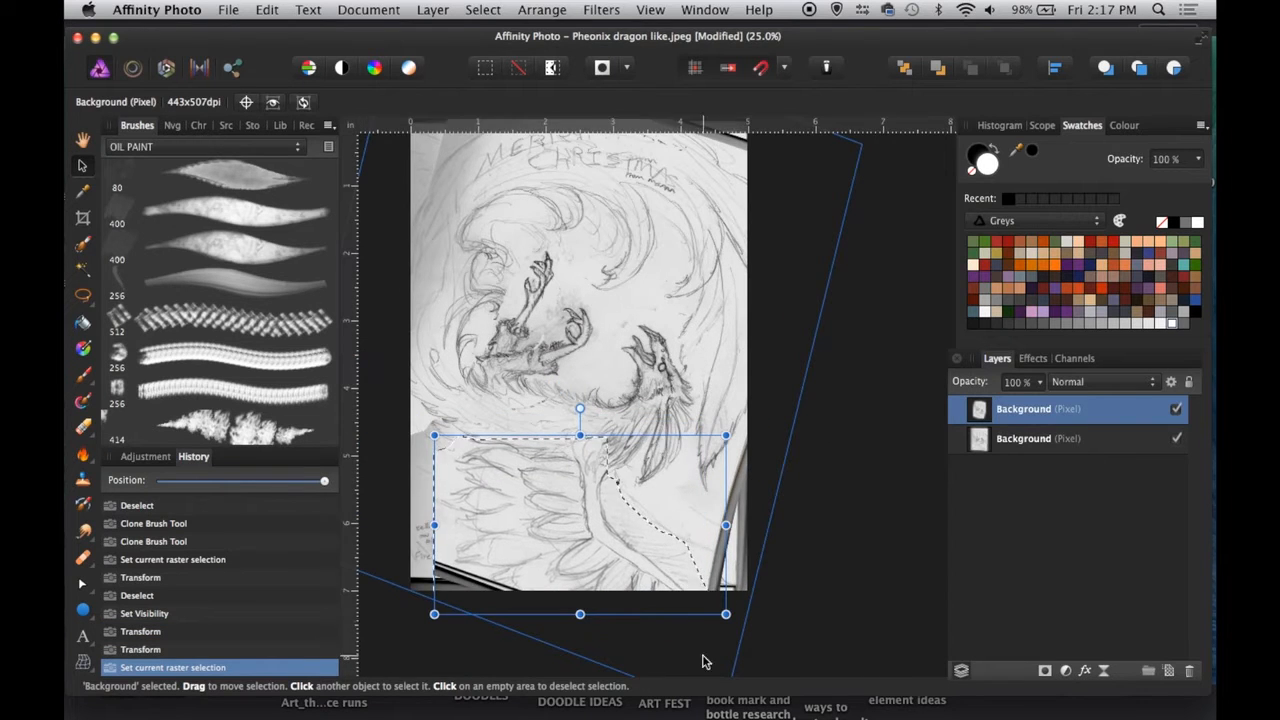
drag(729, 618, 768, 596)
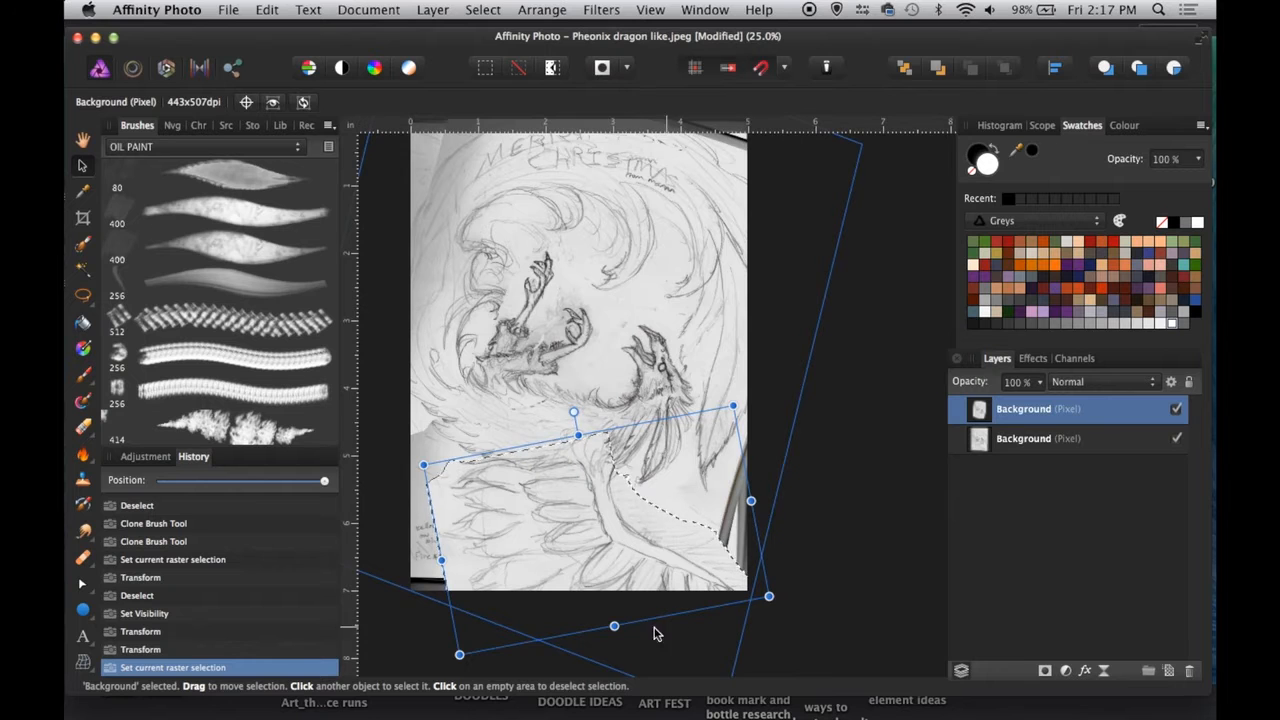
- Start a mesh warp on the upper layer with the wing selected and pull its lower-right corner slightly inward
click(83, 661)
click(150, 663)
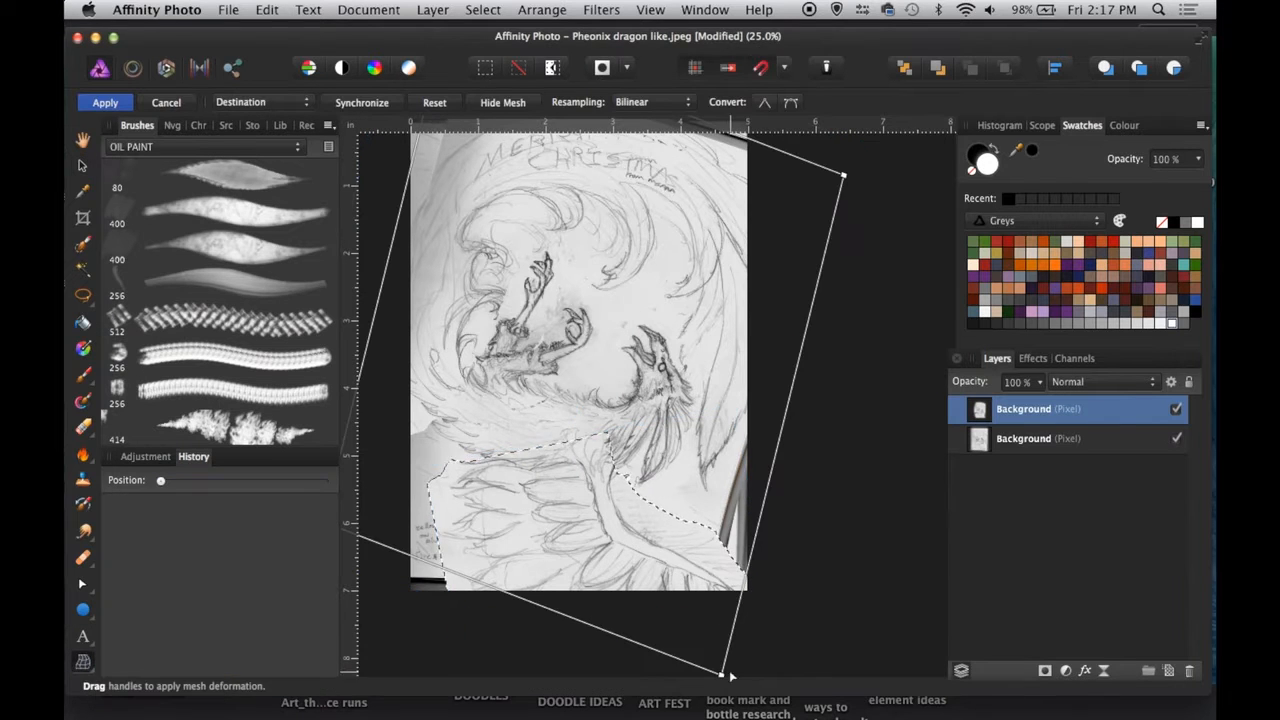
mouse_move(722, 678)
mouse_down()
mouse_move(735, 668)
mouse_move(713, 670)
mouse_up()
scroll(674, 617, down, 2)
click(695, 622)
click(747, 620)
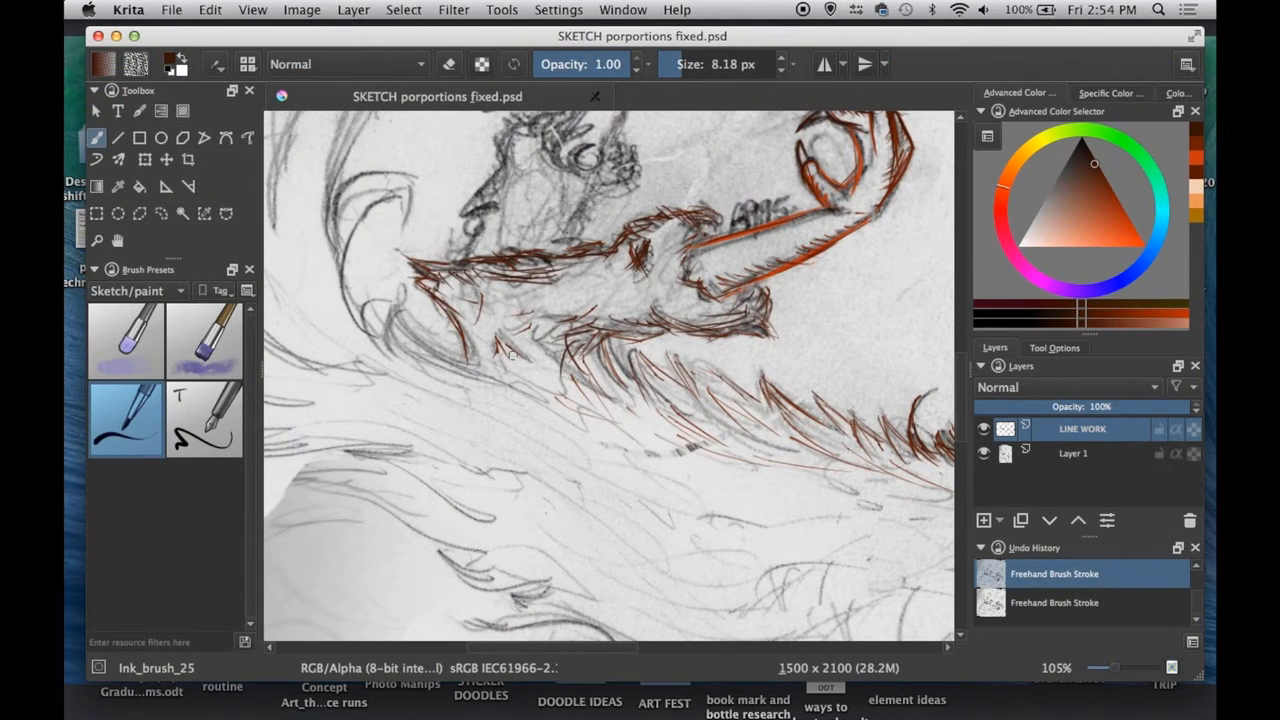
- Outline the raised foreclaw's lower talon and palm in dark reddish brown on the LINE WORK layer and clean up the lines with the eraser
drag(514, 388, 572, 423)
key(super+z)
drag(639, 290, 585, 417)
mouse_move(601, 197)
mouse_down()
mouse_move(621, 368)
mouse_move(642, 423)
mouse_up()
click(1193, 185)
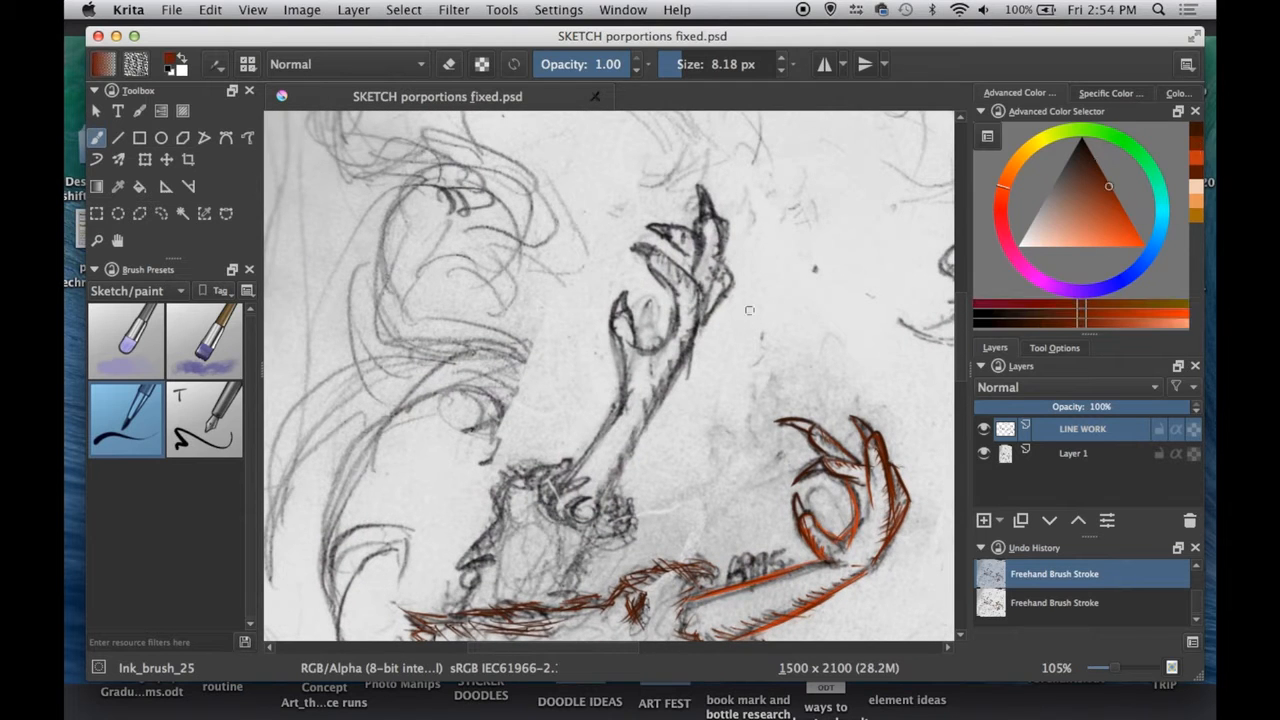
key(super+shift+z)
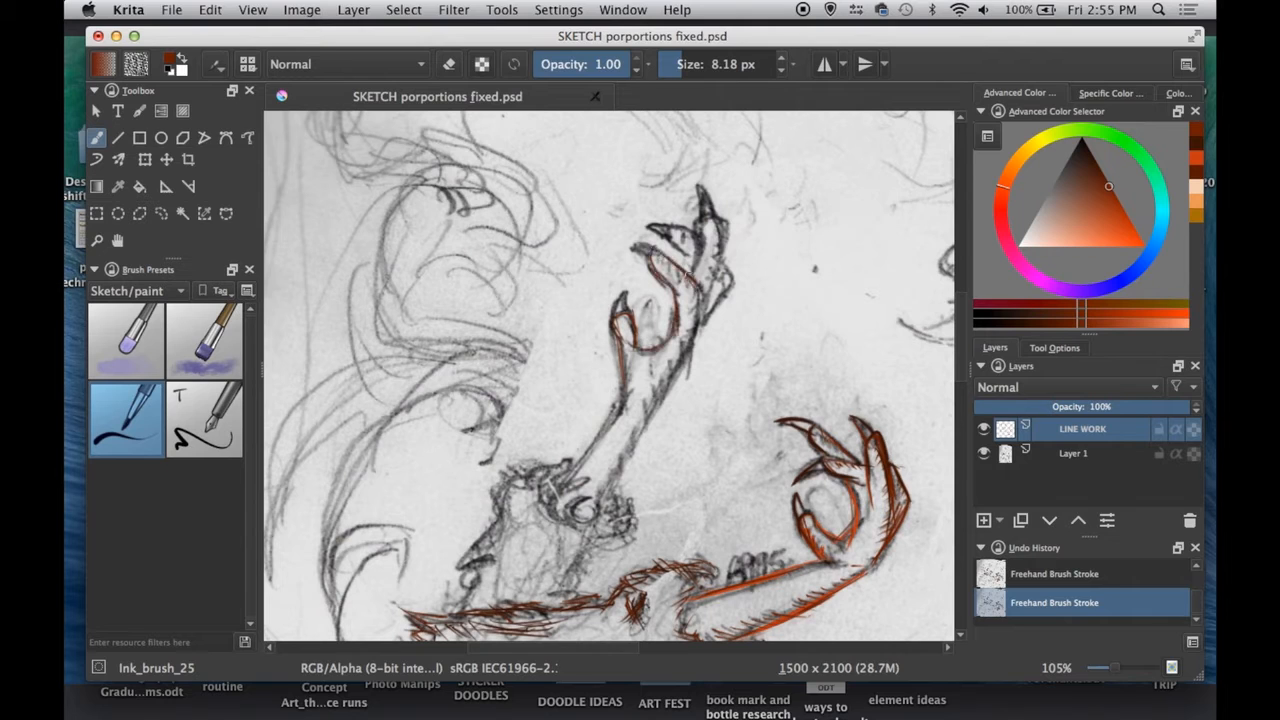
click(459, 66)
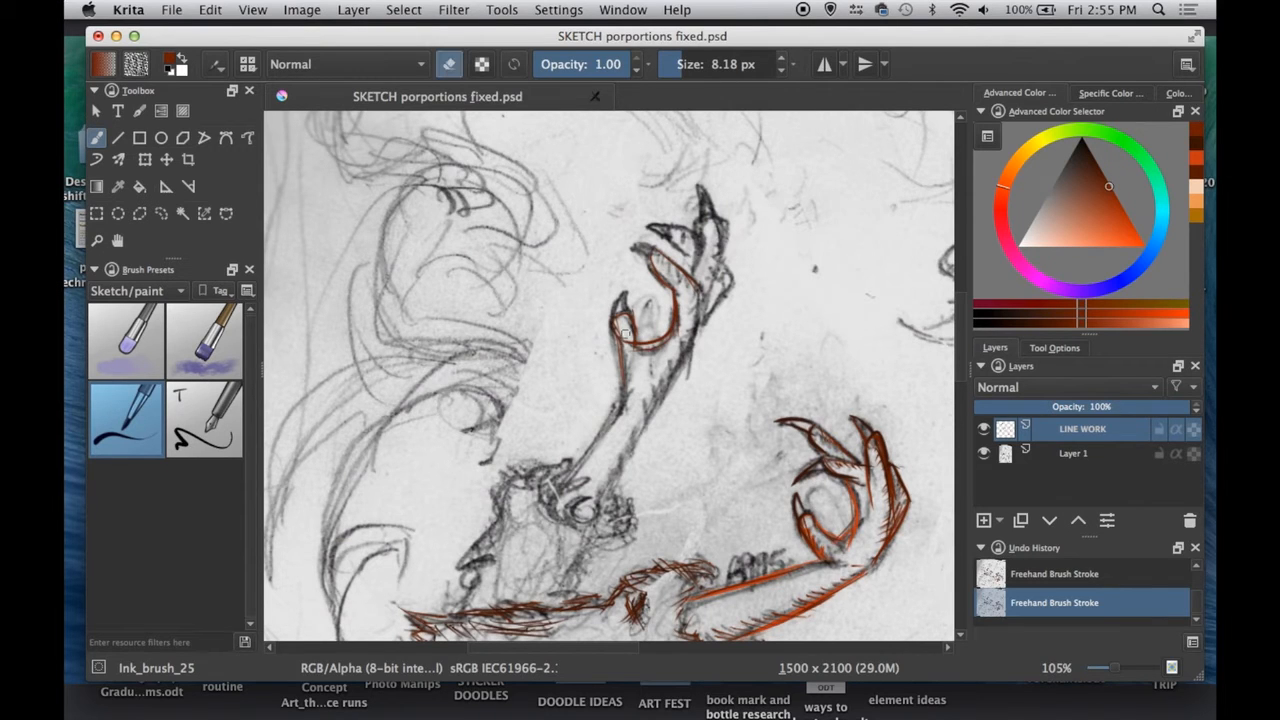
click(456, 66)
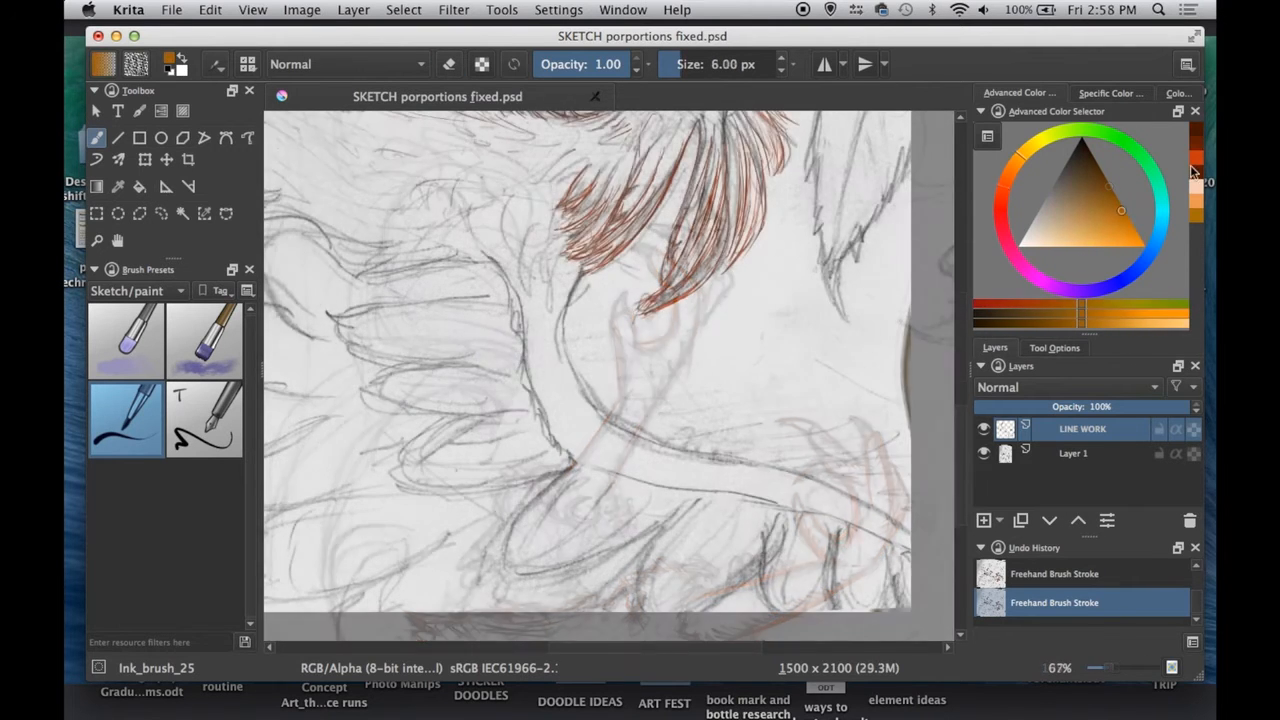
- Ink the curved upper edge of the lower wing's arm and add orange-red accent strokes along it at 8 px
mouse_move(579, 282)
mouse_down()
mouse_move(590, 399)
mouse_move(638, 429)
mouse_move(752, 455)
mouse_move(940, 553)
mouse_up()
click(1195, 176)
mouse_move(584, 385)
mouse_down()
mouse_move(652, 438)
mouse_move(910, 514)
mouse_up()
key(super+z)
key(super+shift+z)
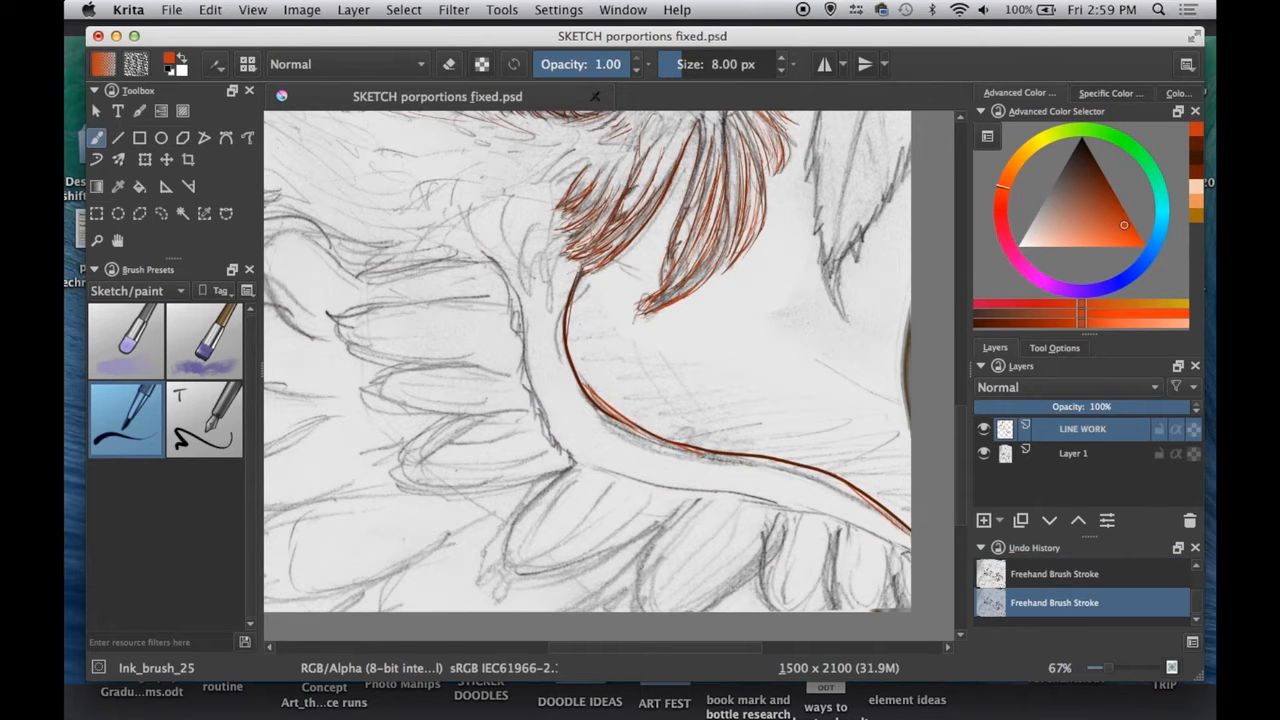
mouse_move(704, 456)
mouse_down()
mouse_move(800, 476)
mouse_move(908, 542)
mouse_up()
key(e)
key(e)
key(e)
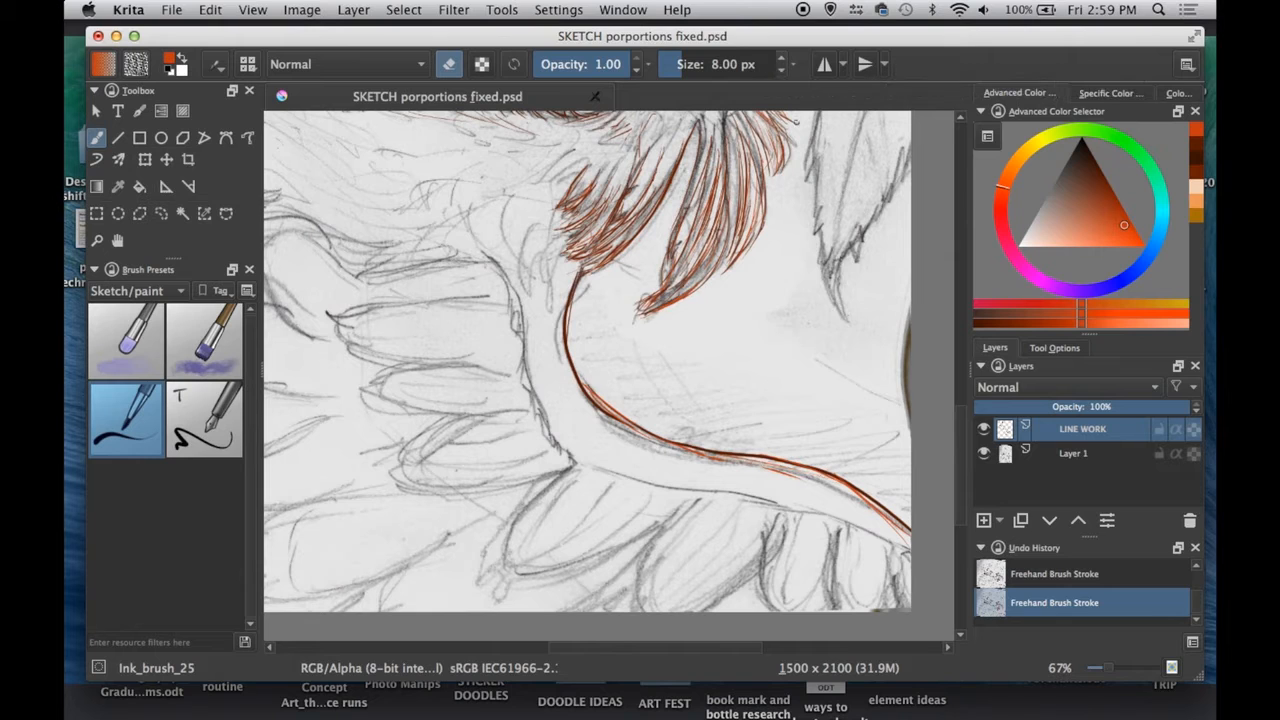
key(e)
- Ink the feather-side edge of the wing arm in dark reddish brown and tidy it with the eraser
click(1197, 148)
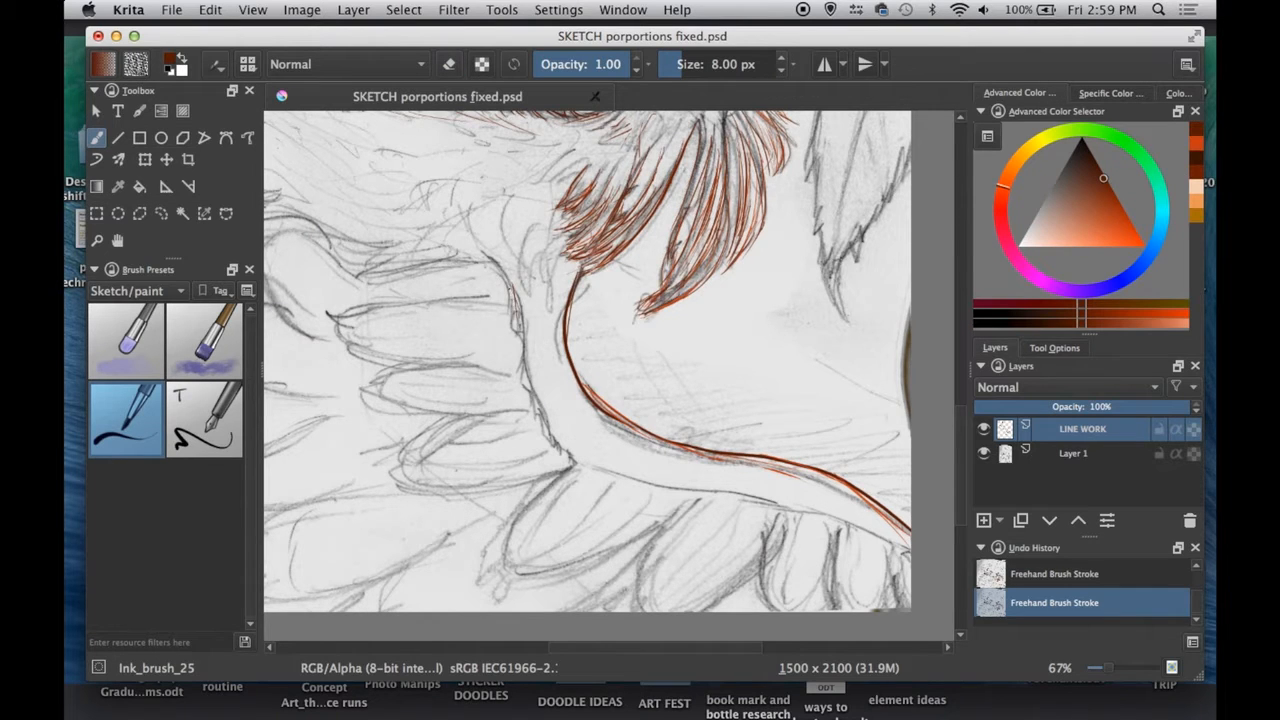
mouse_move(568, 460)
mouse_down()
mouse_move(480, 366)
mouse_move(703, 407)
mouse_up()
key(e)
click(450, 66)
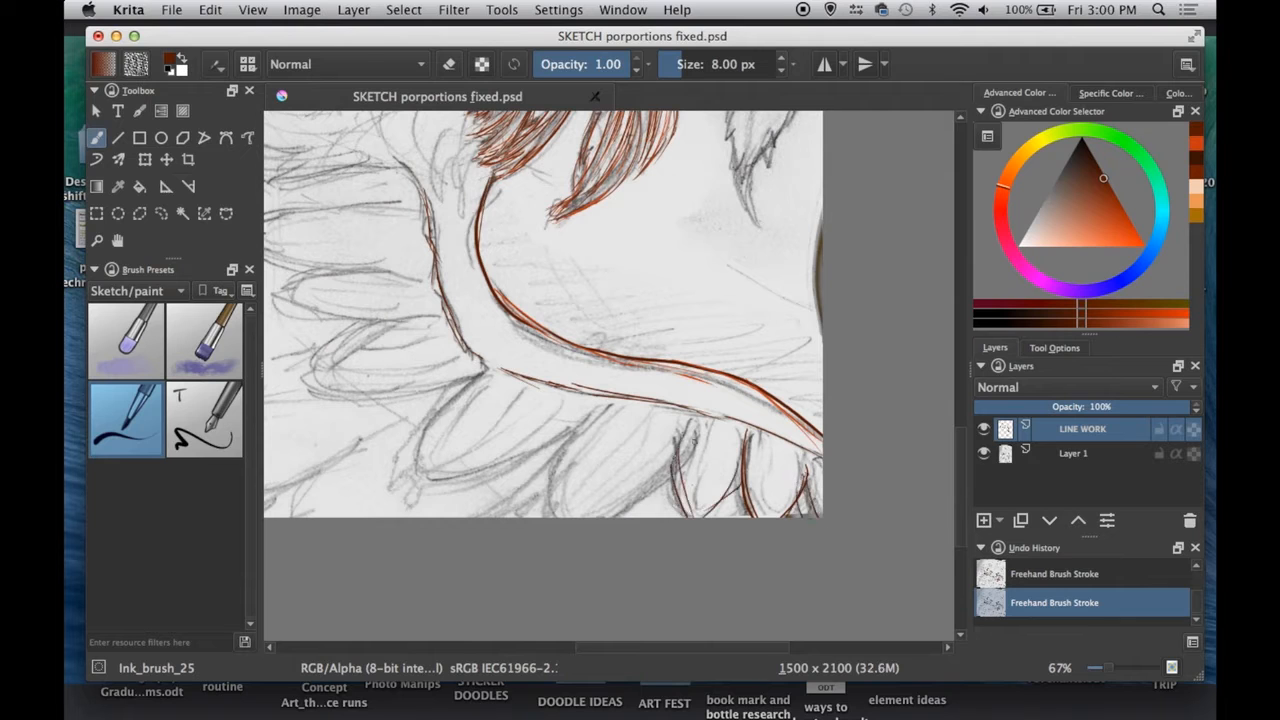
- Ink the outlines and inner vein lines of the first row of rounded feathers below the wing arm
drag(692, 443, 620, 516)
mouse_move(582, 426)
mouse_down()
mouse_move(548, 485)
mouse_move(547, 516)
mouse_up()
drag(603, 443, 557, 512)
drag(633, 441, 566, 504)
drag(678, 450, 562, 510)
drag(570, 425, 408, 487)
mouse_move(468, 385)
mouse_down()
mouse_move(405, 486)
mouse_move(454, 402)
mouse_up()
mouse_move(428, 474)
mouse_down()
mouse_move(486, 398)
mouse_move(508, 426)
mouse_up()
mouse_move(450, 474)
mouse_down()
mouse_move(494, 461)
mouse_move(711, 514)
mouse_up()
drag(660, 368, 555, 404)
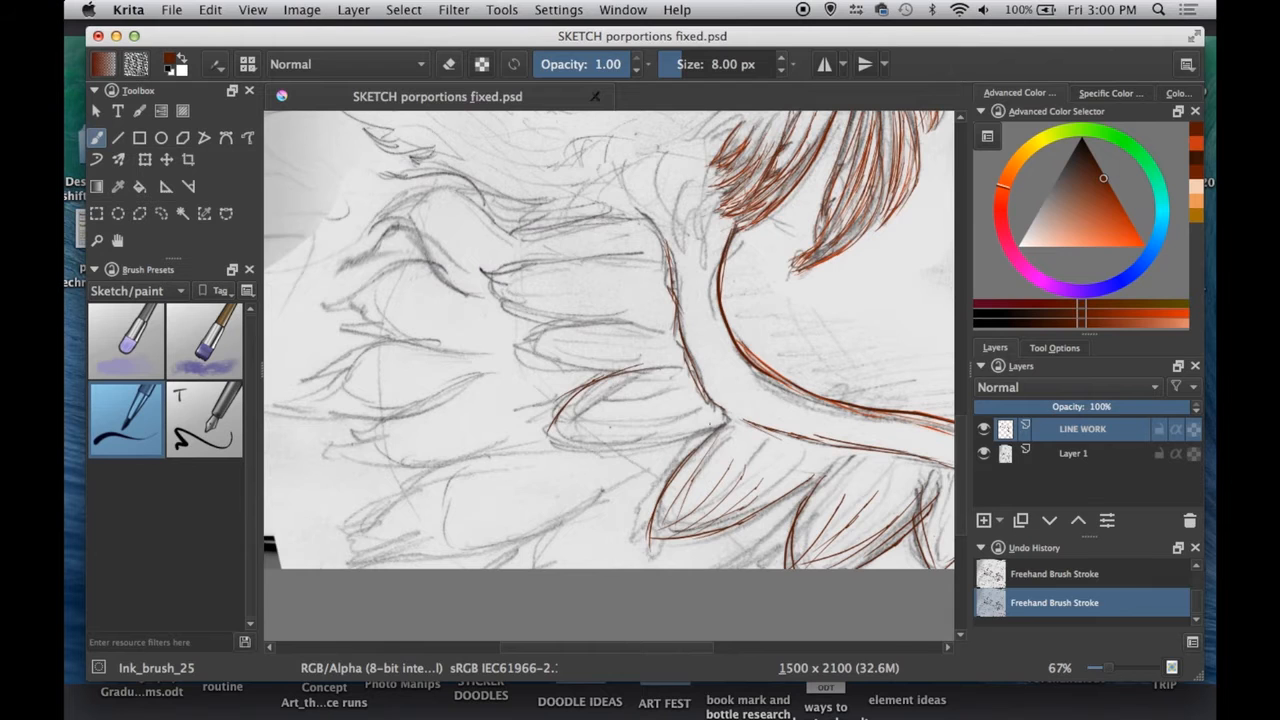
- Thicken the outlines of the two feathers at the wing arm's bend and clean up their edges
mouse_move(700, 442)
mouse_down()
mouse_move(548, 430)
mouse_move(660, 370)
mouse_move(652, 556)
mouse_up()
drag(682, 466, 660, 558)
drag(645, 556, 806, 482)
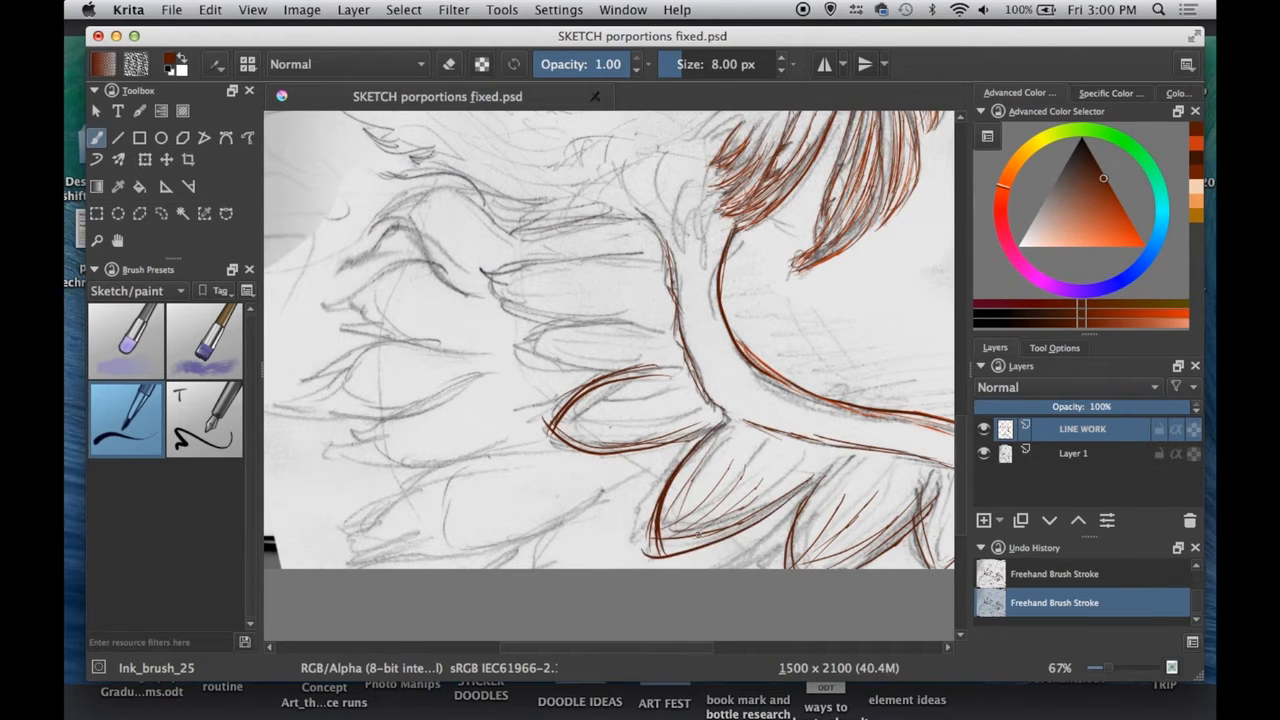
drag(748, 531, 652, 555)
click(449, 64)
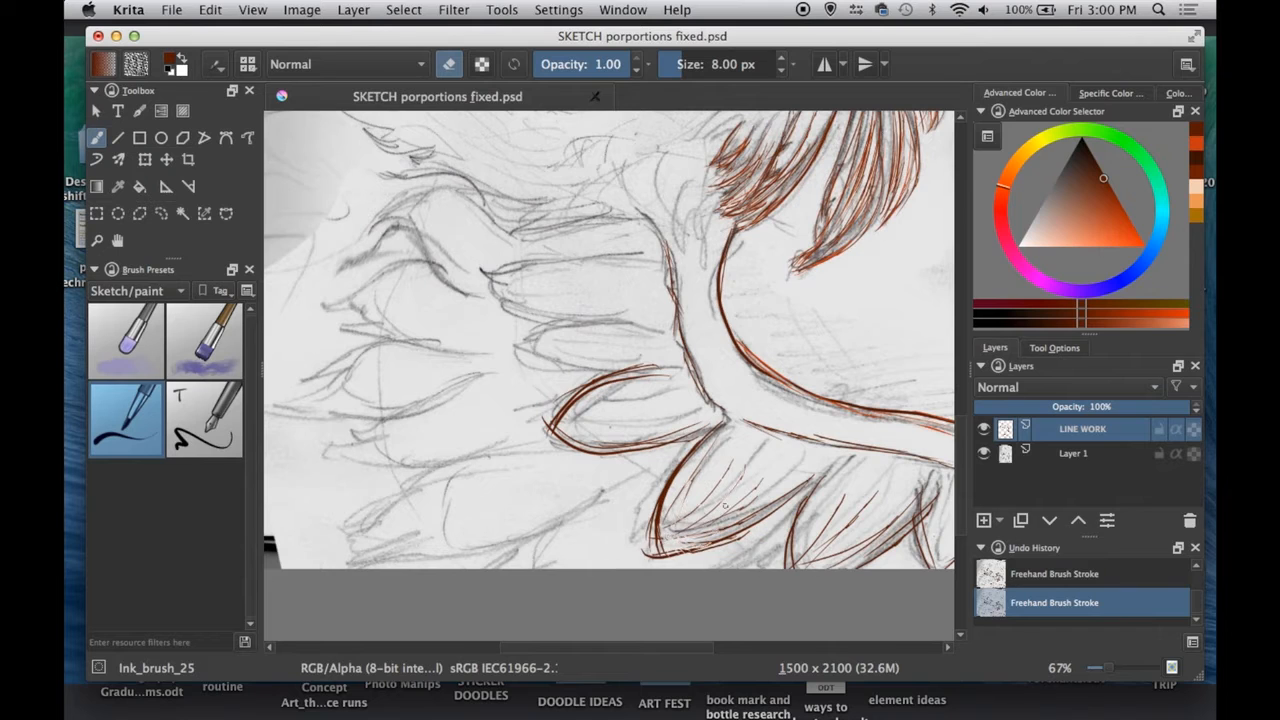
key(e)
- Darken the outlines of the first-row wing feathers along the canvas edge and touch them up with the eraser
mouse_move(725, 505)
mouse_down()
mouse_move(706, 457)
mouse_move(641, 383)
mouse_up()
drag(754, 340, 698, 414)
drag(729, 364, 697, 445)
drag(838, 373, 784, 438)
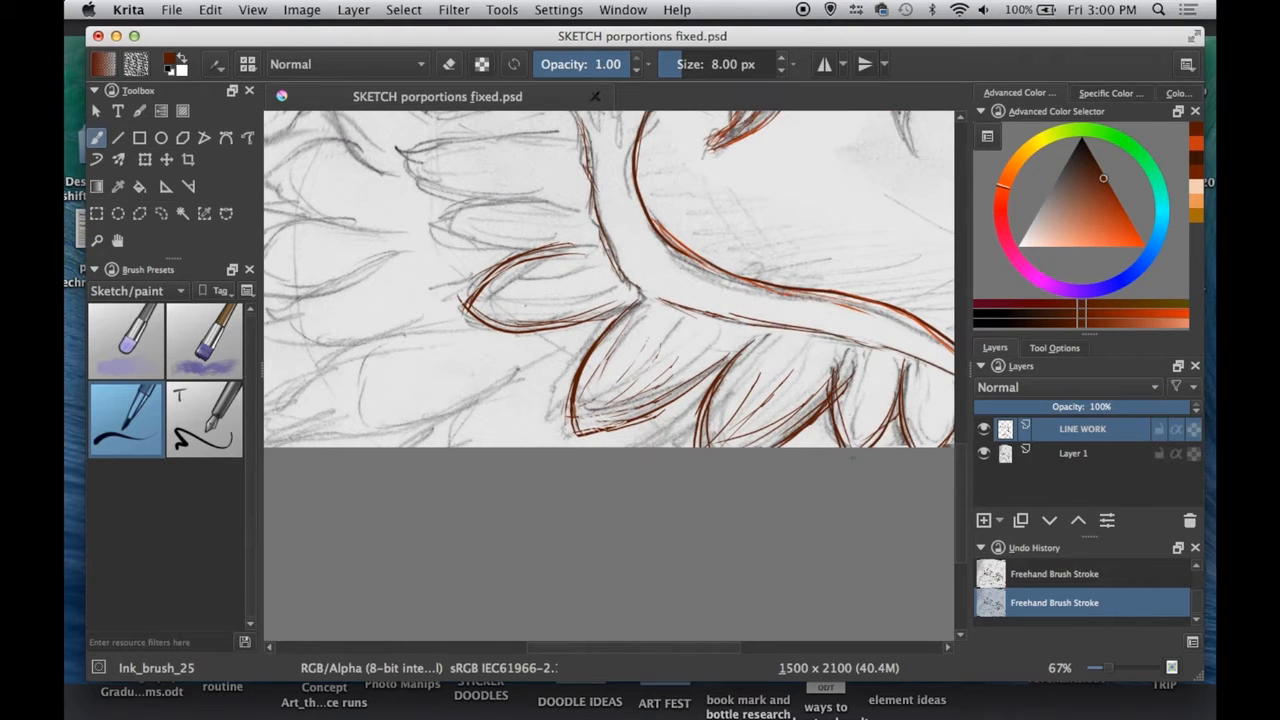
drag(823, 489, 741, 451)
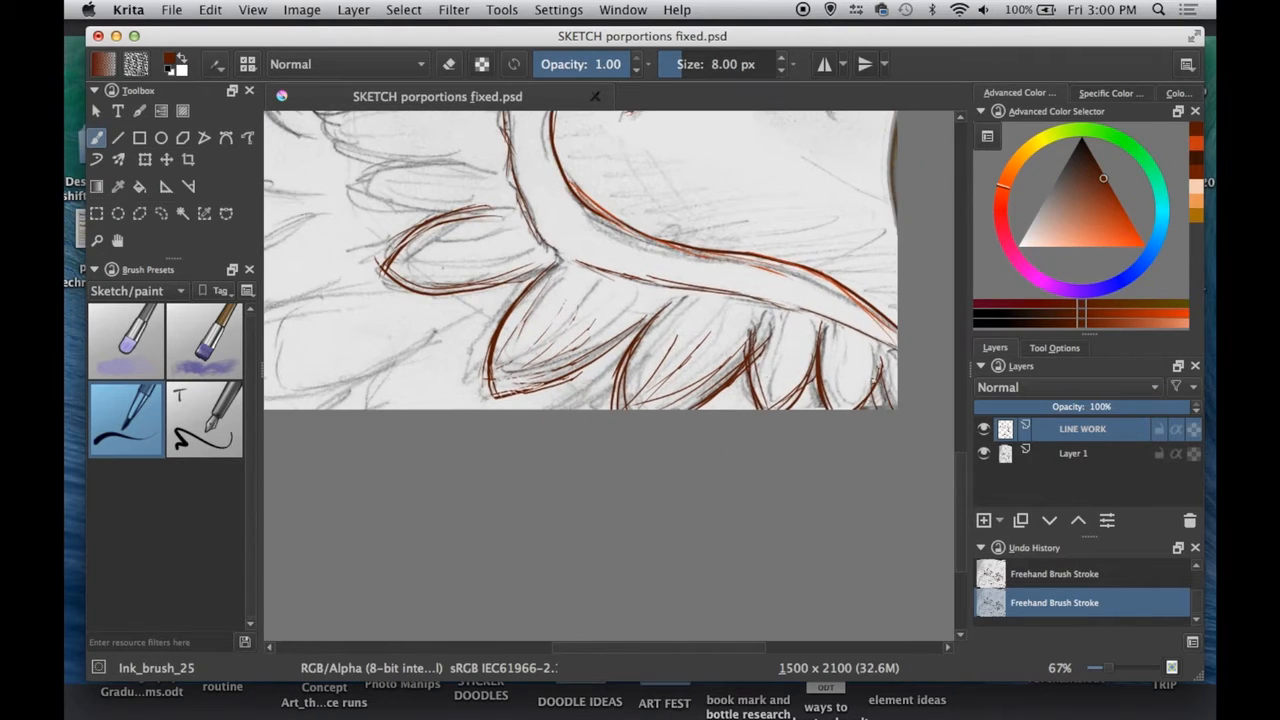
click(448, 66)
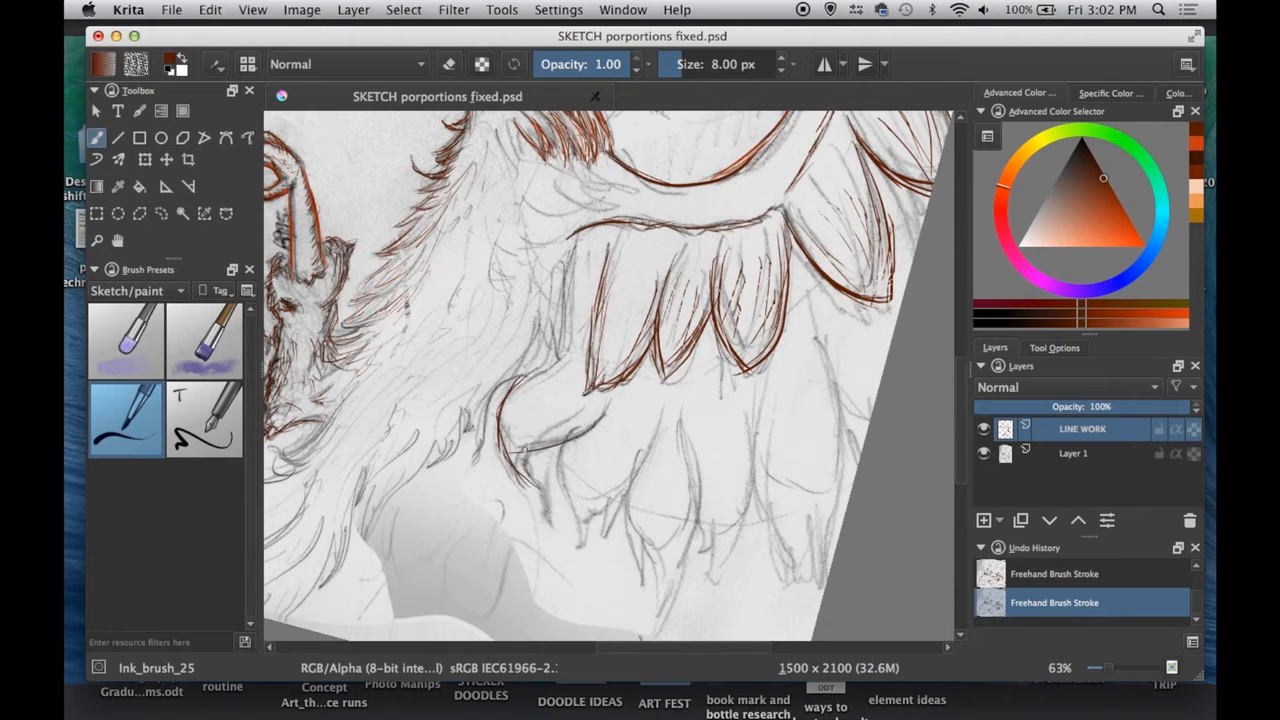
- Ink the second row of long pointed wing feathers with jagged tips, using the 8 px brush
drag(562, 436, 660, 628)
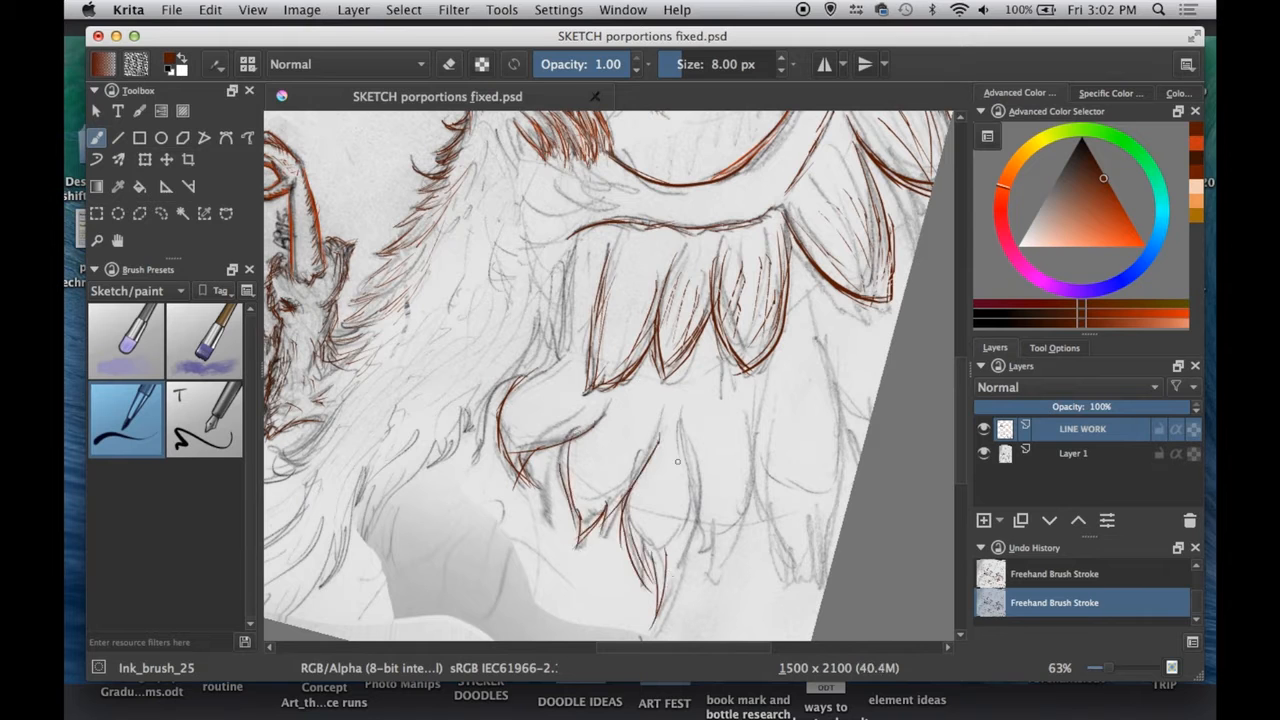
drag(680, 430, 652, 614)
drag(696, 498, 708, 568)
key(super+minus)
drag(728, 428, 684, 545)
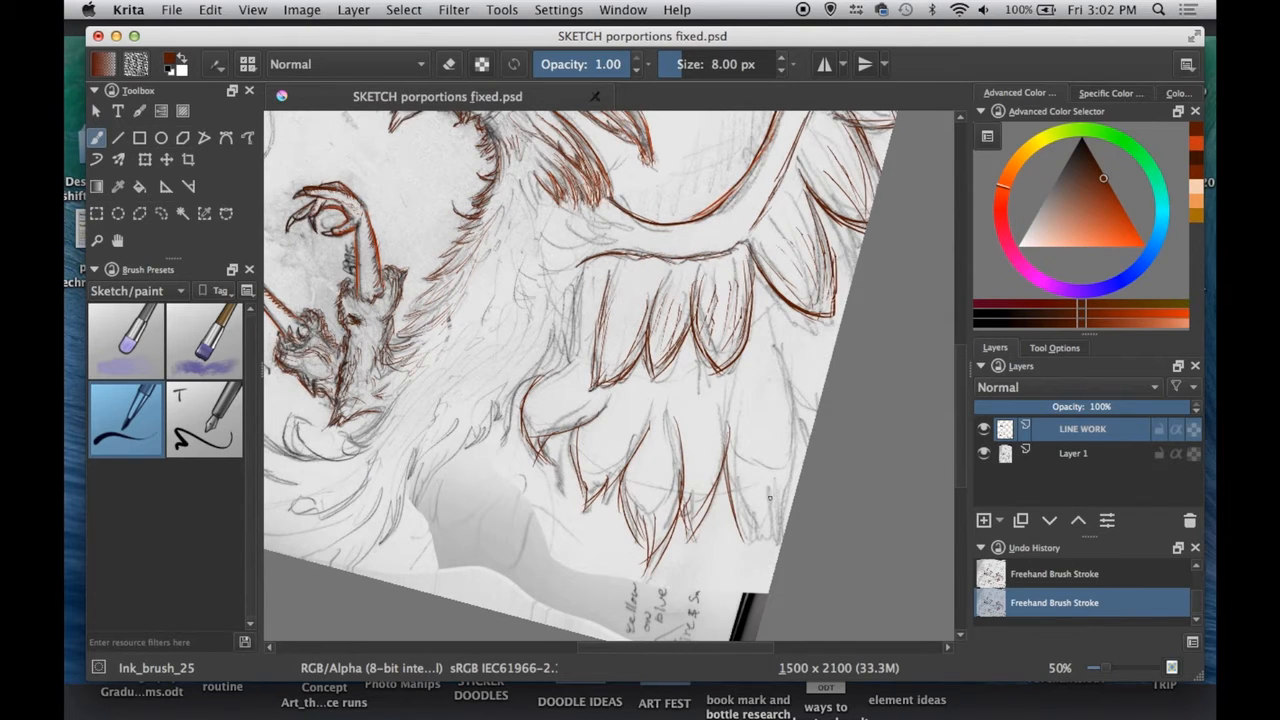
drag(795, 350, 778, 518)
drag(786, 432, 746, 556)
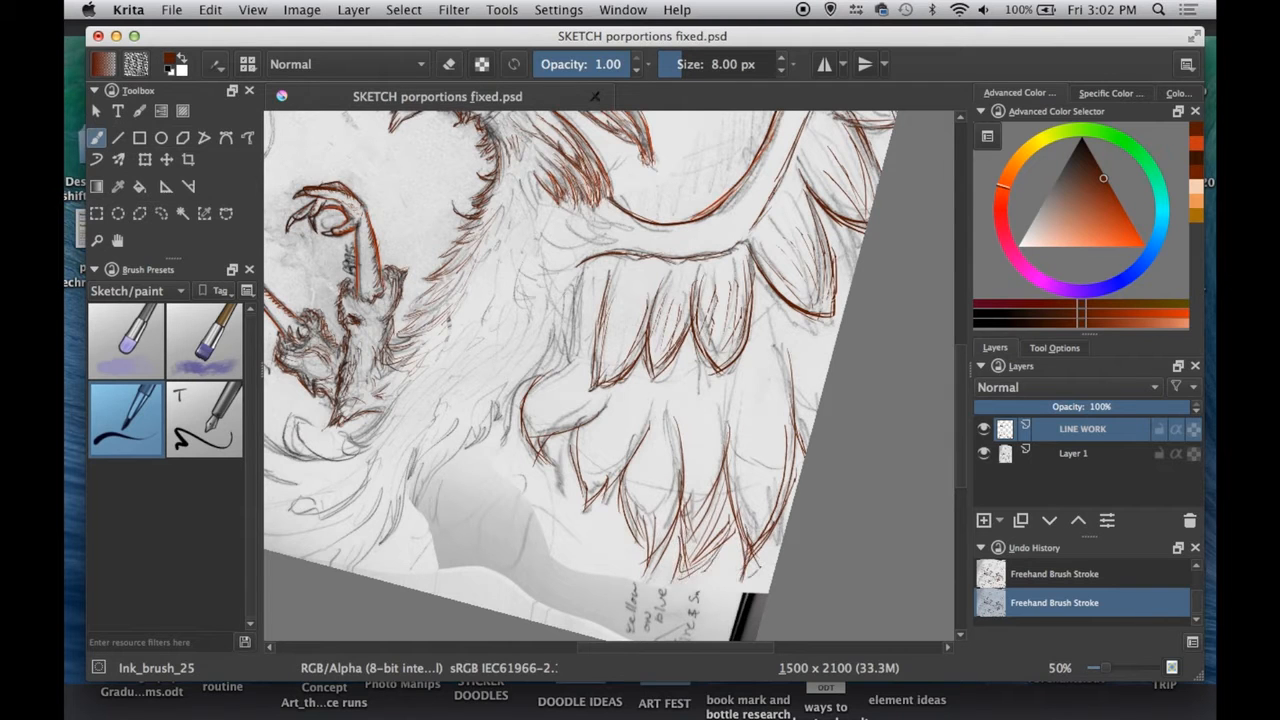
- Enlarge the eraser to 14 px and clean up stray lines among the long pointed wing feathers
click(449, 64)
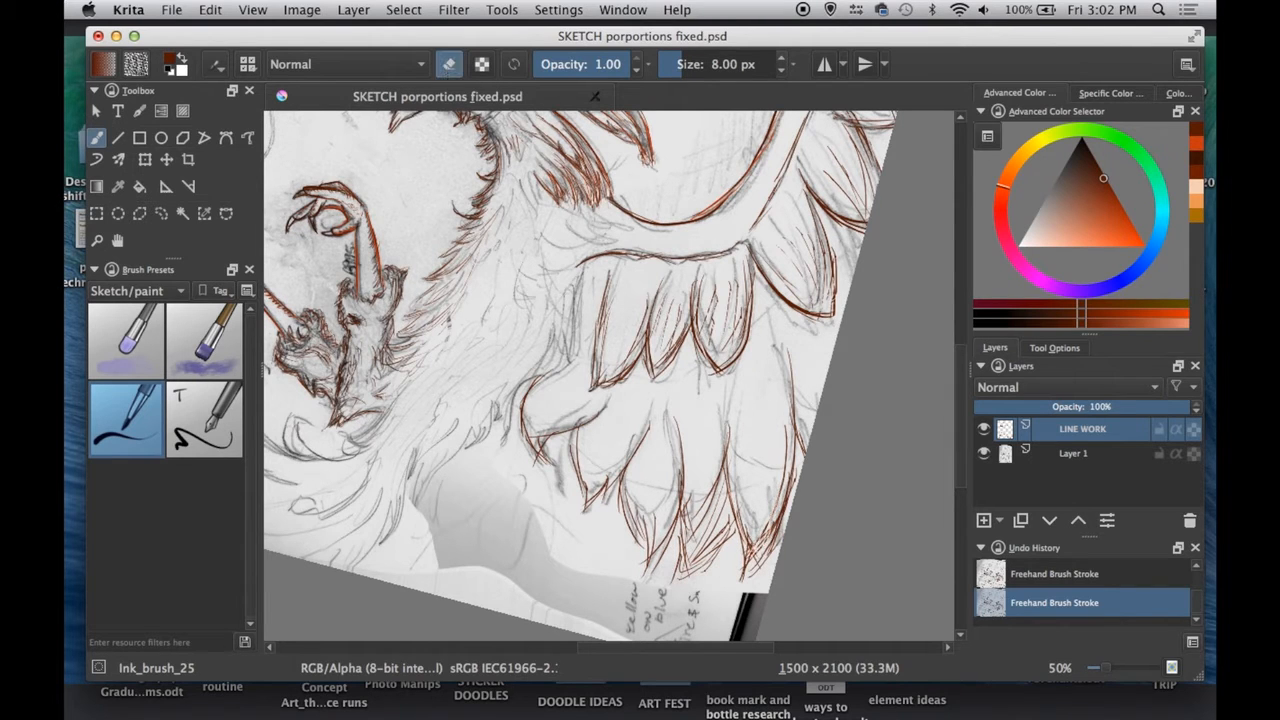
key(bracketright)
key(bracketright)
key(bracketright)
key(bracketright)
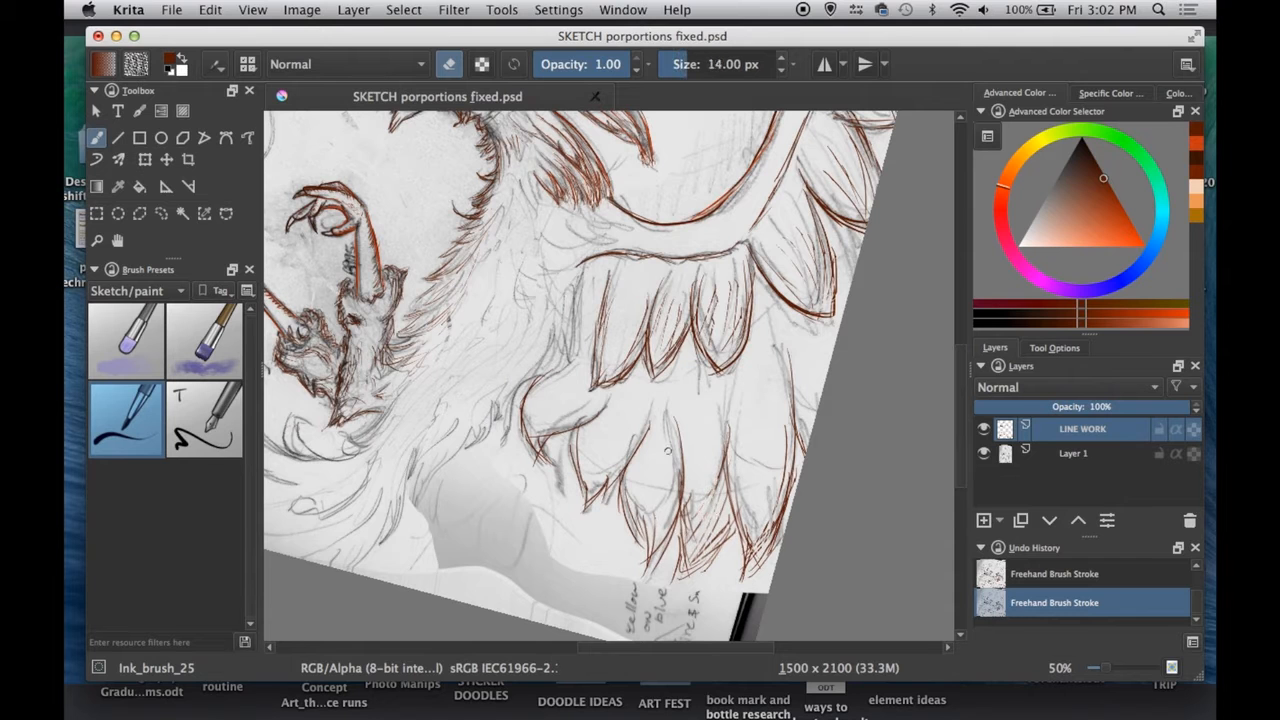
click(449, 64)
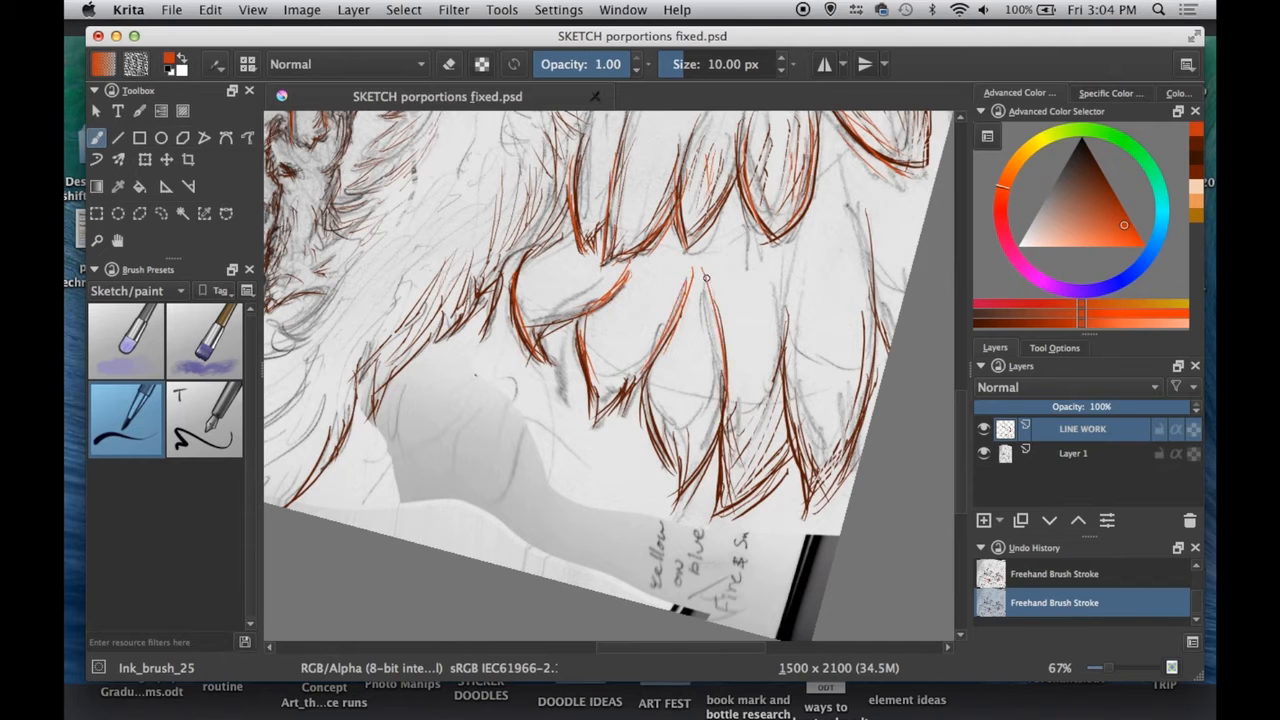
- Extend the sides of the long pointed wing feathers with 10 px orange-red strokes and trim them with the eraser
click(450, 65)
key(e)
drag(771, 268, 788, 386)
drag(847, 166, 872, 330)
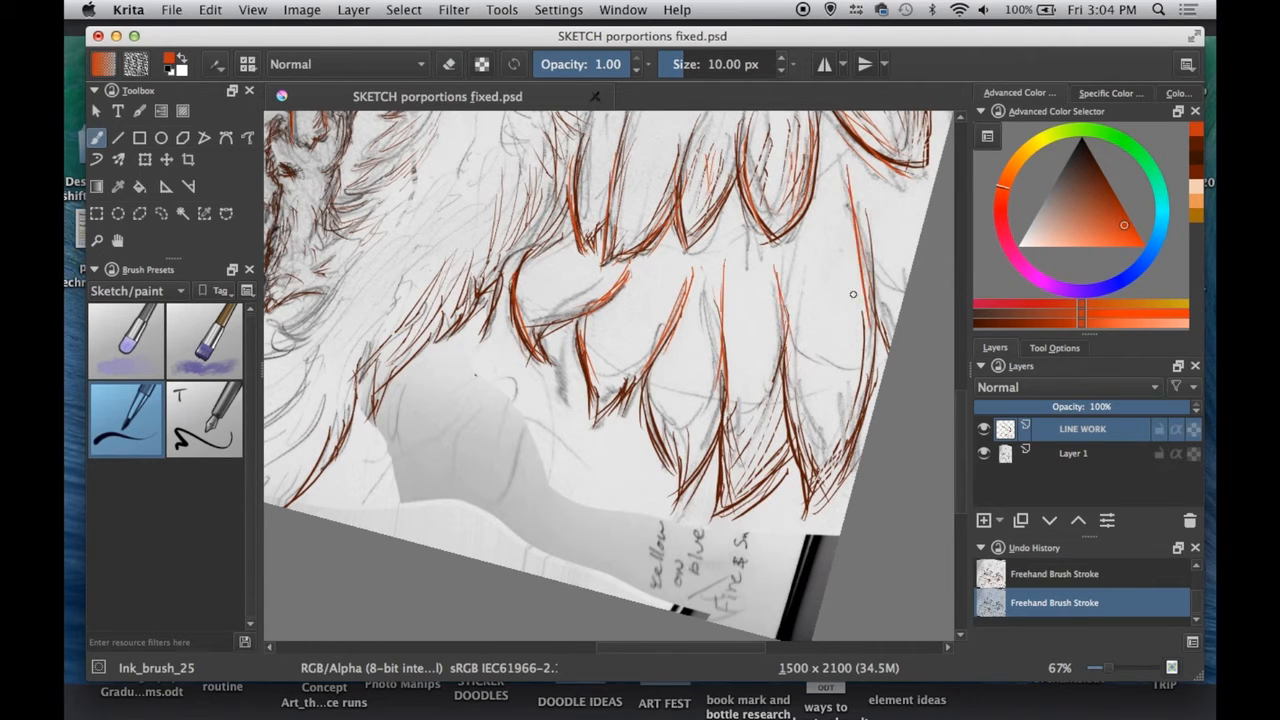
click(449, 64)
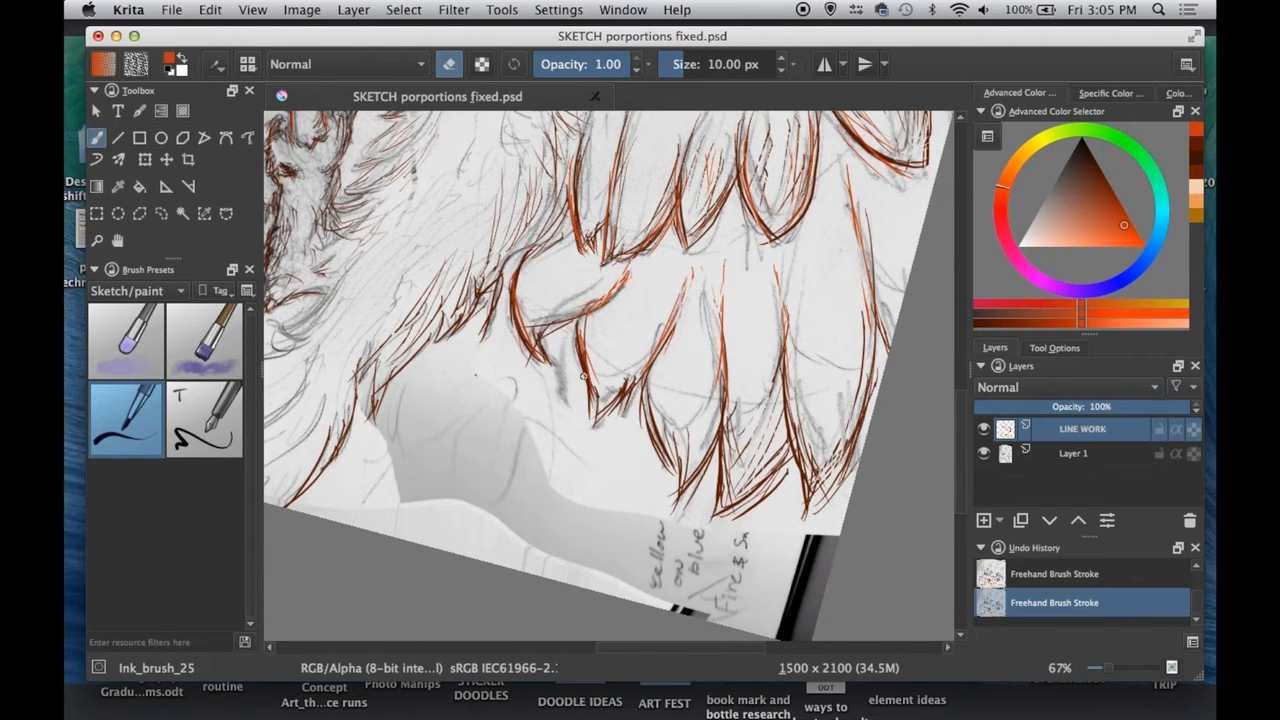
key(e)
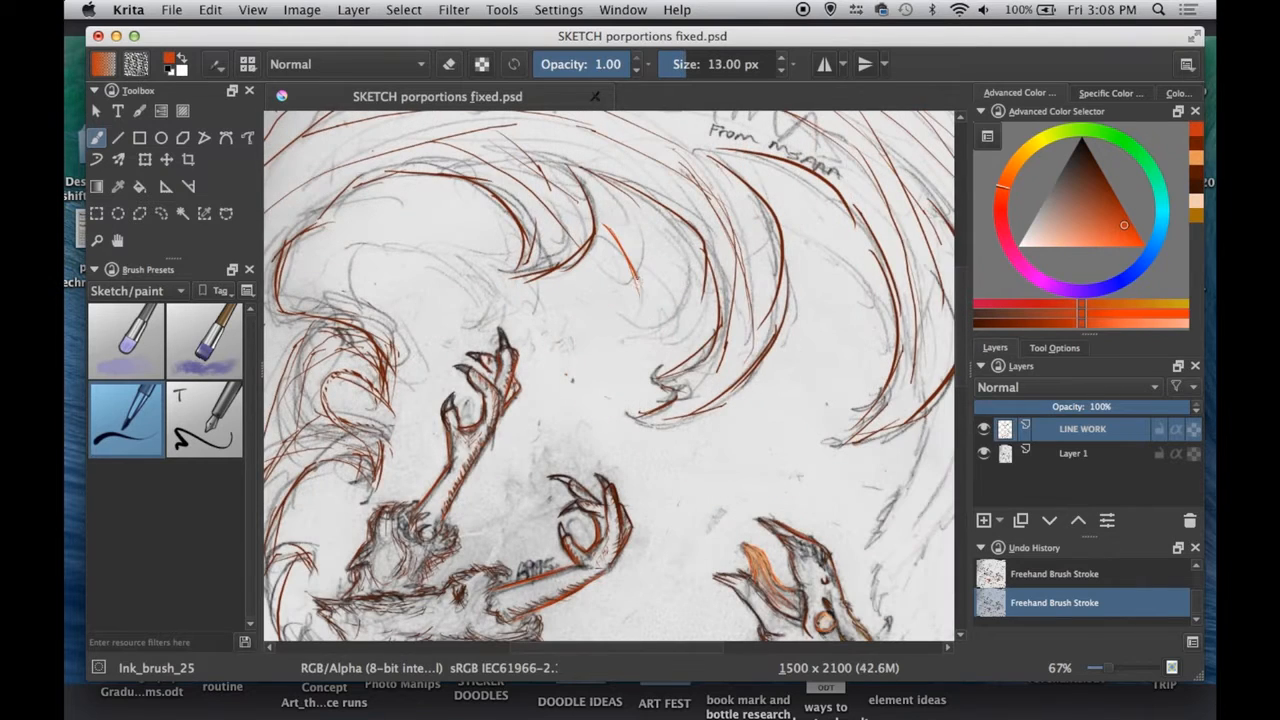
- Build up 13 px orange-red texture strokes inside the curved upper feather above the foreclaws
key(e)
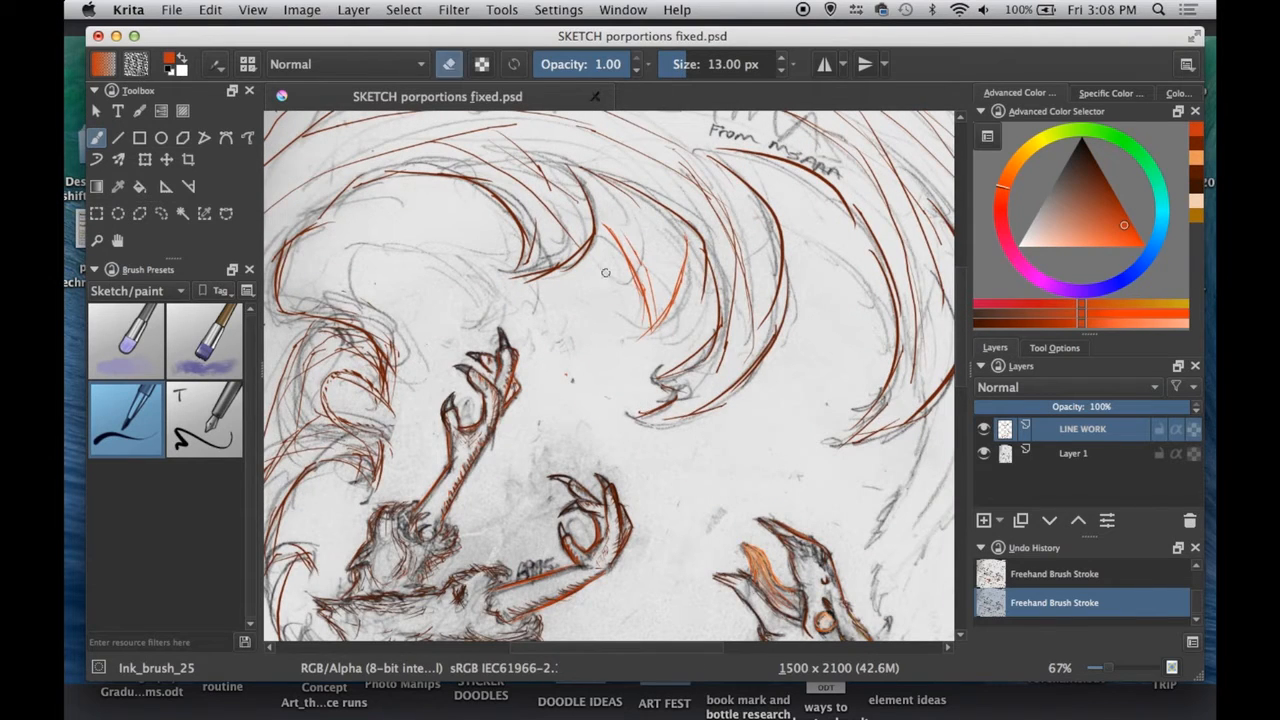
key(e)
drag(640, 238, 627, 296)
mouse_move(645, 245)
mouse_down()
mouse_move(656, 311)
mouse_move(688, 278)
mouse_up()
drag(686, 236, 682, 312)
drag(610, 214, 631, 268)
drag(814, 417, 586, 386)
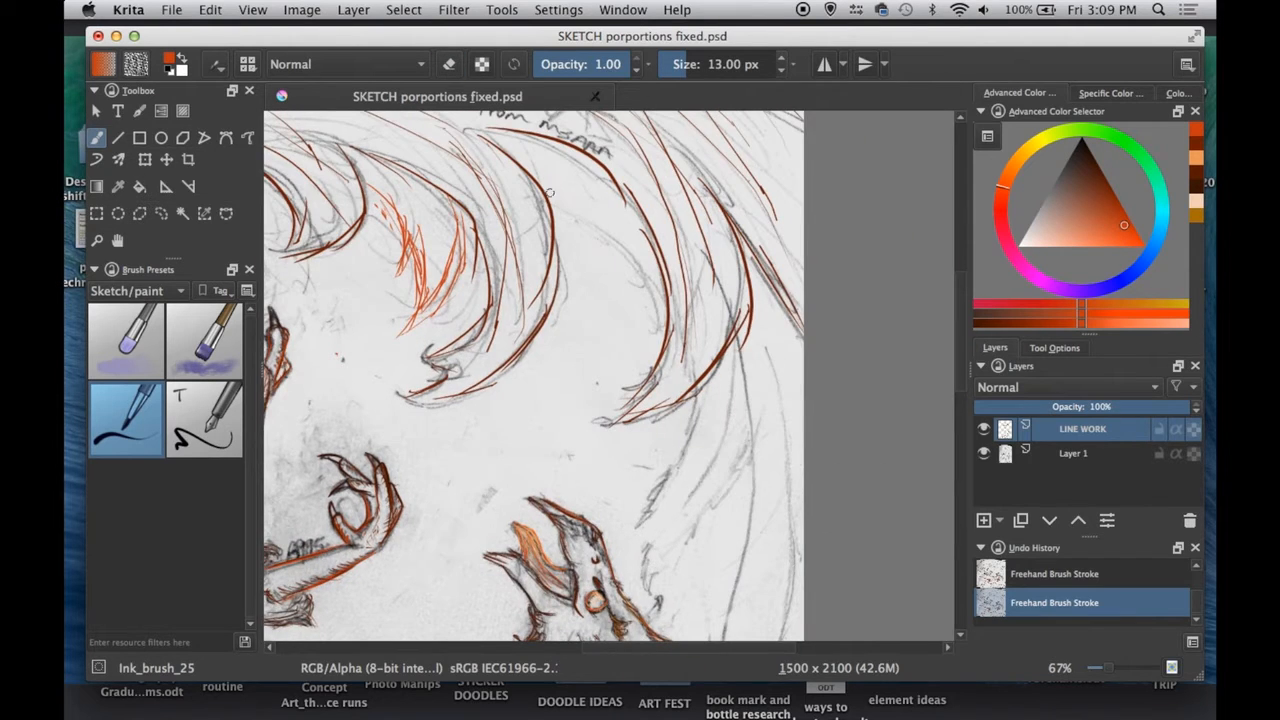
- Add an orange-red inner line to the next curved feather and start outlining the hanging feathers near the canvas edge
drag(555, 190, 656, 318)
drag(640, 270, 660, 328)
mouse_move(696, 388)
mouse_down()
mouse_move(734, 343)
mouse_move(679, 490)
mouse_up()
drag(687, 463, 690, 530)
drag(784, 422, 697, 515)
mouse_move(774, 310)
mouse_down()
mouse_move(728, 456)
mouse_move(604, 390)
mouse_up()
- Outline the long hanging feathers beside the bird's head in orange-red down to their pointed tips
drag(655, 226, 664, 432)
drag(668, 352, 634, 514)
drag(657, 440, 626, 572)
drag(626, 572, 672, 360)
drag(684, 292, 657, 410)
drag(668, 384, 661, 439)
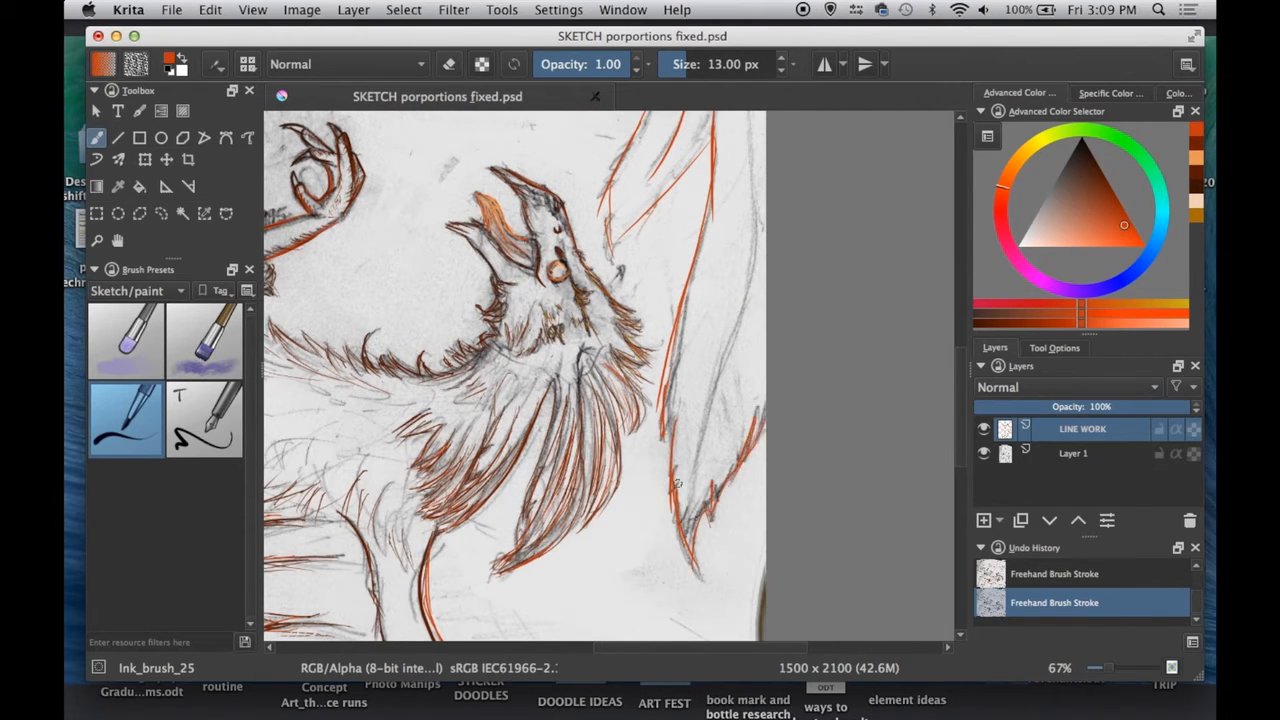
drag(716, 360, 692, 464)
mouse_move(748, 276)
mouse_down()
mouse_move(698, 436)
mouse_move(670, 390)
mouse_up()
drag(688, 150, 700, 280)
drag(706, 275, 698, 464)
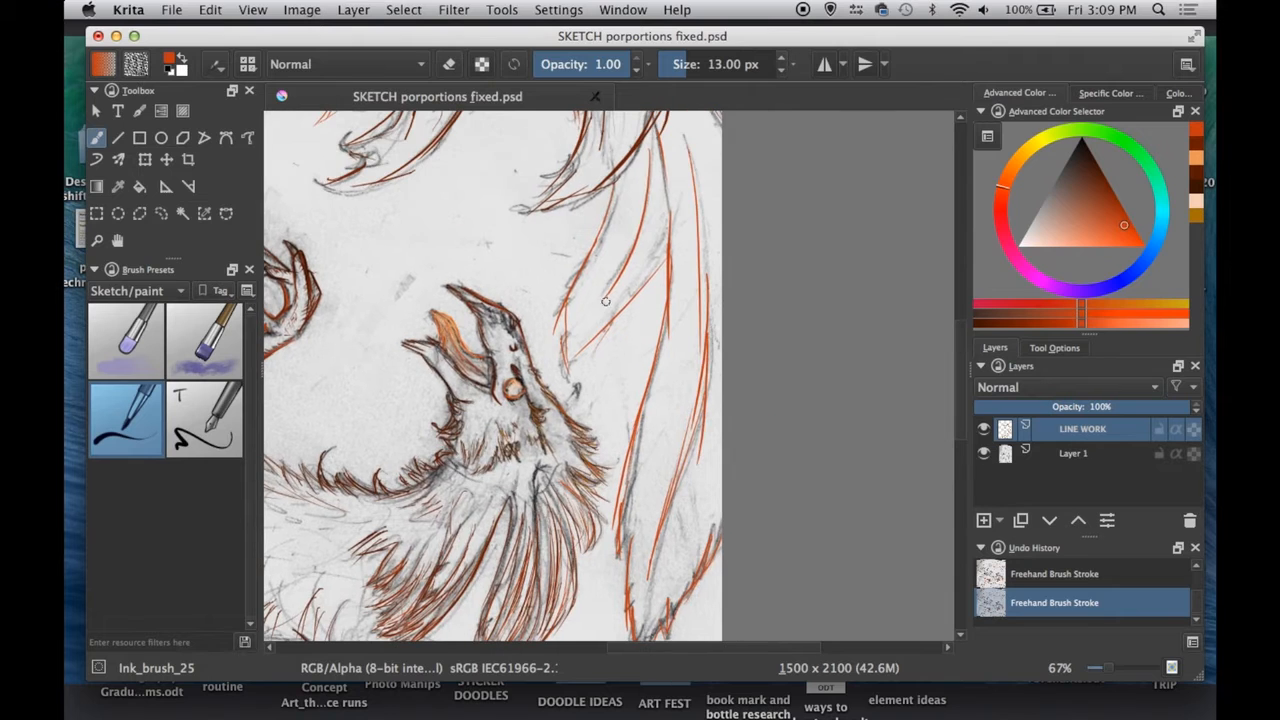
- Refine the orange-red outlines of the long hanging feathers, alternating between eraser and brush
click(451, 66)
key(e)
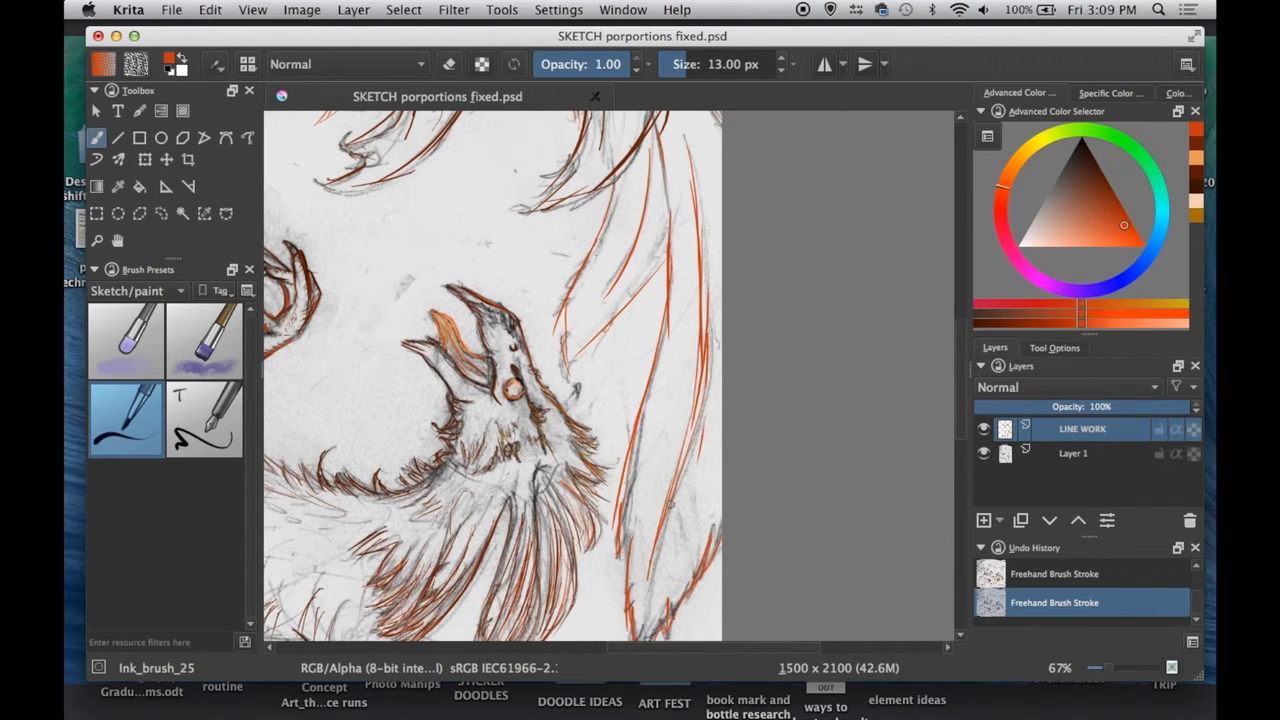
click(451, 66)
drag(704, 248, 695, 398)
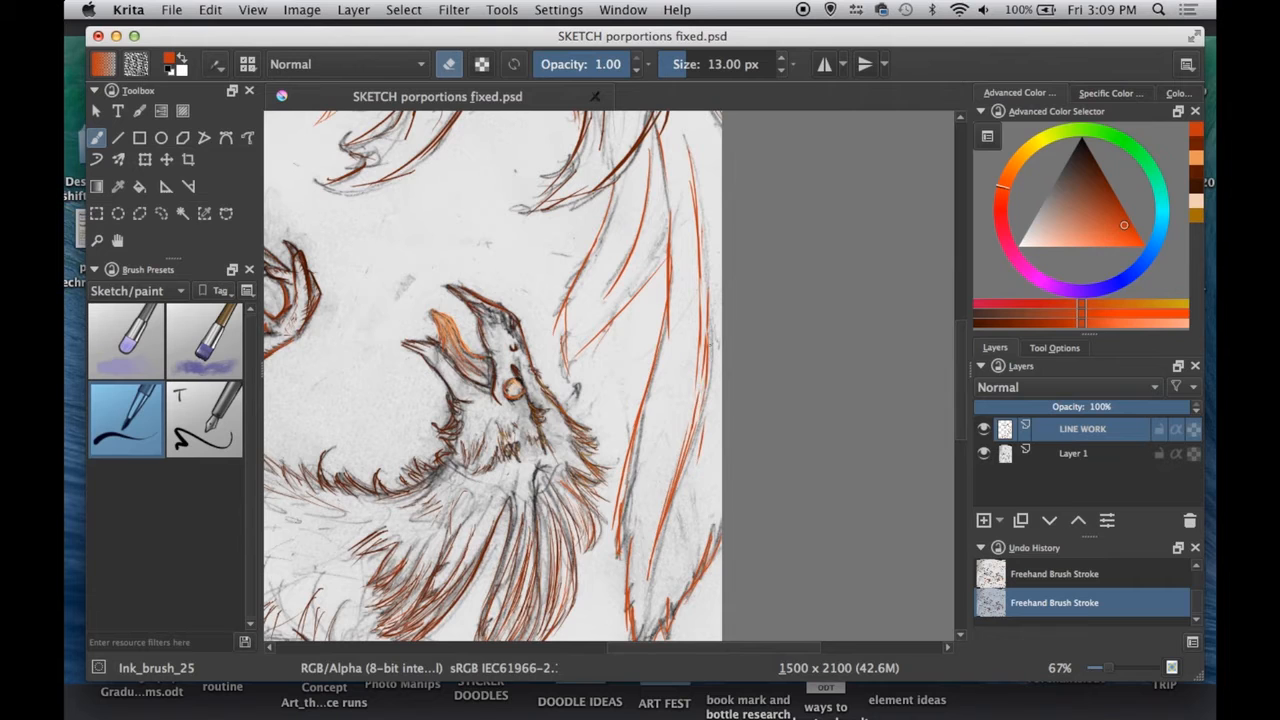
click(449, 64)
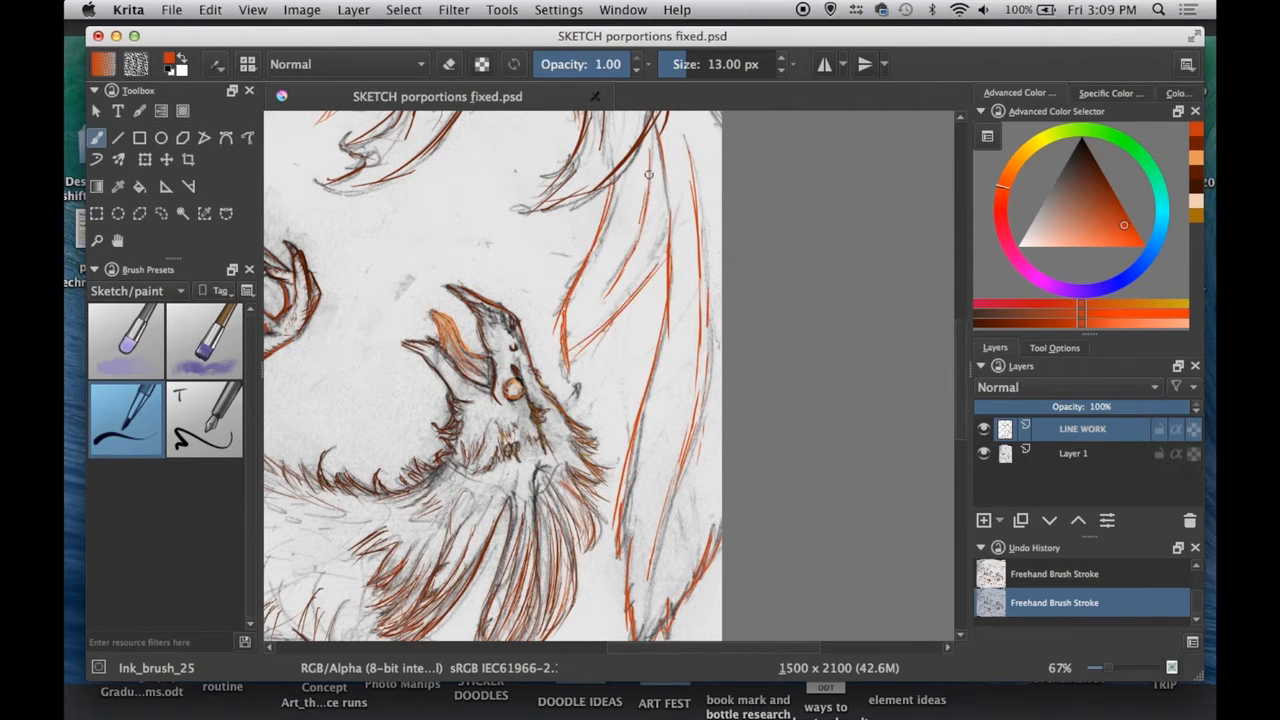
- Thicken the hanging feathers' outlines and fill their interiors with fine orange-red strokes at 0.52 brush opacity
drag(672, 224, 656, 376)
drag(640, 422, 627, 528)
drag(639, 528, 660, 425)
mouse_move(699, 420)
mouse_down()
mouse_move(709, 462)
mouse_move(714, 410)
mouse_up()
click(582, 64)
mouse_move(682, 500)
mouse_down()
mouse_move(698, 420)
mouse_move(684, 382)
mouse_up()
drag(660, 426, 700, 210)
drag(724, 424, 729, 316)
drag(730, 113, 693, 203)
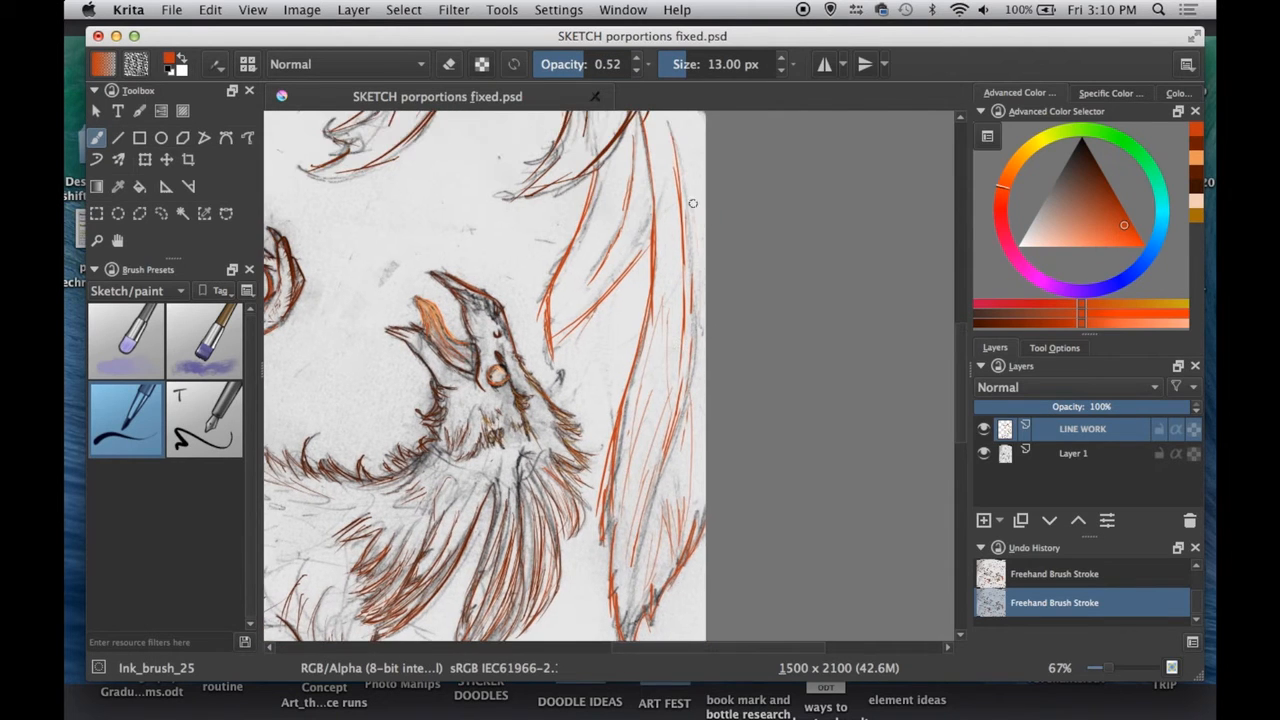
- Lighten the orange-red texture strokes inside the curved upper feather with the eraser
key(e)
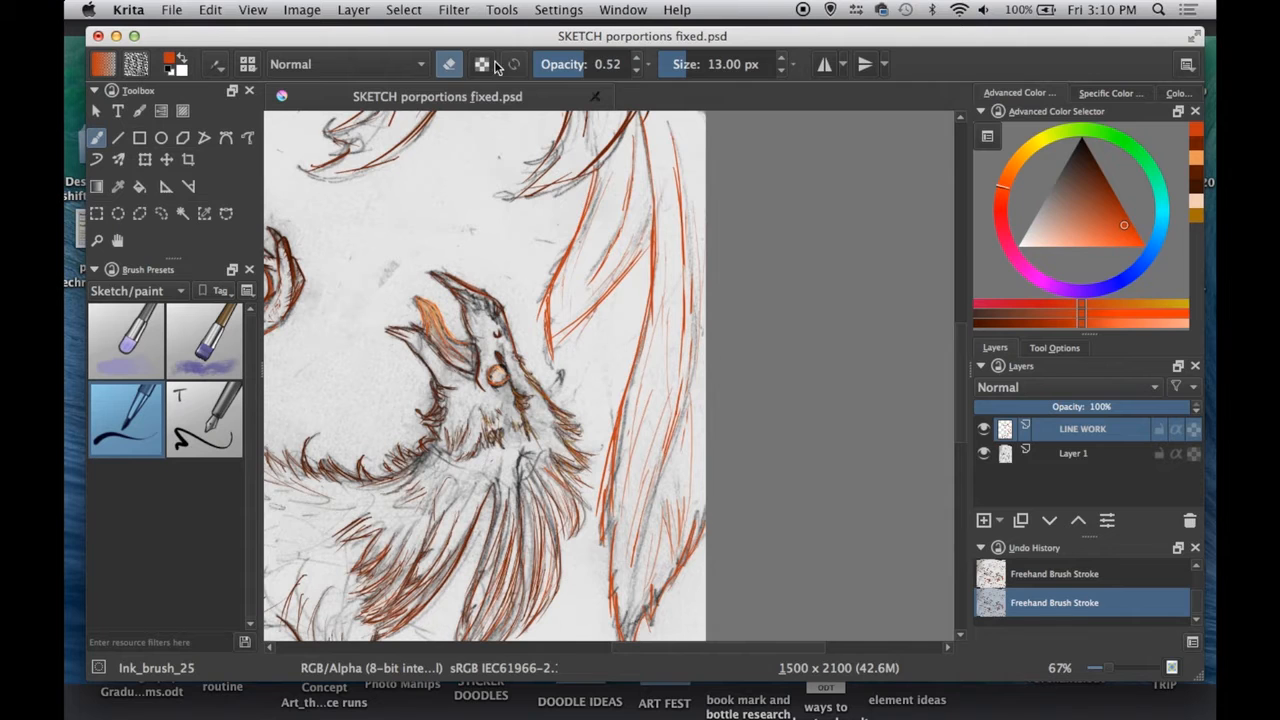
drag(496, 162, 751, 384)
drag(574, 264, 600, 300)
key(e)
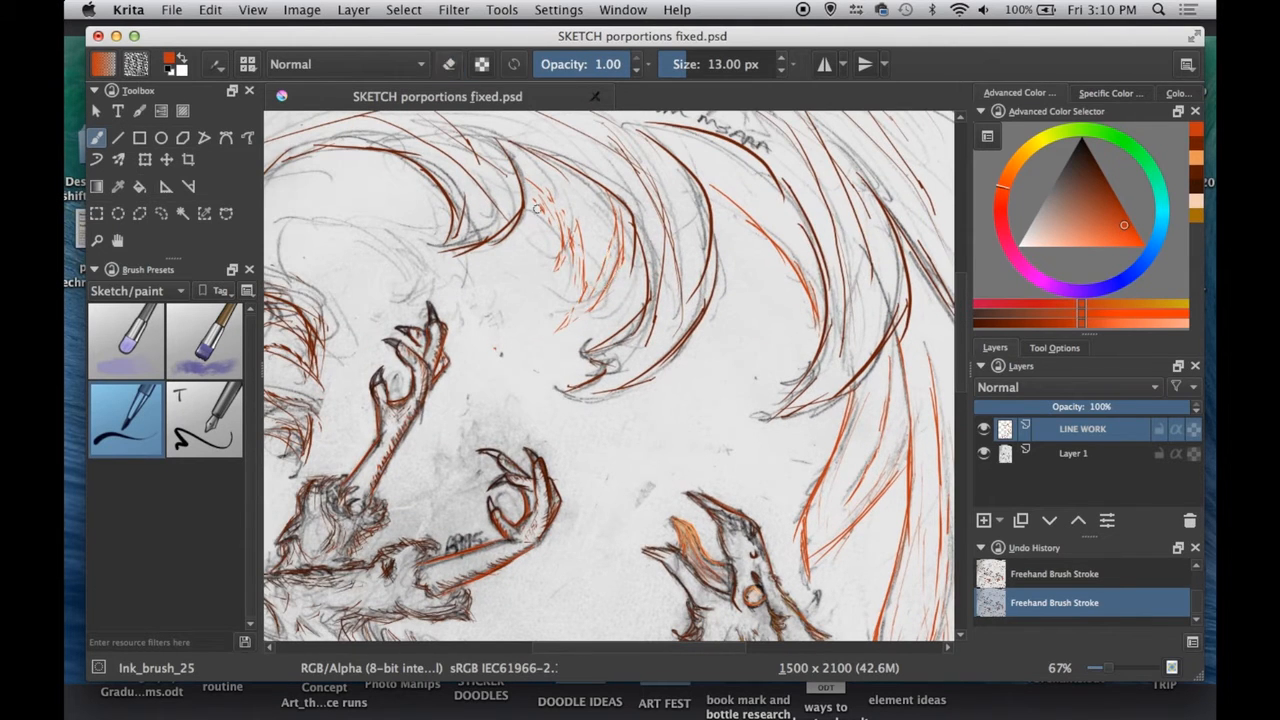
- Set the brush opacity to 0.71 and layer more orange-red texture strokes inside the curved upper feathers
click(609, 65)
drag(581, 242, 572, 316)
drag(604, 286, 560, 334)
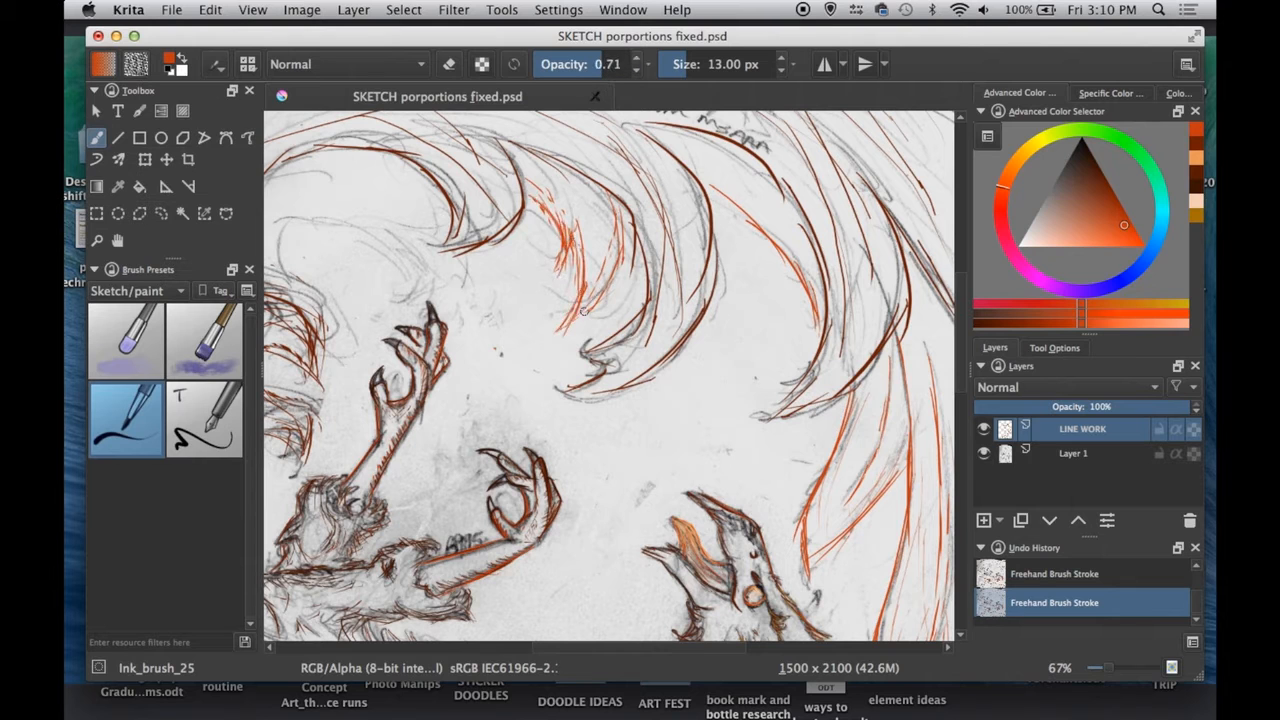
drag(618, 202, 584, 310)
drag(626, 224, 637, 278)
drag(703, 182, 775, 260)
drag(435, 148, 642, 212)
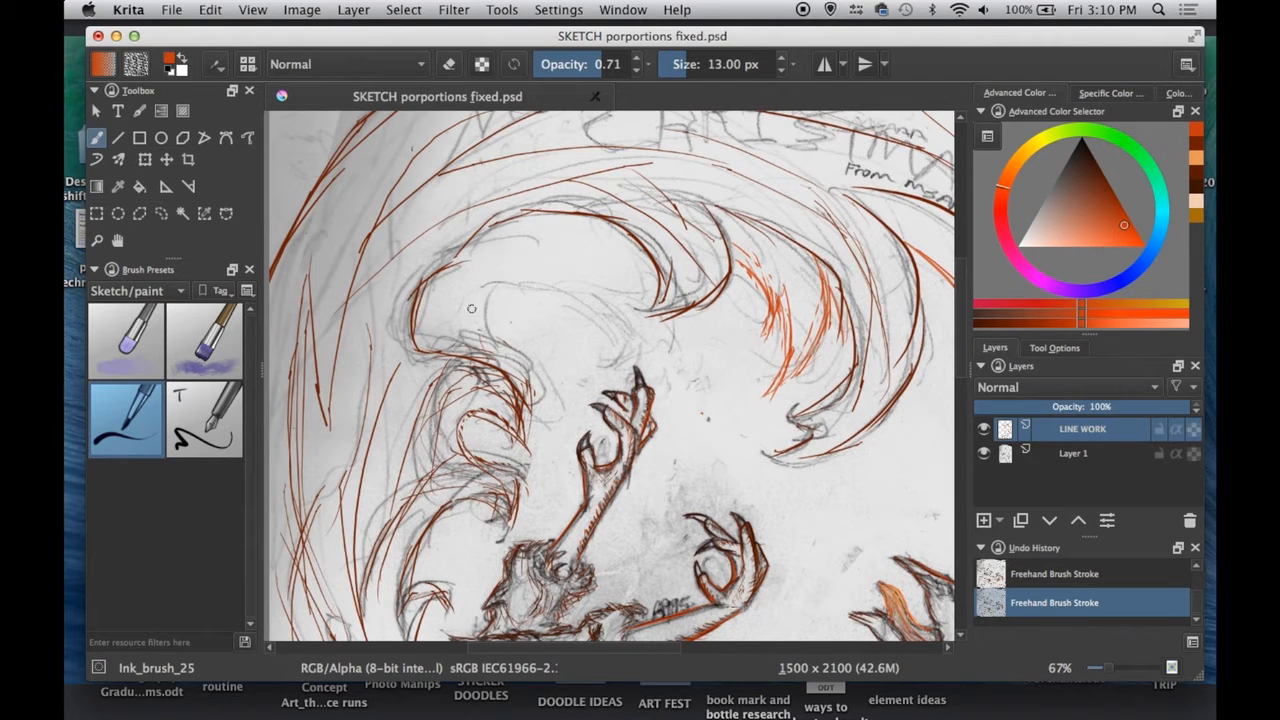
- Draw orange-red texture strokes inside the curled upper feather above the raised claw
drag(478, 334, 590, 290)
drag(558, 292, 612, 354)
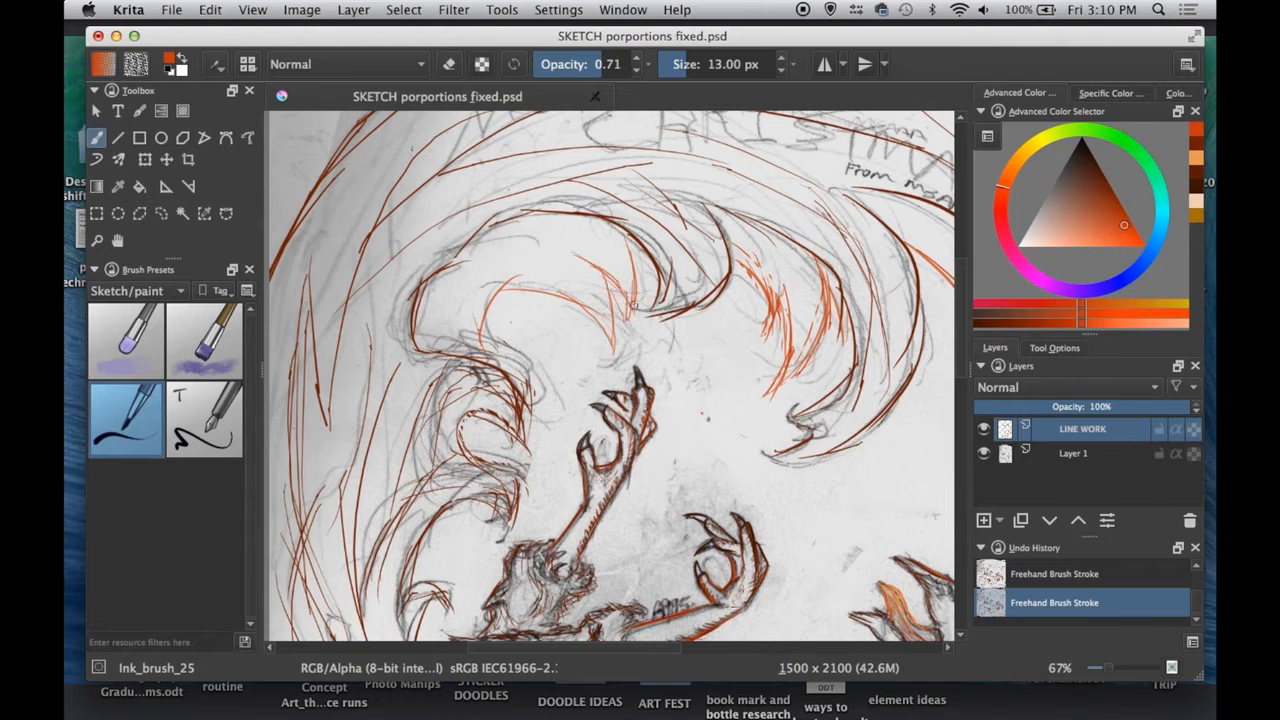
key(e)
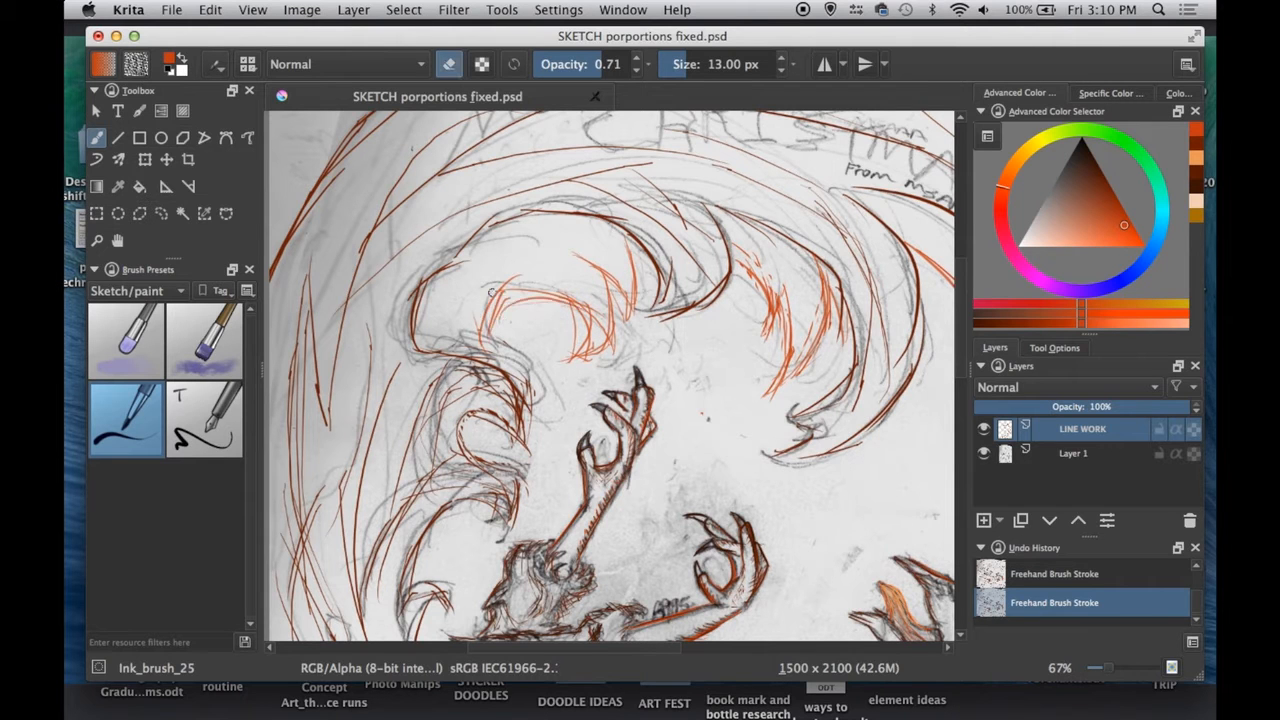
- Choose a dark reddish-brown and ink the feather strokes along the phoenix's body below the outstretched arm
mouse_move(864, 566)
mouse_down()
mouse_move(752, 330)
mouse_move(806, 264)
mouse_up()
key(super+minus)
key(super+minus)
key(super+minus)
key(super+plus)
key(super+plus)
key(super+plus)
key(super+plus)
key(super+plus)
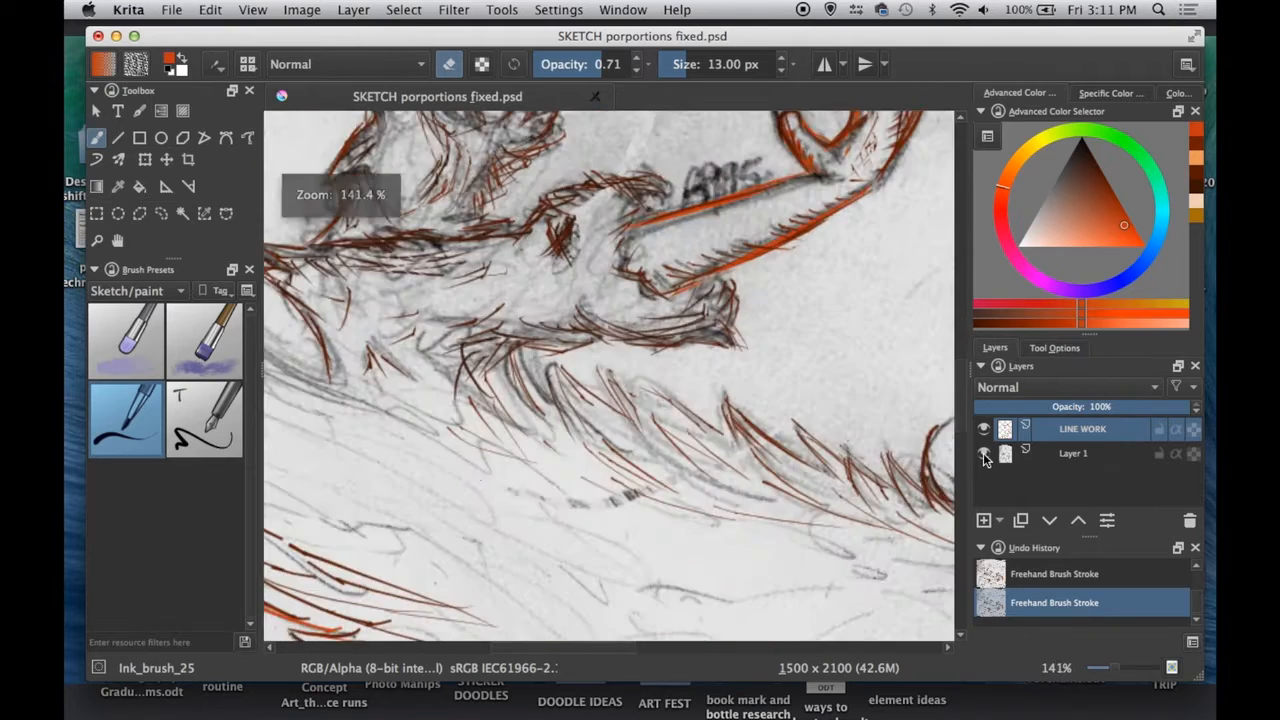
drag(600, 375, 835, 438)
click(1108, 187)
key(e)
mouse_move(486, 390)
mouse_down()
mouse_move(552, 470)
mouse_move(574, 468)
mouse_up()
mouse_move(482, 388)
mouse_down()
mouse_move(440, 434)
mouse_move(542, 462)
mouse_move(454, 438)
mouse_up()
- Darken the brush colour slightly and clean up the body feather strokes with the eraser
click(1103, 178)
click(449, 68)
drag(478, 388, 524, 446)
key(super+minus)
key(super+minus)
key(super+minus)
key(super+minus)
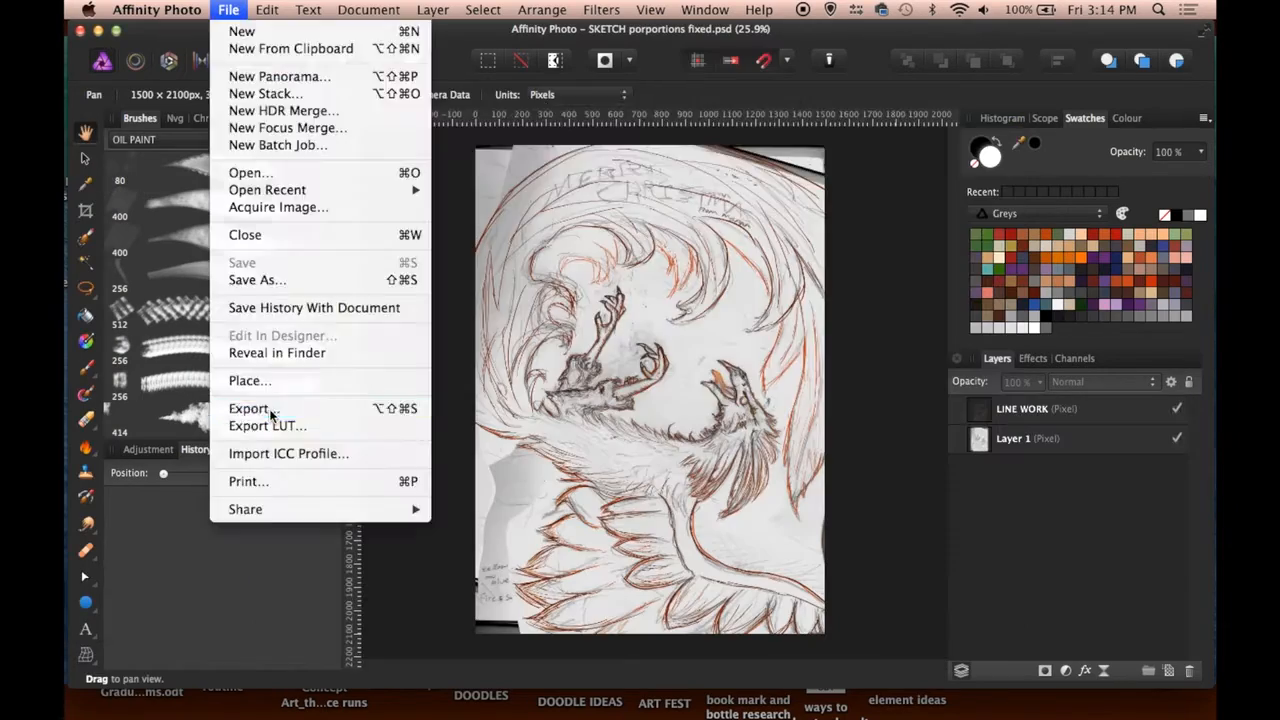
- Switch to Affinity Photo and export the sketch document as PSD with the preserve accuracy preset
click(251, 406)
click(614, 137)
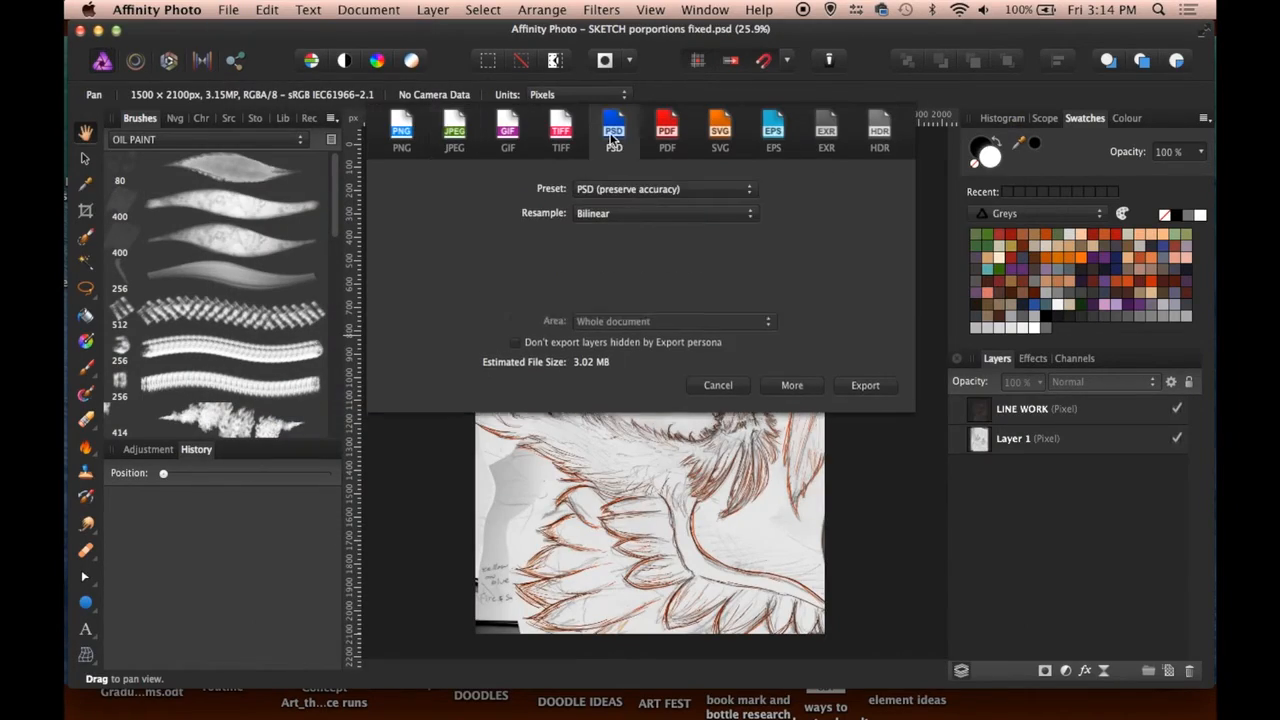
click(865, 385)
- Add a pixel layer above Layer 1 and flood-fill it with a muted reddish-brown colour
click(1075, 446)
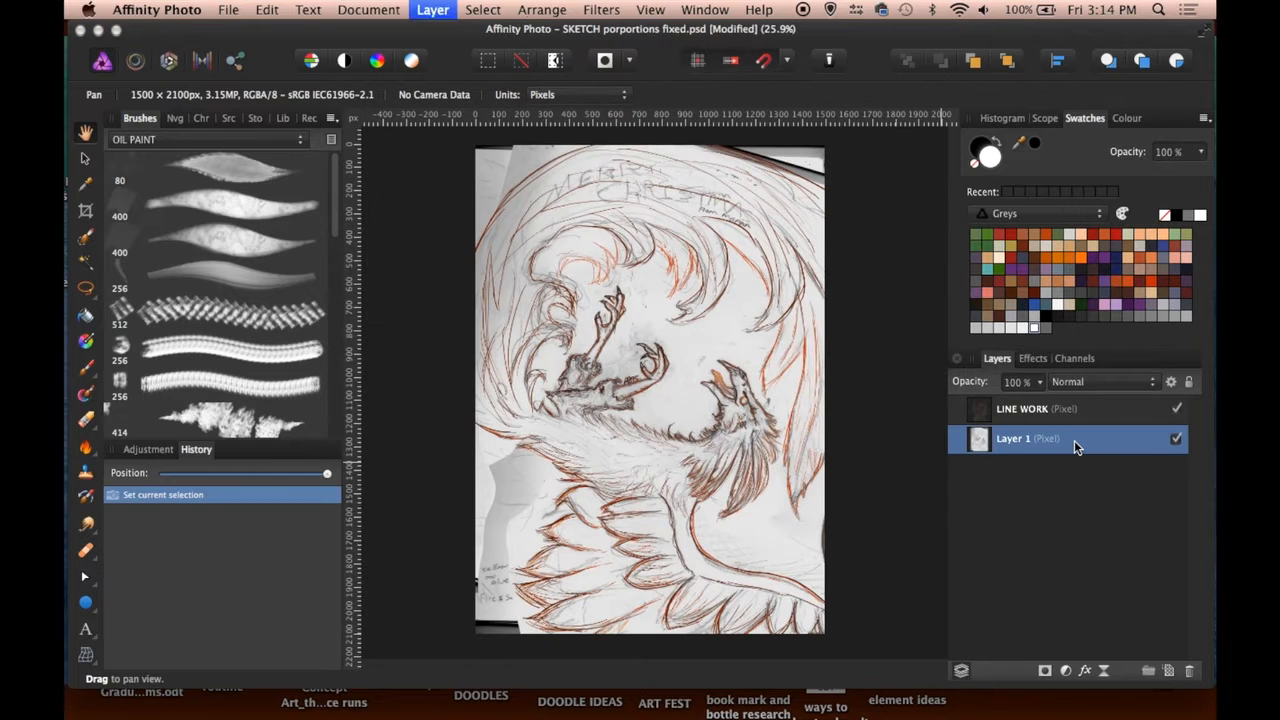
key(super+shift+n)
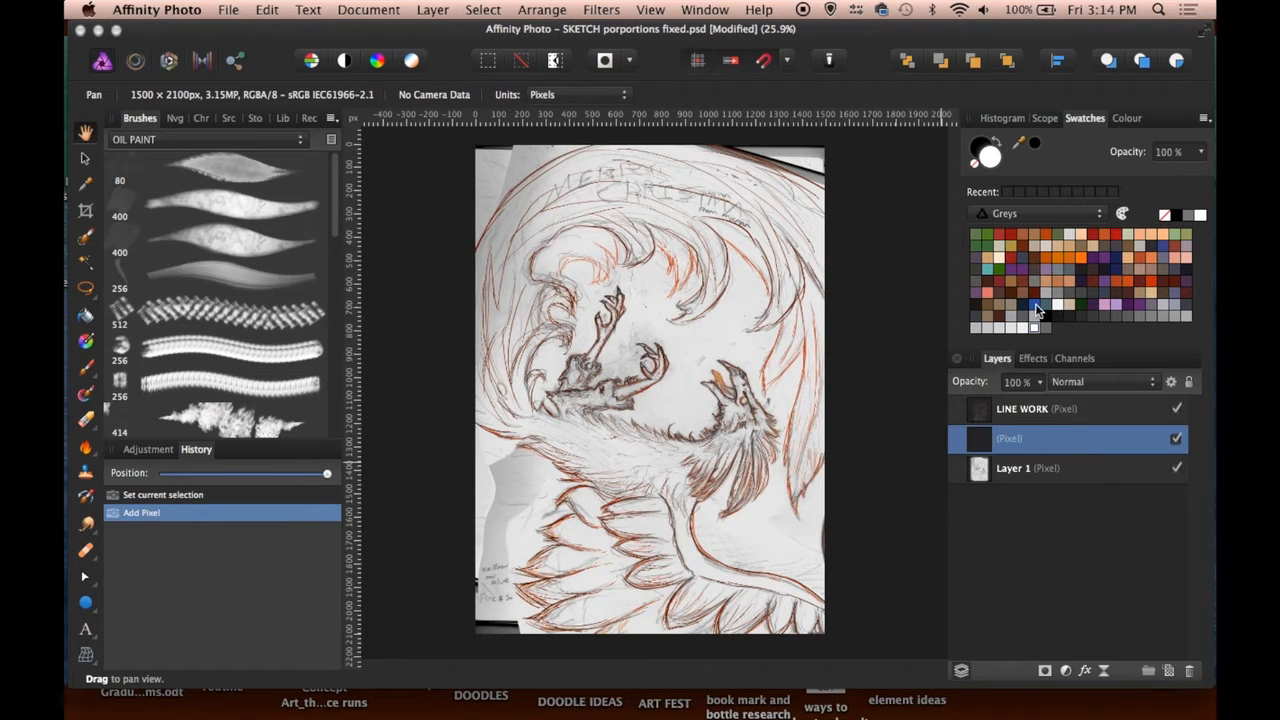
click(1139, 233)
double_click(990, 155)
click(557, 418)
click(425, 441)
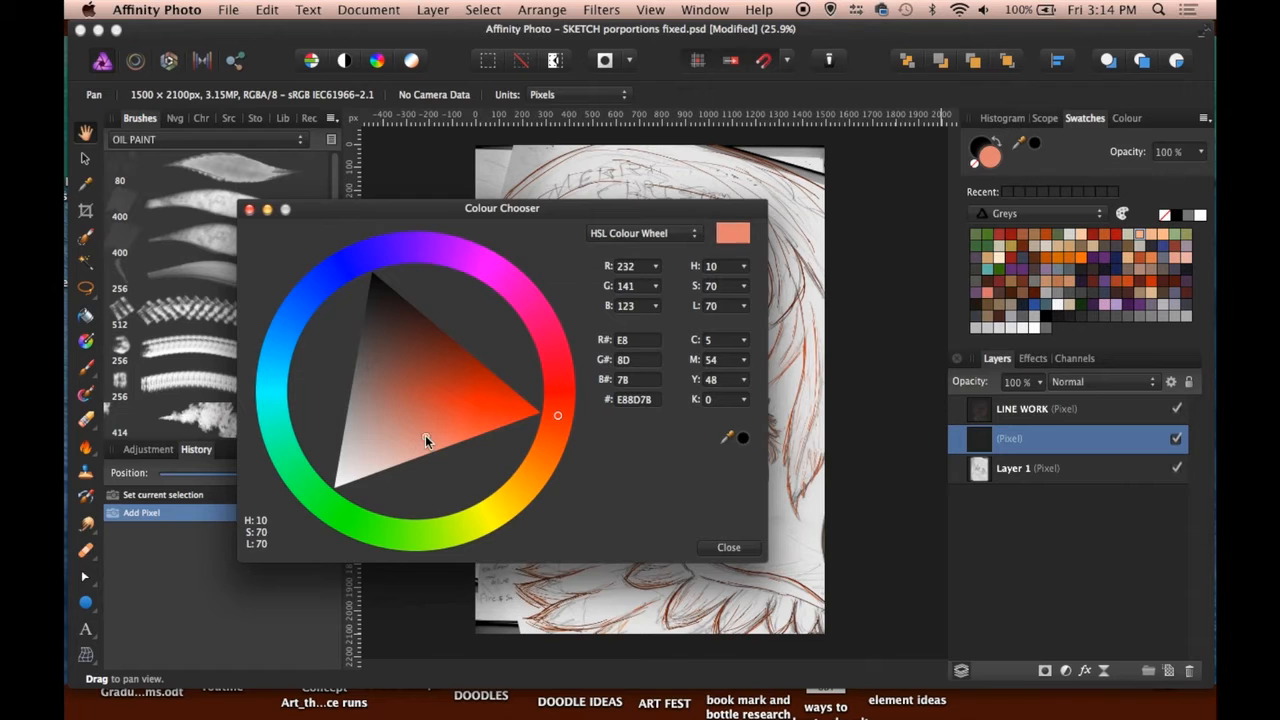
drag(425, 441, 418, 392)
click(729, 547)
key(g)
click(766, 340)
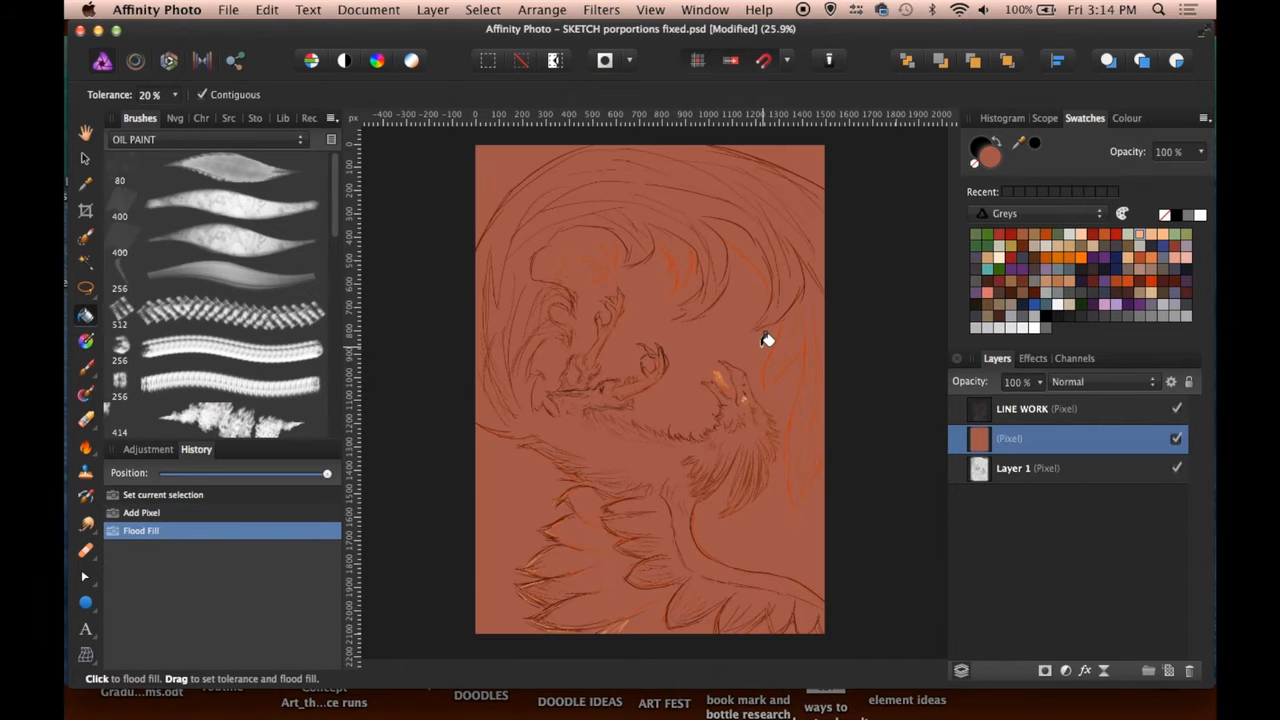
- Set the reddish-brown fill layer's blend mode to Colour and its opacity to 50%
click(1090, 382)
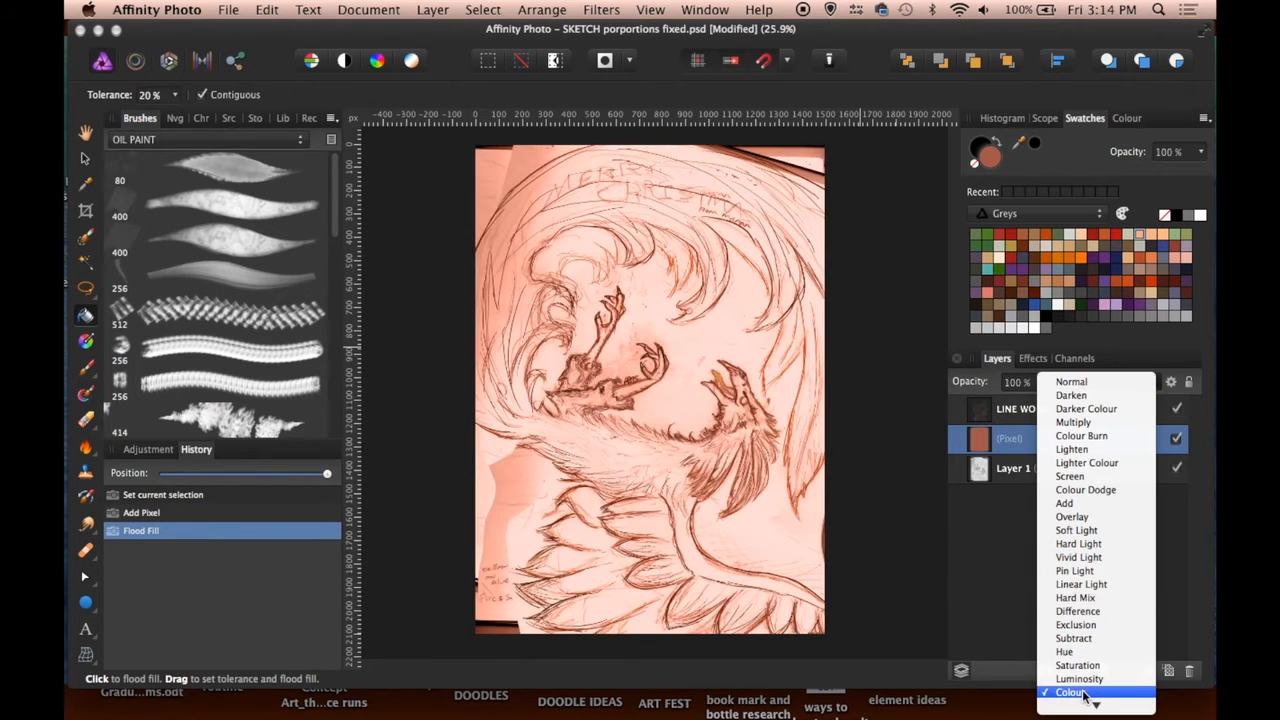
click(1072, 680)
drag(1040, 382, 966, 415)
- Add a mask to Layer 1 and set up the Paint Brush with black and the Basic brush set
click(1066, 490)
click(1090, 478)
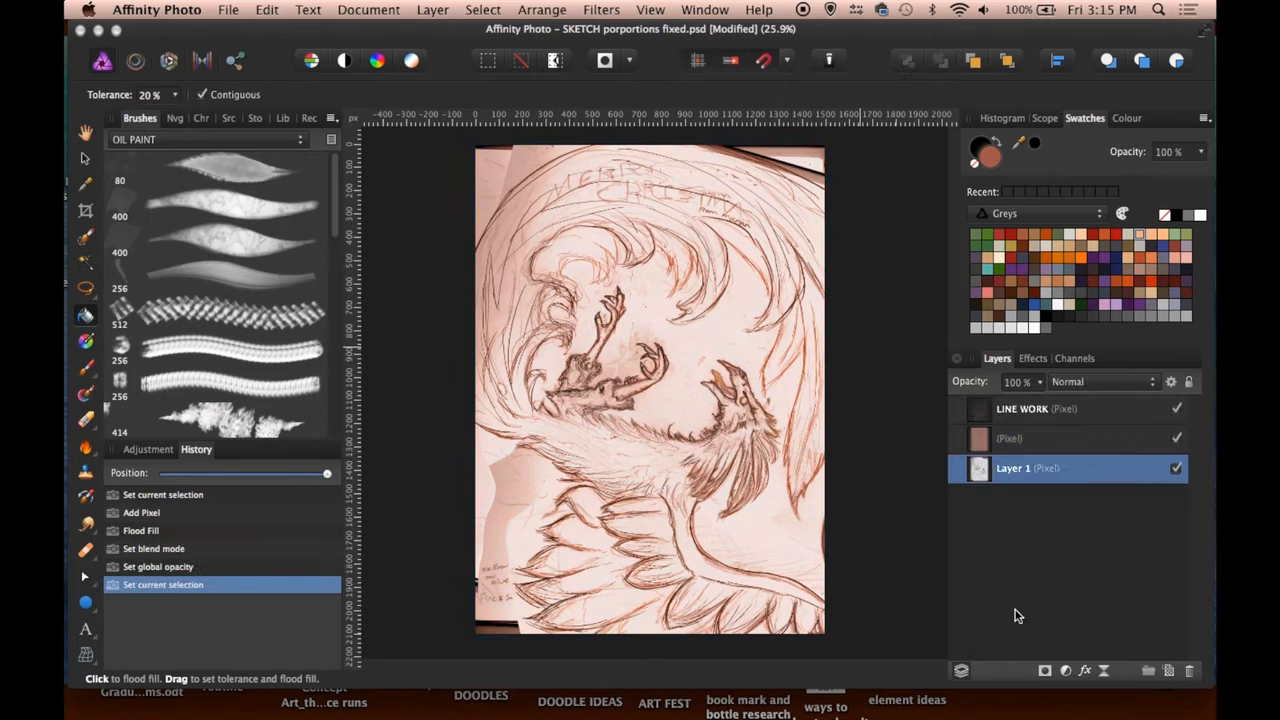
click(1045, 670)
click(1043, 318)
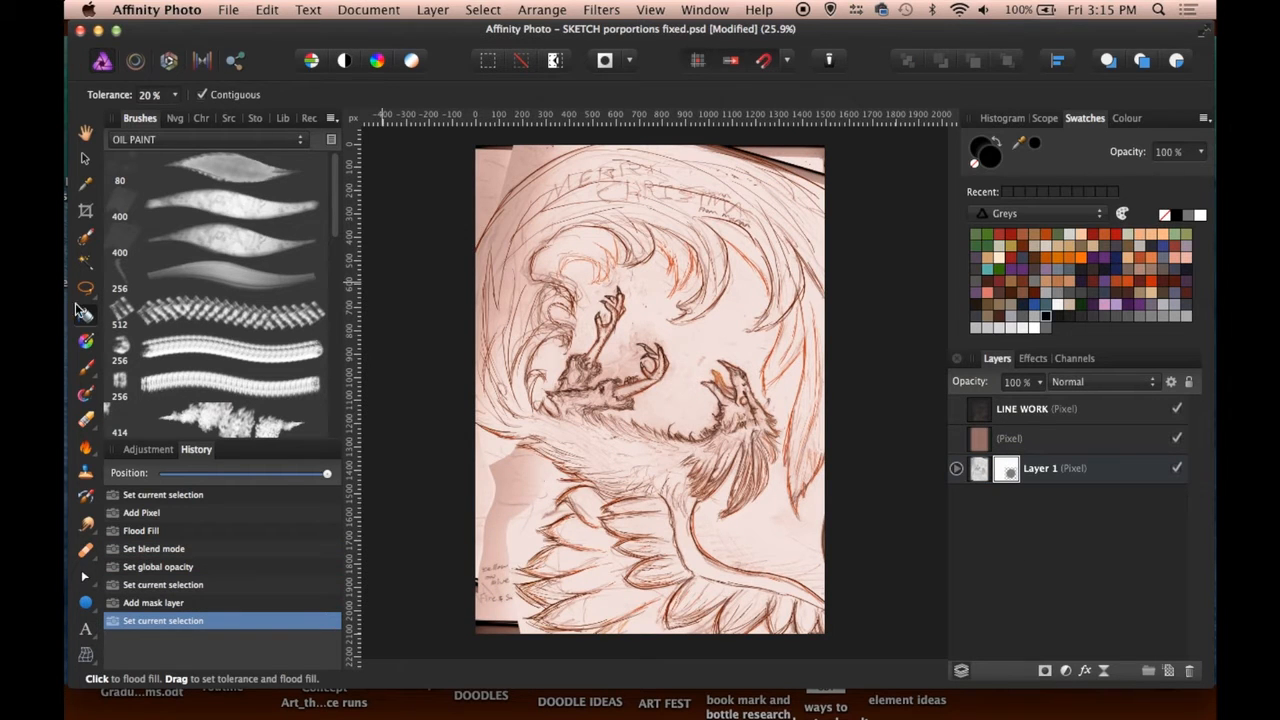
click(85, 366)
click(210, 139)
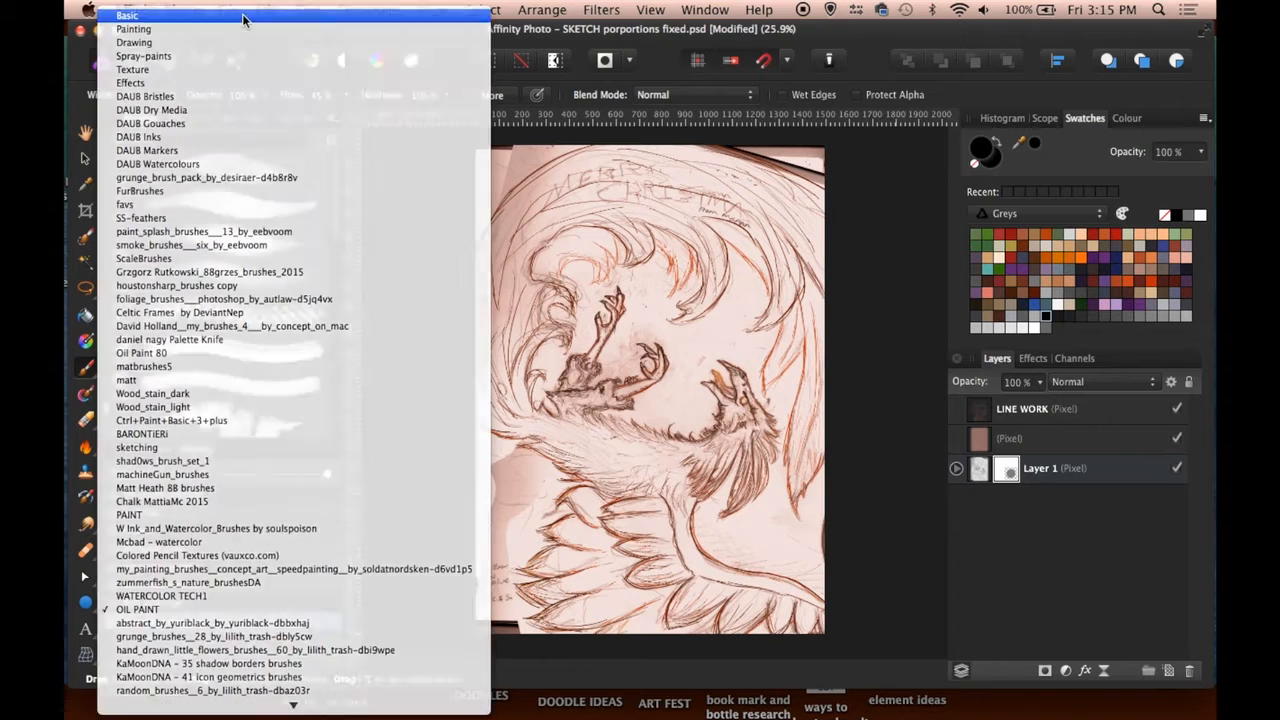
click(243, 17)
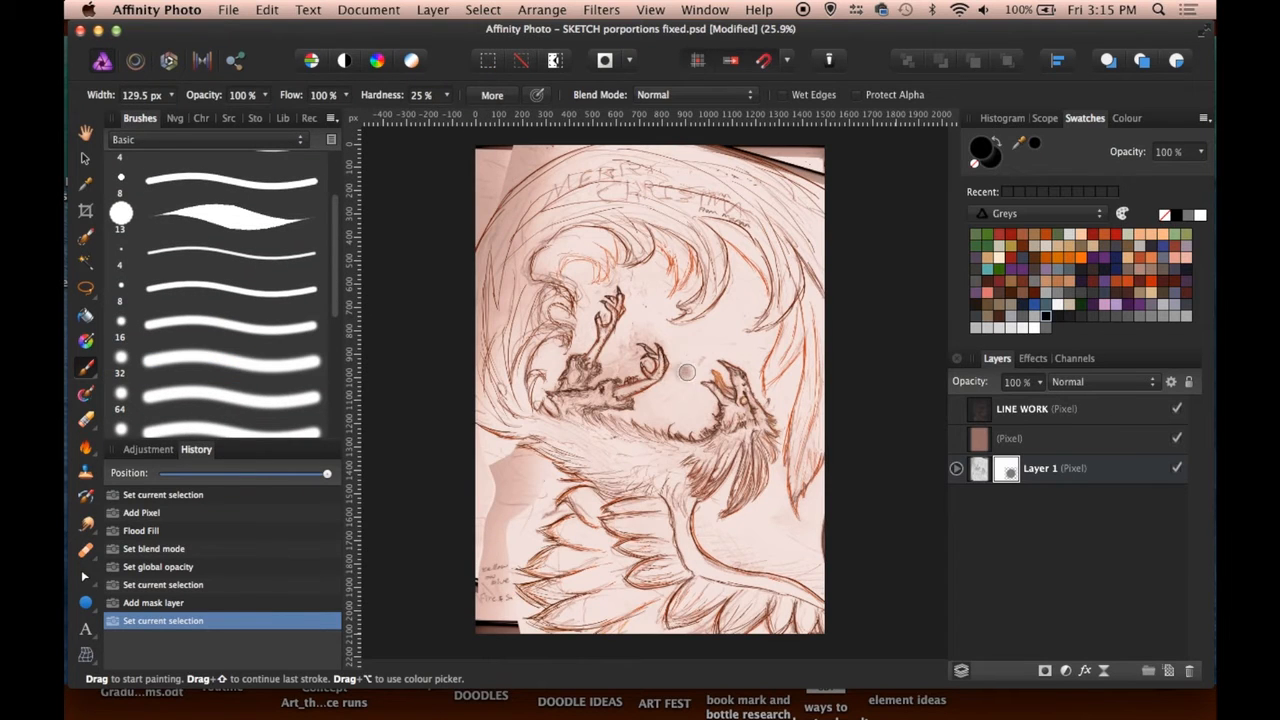
key(super+1)
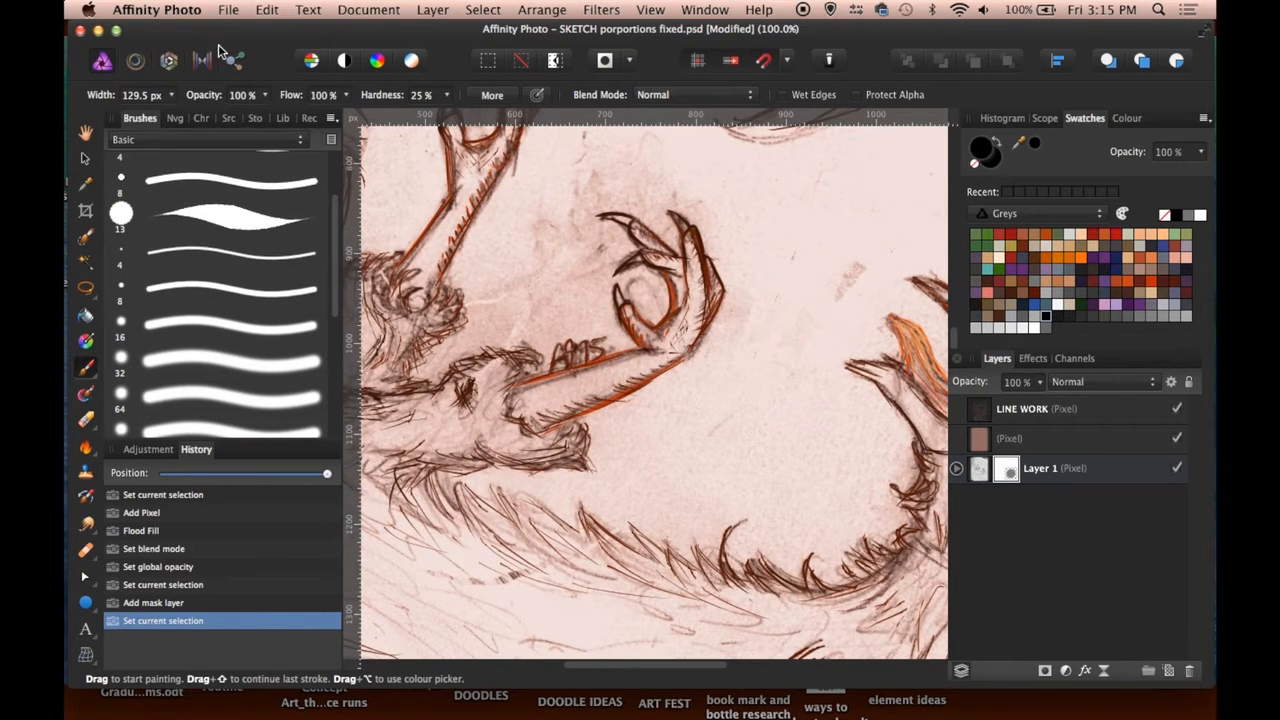
- Open IMG_7359 grey toned paper.JPG, copy the whole image and return to the sketch document
click(228, 9)
click(257, 169)
click(957, 560)
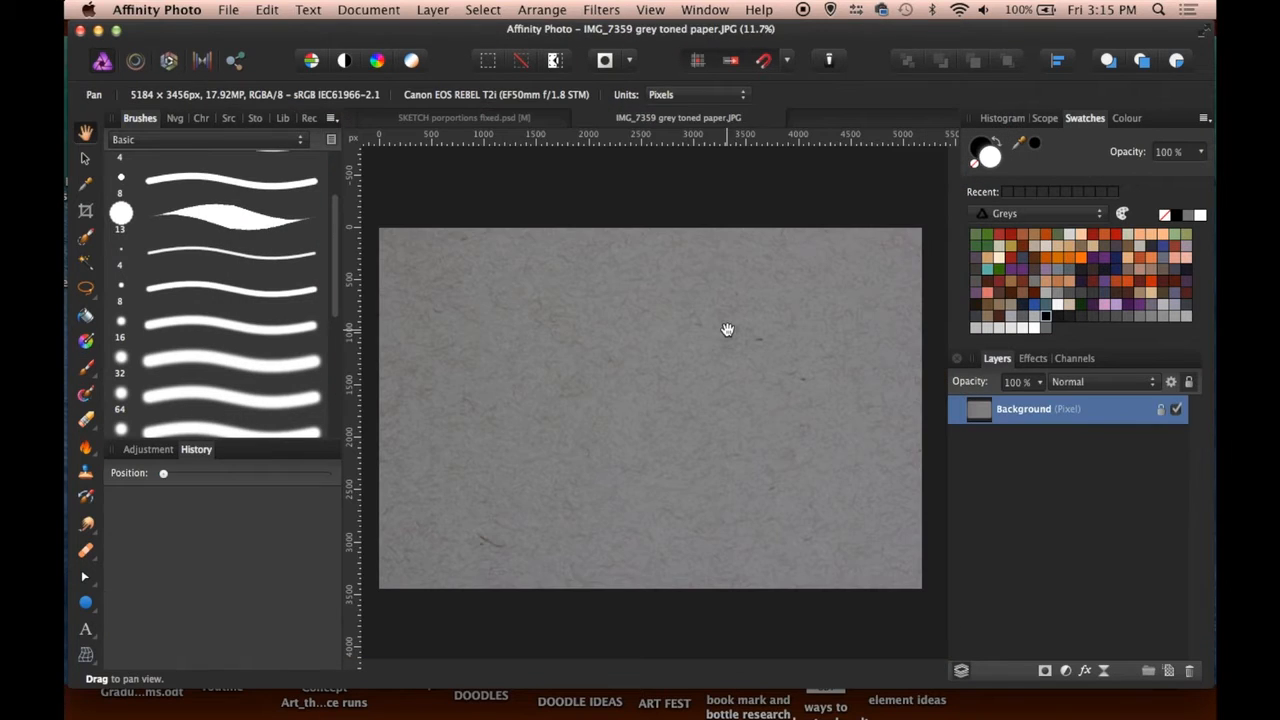
key(super+a)
click(453, 118)
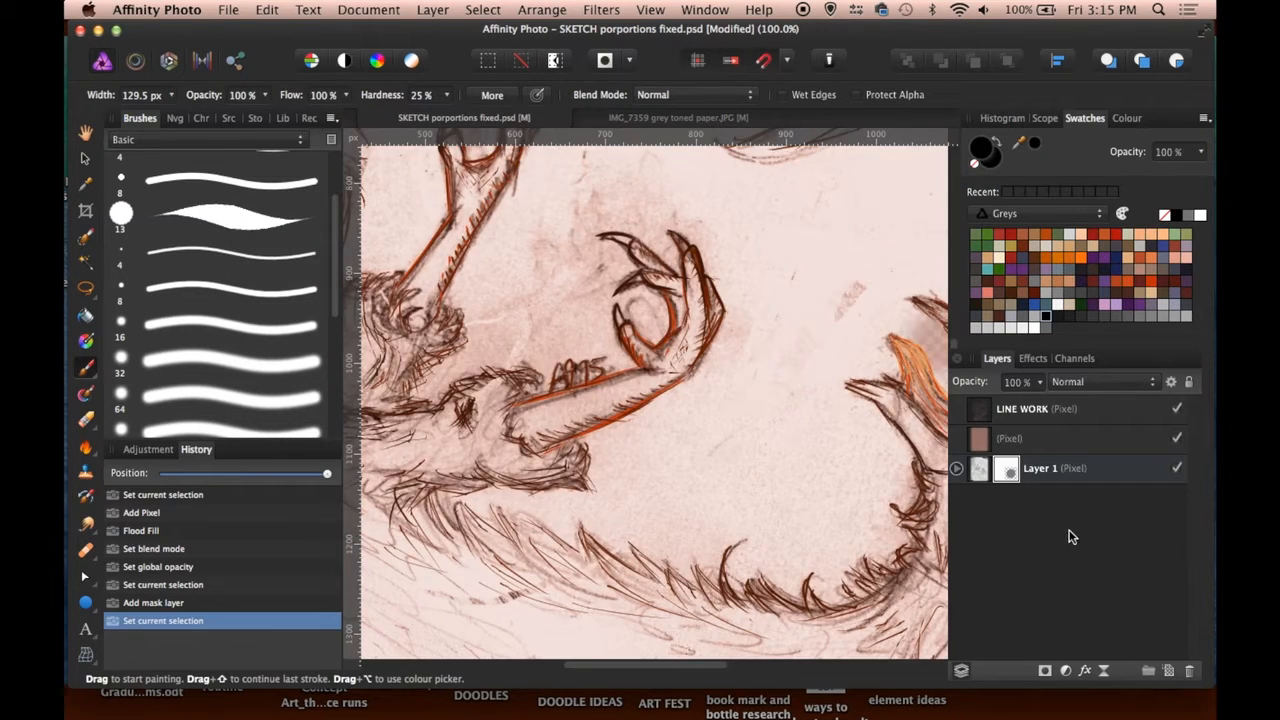
- Paste the paper texture as a layer beneath Layer 1 and set Layer 1's opacity to 75%
key(super+v)
drag(980, 470, 975, 514)
drag(1035, 407, 893, 409)
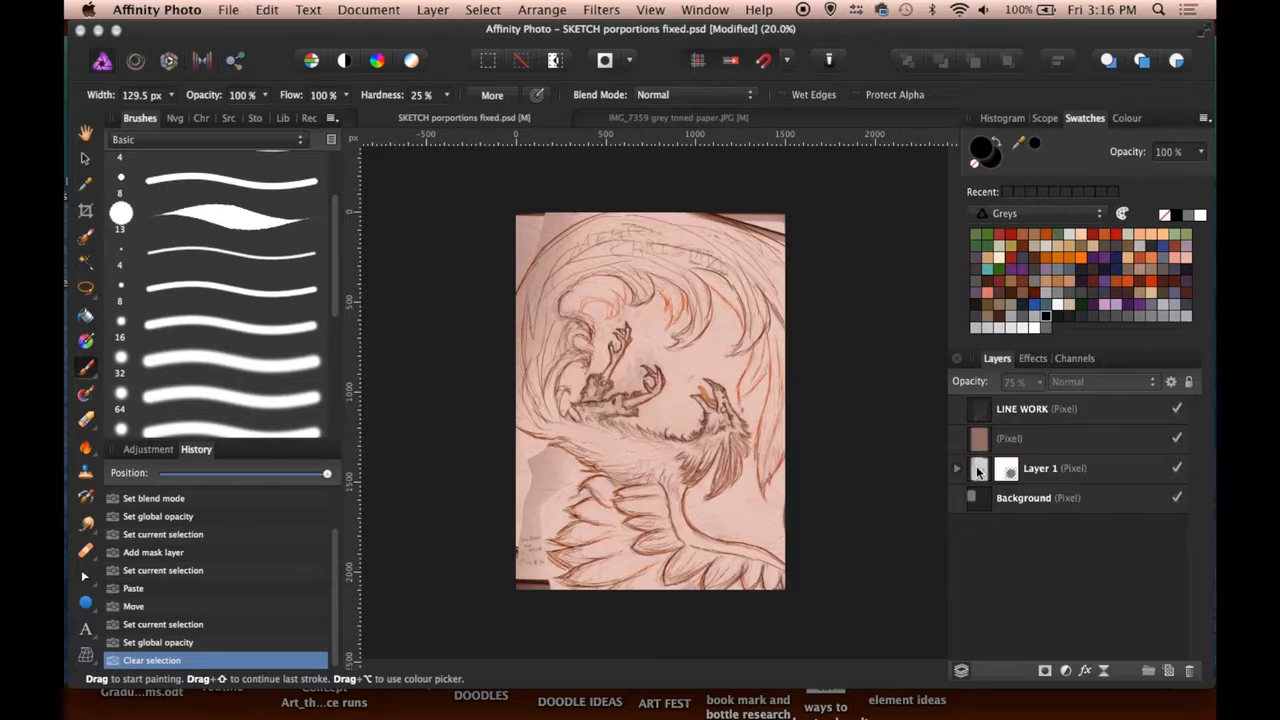
- Paint black on Layer 1's mask between the claw and beak, using 100% hardness and a 41.5 px brush
click(1005, 468)
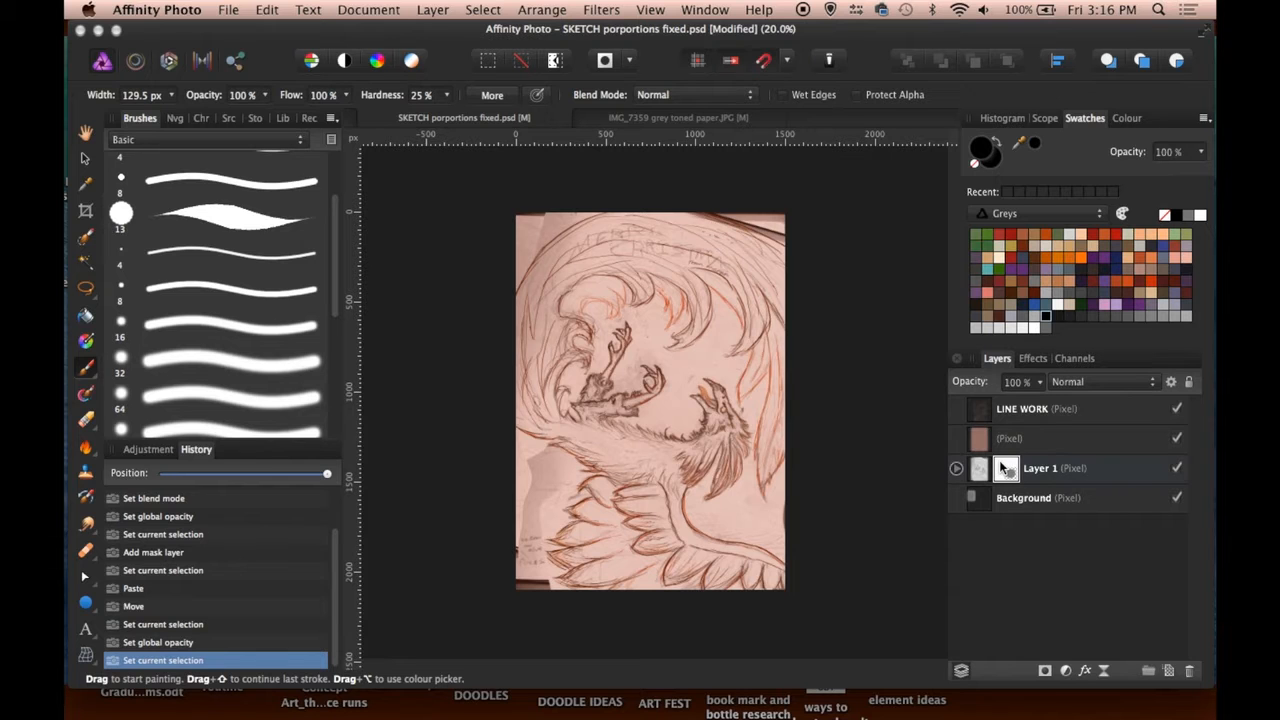
mouse_move(446, 95)
mouse_down()
mouse_move(446, 106)
mouse_move(570, 123)
mouse_up()
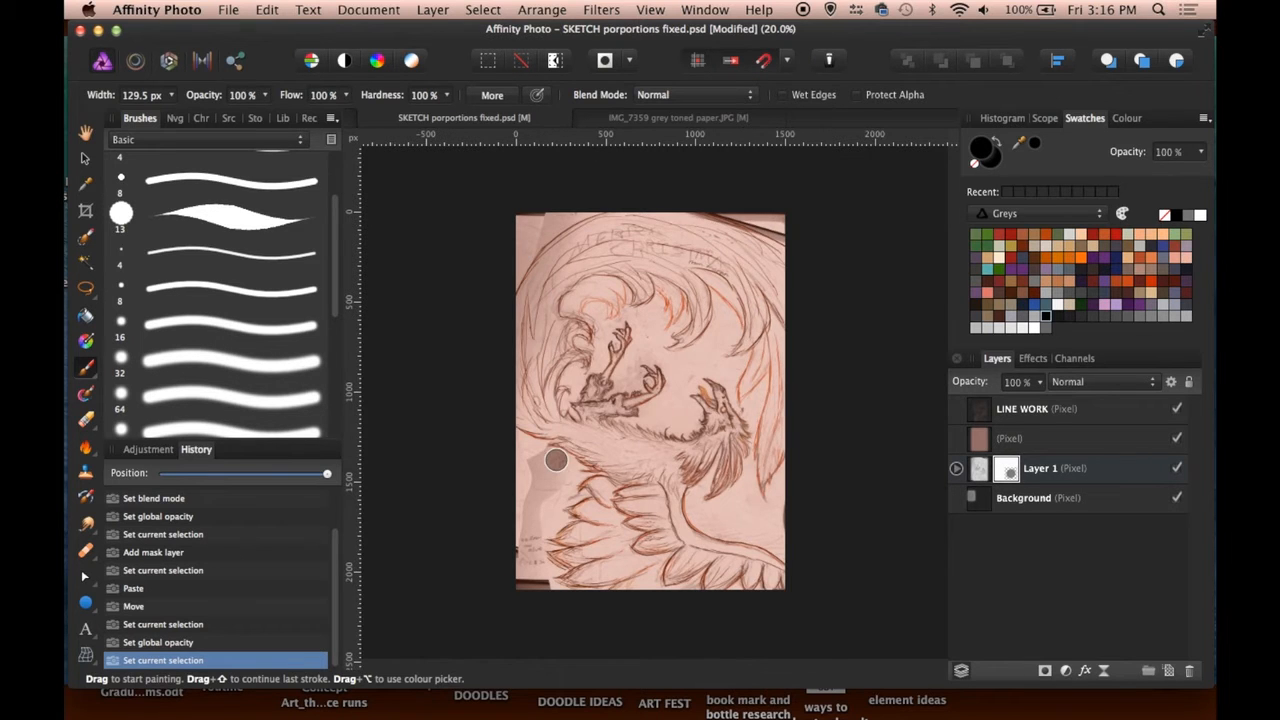
key(super+=)
key(super+=)
key(super+=)
key(super+=)
key([)
key([)
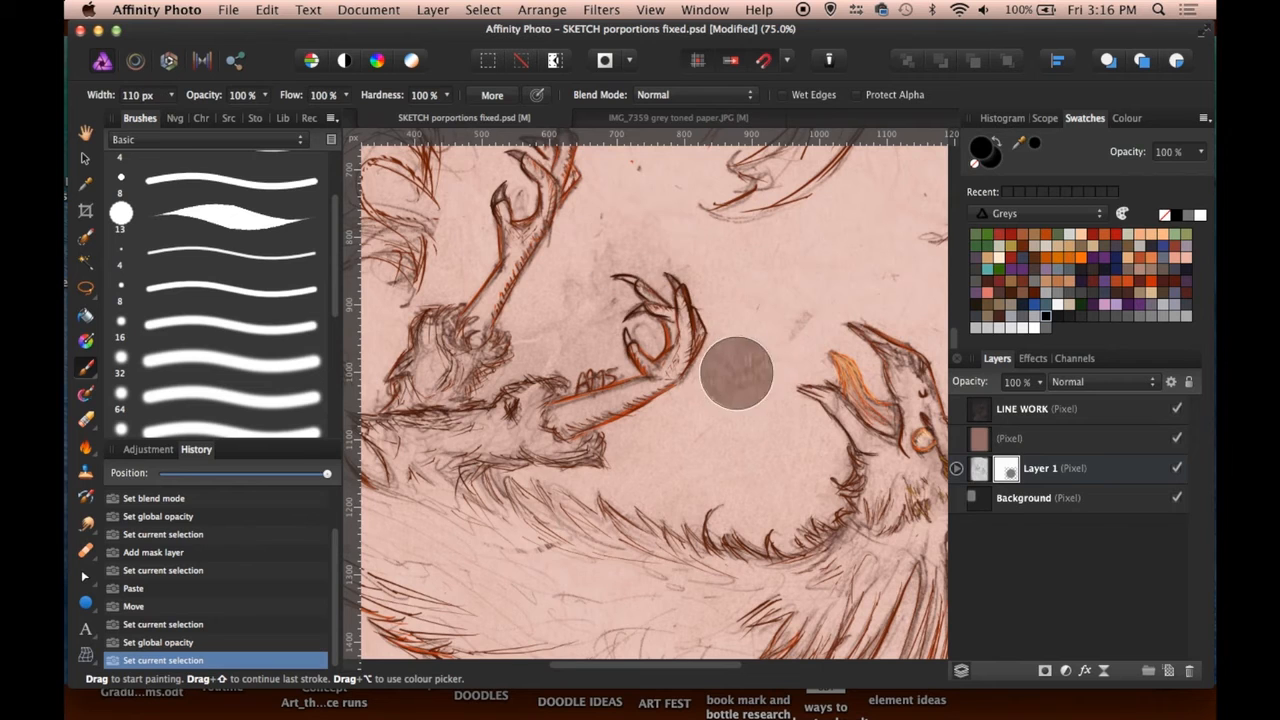
key([)
key([)
key([)
key([)
key([)
key([)
key([)
key([)
key([)
key([)
drag(740, 334, 731, 388)
drag(741, 337, 723, 403)
drag(744, 355, 740, 410)
mouse_move(748, 374)
mouse_down()
mouse_move(751, 422)
mouse_move(765, 433)
mouse_up()
drag(764, 388, 769, 434)
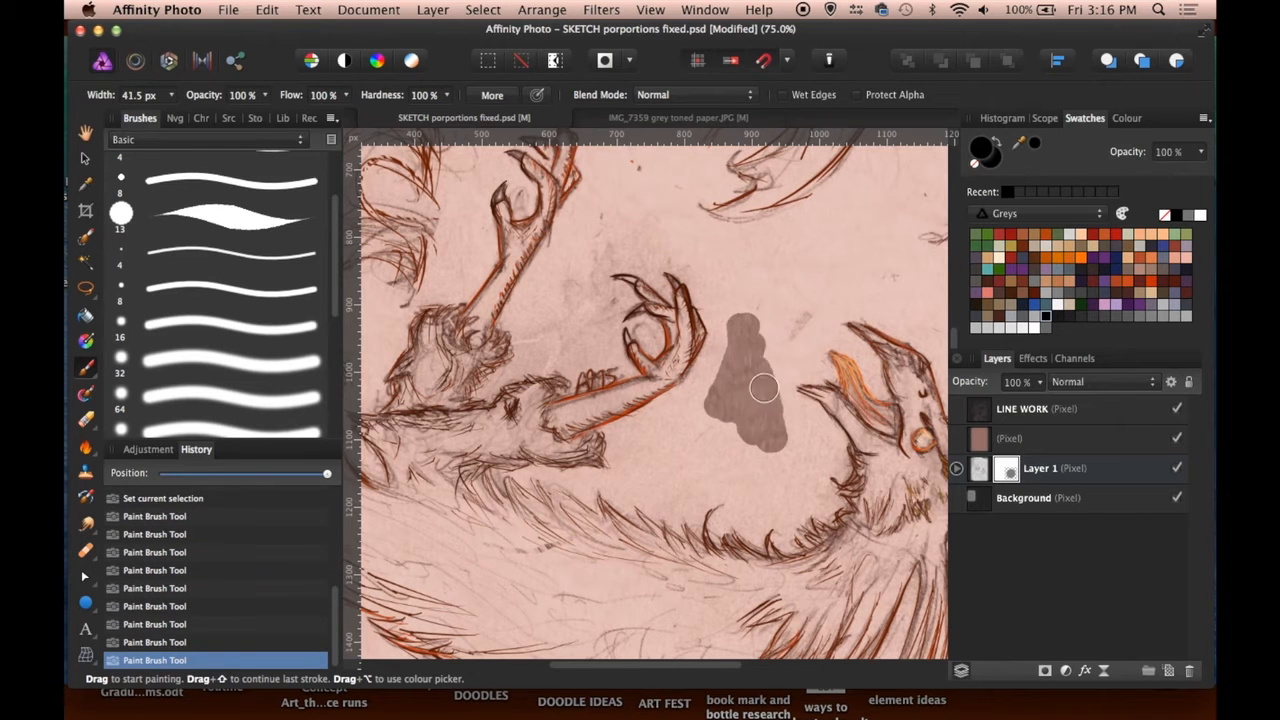
drag(762, 335, 767, 443)
- Extend the masked area along the lower beak and throat, reducing the brush width to 11.3 px
key([)
key([)
key([)
key([)
drag(780, 399, 799, 429)
key(super+=)
key(super+=)
scroll(655, 402, right, 4)
key([)
key([)
key([)
key([)
mouse_move(598, 394)
mouse_down()
mouse_move(650, 483)
mouse_move(636, 535)
mouse_move(620, 452)
mouse_up()
drag(620, 452, 605, 435)
- Flood-fill a new pixel layer beneath Layer 1 with red and return to Layer 1 with the Paint Brush
click(532, 471)
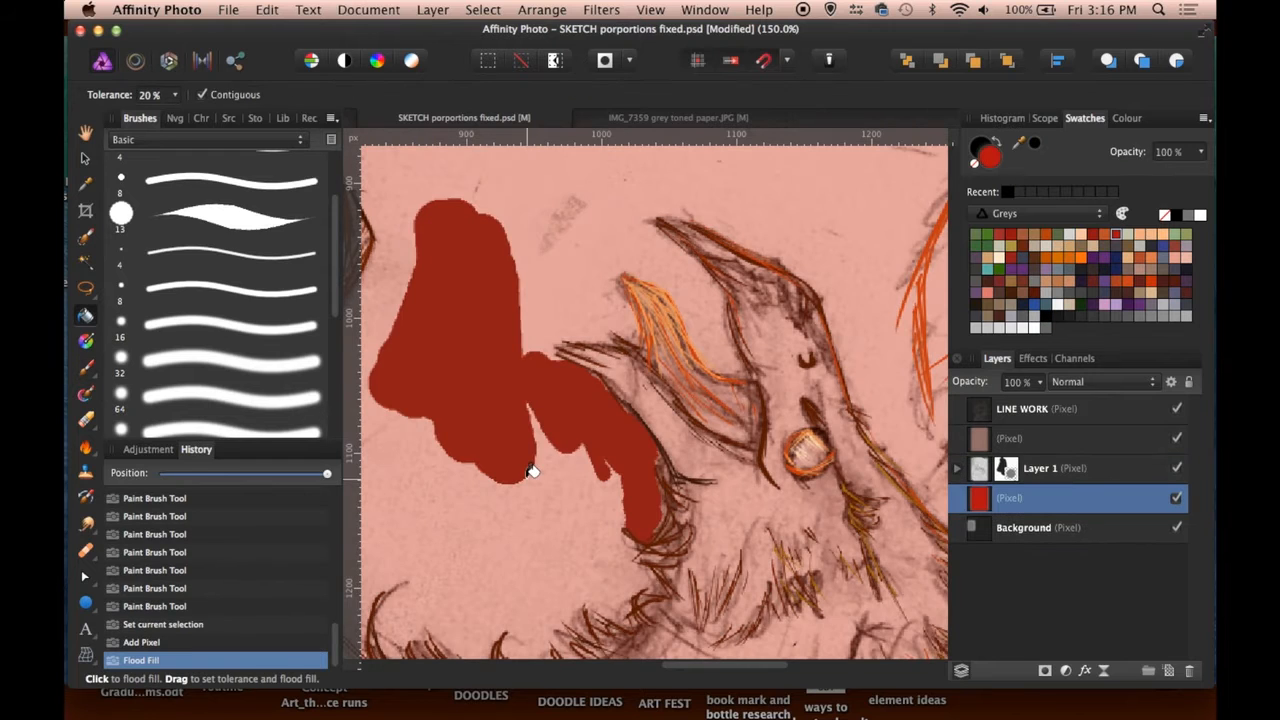
click(1064, 478)
key(b)
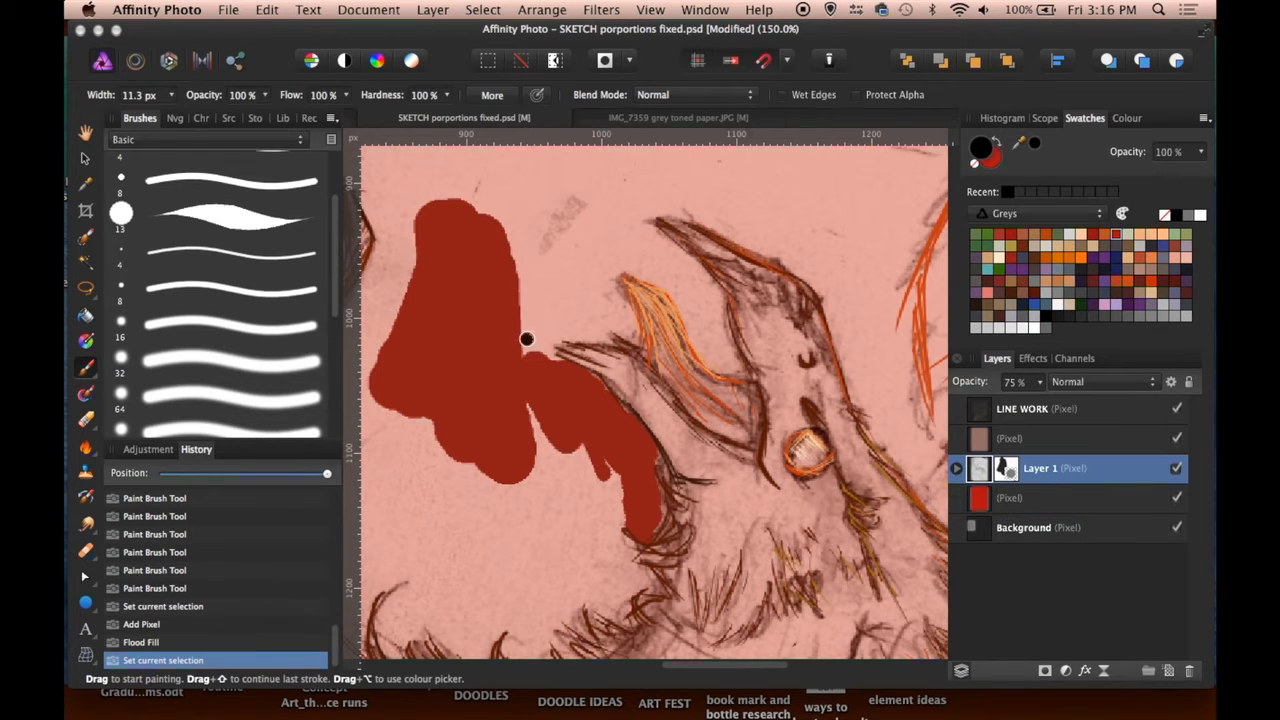
- Paint black on Layer 1's mask around the tip and upper edge of the lower beak
click(1007, 470)
mouse_move(523, 340)
mouse_down()
mouse_move(543, 369)
mouse_move(531, 337)
mouse_move(550, 343)
mouse_up()
drag(570, 336, 538, 334)
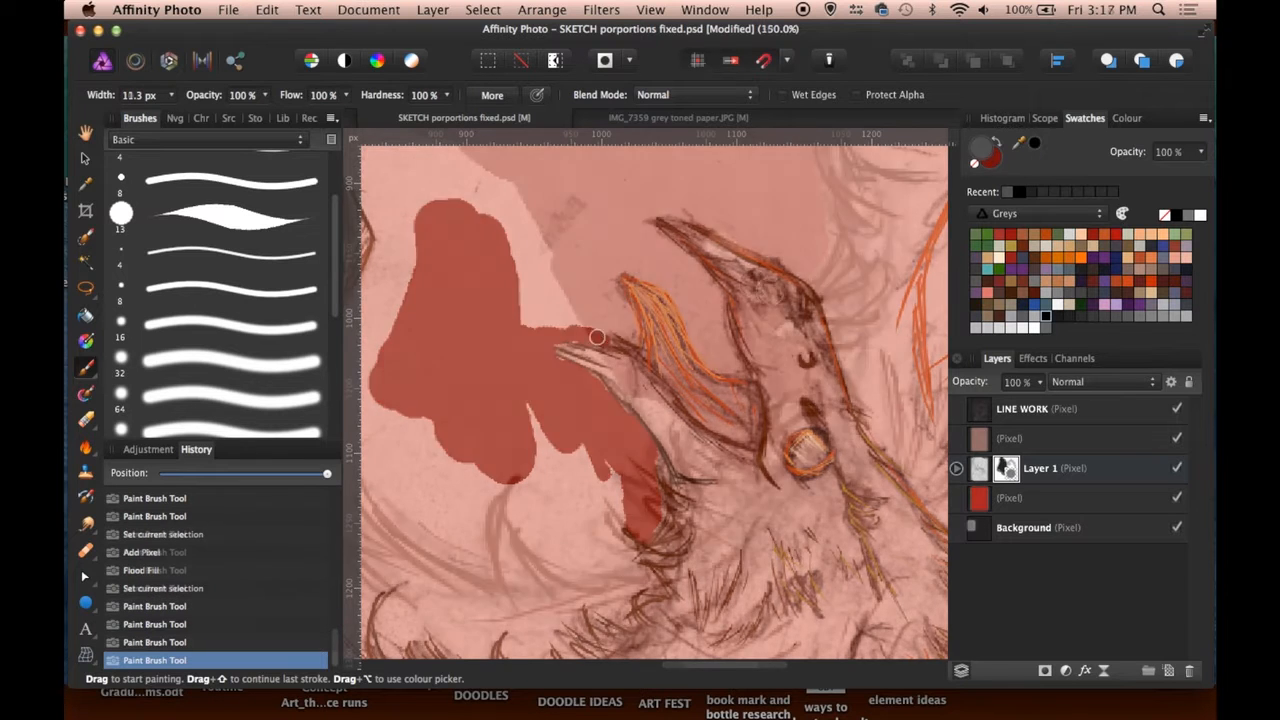
- Restore small feather tips along the neck edge of the mask with the tapered brush in white at 5.1 px
scroll(714, 277, up, 5)
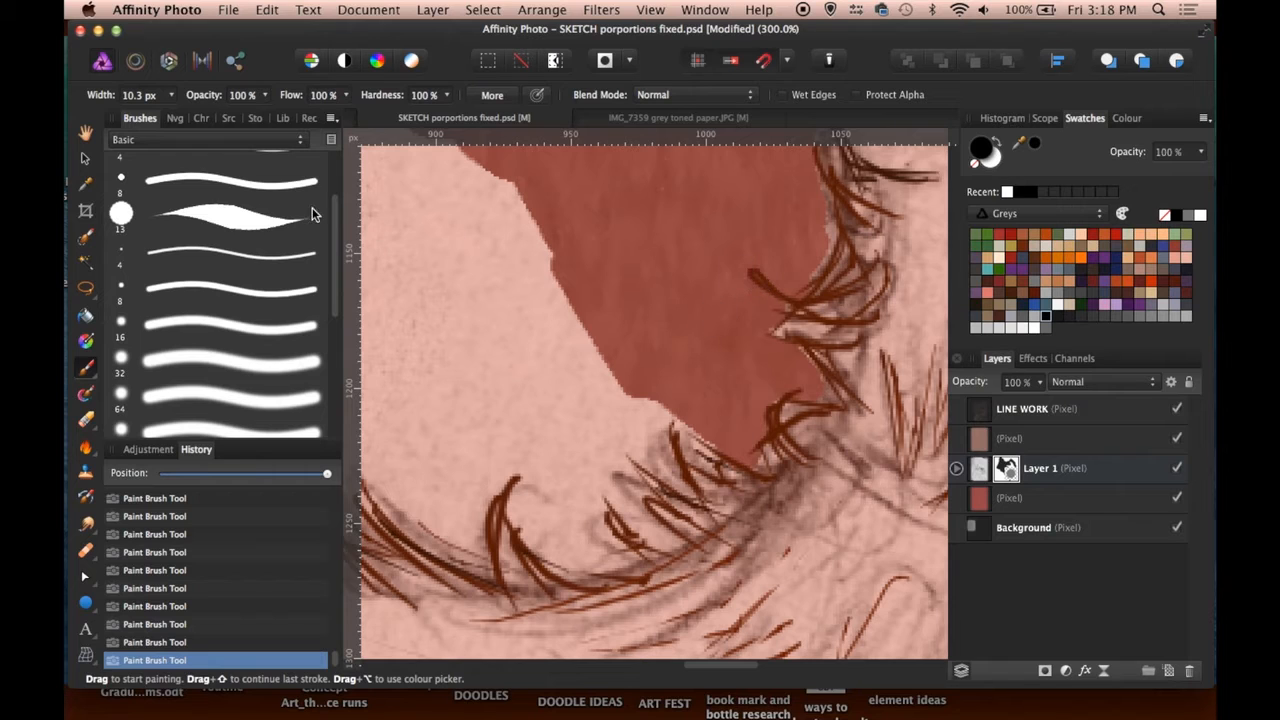
click(258, 220)
key(x)
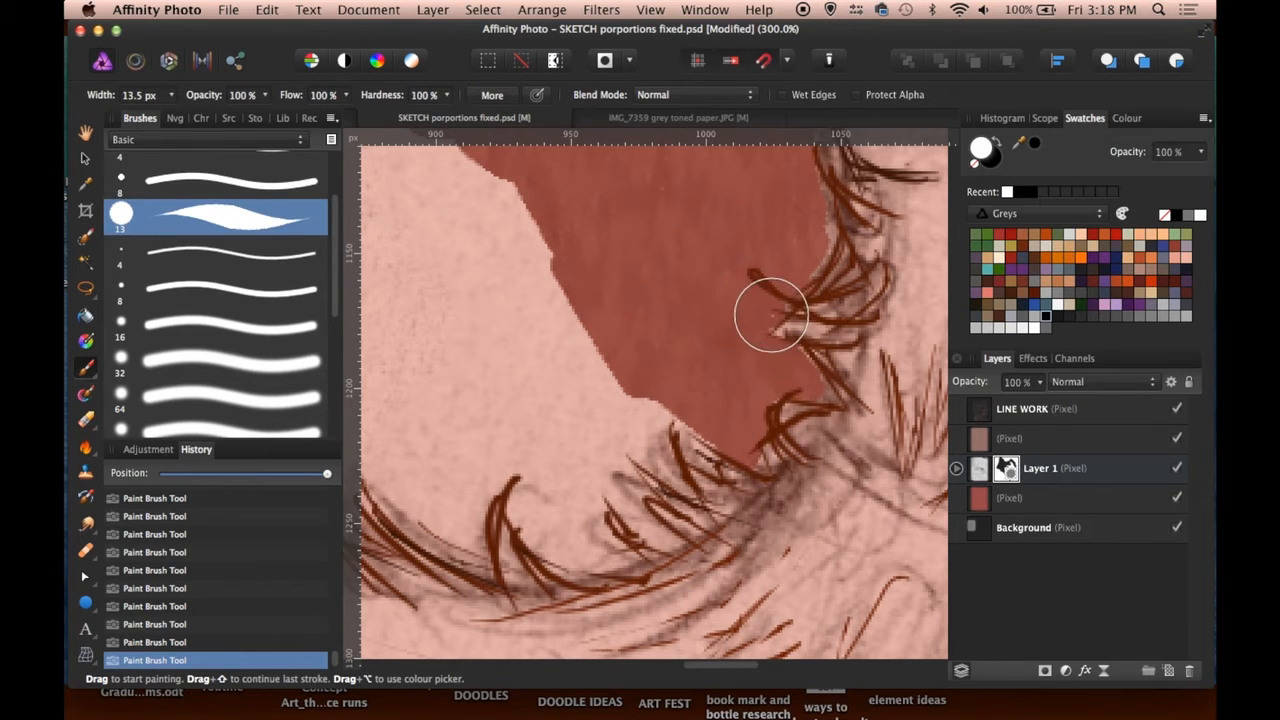
key(bracketleft)
key(bracketleft)
key(bracketleft)
key(bracketleft)
key(bracketleft)
key(bracketleft)
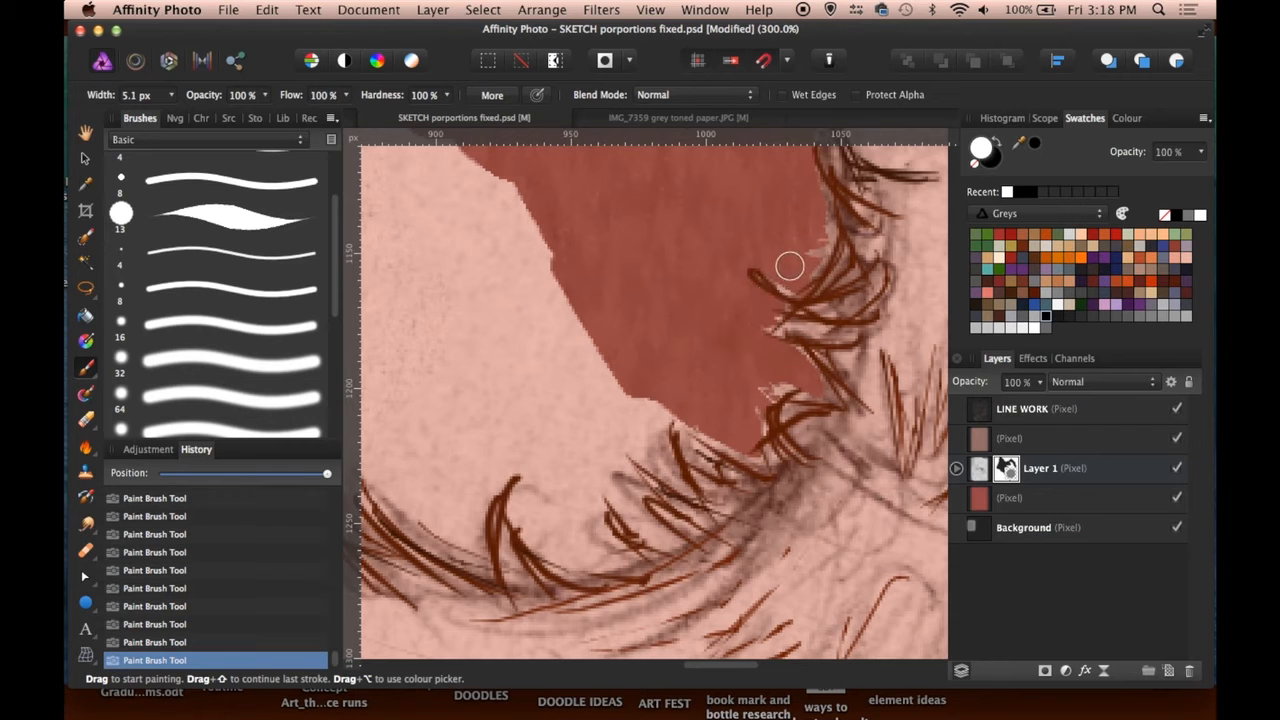
- Switch the mask colour to black and trim the background around the neck feathers
key(x)
drag(804, 263, 797, 246)
drag(795, 161, 770, 229)
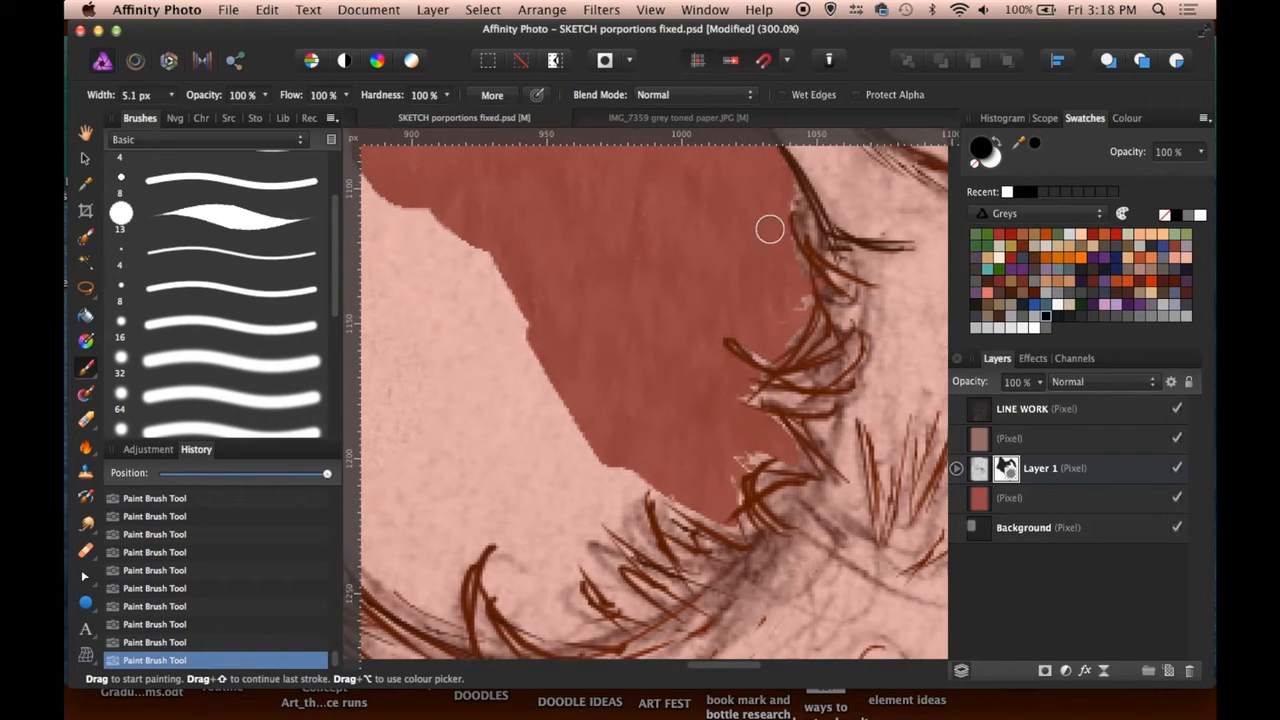
- Mask out the remaining sketch background above the spiky belly feathers in black
scroll(769, 229, up, 3)
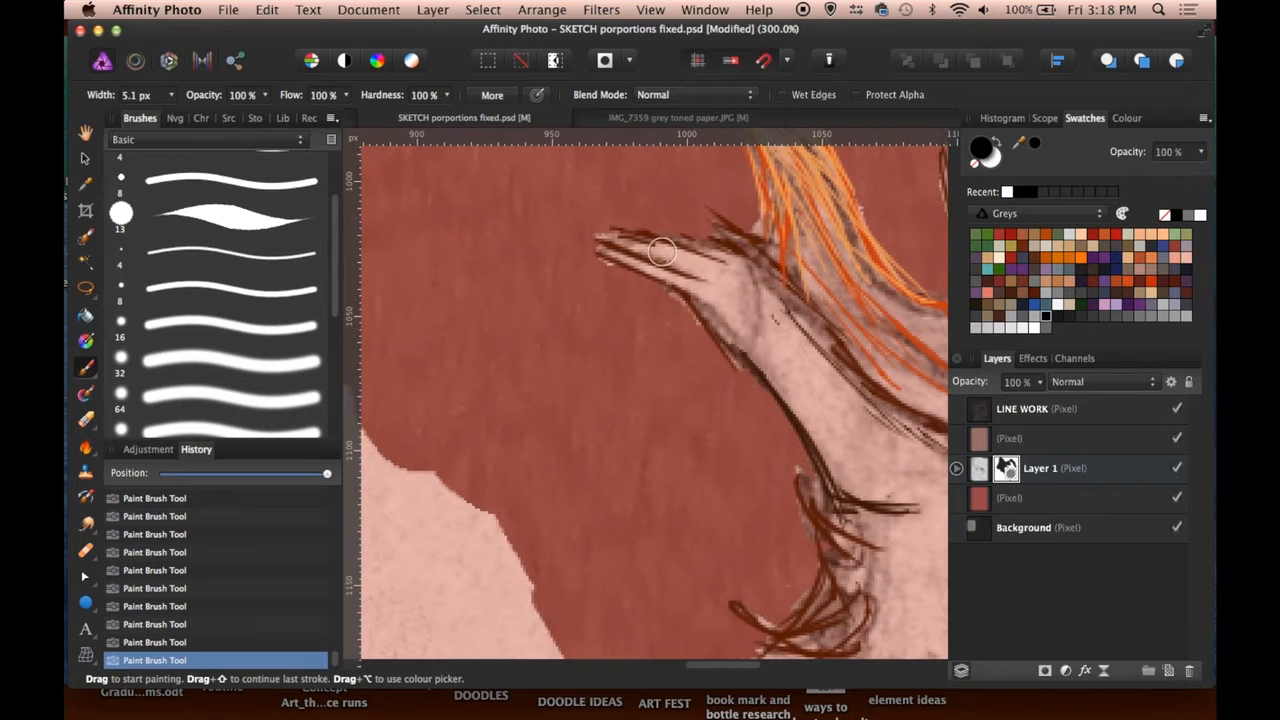
scroll(662, 305, left, 4)
scroll(662, 305, down, 2)
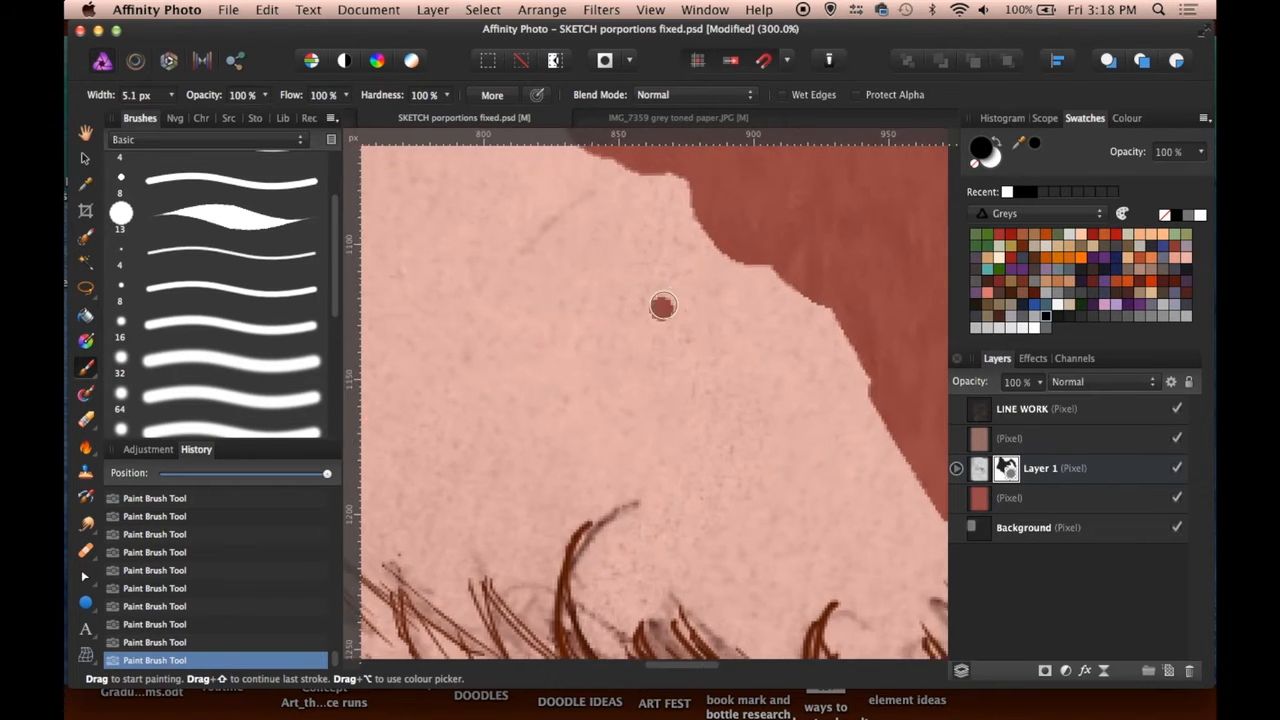
scroll(663, 305, down, 3)
scroll(663, 305, right, 1)
mouse_move(723, 429)
mouse_down()
mouse_move(645, 345)
mouse_move(740, 445)
mouse_move(625, 345)
mouse_move(580, 353)
mouse_move(566, 425)
mouse_move(571, 363)
mouse_move(540, 410)
mouse_move(580, 318)
mouse_move(560, 403)
mouse_move(570, 398)
mouse_up()
drag(538, 277, 620, 259)
mouse_move(628, 268)
mouse_down()
mouse_move(565, 298)
mouse_move(569, 374)
mouse_move(505, 300)
mouse_up()
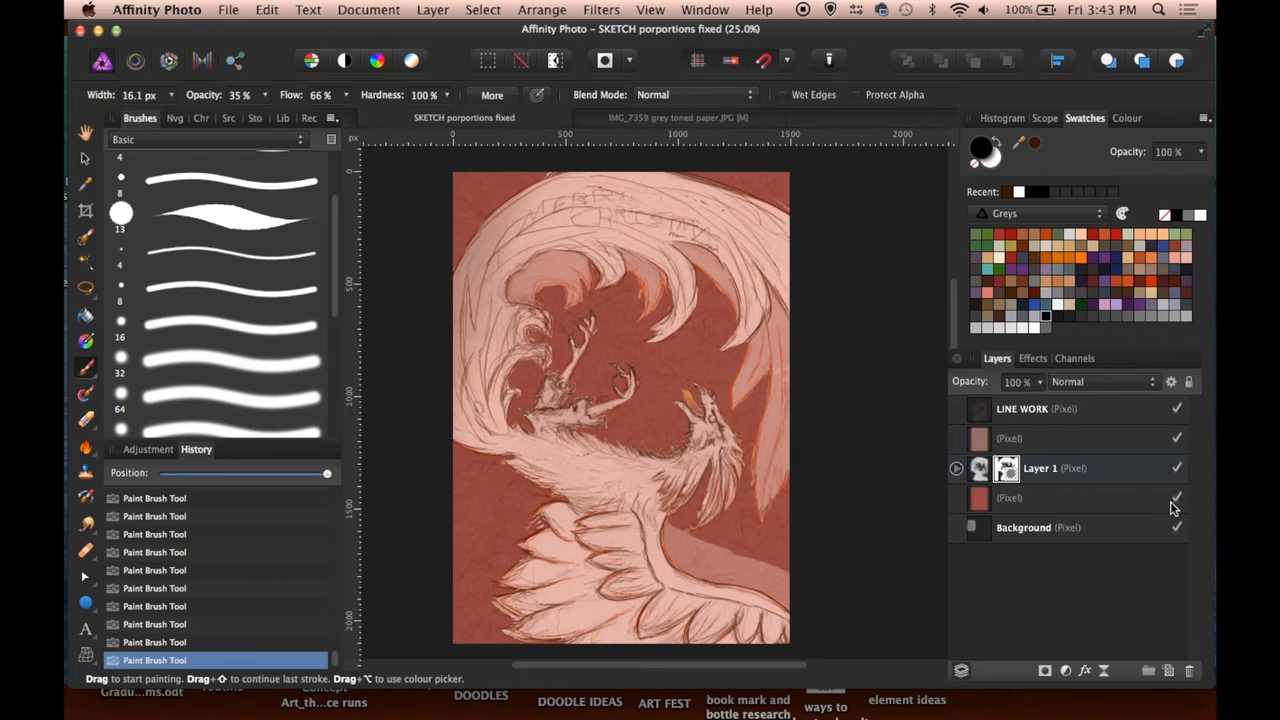
- Check the red fill layer beneath Layer 1 by toggling its visibility and rename it BG color tint
click(1175, 498)
click(1175, 498)
double_click(1010, 498)
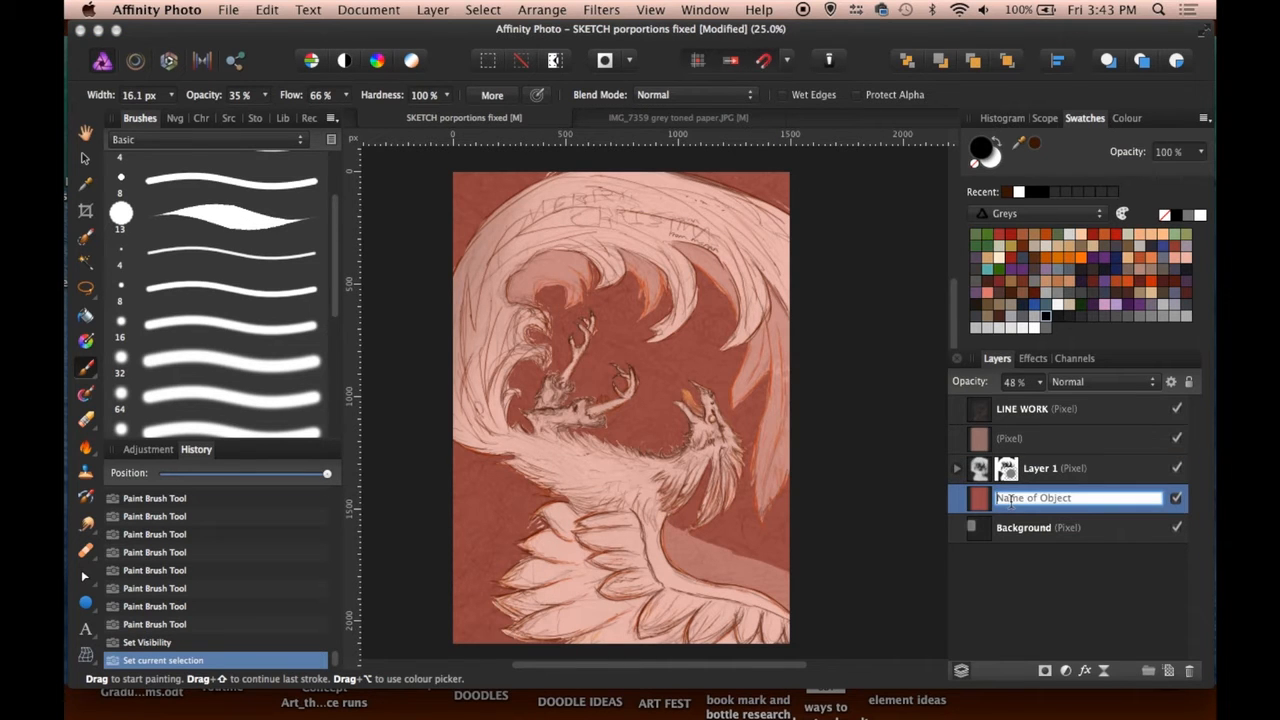
text(BG color tint)
key(Return)
- Rename the unnamed fill layer above Layer 1 as Sketch color tint
click(1010, 438)
double_click(1003, 438)
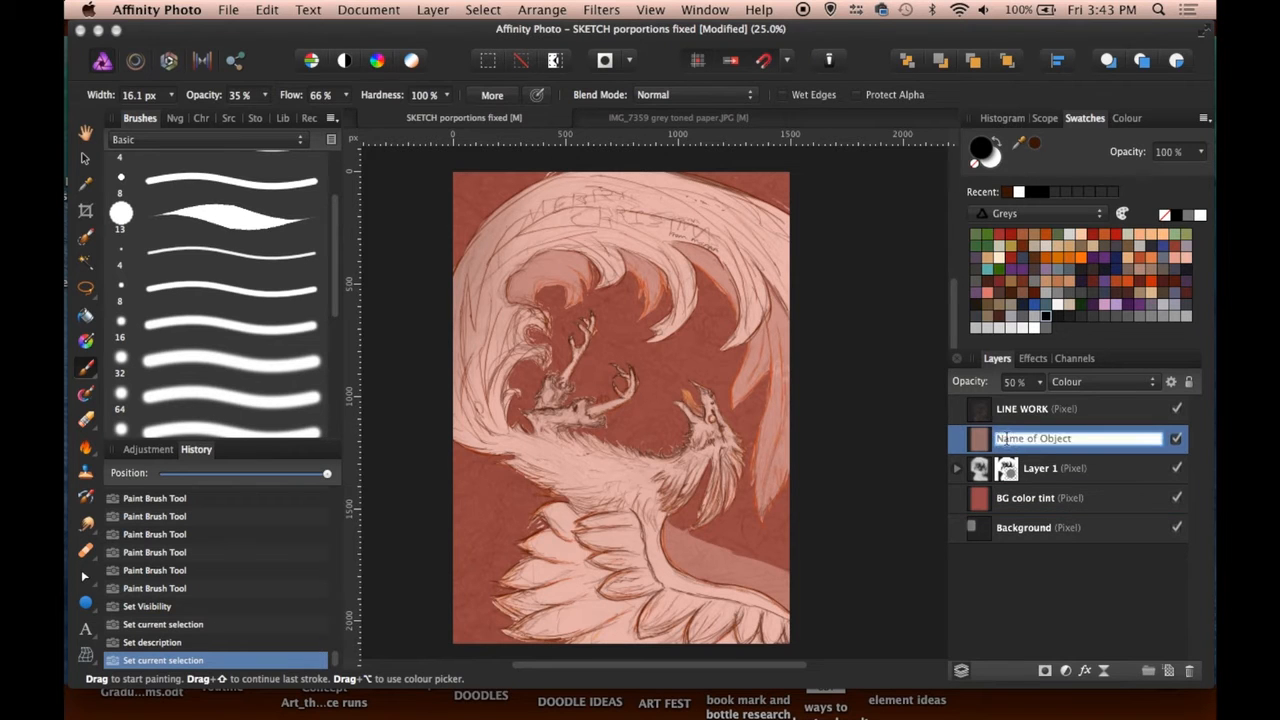
text(Sketch color tint)
key(Return)
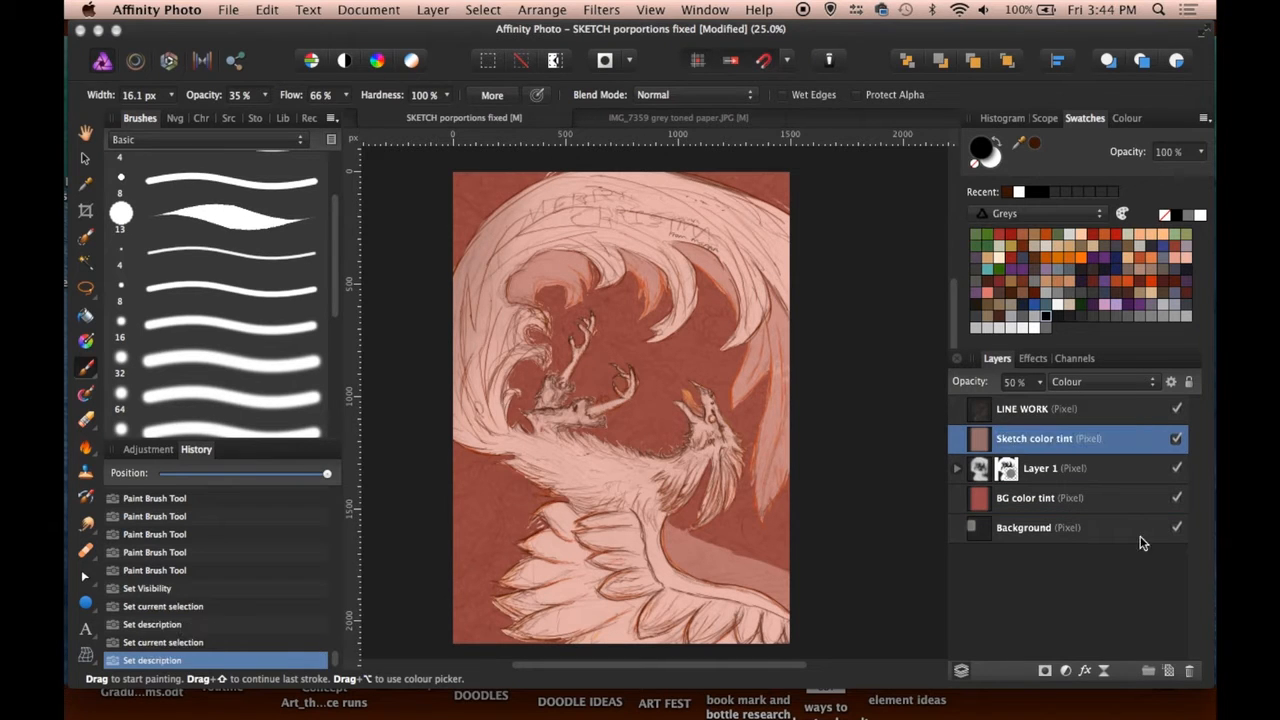
- Flood-fill the BG color tint layer with purple to recolour the paper background behind the dragon
click(1040, 497)
click(1035, 305)
key(g)
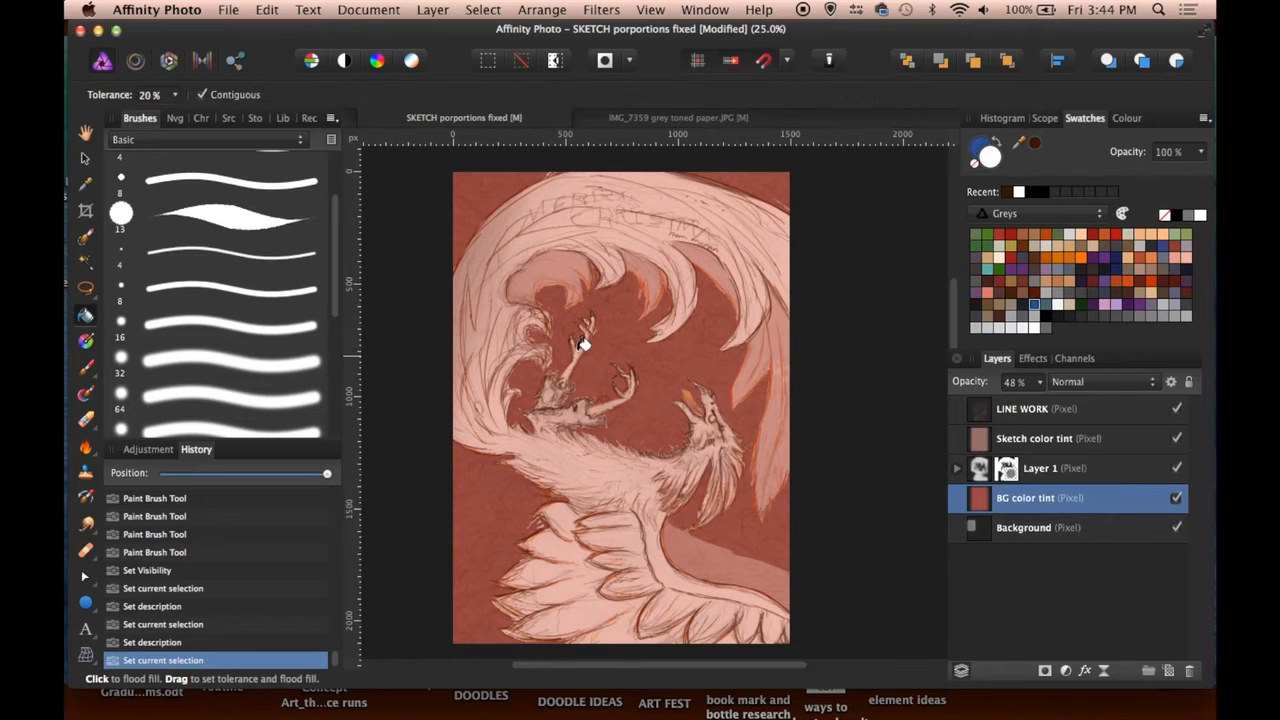
click(683, 374)
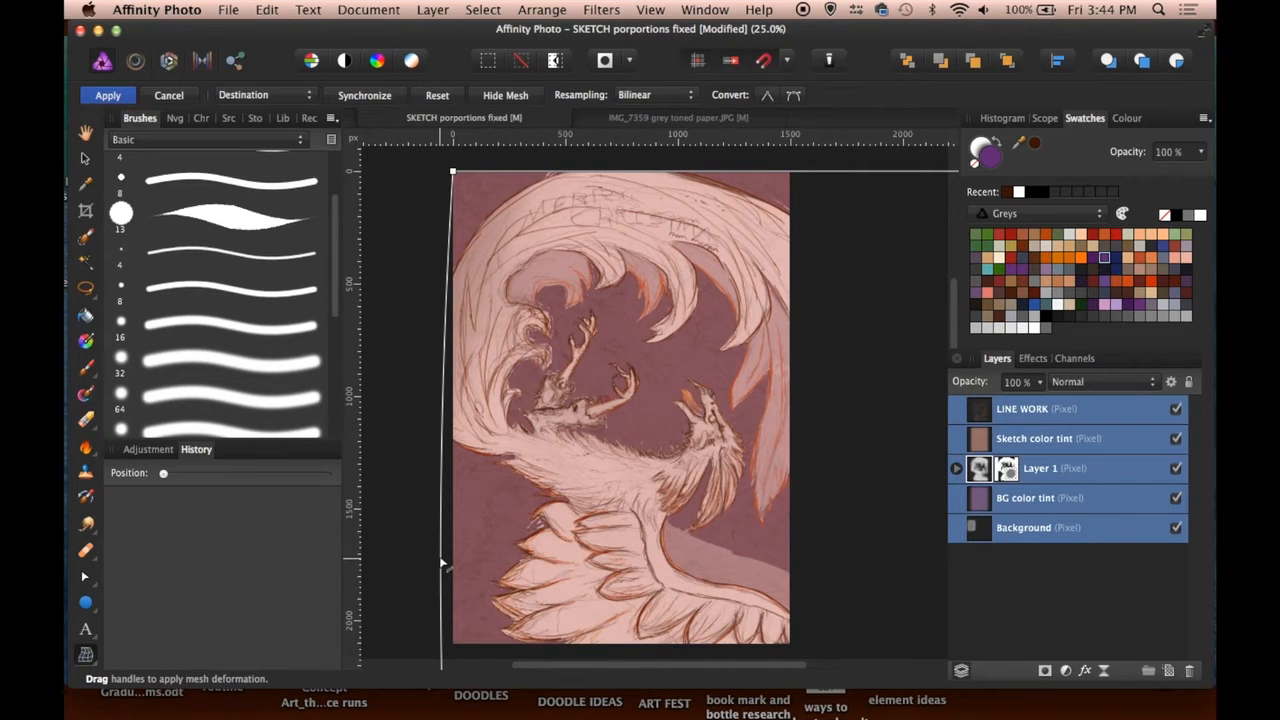
- Apply a slight mesh warp at the canvas's left edge to all selected layers and clear the layer selection
drag(440, 559, 442, 561)
key(Return)
click(1051, 606)
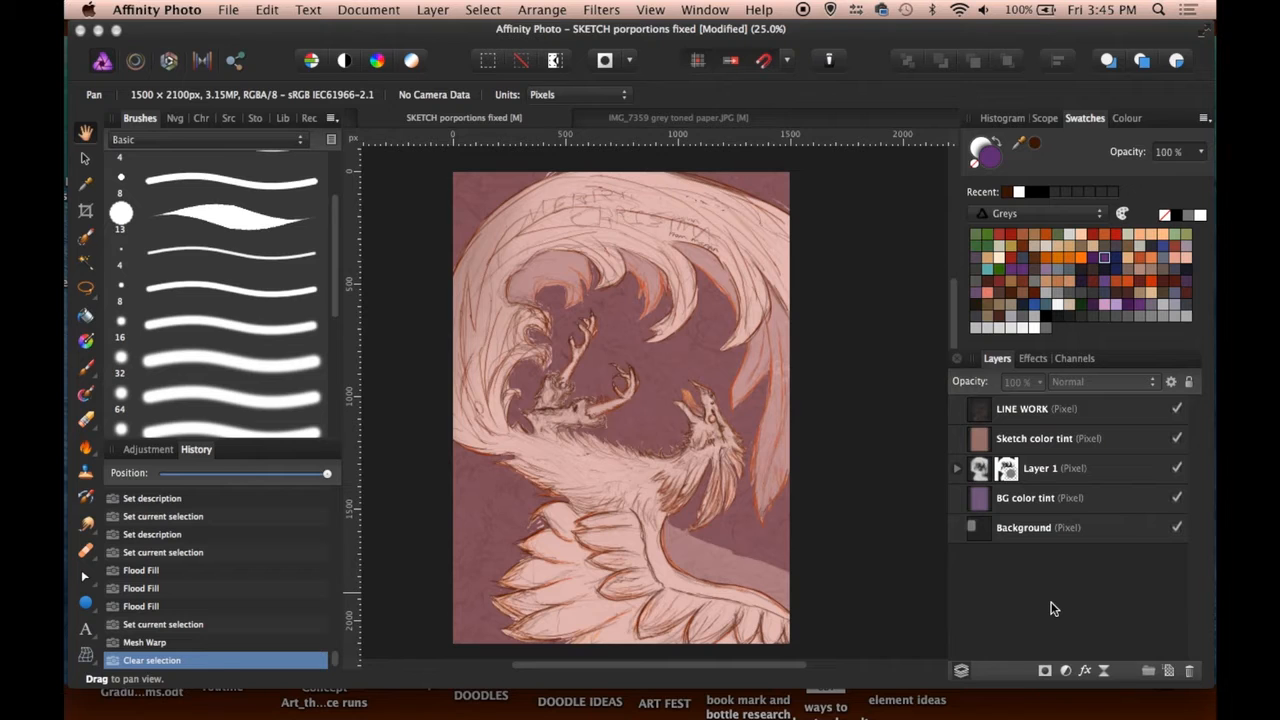
- Switch to Finder and preview the colour reference artworks in the Colors to try folder, from jere_by_cardentist through Warrior Bunny Rabbit
key(Down)
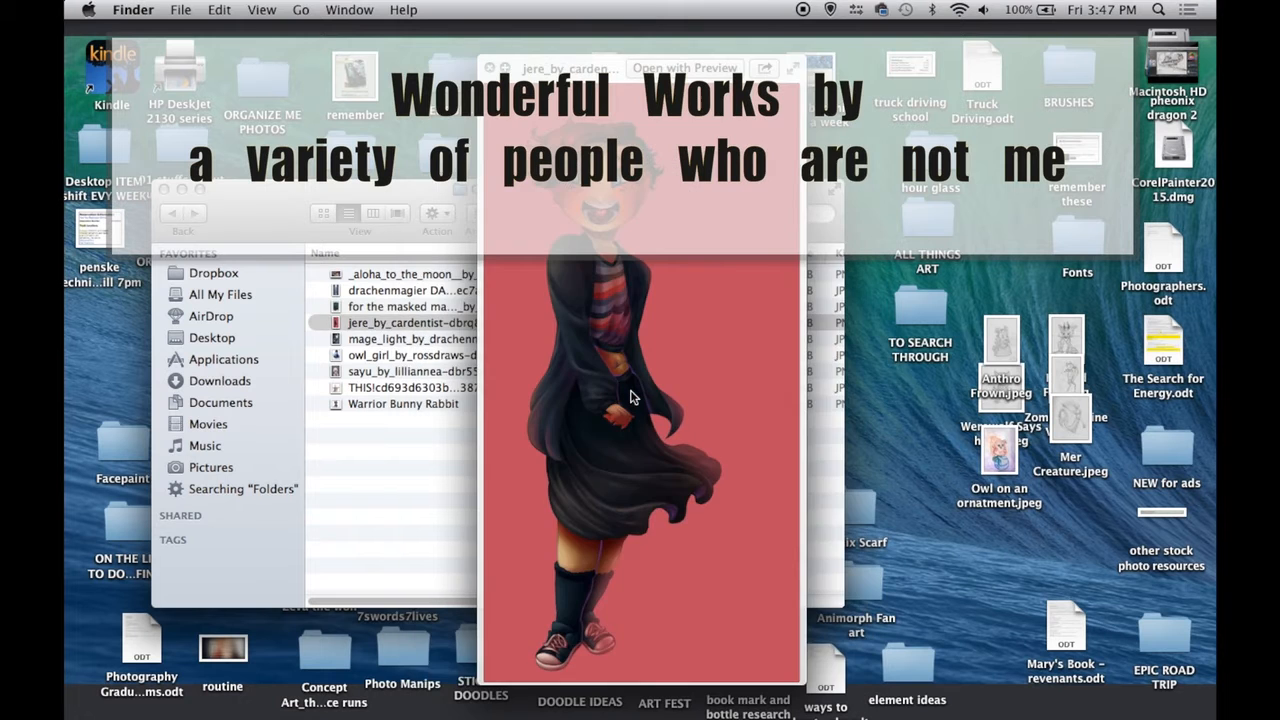
key(Down)
key(Down)
key(Down)
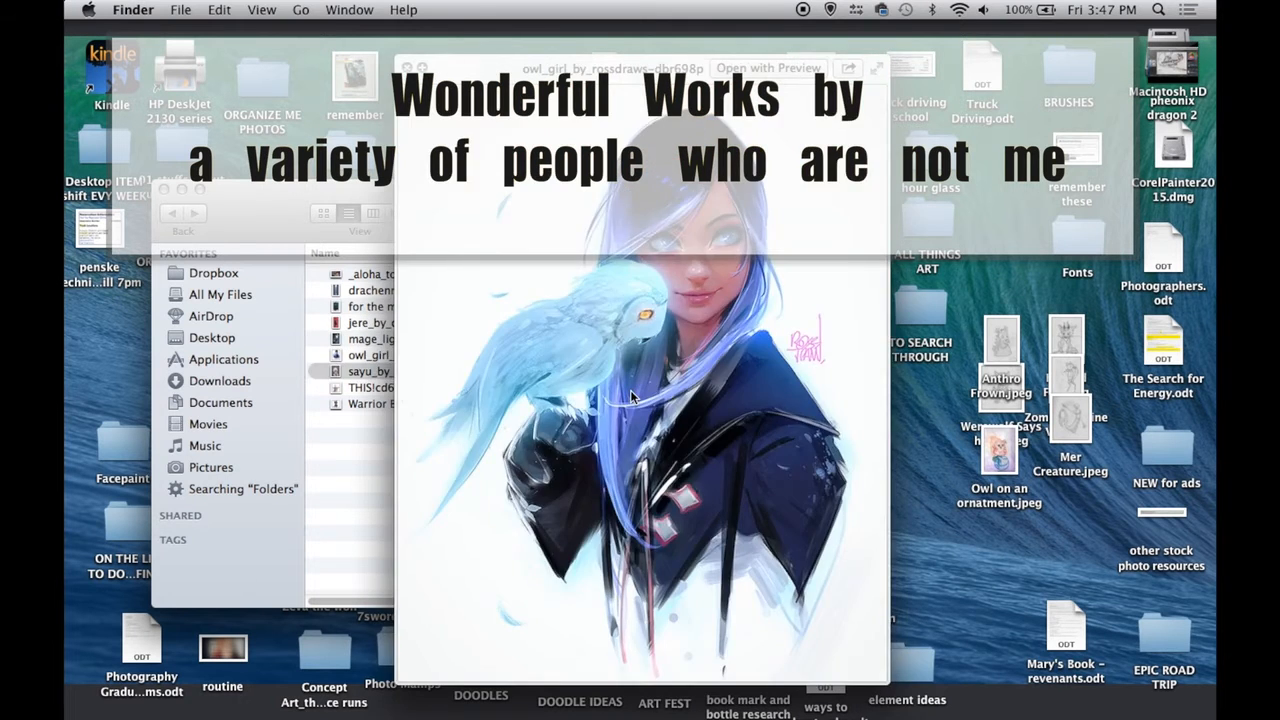
key(Down)
key(Down)
key(space)
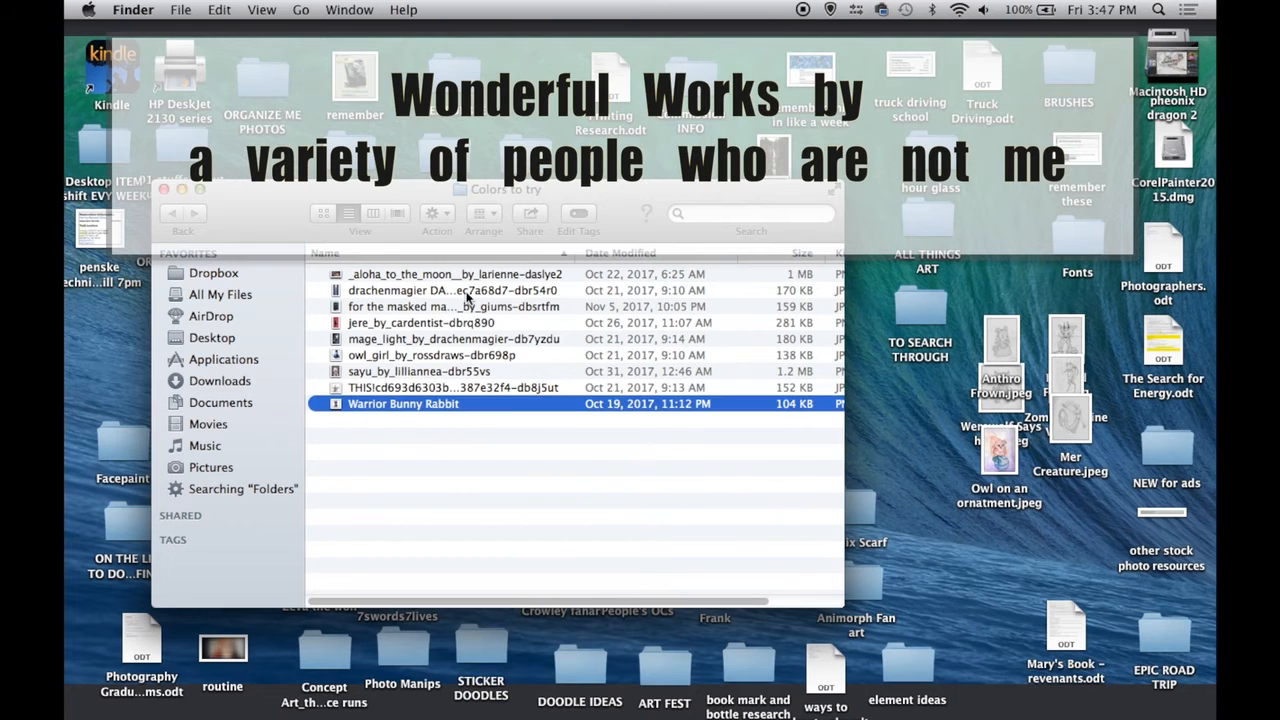
- Preview the drachenmagier alley painting in the Colors to try folder and examine its blue tones from the figure up to the rooftops
click(466, 306)
key(space)
key(space)
key(Up)
key(space)
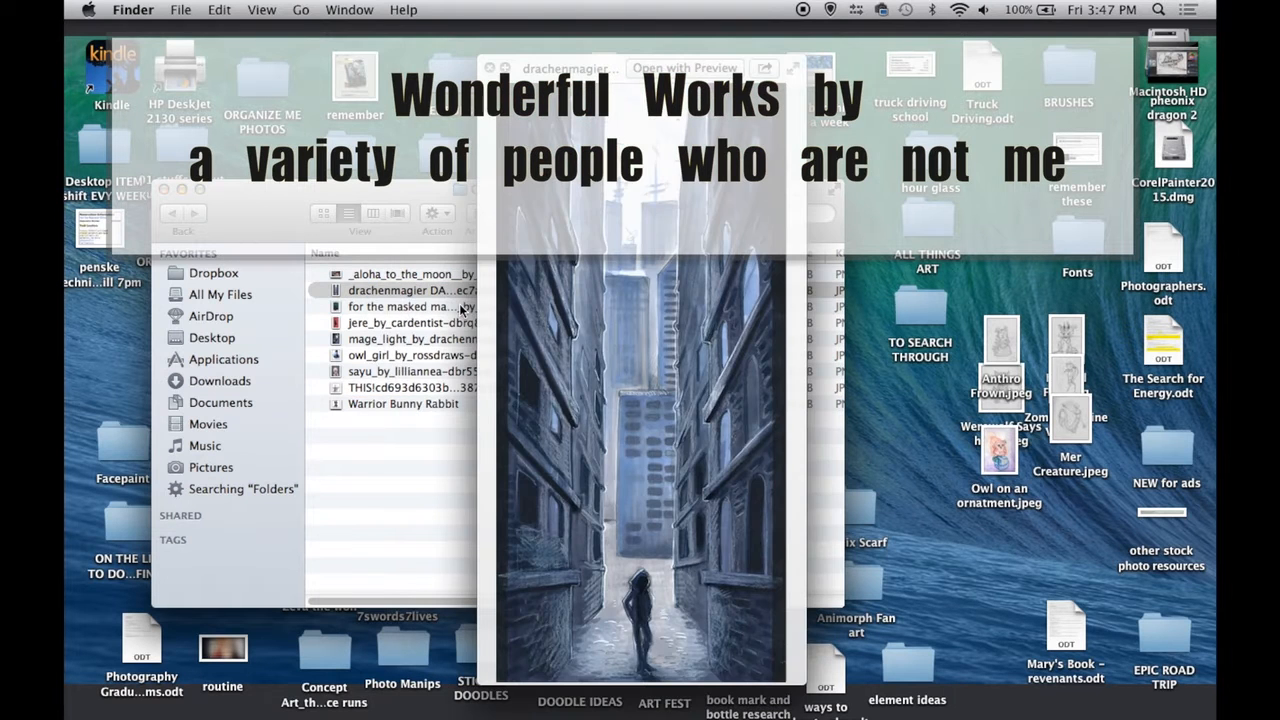
key(space)
key(space)
scroll(602, 680, up, 5)
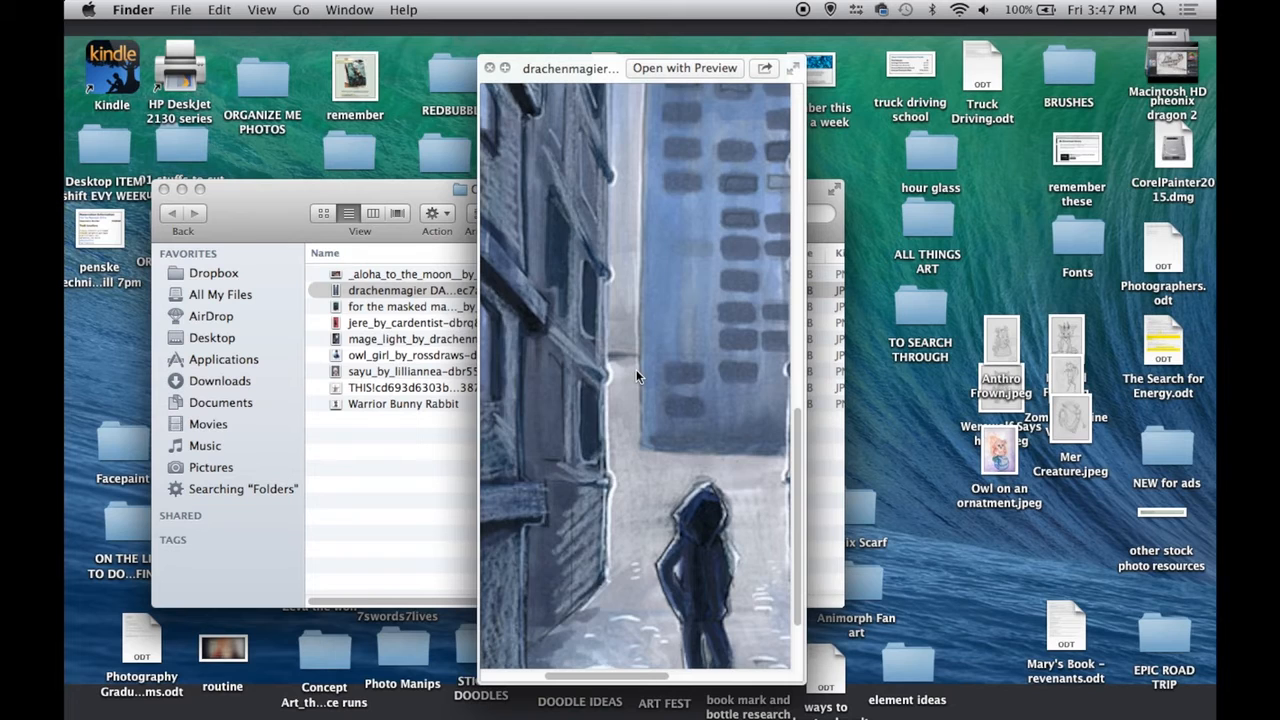
scroll(636, 369, up, 10)
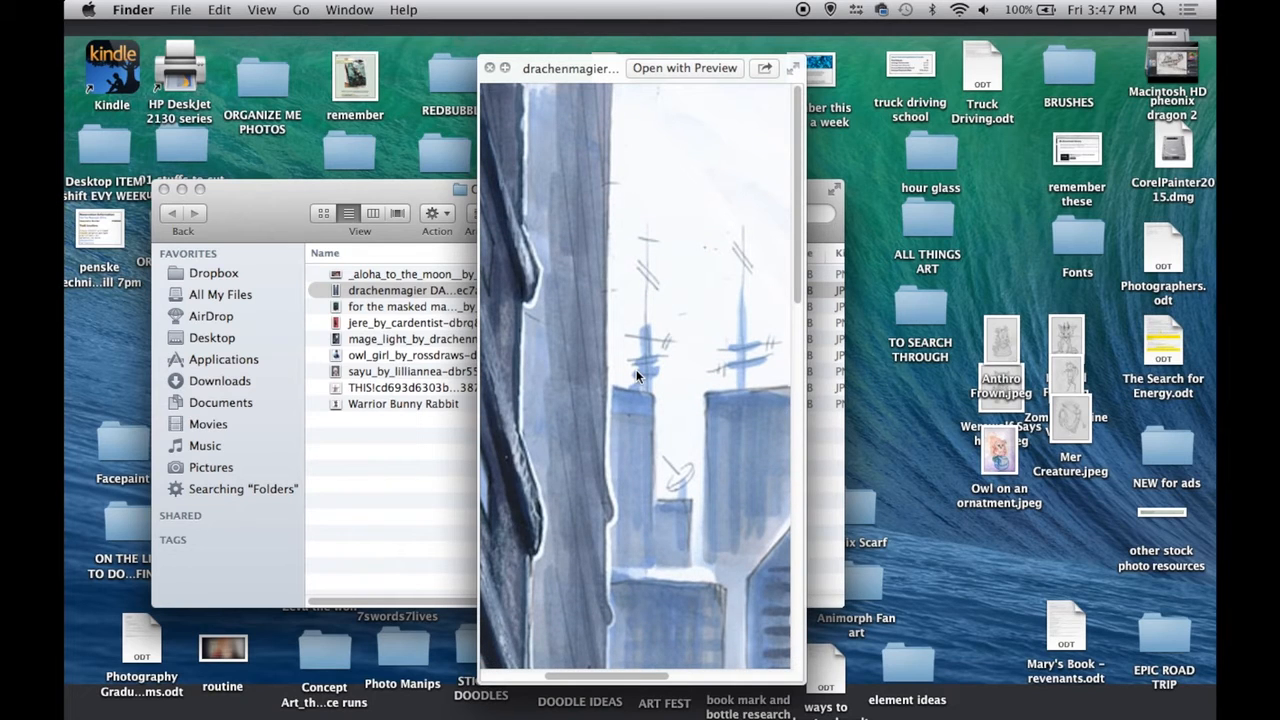
scroll(636, 381, down, 5)
key(space)
key(Down)
key(space)
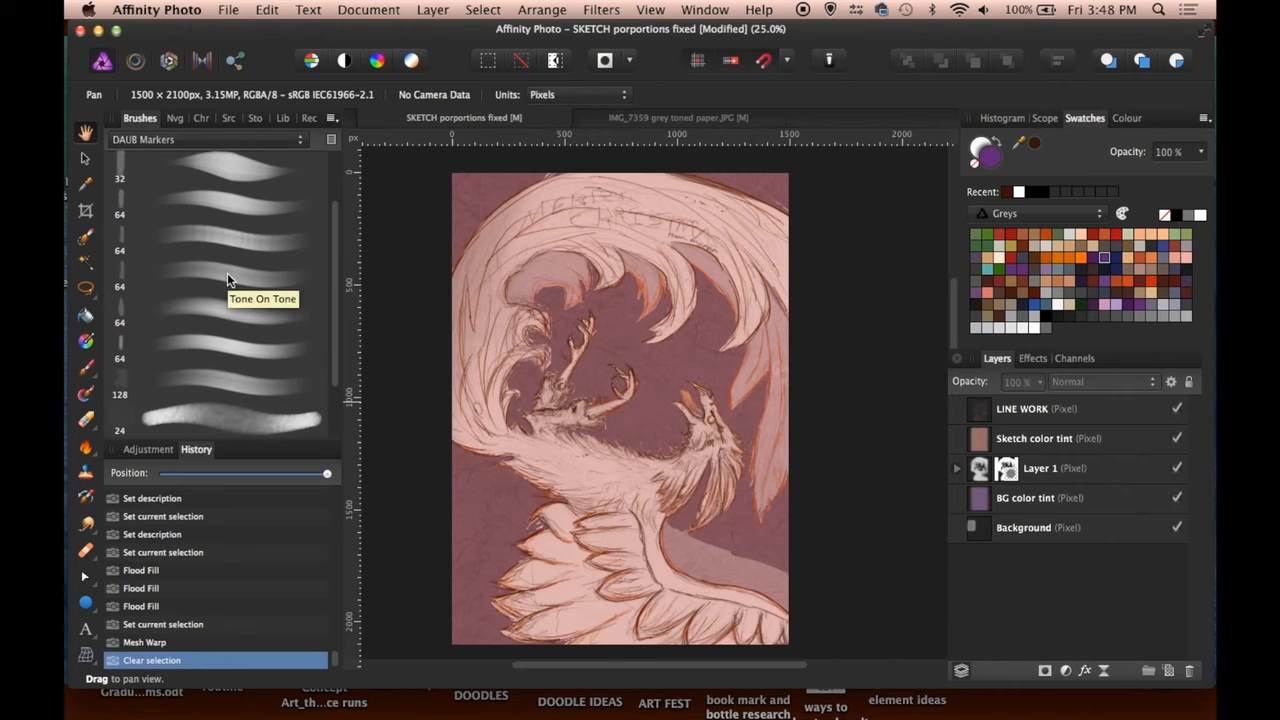
- Choose the Tone On Tone brush from DAUB Markers and add a pixel layer named Base Coloring above LINE WORK
click(227, 272)
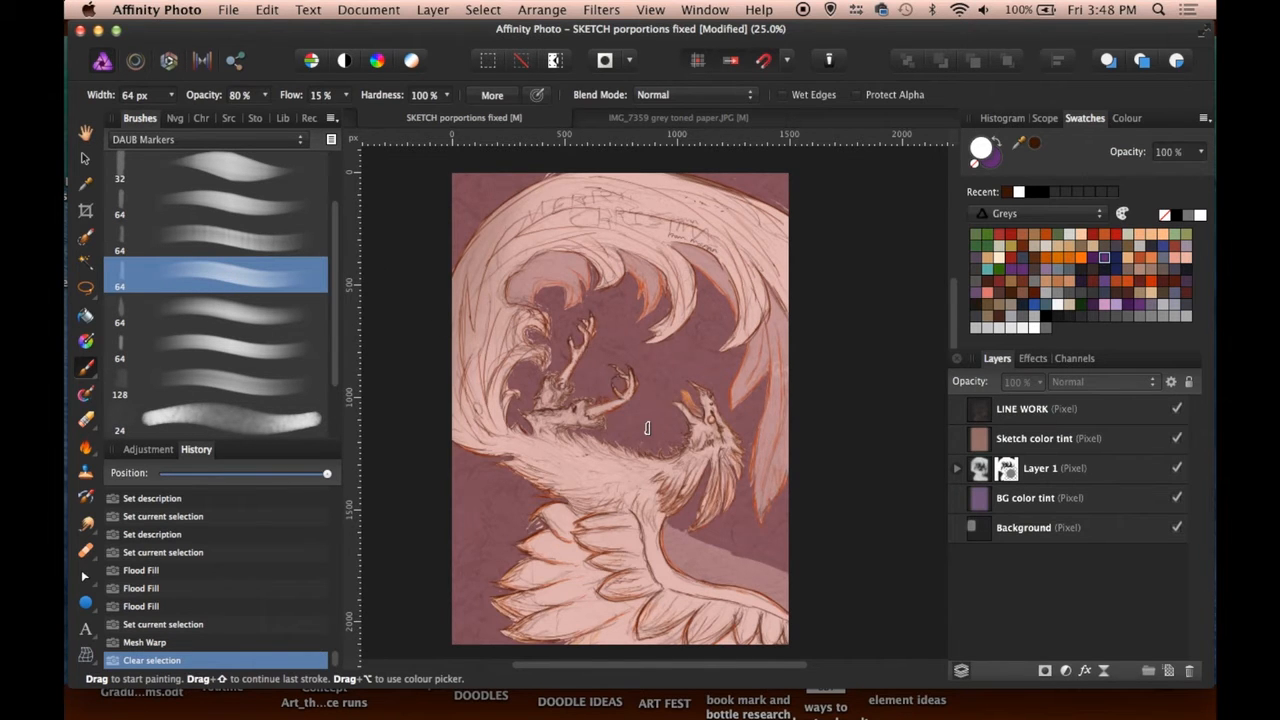
key(super+equal)
click(1103, 416)
key(super+shift+n)
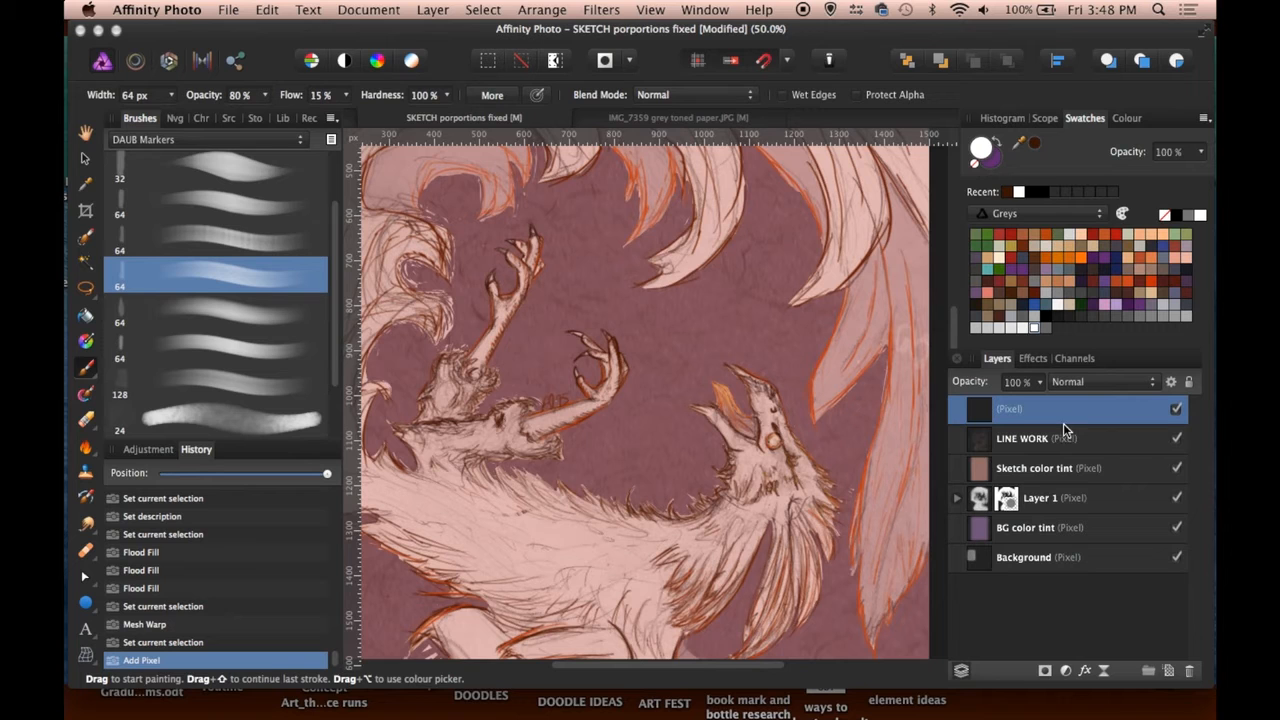
double_click(1010, 411)
text(Base Coloring)
key(Return)
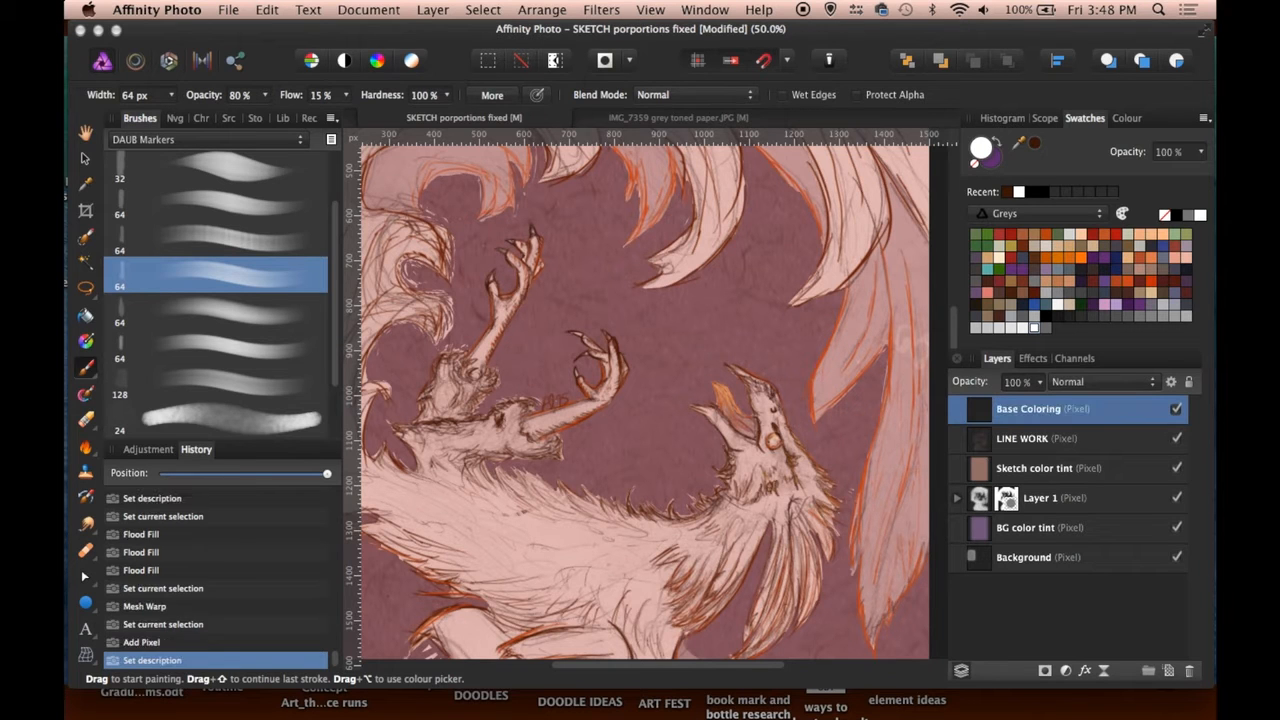
- Add an empty document palette to the sketch and get the Colour Picker ready for sampling
click(1204, 118)
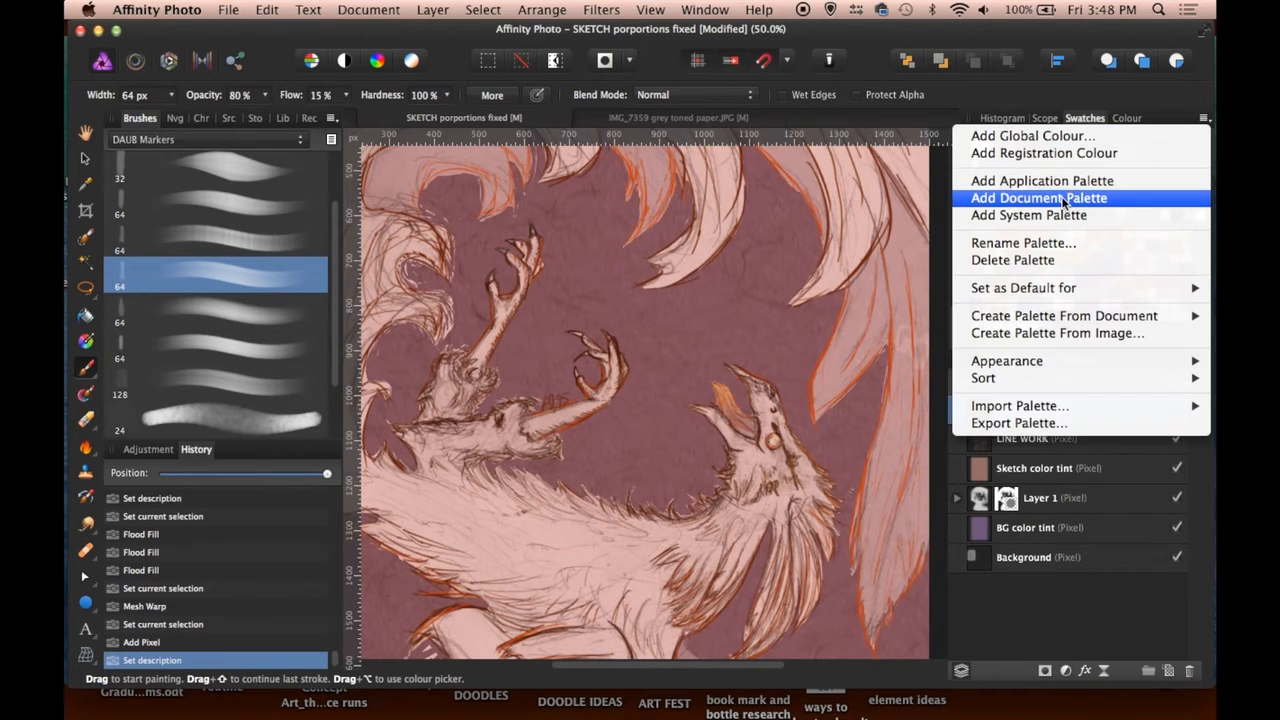
click(1050, 199)
key(i)
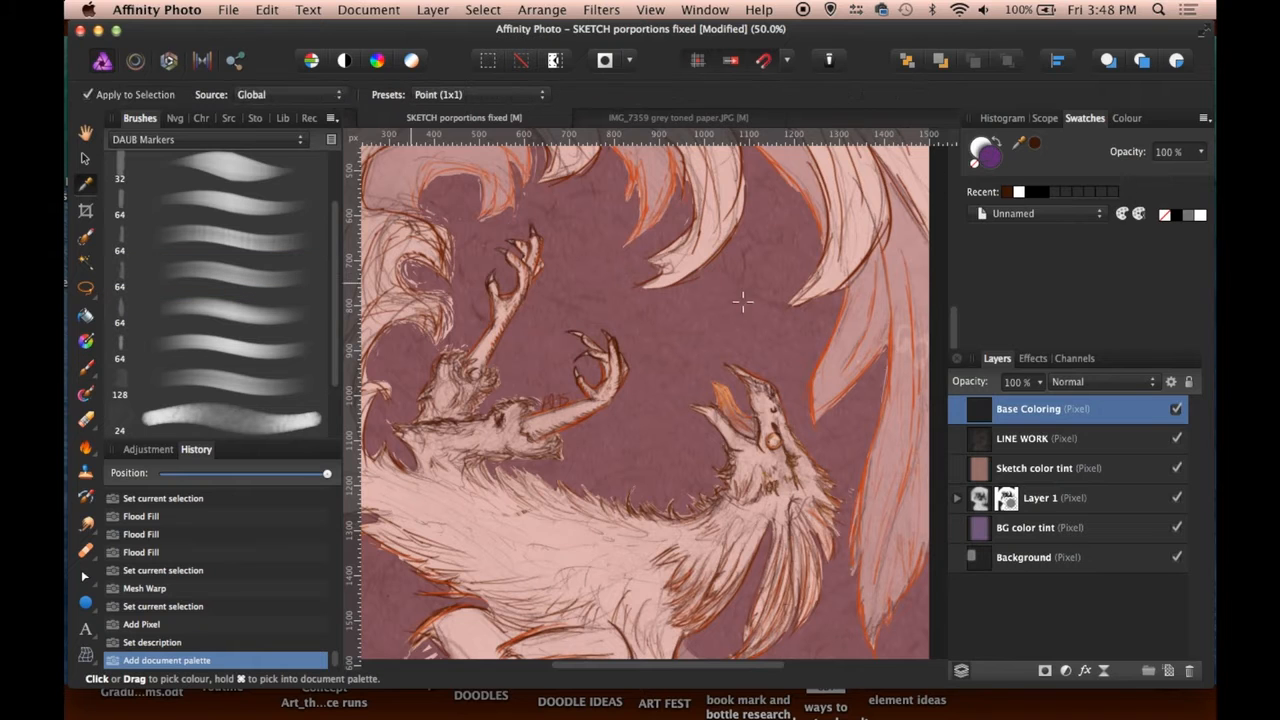
drag(824, 350, 828, 356)
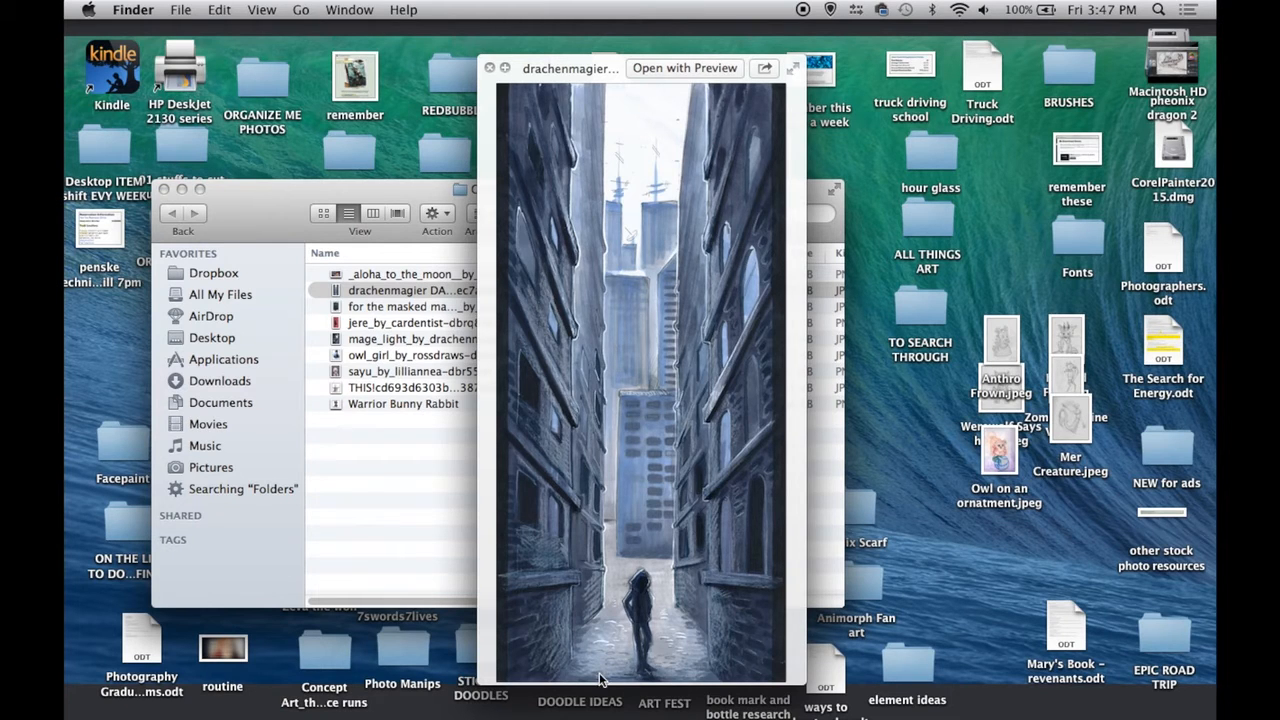
- Mix a muted gold, #D9AA4E, in the Colour Chooser and add it to the document palette
scroll(600, 680, up, 3)
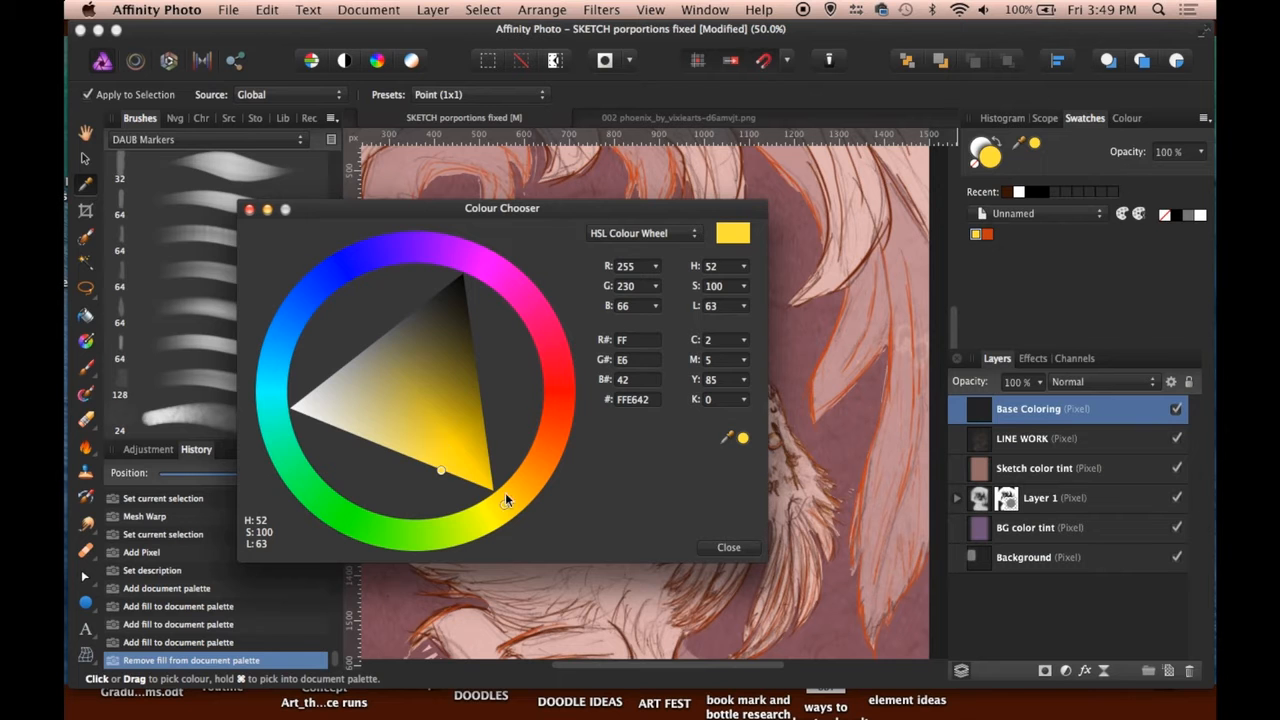
drag(505, 492, 529, 483)
click(453, 456)
drag(453, 456, 435, 428)
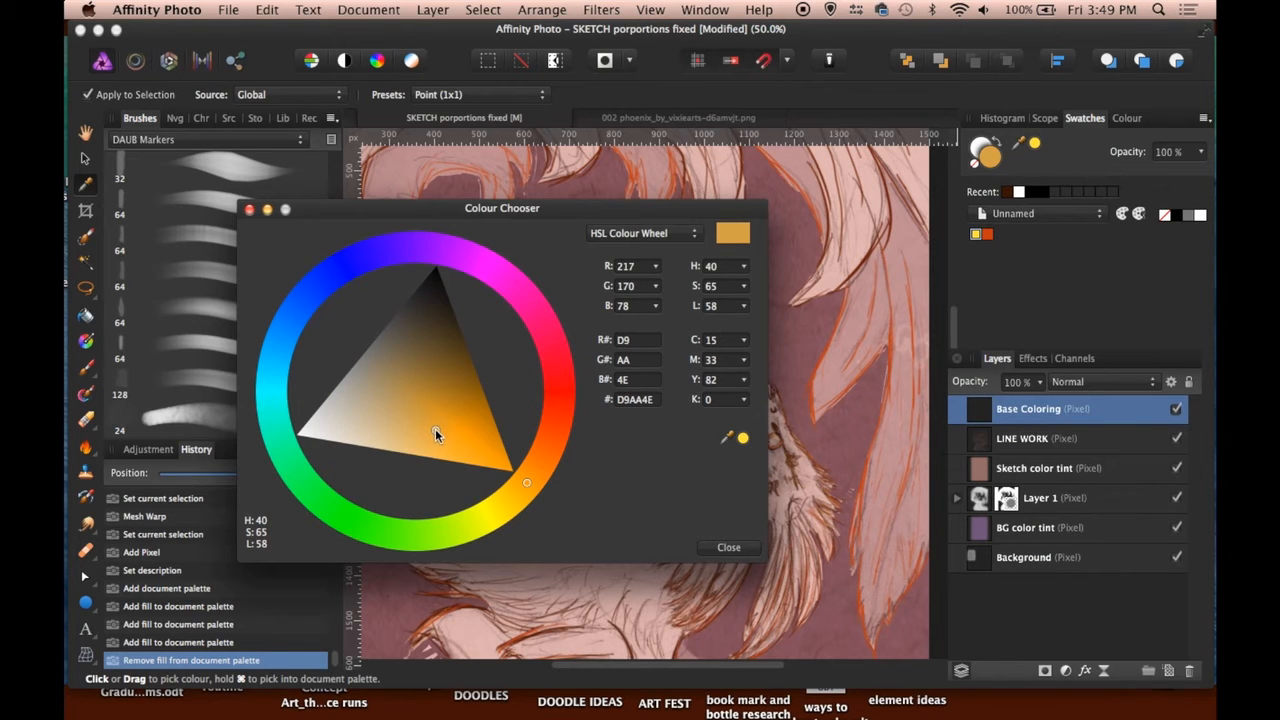
click(1120, 216)
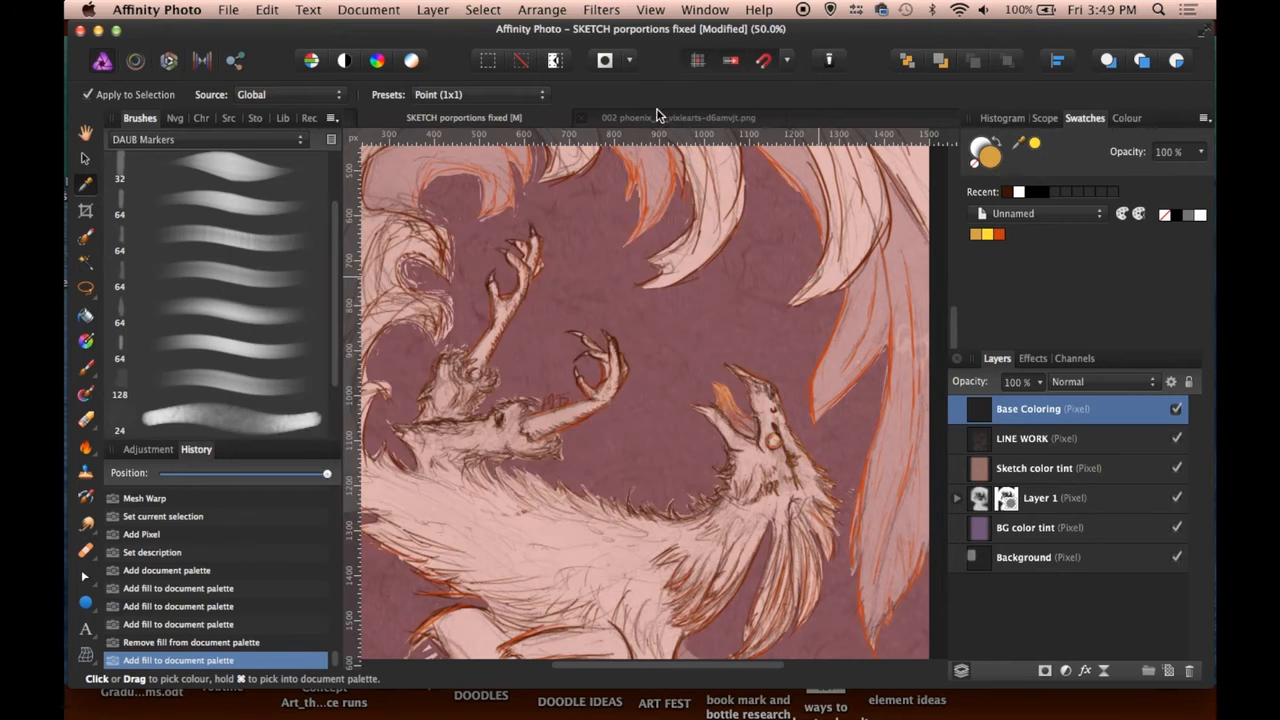
- Sample bright yellow from the wing in the phoenix reference image and return to the sketch document
key(super+0)
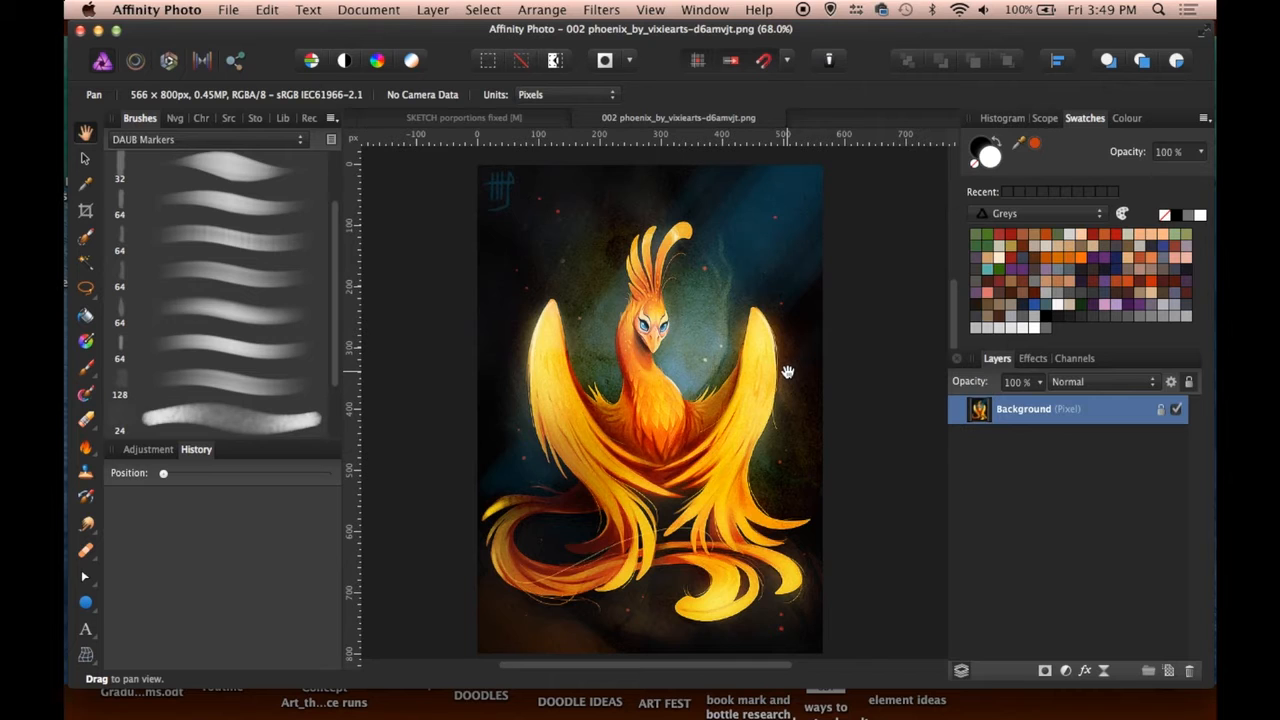
click(87, 184)
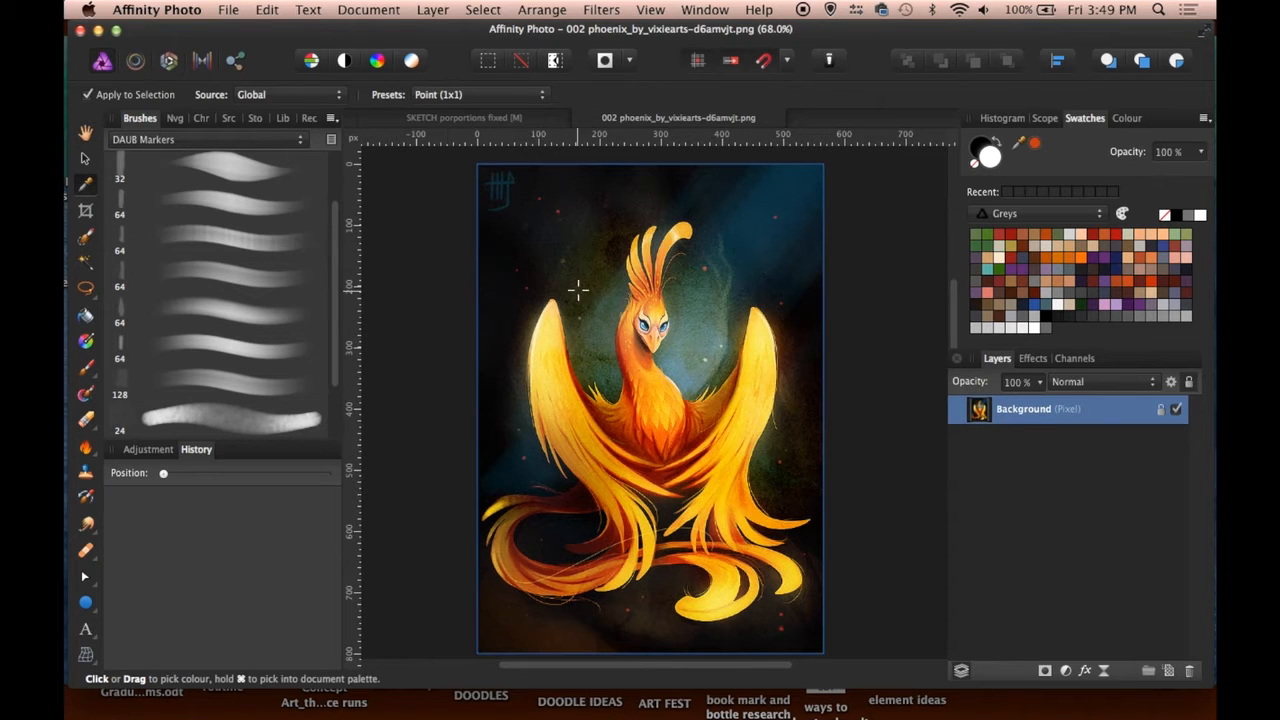
drag(751, 369, 752, 370)
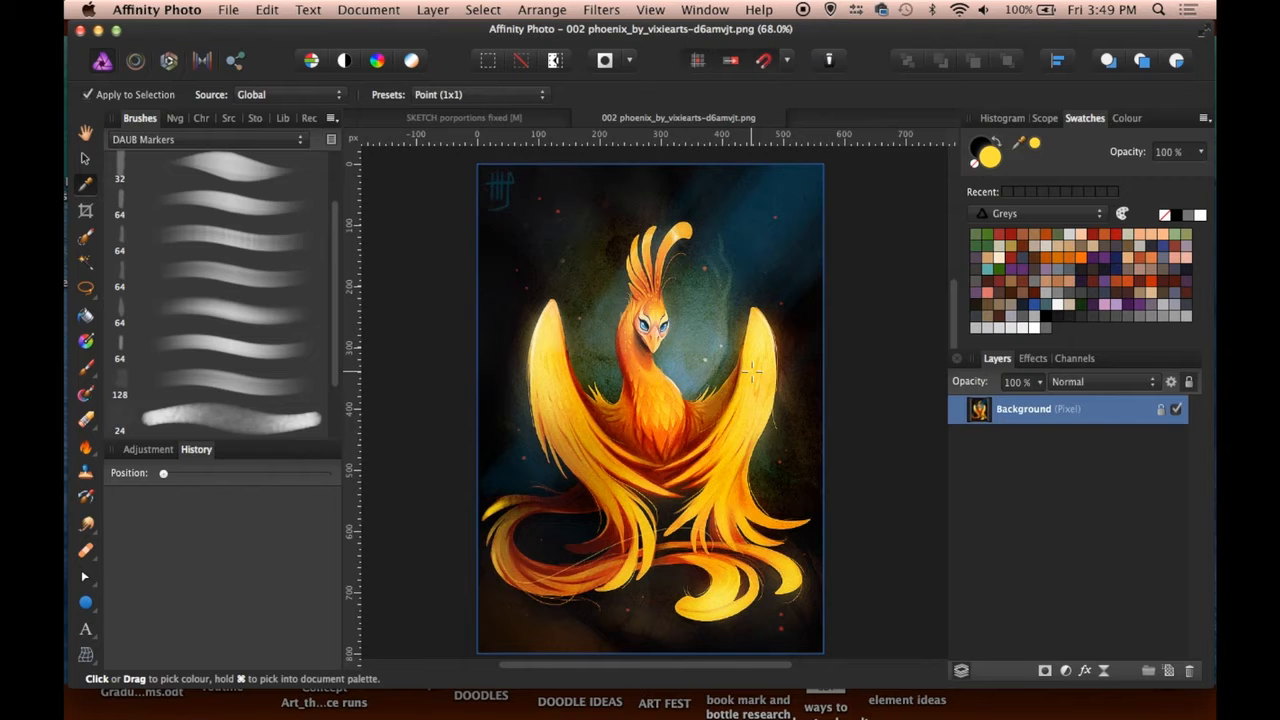
click(425, 120)
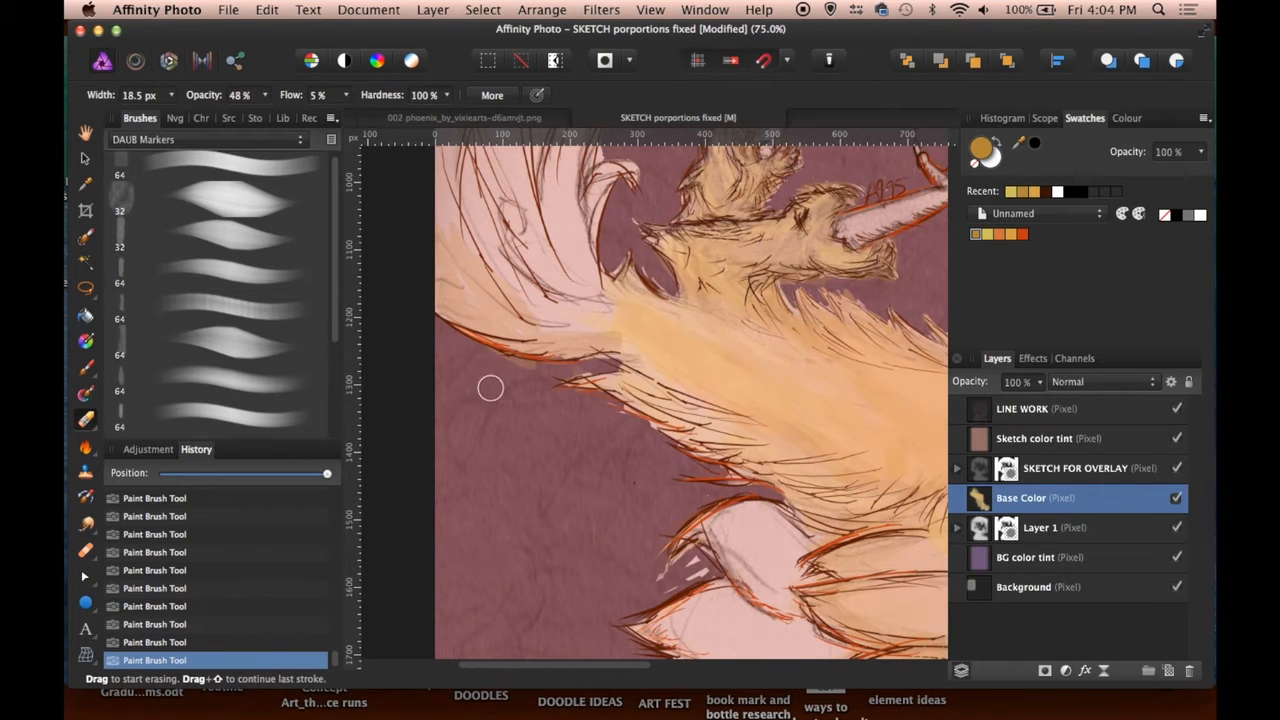
- Erase overspill below the tail base and paint yellow base colour along the tail and its first curling plume on Base Color
drag(543, 371, 528, 357)
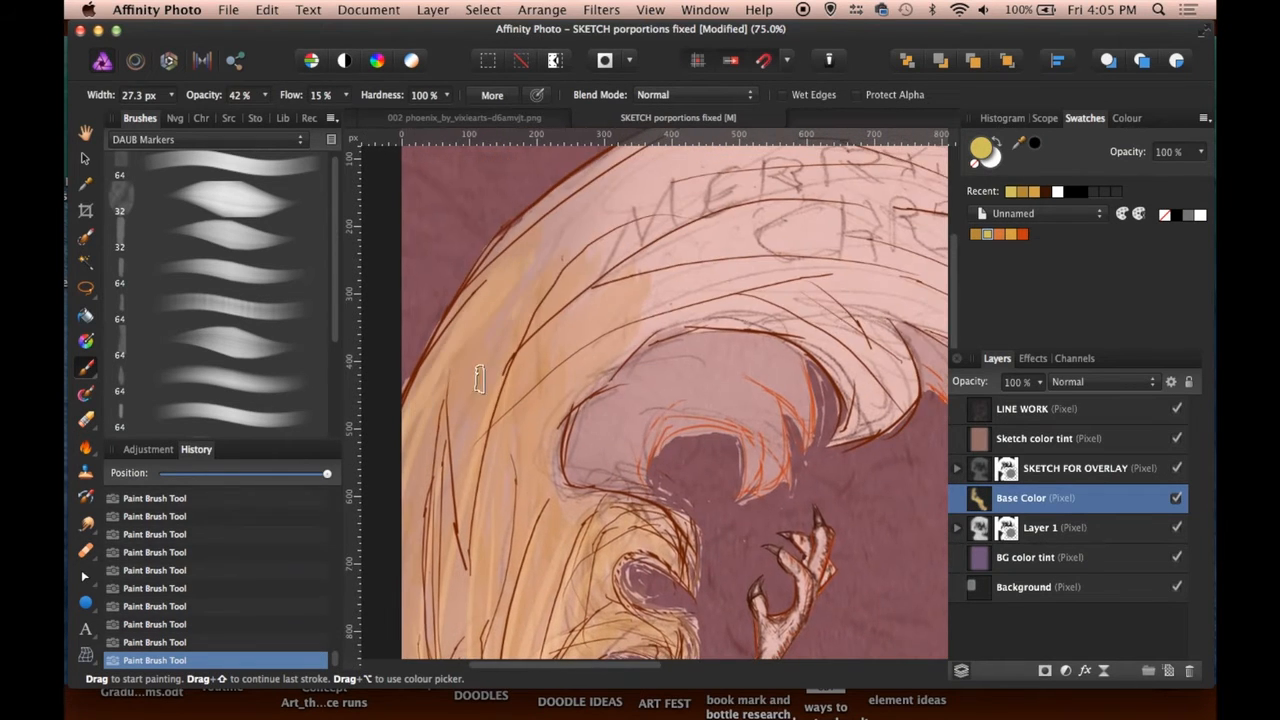
drag(516, 333, 470, 505)
drag(642, 336, 745, 311)
drag(657, 312, 815, 368)
drag(768, 318, 846, 434)
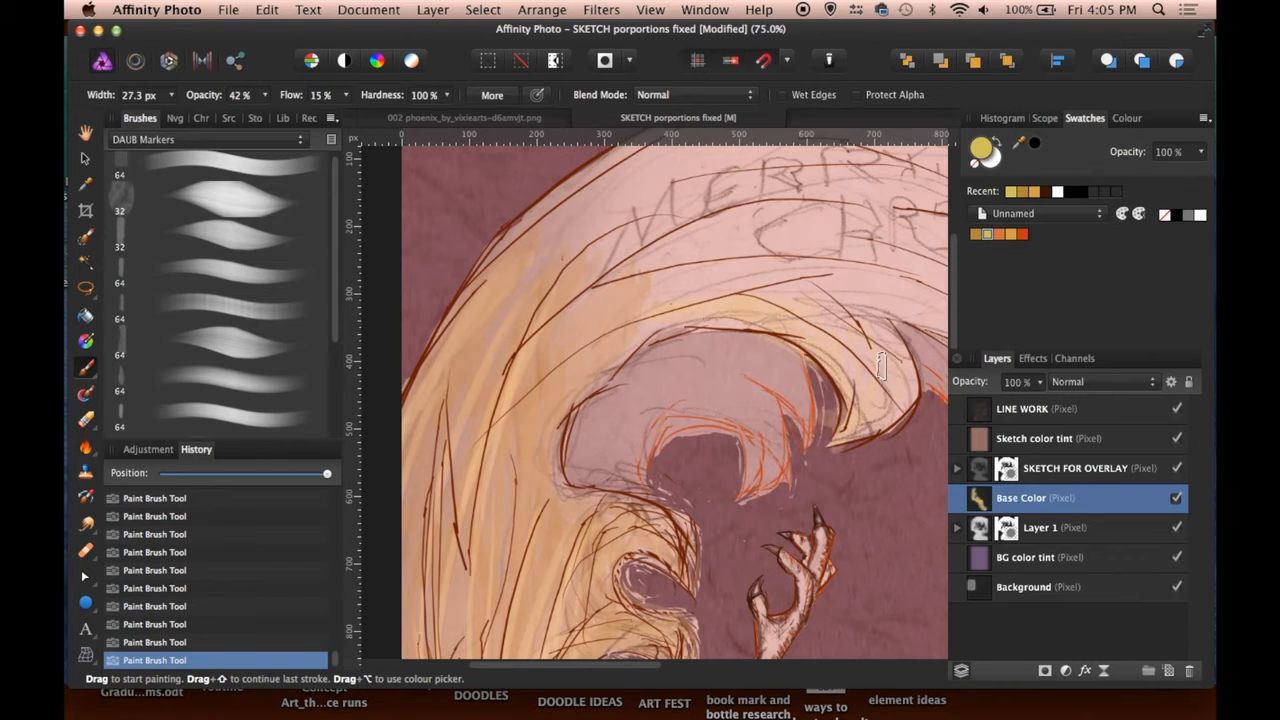
drag(881, 366, 862, 418)
- Set the brush colour to orange-brown #AD5723 and shade the sweeping tail plumes on the Base Color layer
click(998, 234)
double_click(980, 149)
click(461, 387)
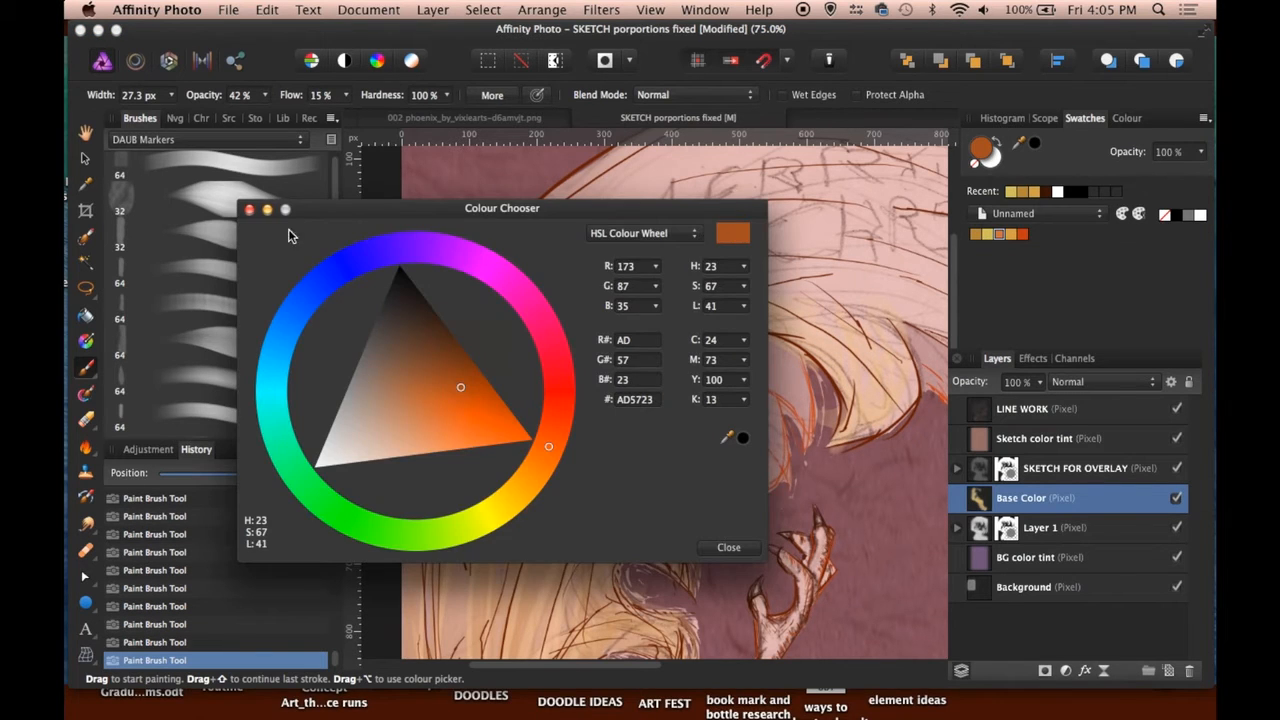
click(249, 209)
scroll(526, 439, down, 5)
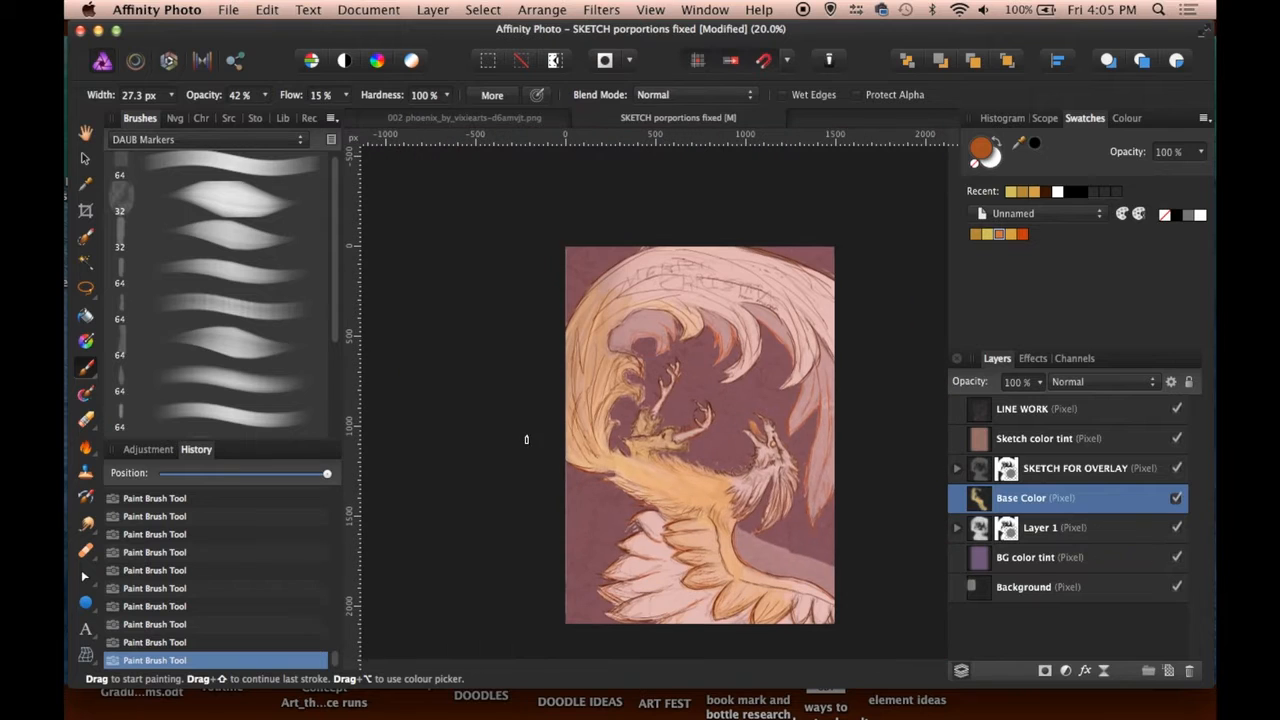
scroll(526, 439, down, 1)
mouse_move(584, 418)
mouse_down()
mouse_move(618, 456)
mouse_move(586, 392)
mouse_move(606, 462)
mouse_move(568, 420)
mouse_move(604, 430)
mouse_move(592, 398)
mouse_move(606, 366)
mouse_move(580, 330)
mouse_move(660, 296)
mouse_move(692, 328)
mouse_move(695, 293)
mouse_move(741, 362)
mouse_move(740, 300)
mouse_move(765, 290)
mouse_move(816, 341)
mouse_move(792, 290)
mouse_move(826, 334)
mouse_up()
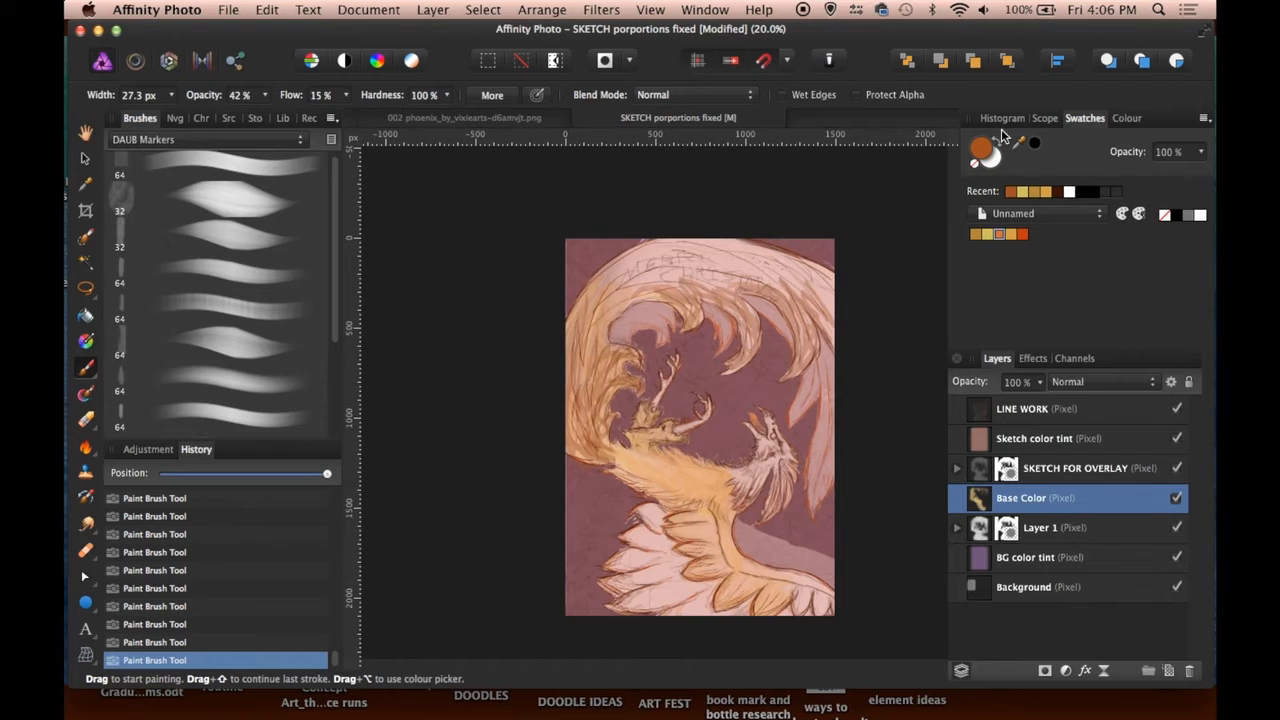
- Mix a dark brick red with a hue of about 8 and add it to the document palette
double_click(982, 149)
click(559, 410)
click(443, 366)
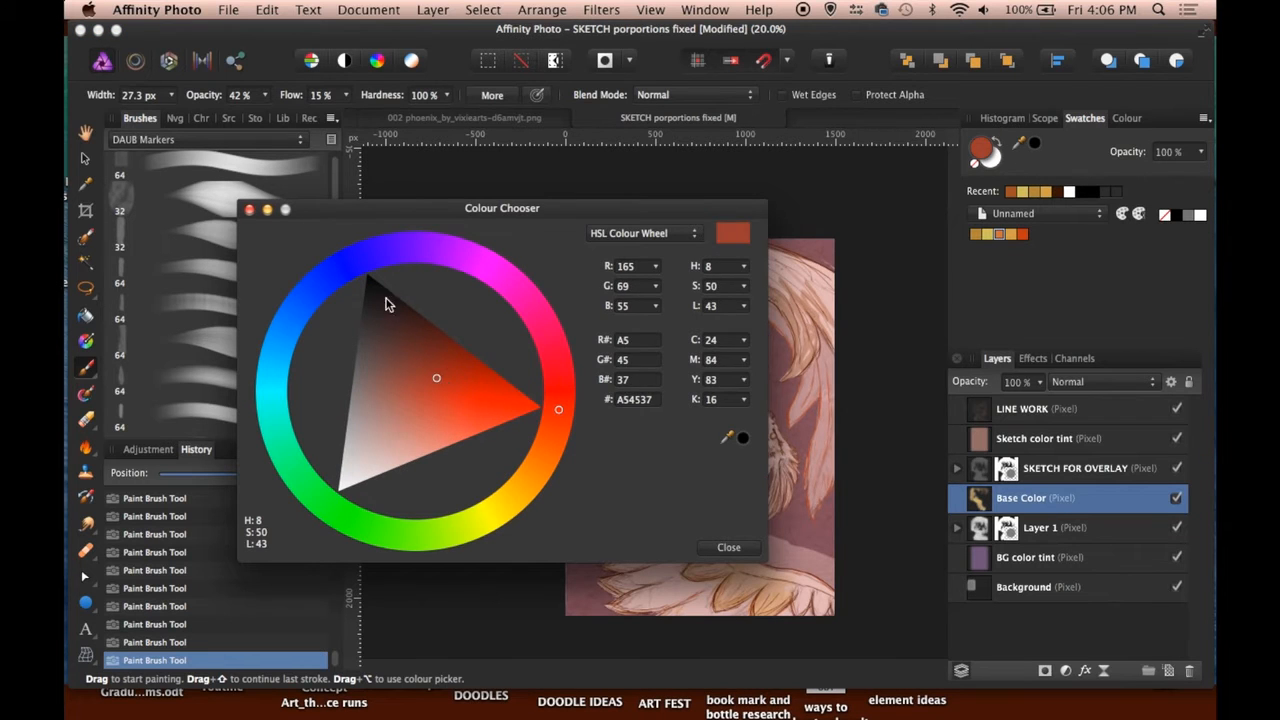
click(250, 209)
click(1121, 214)
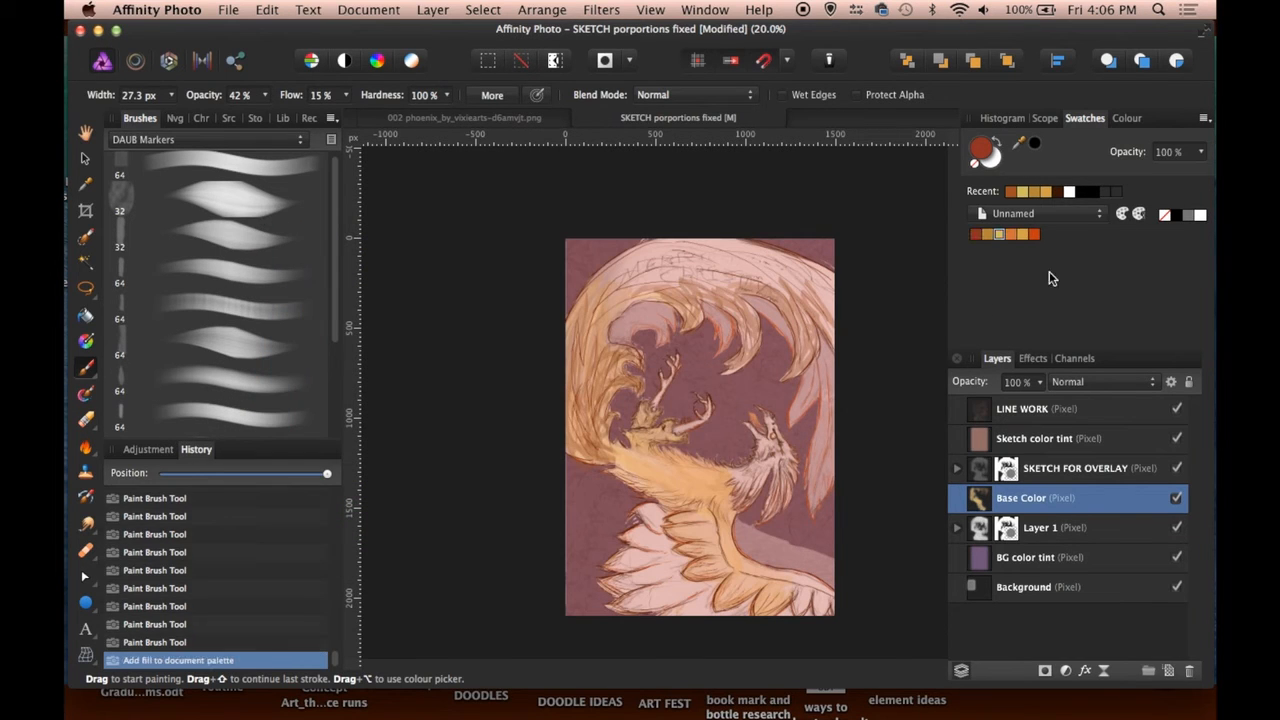
- Paint dark red strokes over the curling feathers along the inner edge of the tail plume
drag(669, 289, 696, 318)
drag(686, 285, 700, 306)
drag(712, 292, 736, 322)
drag(730, 305, 754, 360)
drag(721, 373, 727, 384)
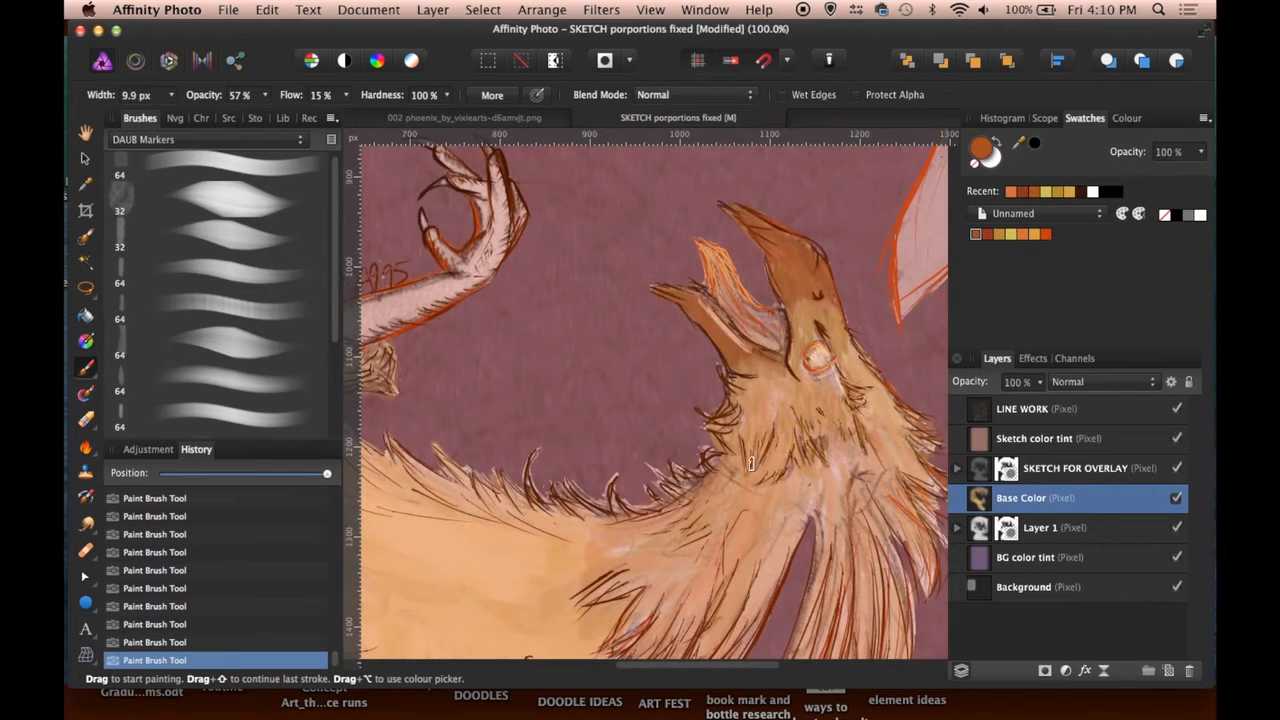
- Paint orange-brown strokes over the dragon's cheek, throat and long neck feathers with the 9.9 px brush
mouse_move(745, 450)
mouse_down()
mouse_move(756, 480)
mouse_move(805, 490)
mouse_up()
drag(865, 380, 850, 430)
scroll(745, 313, right, 5)
mouse_move(790, 385)
mouse_down()
mouse_move(745, 313)
mouse_move(835, 425)
mouse_up()
mouse_move(790, 385)
mouse_down()
mouse_move(838, 462)
mouse_move(815, 462)
mouse_up()
scroll(740, 330, down, 3)
mouse_move(760, 350)
mouse_down()
mouse_move(760, 410)
mouse_move(722, 415)
mouse_up()
scroll(727, 334, down, 3)
scroll(727, 334, left, 2)
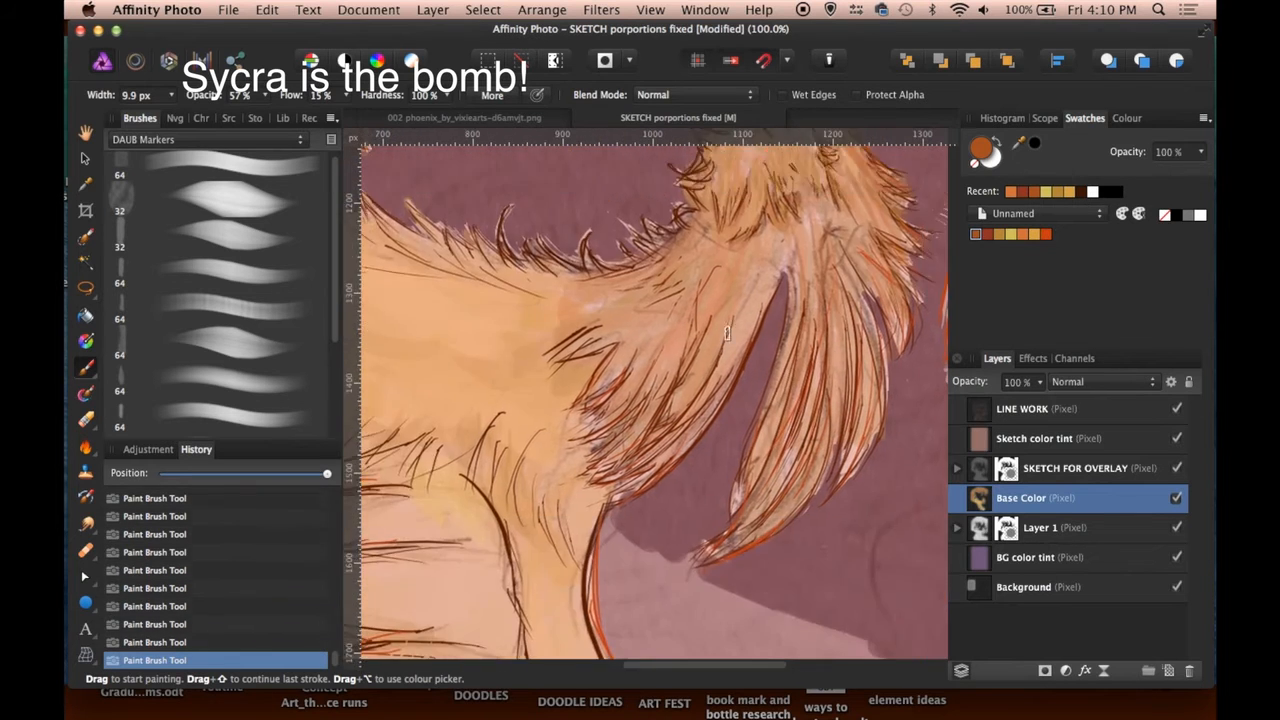
- Fill the scaly part of the lower leg and its foot with orange-brown base colour
scroll(727, 334, up, 7)
scroll(727, 334, left, 5)
mouse_move(536, 428)
mouse_down()
mouse_move(562, 446)
mouse_move(597, 405)
mouse_move(620, 420)
mouse_move(572, 417)
mouse_move(620, 420)
mouse_move(643, 339)
mouse_move(687, 369)
mouse_move(691, 303)
mouse_move(683, 384)
mouse_move(717, 338)
mouse_move(712, 293)
mouse_move(674, 283)
mouse_move(652, 256)
mouse_up()
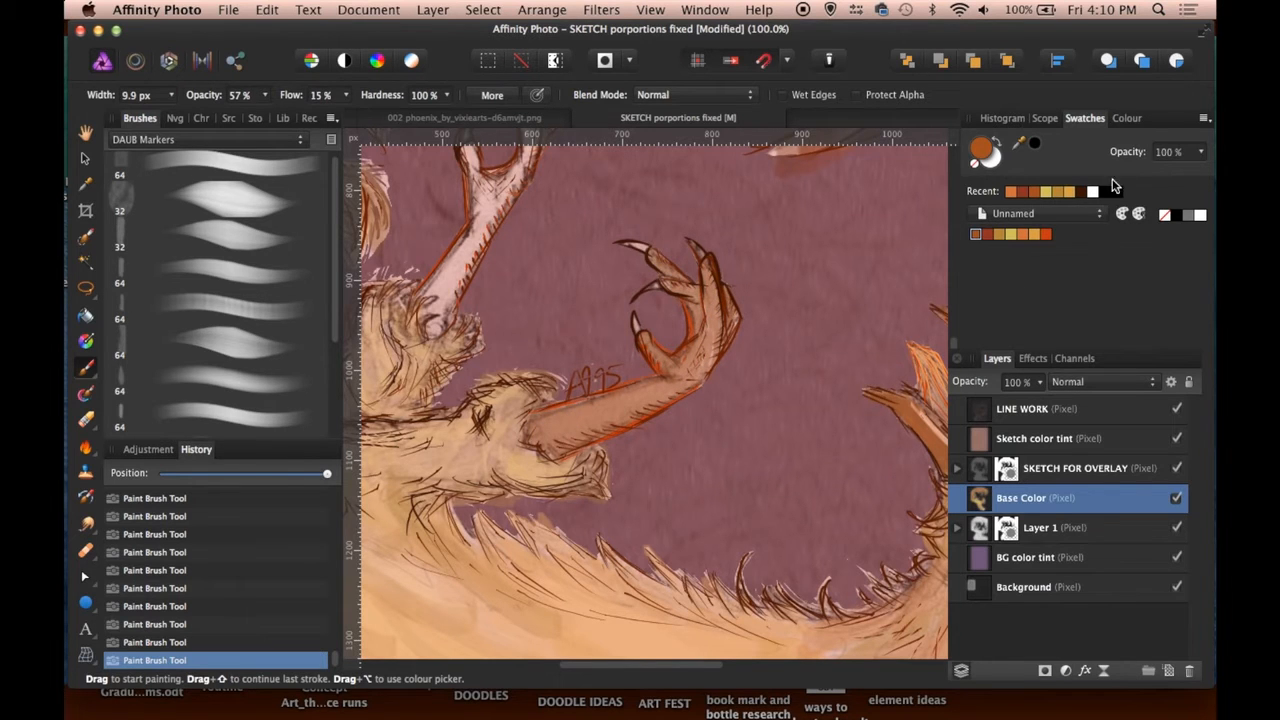
- Add the recent black to the document palette and paint the claws of the lower foot with it
click(1112, 190)
click(1116, 212)
mouse_move(621, 243)
mouse_down()
mouse_move(664, 282)
mouse_move(700, 254)
mouse_up()
drag(694, 244, 702, 256)
drag(692, 242, 704, 258)
- Fill the scaly part of the upper leg and its foot with orange-brown base colour
scroll(698, 250, up, 3)
scroll(698, 250, left, 2)
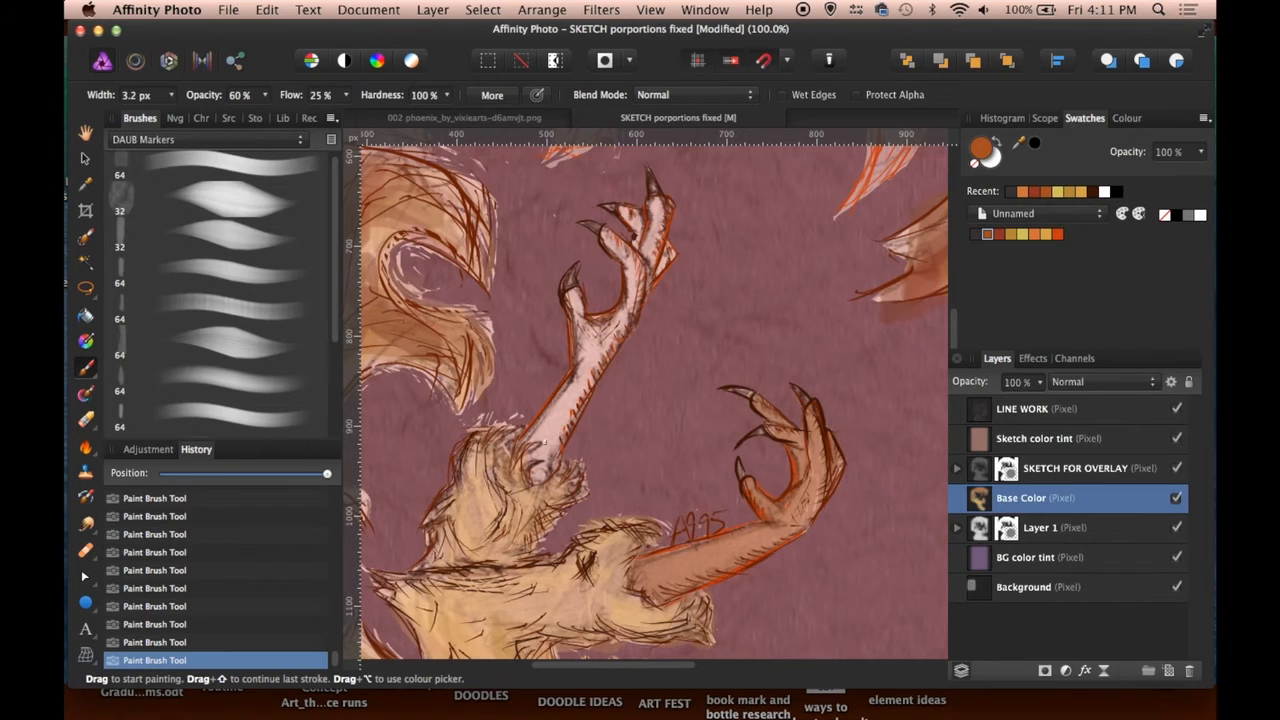
mouse_move(550, 412)
mouse_down()
mouse_move(538, 453)
mouse_move(584, 390)
mouse_move(569, 377)
mouse_move(581, 363)
mouse_move(567, 296)
mouse_move(597, 336)
mouse_move(624, 313)
mouse_move(610, 346)
mouse_move(637, 306)
mouse_move(612, 236)
mouse_move(644, 259)
mouse_move(660, 227)
mouse_move(651, 237)
mouse_move(630, 216)
mouse_move(660, 258)
mouse_up()
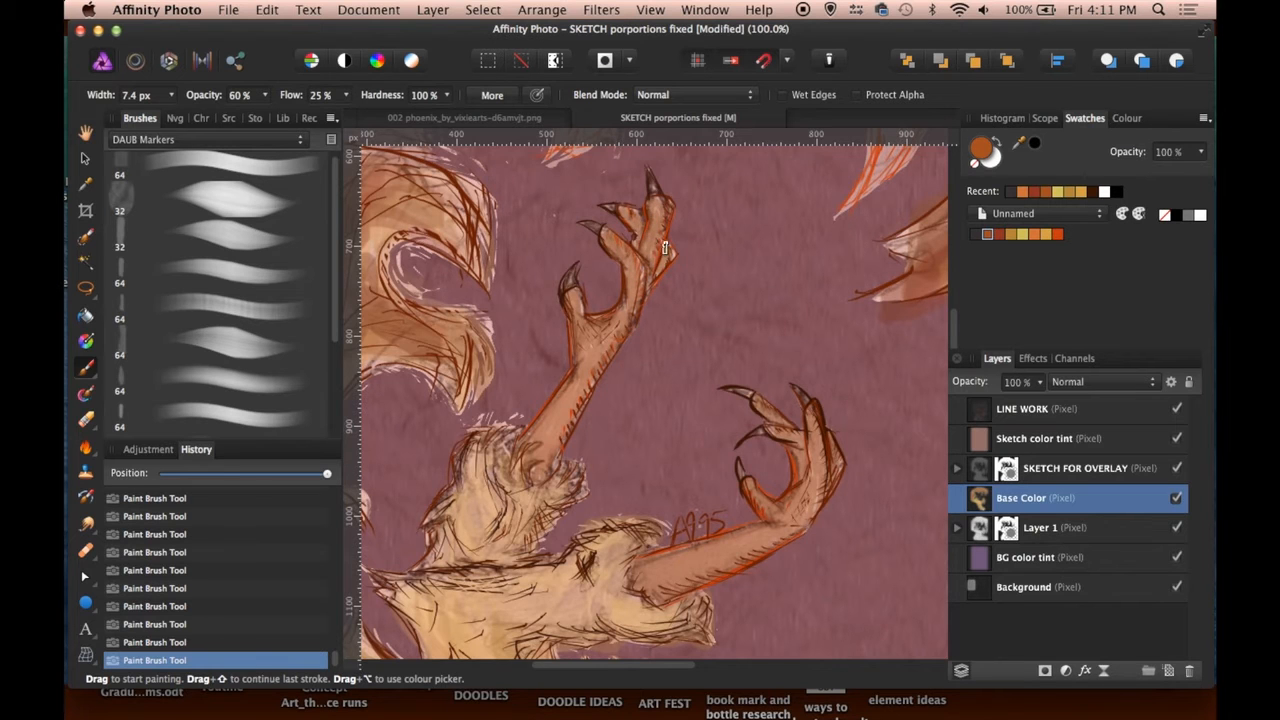
- Add the darker brown to the document palette and fill the area behind the wing's leading edge with it at 19.6 px
scroll(664, 248, right, 5)
scroll(654, 372, up, 3)
click(998, 234)
drag(590, 458, 629, 440)
drag(605, 396, 652, 372)
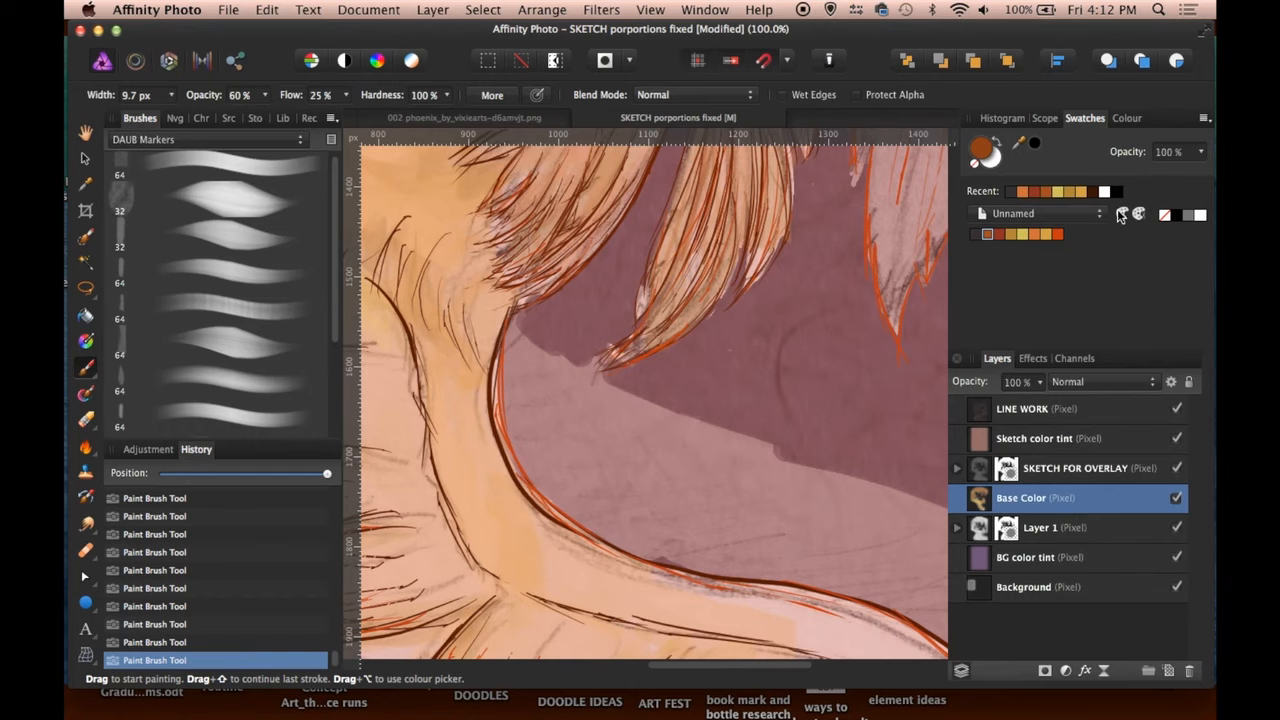
scroll(586, 371, down, 2)
mouse_move(552, 358)
mouse_down()
mouse_move(497, 314)
mouse_move(517, 366)
mouse_move(597, 361)
mouse_move(749, 423)
mouse_move(614, 423)
mouse_move(557, 471)
mouse_up()
key(super+z)
key(super+z)
key(])
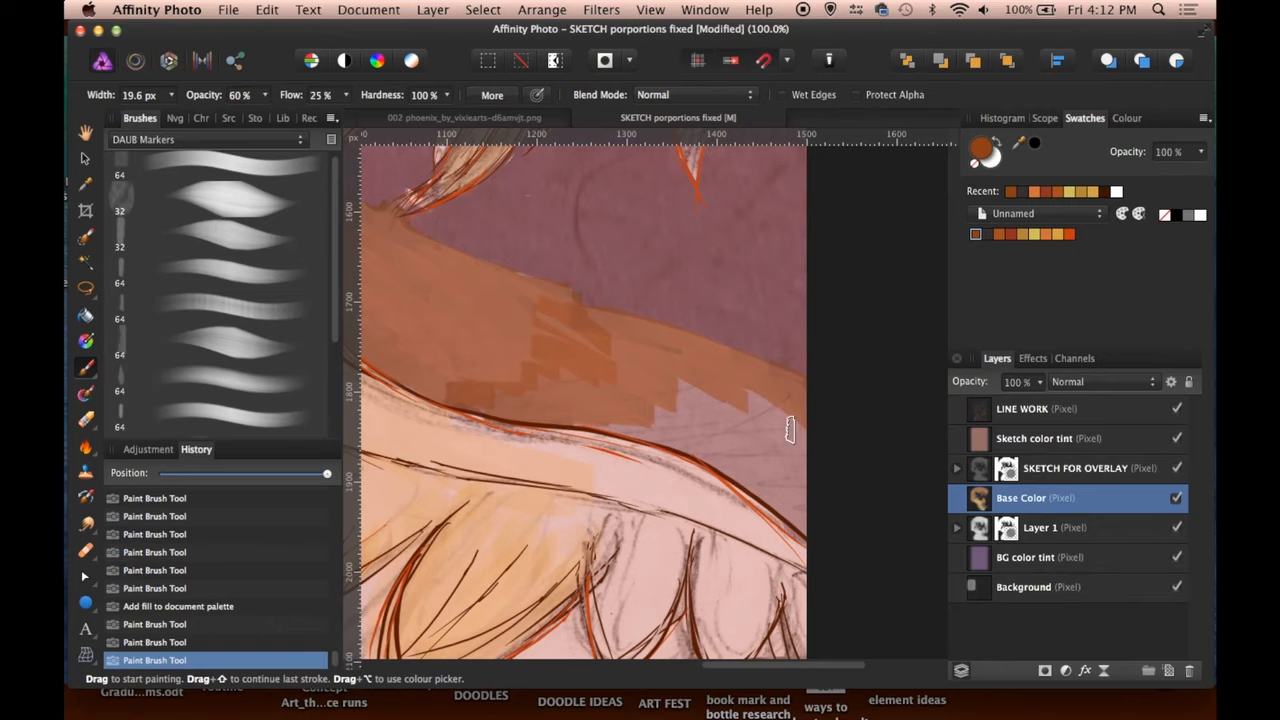
mouse_move(789, 429)
mouse_down()
mouse_move(621, 425)
mouse_move(746, 478)
mouse_move(716, 434)
mouse_move(731, 371)
mouse_up()
- Erase the dark overlapping brush patches from the brown area behind the wing
key(e)
mouse_move(563, 329)
mouse_down()
mouse_move(534, 337)
mouse_move(559, 333)
mouse_up()
mouse_move(559, 333)
mouse_down()
mouse_move(449, 389)
mouse_move(464, 388)
mouse_up()
- Paint lighter orange-brown strokes over the brown area behind the wing
click(999, 234)
key(b)
scroll(537, 291, down, 3)
drag(540, 285, 606, 276)
mouse_move(606, 276)
mouse_down()
mouse_move(600, 264)
mouse_move(590, 280)
mouse_up()
drag(590, 280, 575, 296)
drag(575, 296, 560, 310)
scroll(601, 397, left, 5)
drag(640, 275, 585, 255)
drag(510, 272, 526, 348)
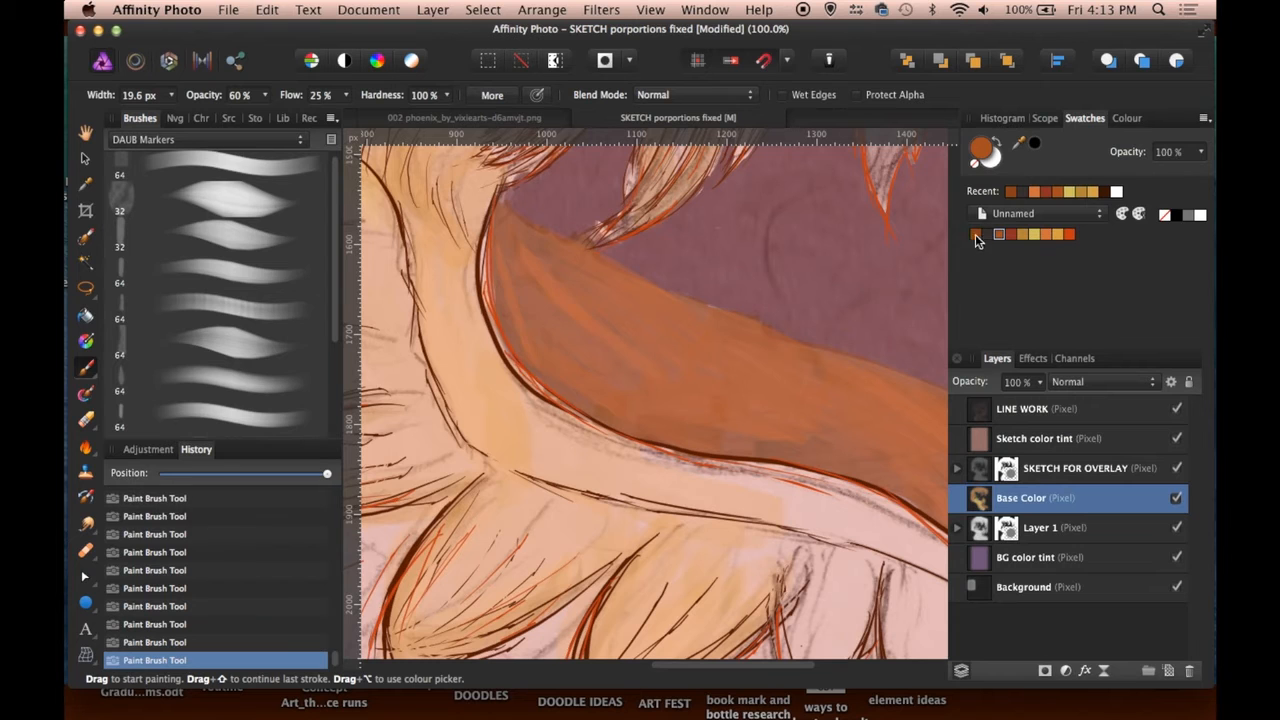
- Shade the upper and inner edges of the brown area behind the wing with dark grey strokes
click(976, 234)
click(987, 234)
drag(510, 208, 752, 320)
scroll(752, 320, right, 3)
mouse_move(590, 287)
mouse_down()
mouse_move(820, 363)
mouse_move(882, 398)
mouse_up()
drag(448, 340, 397, 200)
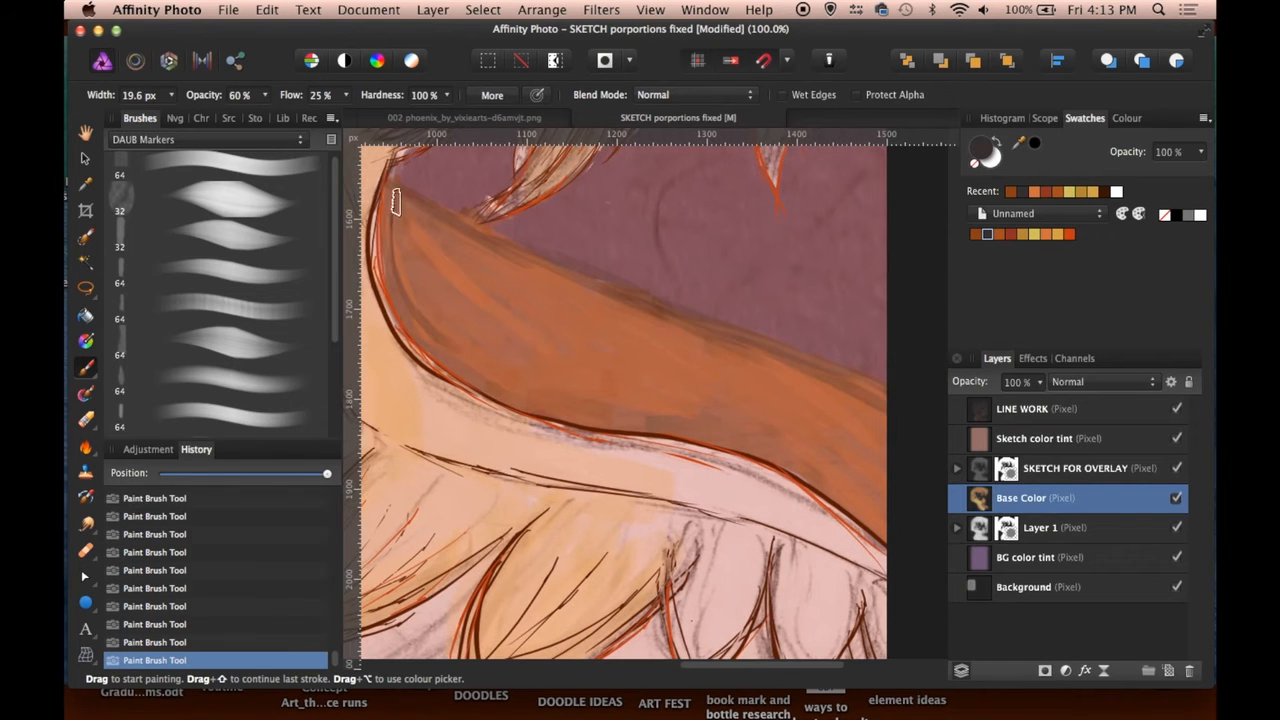
- Streak dark grey feather strokes diagonally across the area behind the wing and soften them with the eraser
drag(420, 257, 548, 398)
drag(468, 262, 606, 362)
drag(470, 300, 600, 425)
drag(610, 410, 720, 435)
key(e)
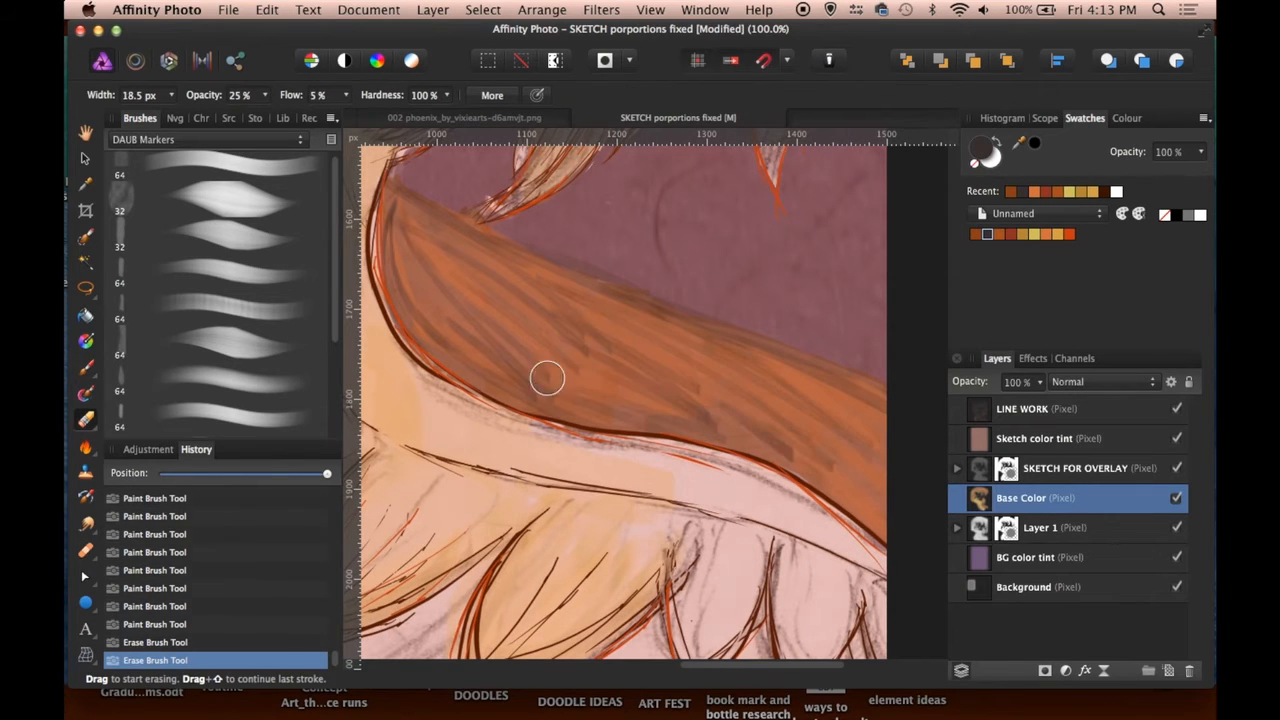
mouse_move(546, 374)
mouse_down()
mouse_move(677, 354)
mouse_move(527, 366)
mouse_up()
- Blend brown strokes into the grey shading behind the wing, and undo the last two strokes
click(975, 234)
key(b)
drag(423, 287, 390, 215)
drag(400, 260, 383, 228)
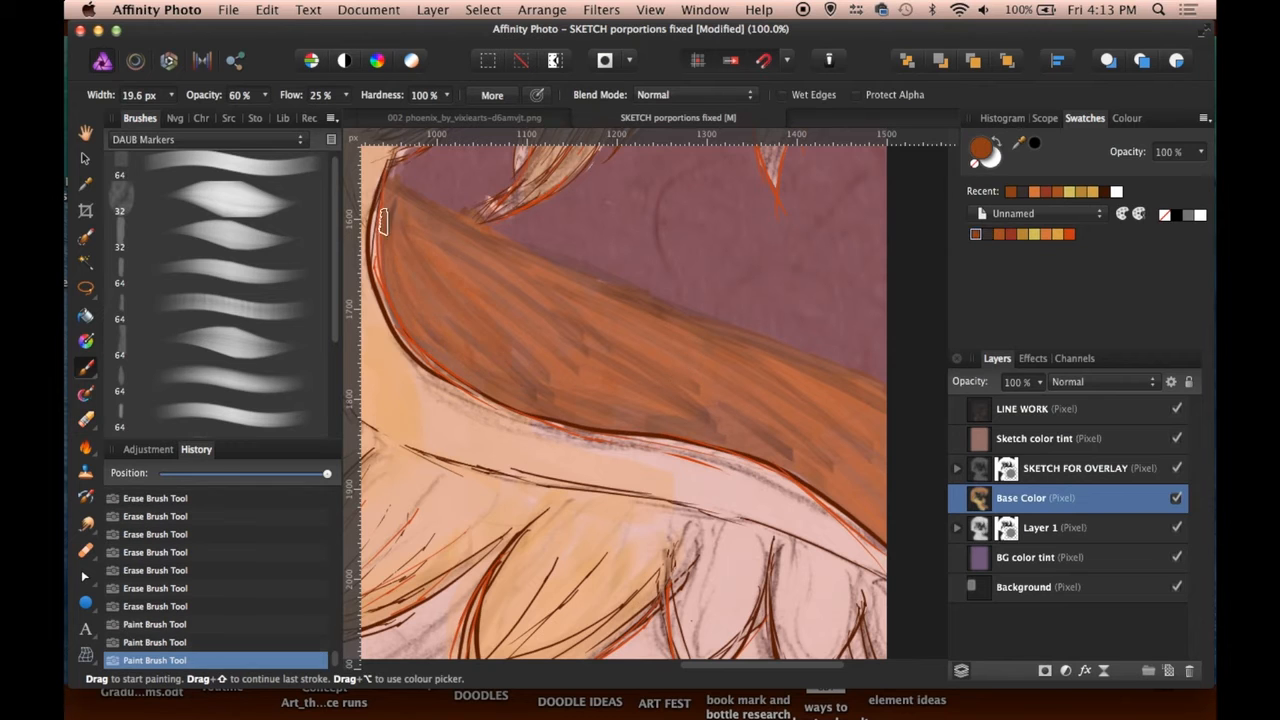
drag(470, 252, 550, 308)
mouse_move(600, 300)
mouse_down()
mouse_move(683, 348)
mouse_move(640, 380)
mouse_up()
drag(620, 372, 680, 416)
key(super+z)
key(super+z)
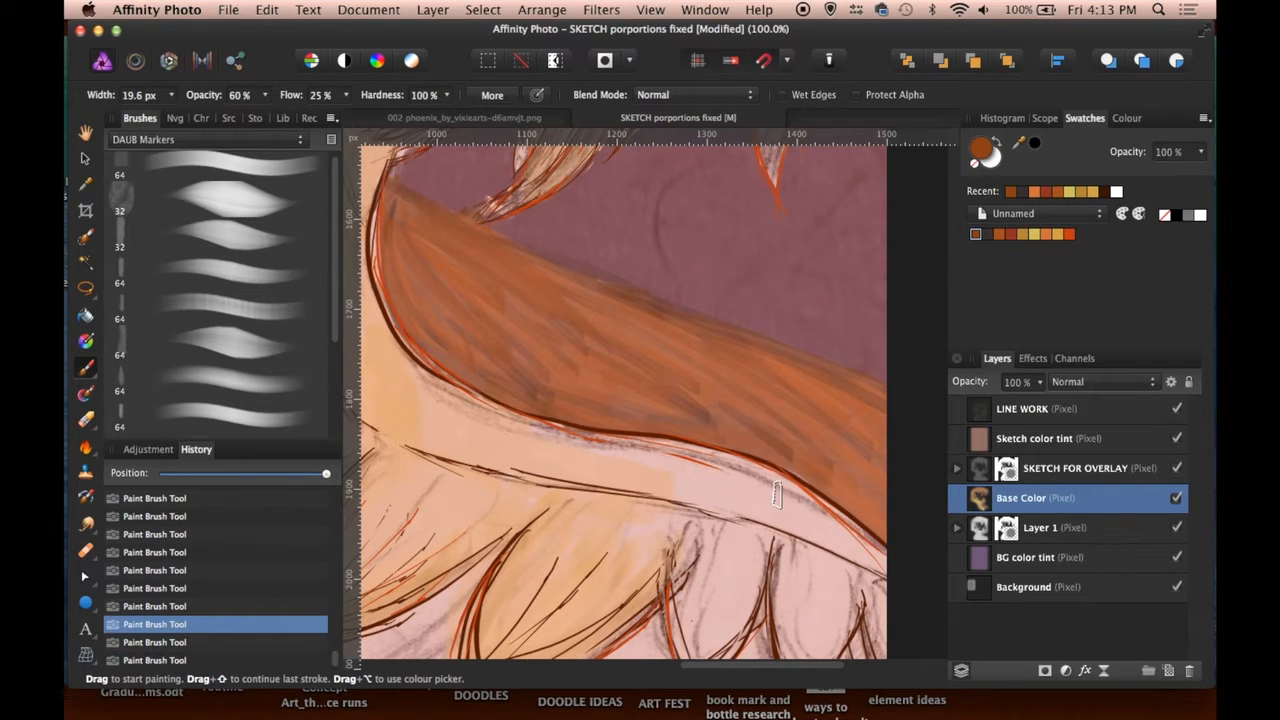
- Sample the mauve background colour between the tail feathers and add it to the document palette
scroll(775, 495, down, 5)
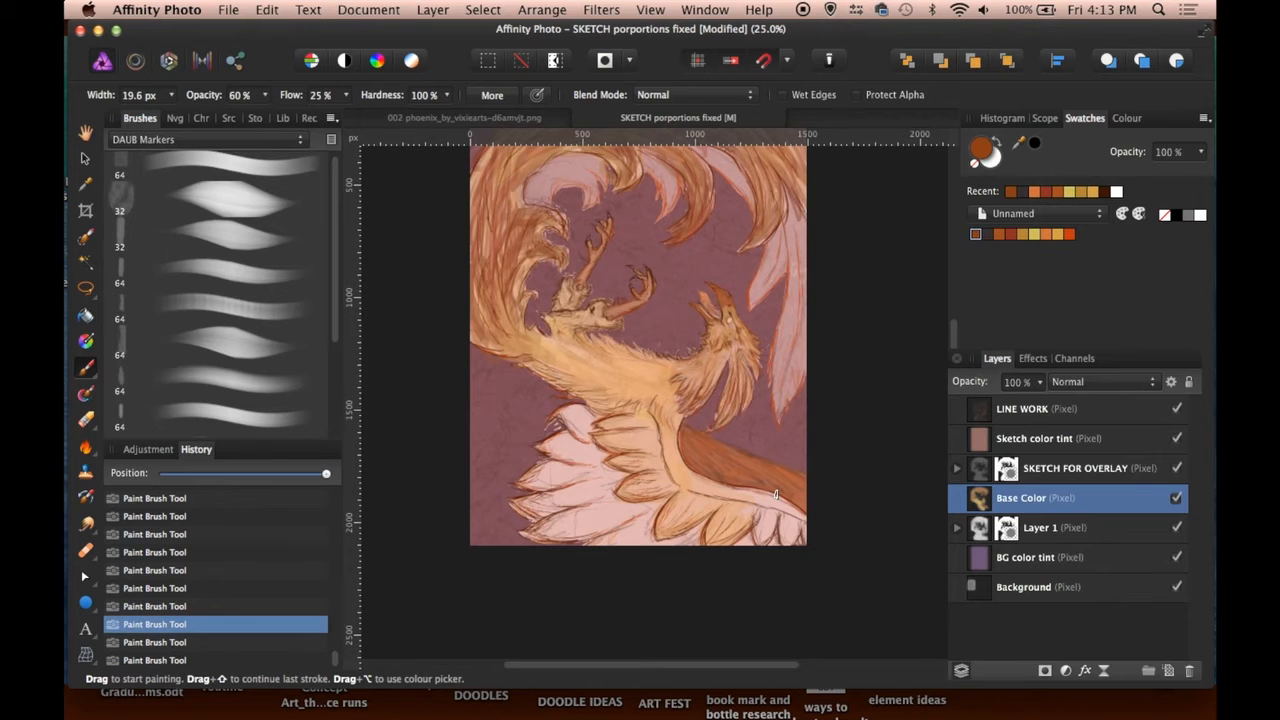
scroll(775, 495, up, 4)
scroll(776, 494, down, 2)
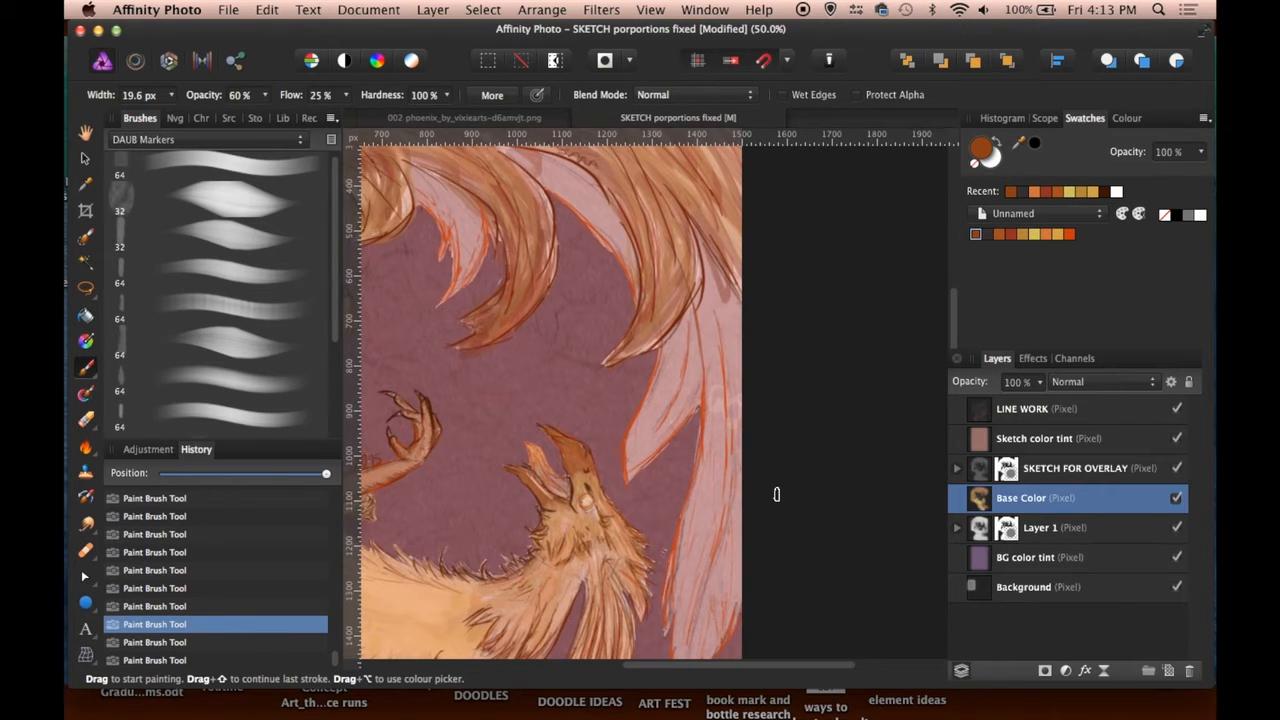
click(85, 184)
click(543, 369)
click(1122, 214)
- Mix a more saturated variant of the sampled mauve for the palette, and undo the surplus palette addition
double_click(990, 157)
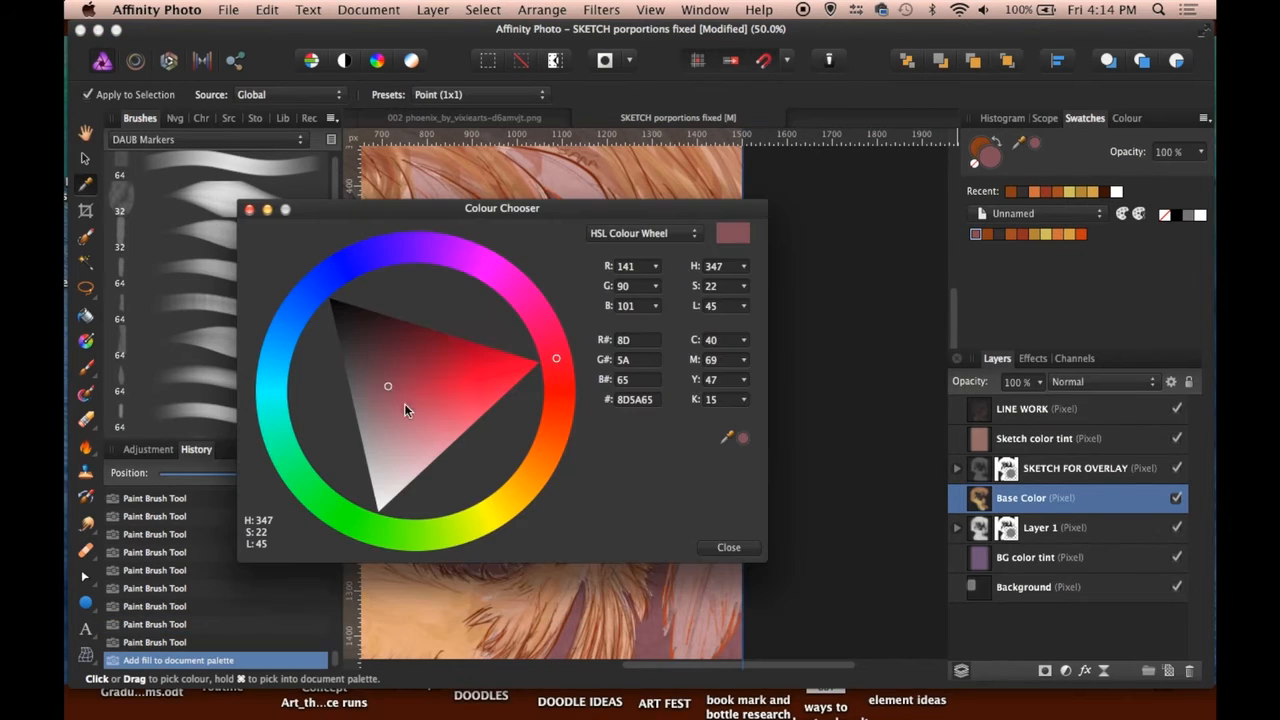
click(401, 388)
click(729, 547)
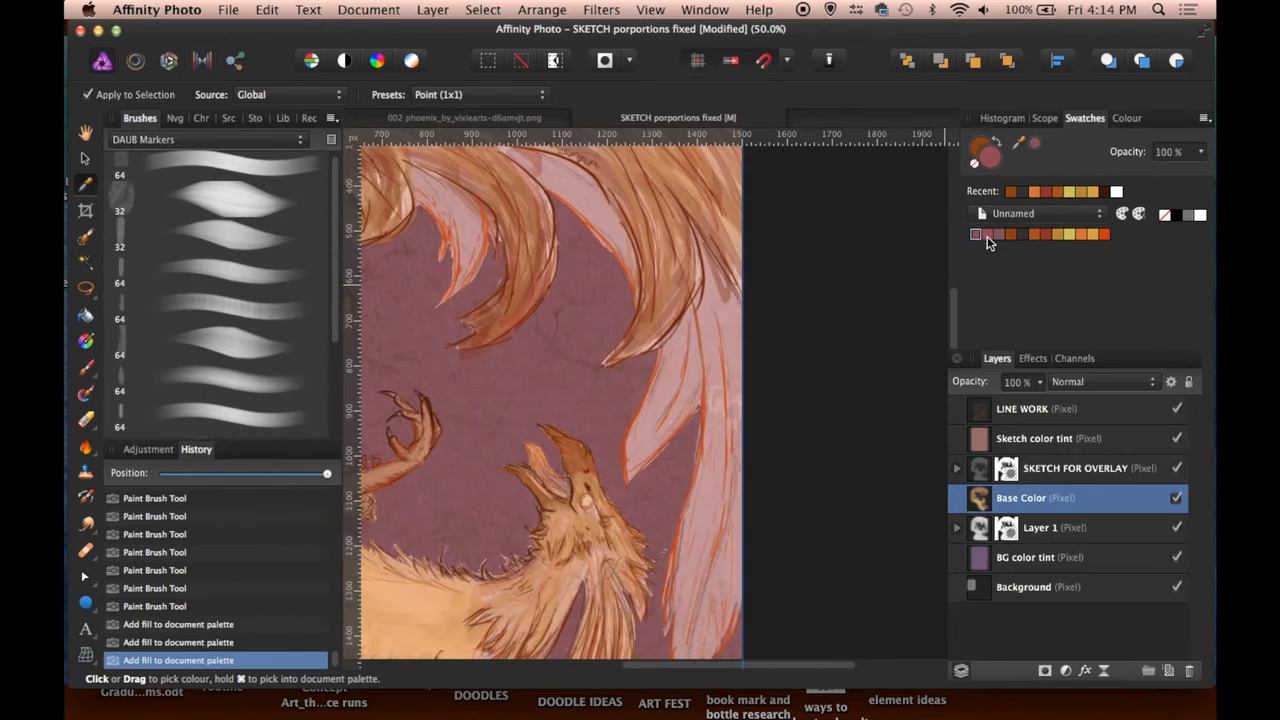
key(super+z)
scroll(670, 348, down, 1)
key(b)
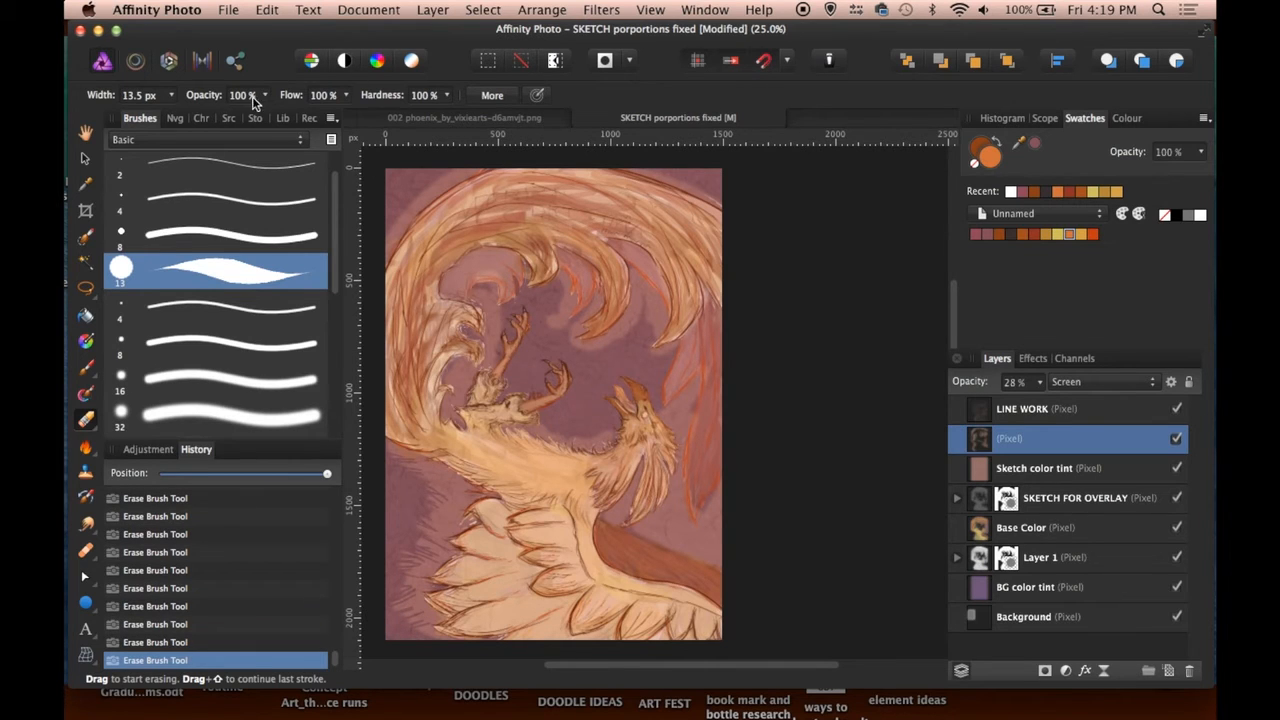
- Paint a soft orange glow behind the head, around the tail's outer edge and beside the body and wing at 102.8 px
drag(255, 101, 214, 126)
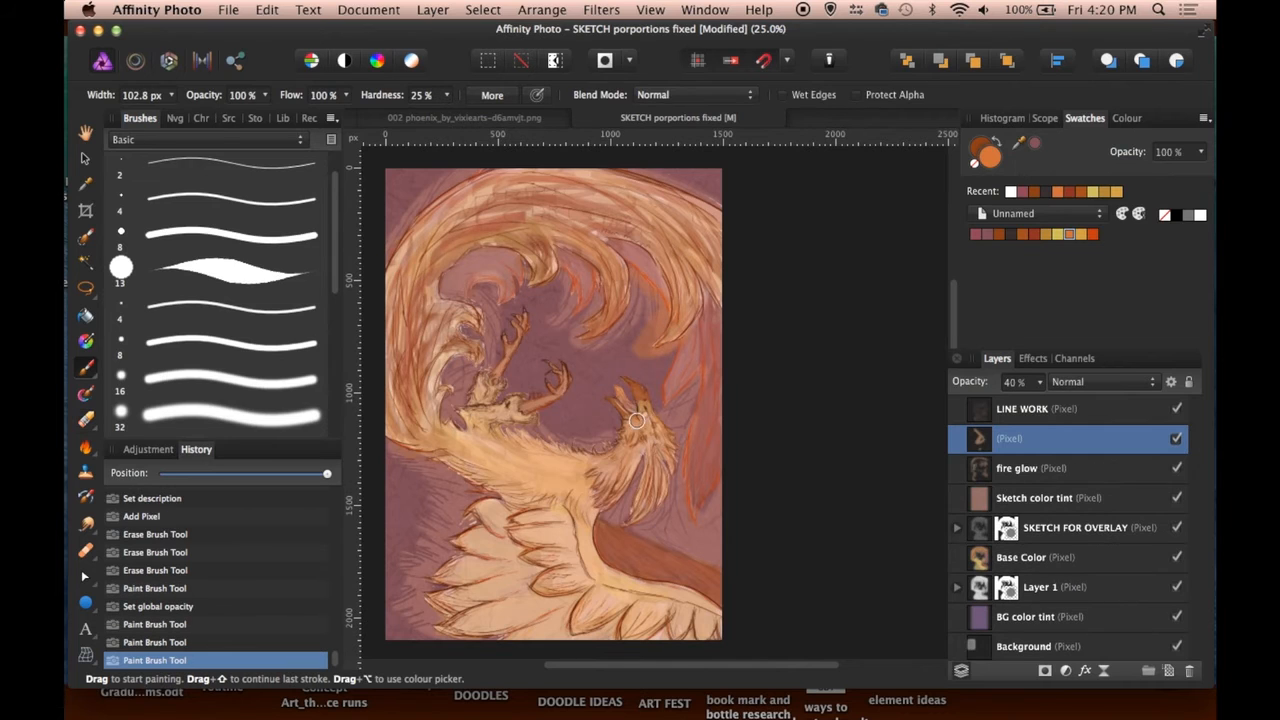
drag(677, 351, 662, 400)
drag(680, 365, 673, 423)
drag(589, 166, 460, 190)
drag(450, 196, 380, 311)
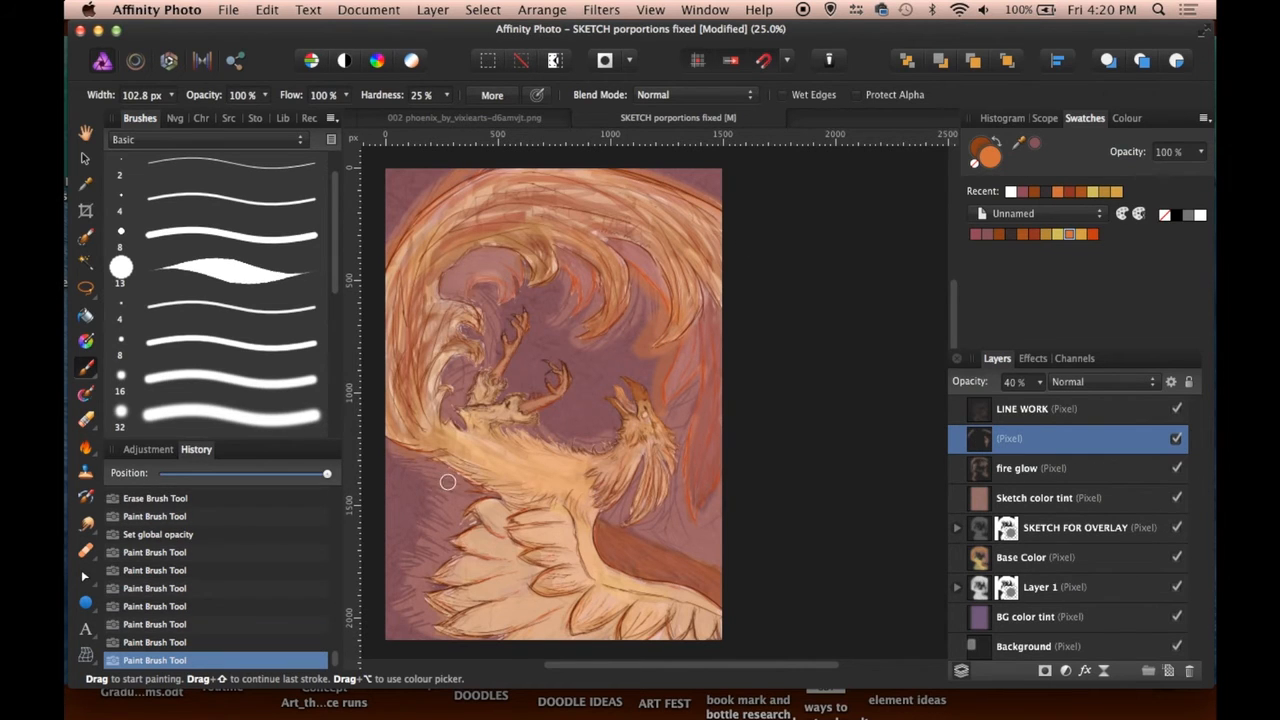
drag(448, 482, 473, 482)
mouse_move(473, 482)
mouse_down()
mouse_move(472, 522)
mouse_move(446, 549)
mouse_move(471, 637)
mouse_up()
drag(630, 532, 774, 601)
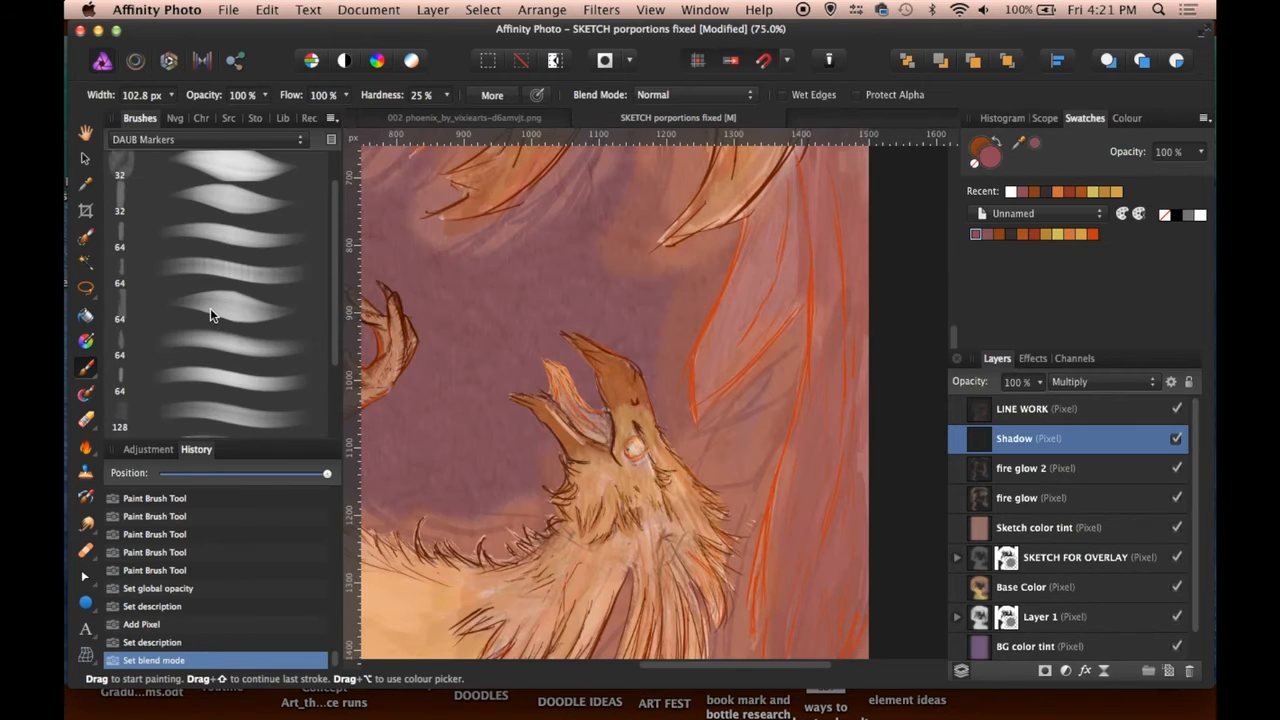
- Paint mauve shadows over the beak, cheek and head on the Shadow layer with a small DAUB Markers brush
click(210, 308)
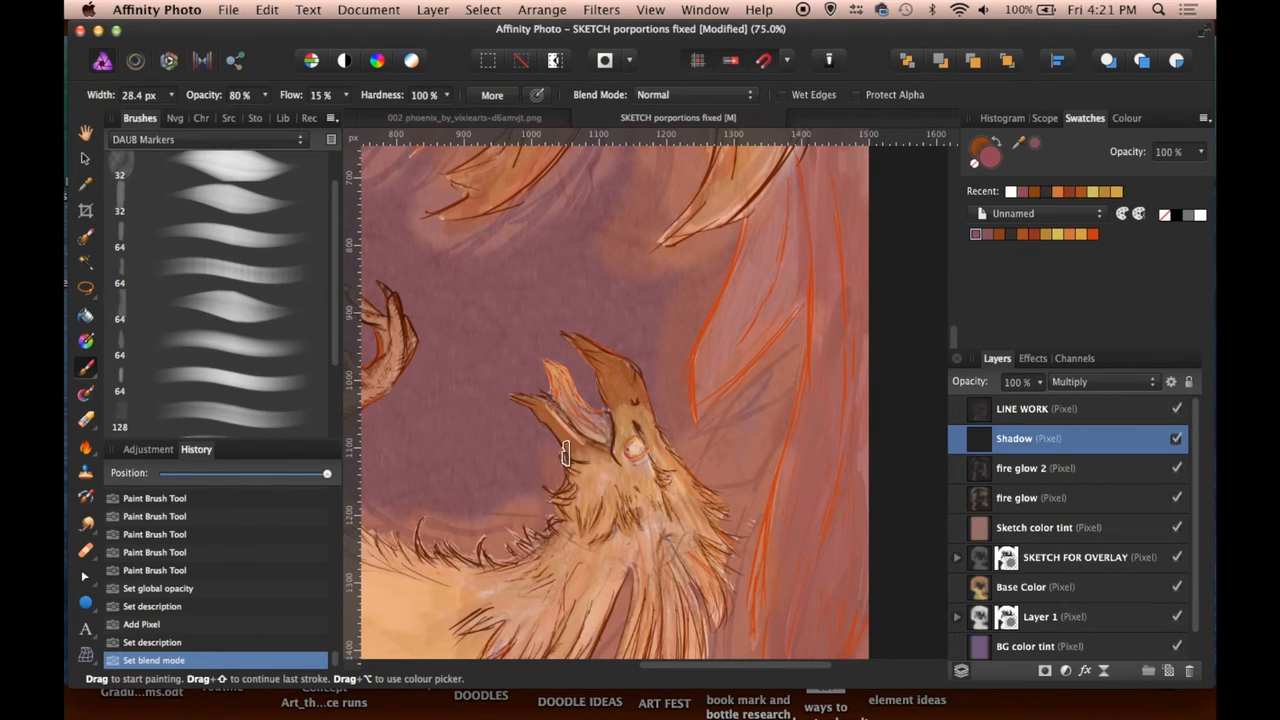
key(bracketleft)
drag(585, 464, 576, 506)
drag(574, 500, 568, 514)
mouse_move(568, 508)
mouse_down()
mouse_move(562, 520)
mouse_move(586, 530)
mouse_up()
mouse_move(596, 528)
mouse_down()
mouse_move(601, 542)
mouse_move(678, 476)
mouse_up()
mouse_move(587, 358)
mouse_down()
mouse_move(604, 408)
mouse_move(588, 444)
mouse_move(680, 484)
mouse_move(712, 540)
mouse_up()
- Paint mauve shadows between the long neck feathers and along the lower body fur with the 14.8 px marker
scroll(712, 540, down, 3)
drag(686, 434, 663, 584)
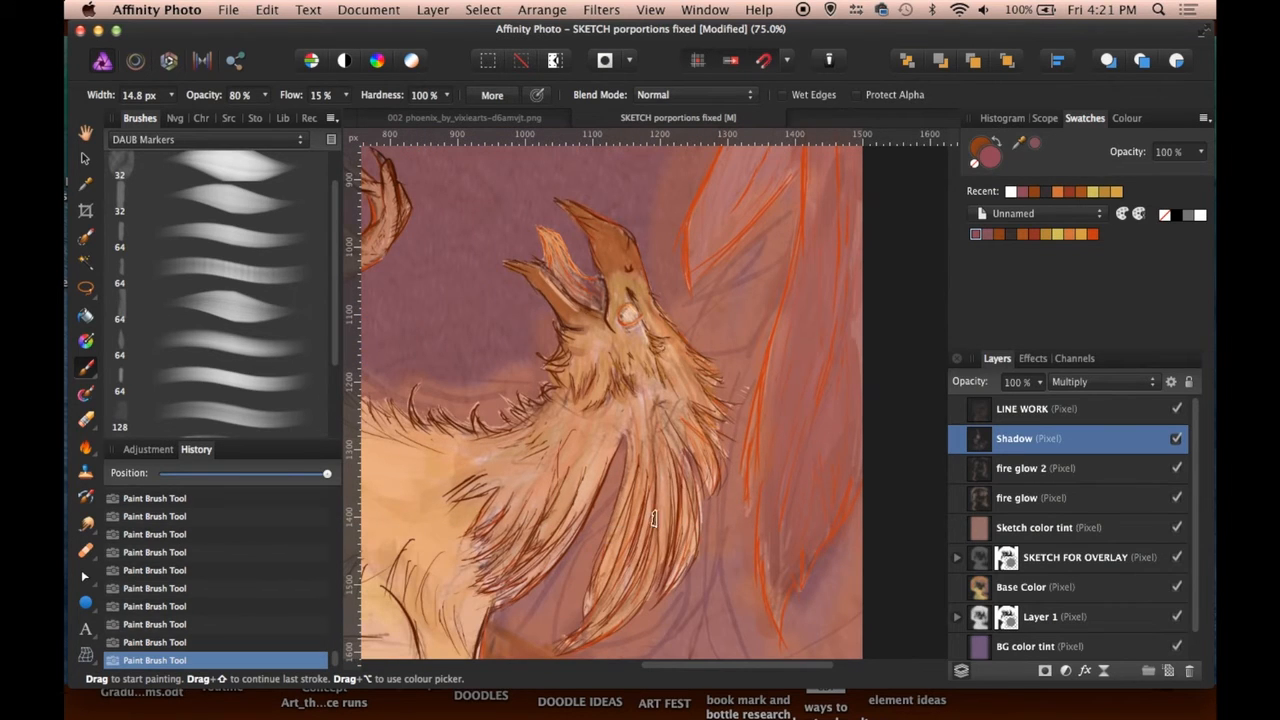
mouse_move(653, 517)
mouse_down()
mouse_move(620, 480)
mouse_move(611, 425)
mouse_up()
drag(502, 510, 470, 490)
scroll(510, 486, left, 5)
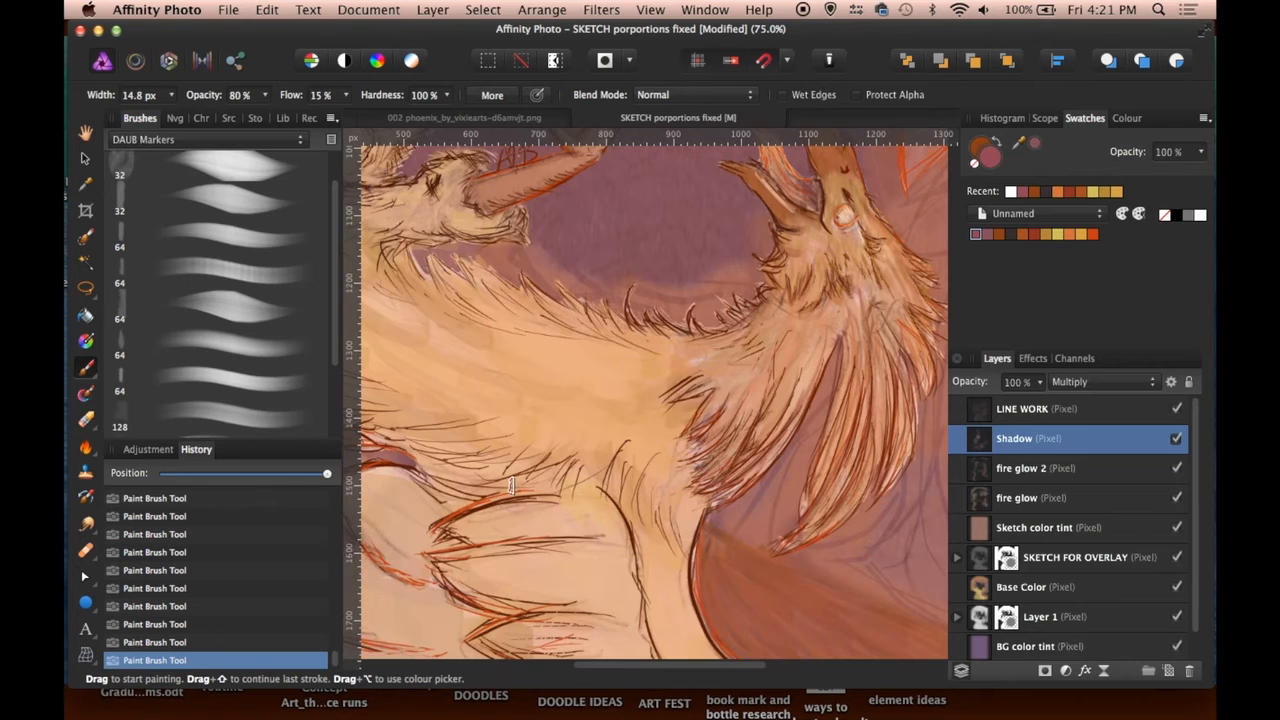
drag(668, 540, 630, 462)
drag(590, 478, 523, 474)
scroll(525, 437, left, 3)
- Paint broad mauve shadows over the body and wing on the Shadow 2 layer with the 97.9 px brush, and lower that layer's opacity
key(super+minus)
key(super+minus)
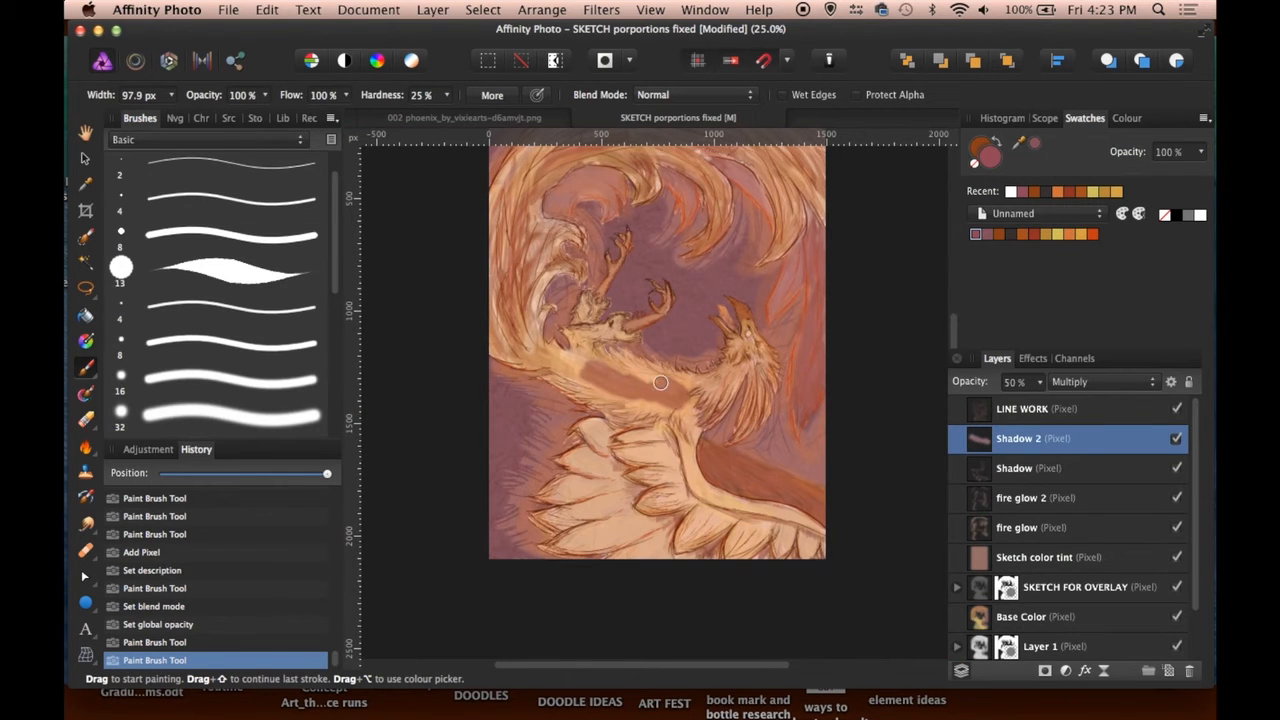
drag(665, 385, 560, 372)
mouse_move(680, 430)
mouse_down()
mouse_move(725, 509)
mouse_move(800, 540)
mouse_up()
mouse_move(608, 448)
mouse_down()
mouse_move(655, 528)
mouse_move(700, 557)
mouse_move(818, 556)
mouse_up()
scroll(760, 385, up, 2)
click(1040, 381)
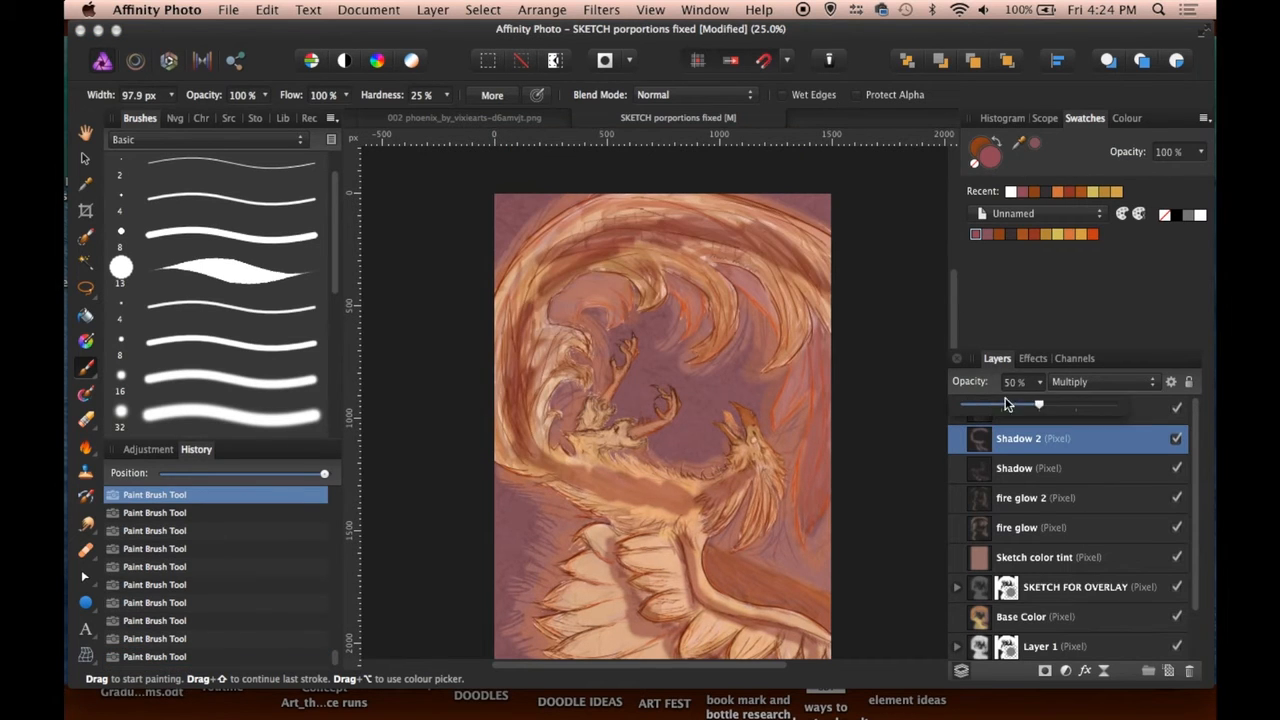
mouse_move(1045, 408)
mouse_down()
mouse_move(957, 410)
mouse_move(984, 407)
mouse_up()
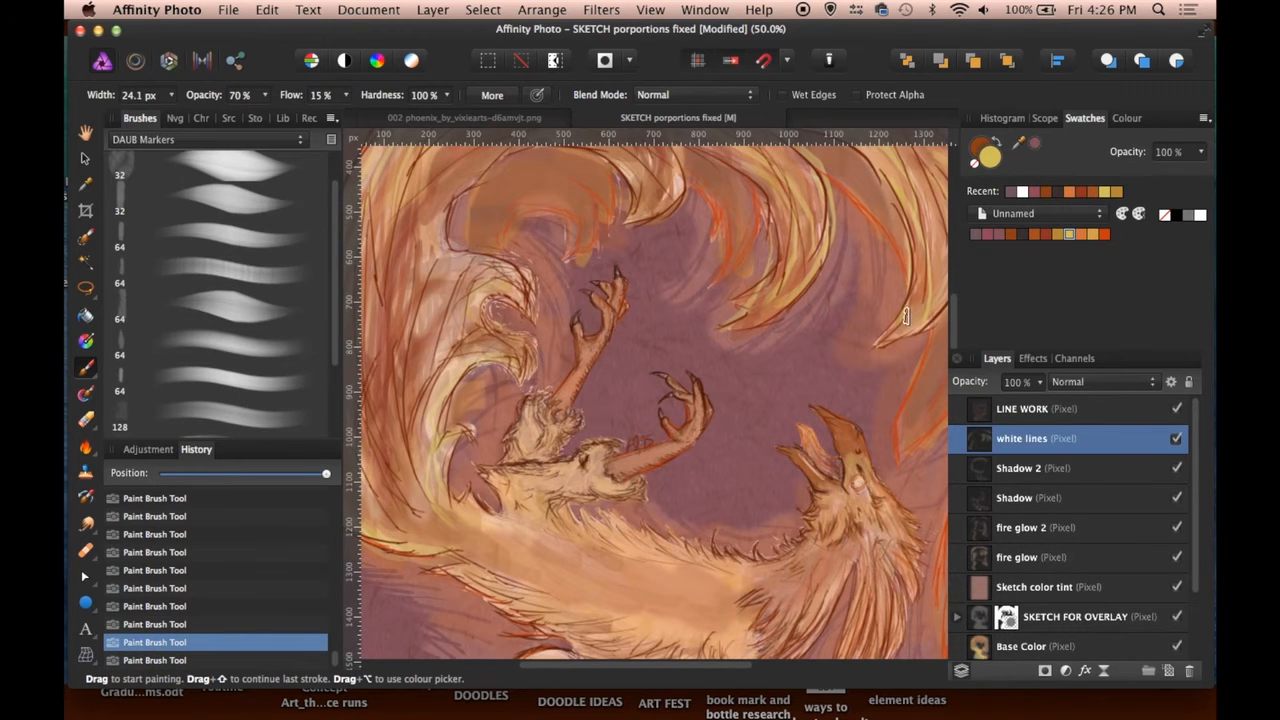
- Set the white lines layer to Screen and paint yellow highlights on the lower leg and the long neck feathers
click(1100, 381)
click(1094, 484)
scroll(706, 360, down, 2)
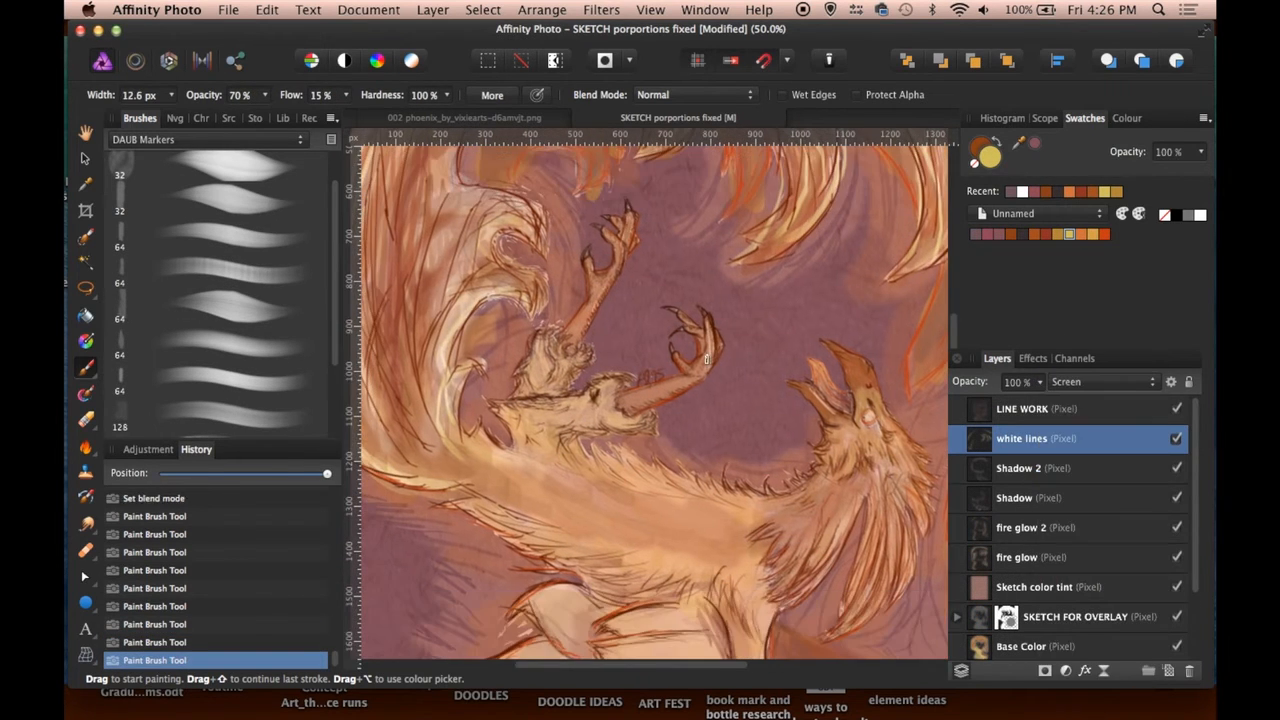
drag(706, 360, 645, 405)
scroll(737, 387, right, 2)
scroll(737, 387, down, 1)
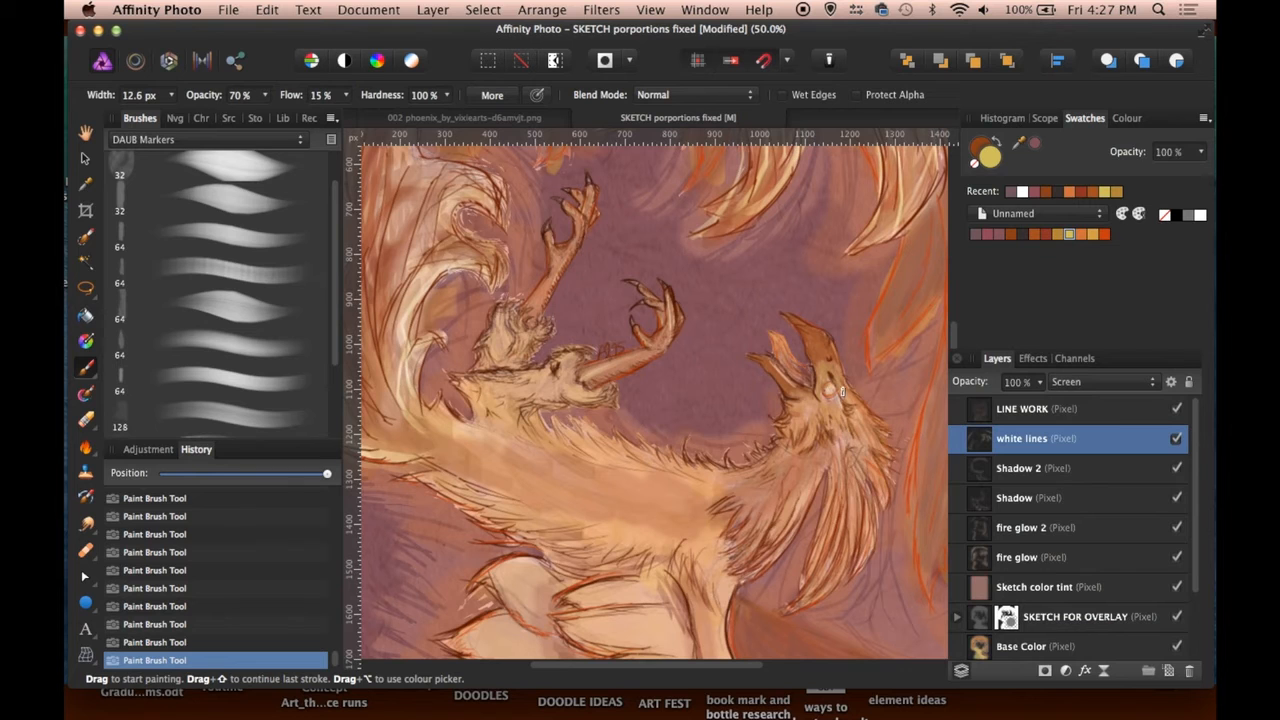
drag(886, 436, 822, 585)
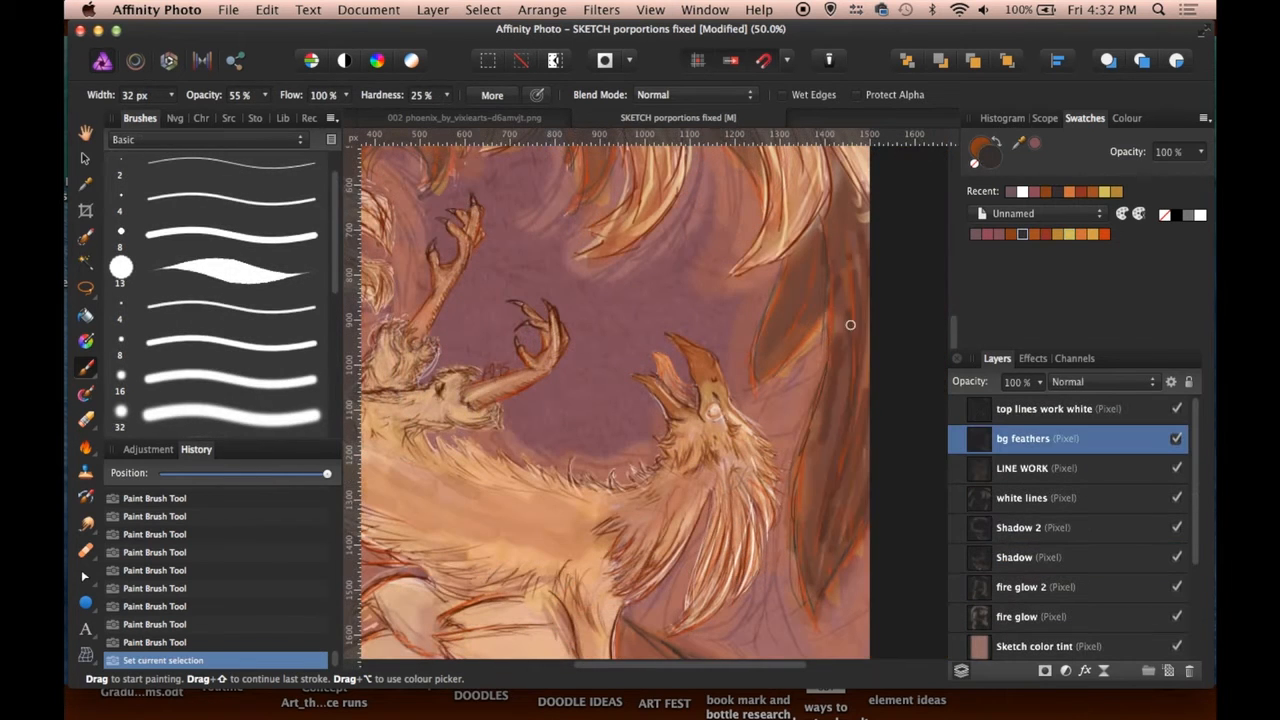
- Paint dark strokes along the large background feathers behind the head on the bg feathers layer at 32 px
drag(850, 325, 830, 512)
drag(856, 296, 851, 397)
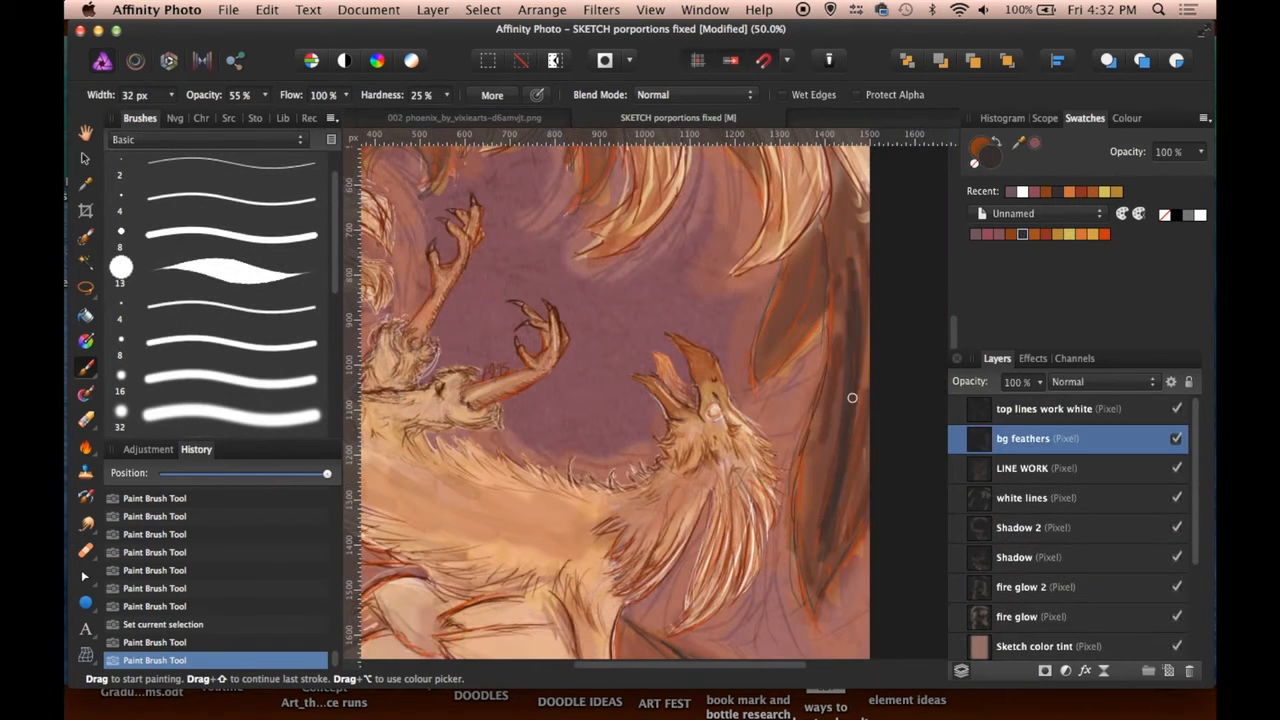
drag(822, 214, 838, 330)
drag(838, 330, 790, 506)
drag(796, 454, 812, 604)
drag(862, 512, 814, 606)
mouse_move(830, 306)
mouse_down()
mouse_move(760, 379)
mouse_move(817, 240)
mouse_move(772, 354)
mouse_up()
- Darken the background feathers between the curled tail tips with dark grey strokes
scroll(774, 400, up, 2)
scroll(776, 402, right, 3)
scroll(777, 403, up, 3)
drag(620, 238, 692, 322)
scroll(655, 328, left, 2)
scroll(655, 328, up, 1)
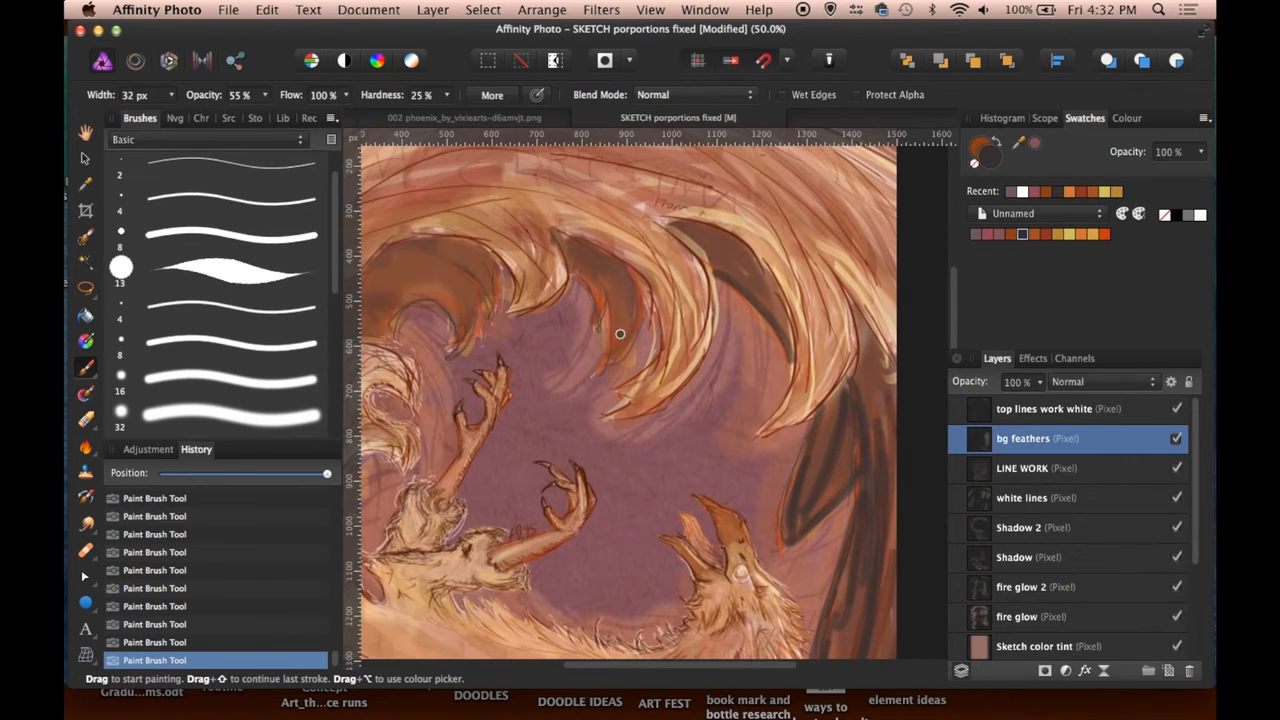
drag(622, 270, 622, 356)
drag(576, 280, 582, 386)
- Add dark strokes around the innermost background feather curl above the upper foot
scroll(590, 332, left, 3)
scroll(590, 332, up, 1)
drag(598, 312, 563, 398)
drag(572, 345, 497, 380)
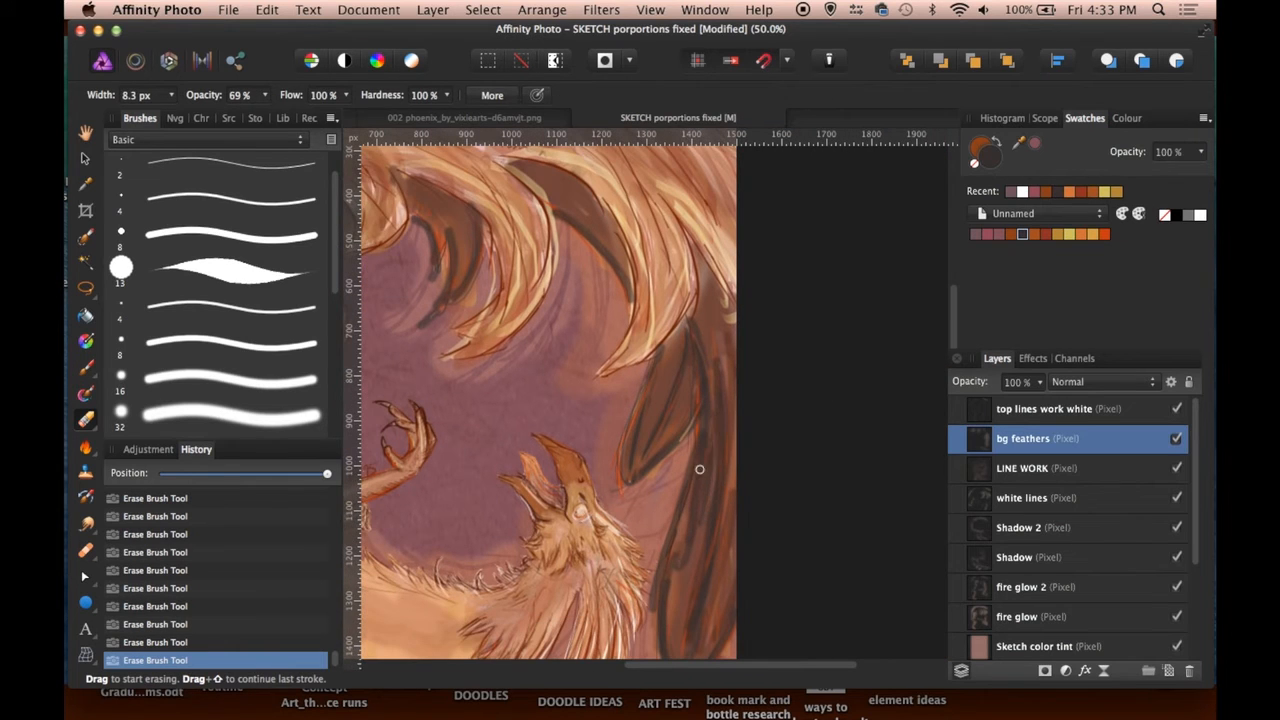
scroll(699, 469, down, 3)
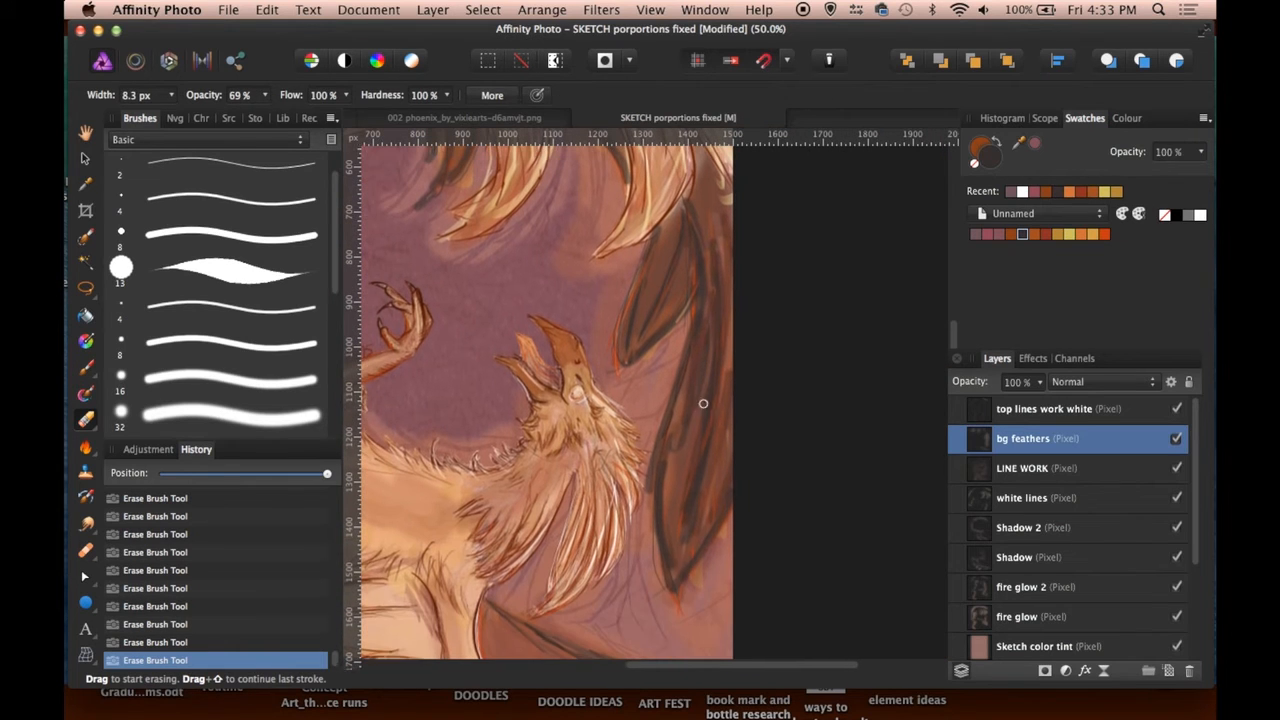
scroll(700, 420, up, 5)
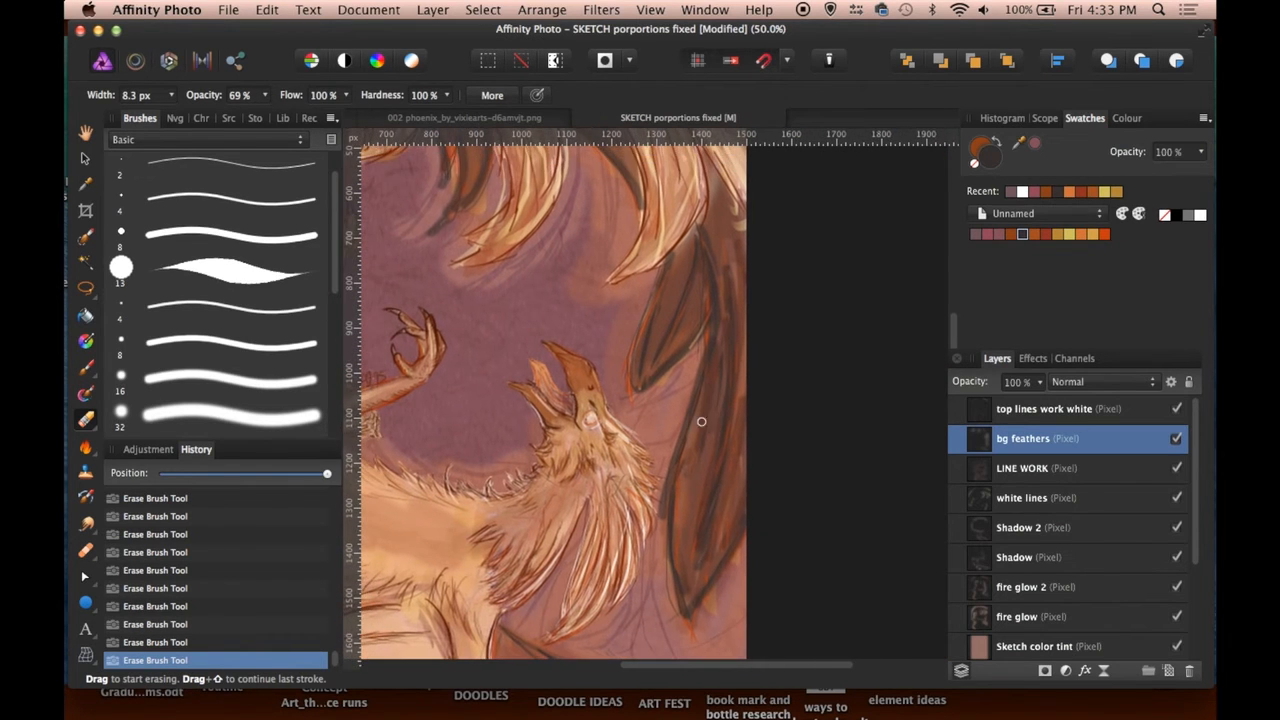
scroll(600, 350, left, 3)
scroll(555, 330, left, 3)
scroll(552, 306, up, 1)
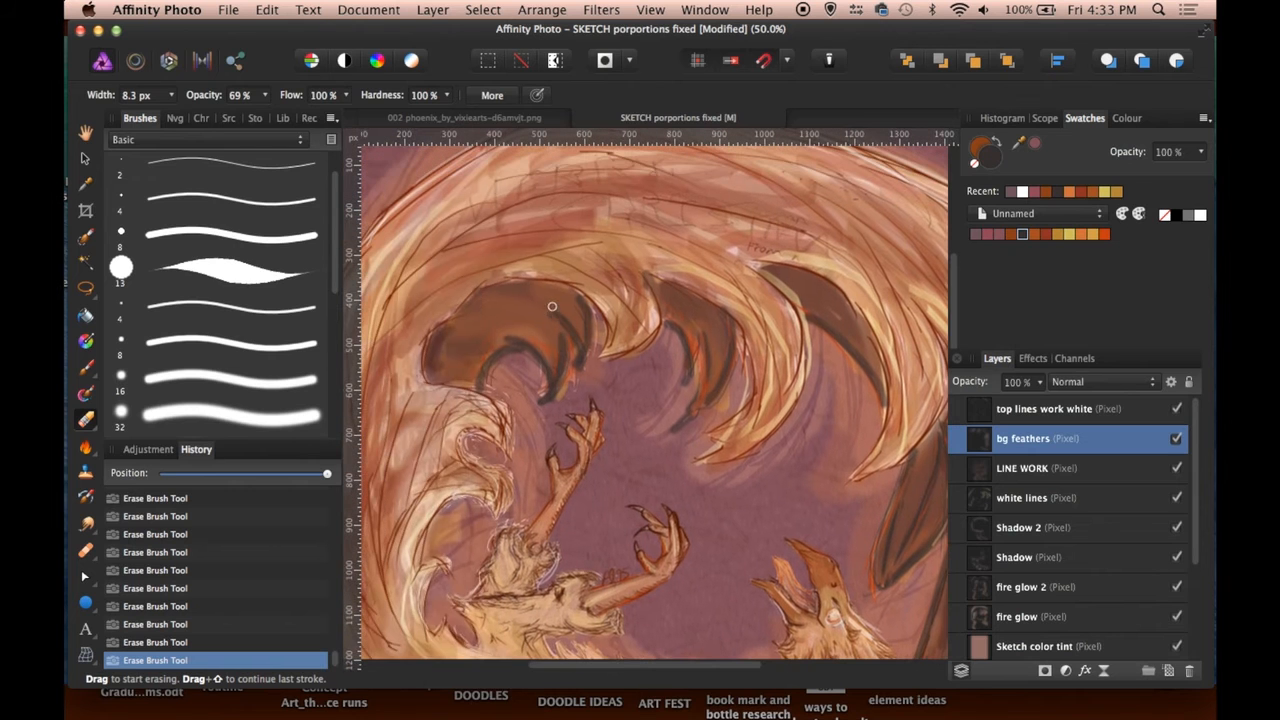
scroll(480, 386, down, 3)
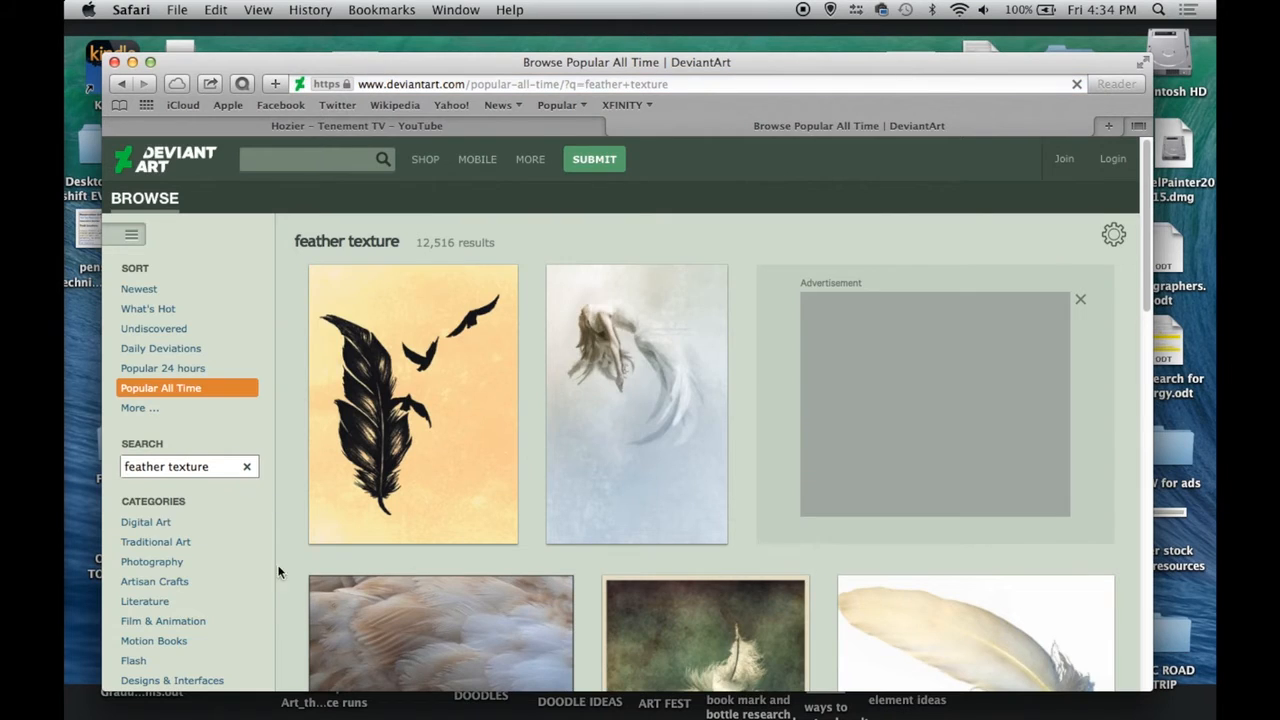
- In Safari, browse the DeviantArt feather texture results and open the Feather Texture photo of layered plumage
scroll(283, 596, down, 5)
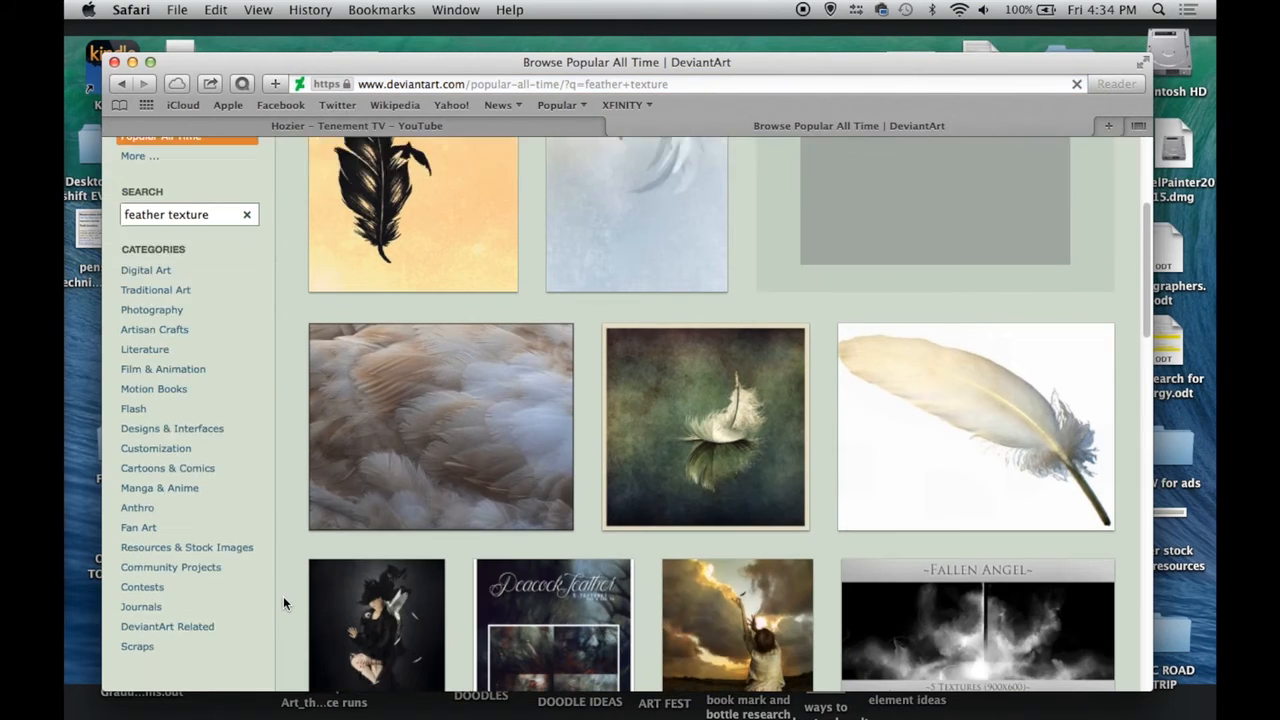
click(435, 458)
scroll(448, 517, down, 5)
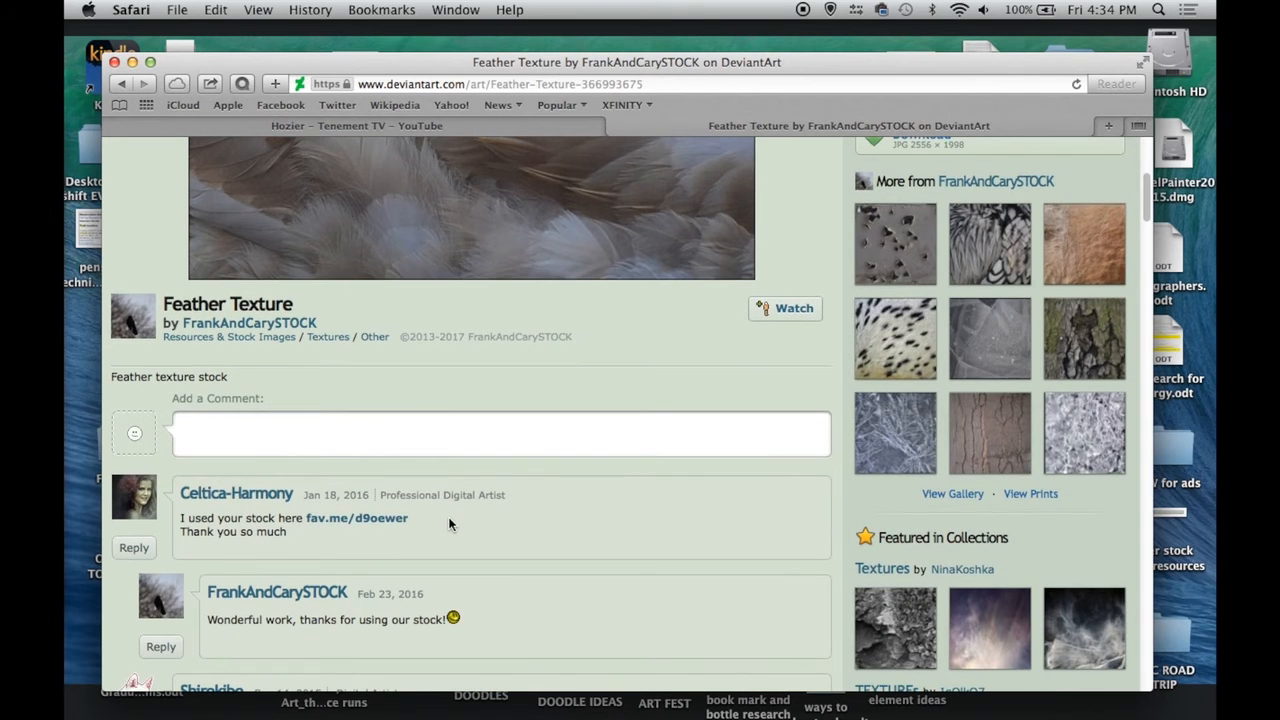
scroll(449, 523, up, 2)
- Open the stock artist's page in a new tab and bring up their Stock Rules
right_click(262, 490)
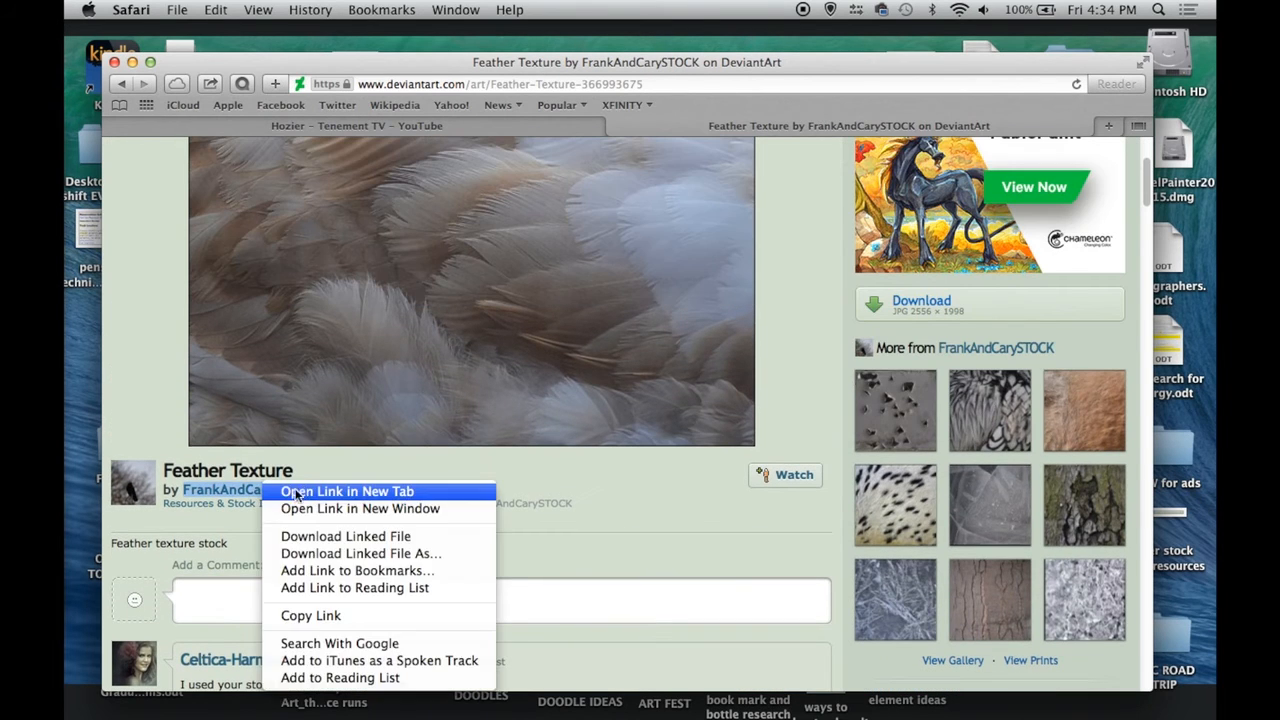
click(300, 490)
click(830, 126)
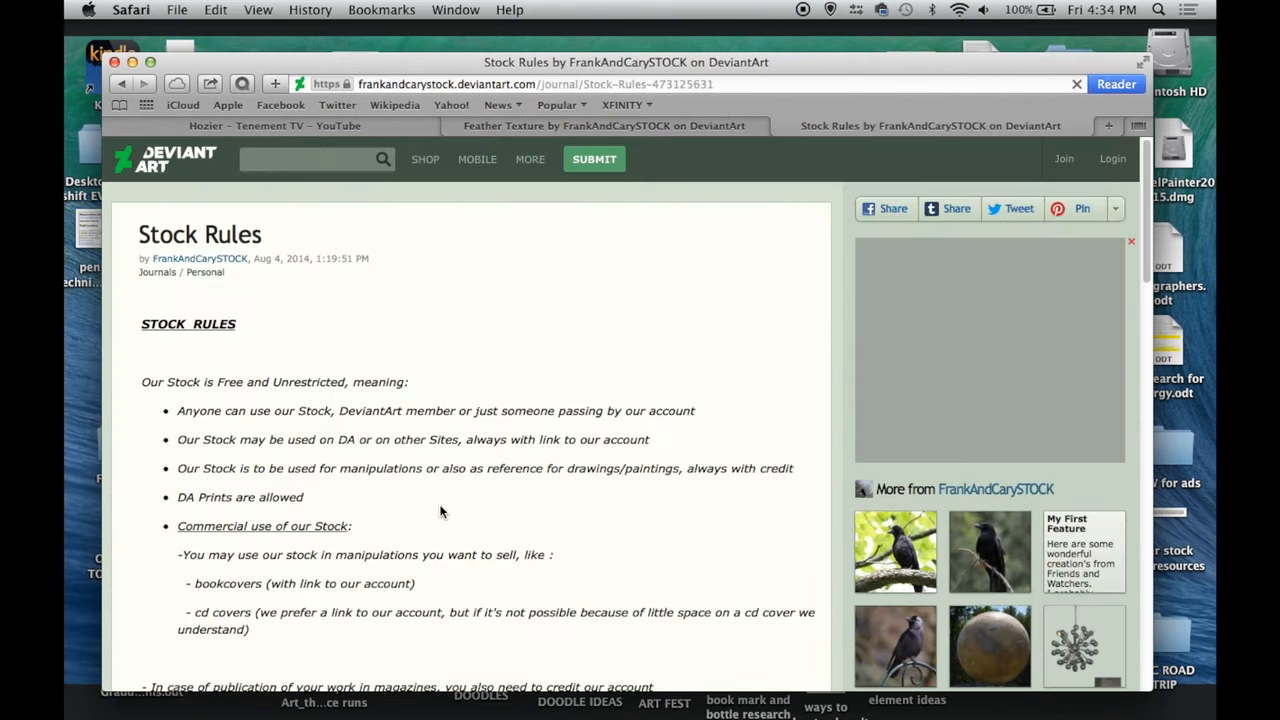
- Read through the stock artist's Stock Rules on permitted and commercial use
scroll(440, 512, down, 5)
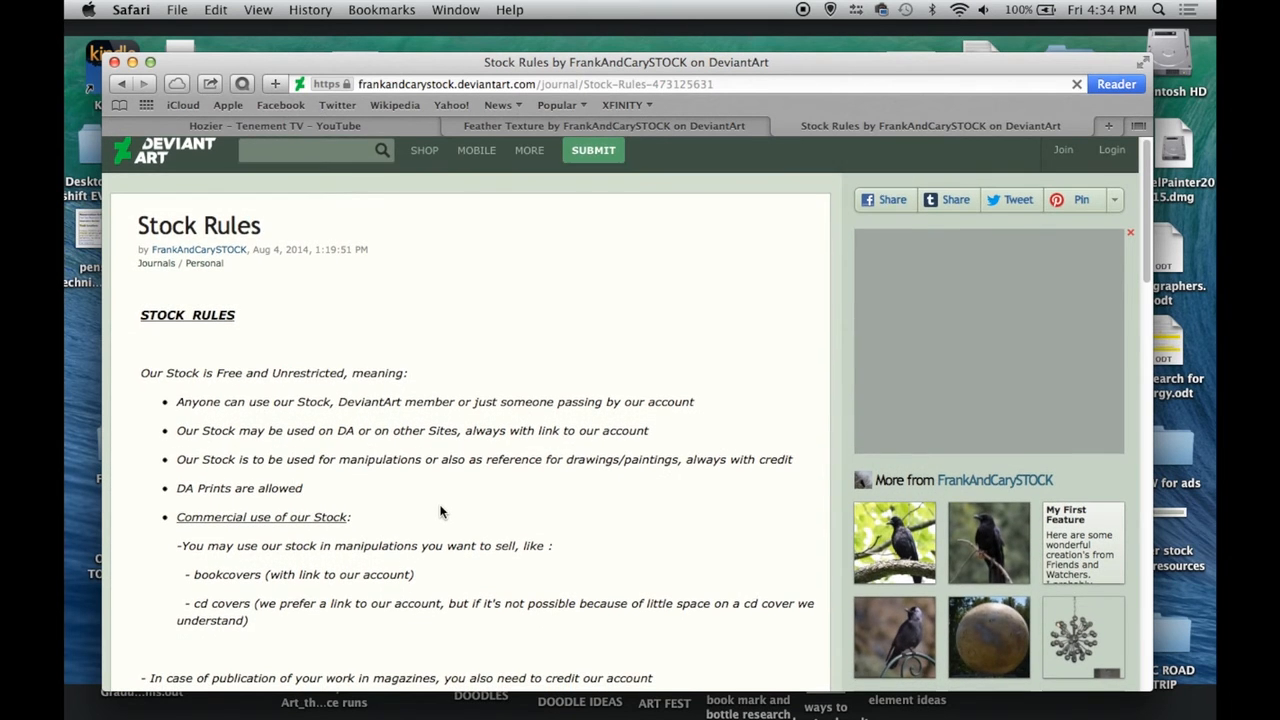
scroll(440, 512, down, 1)
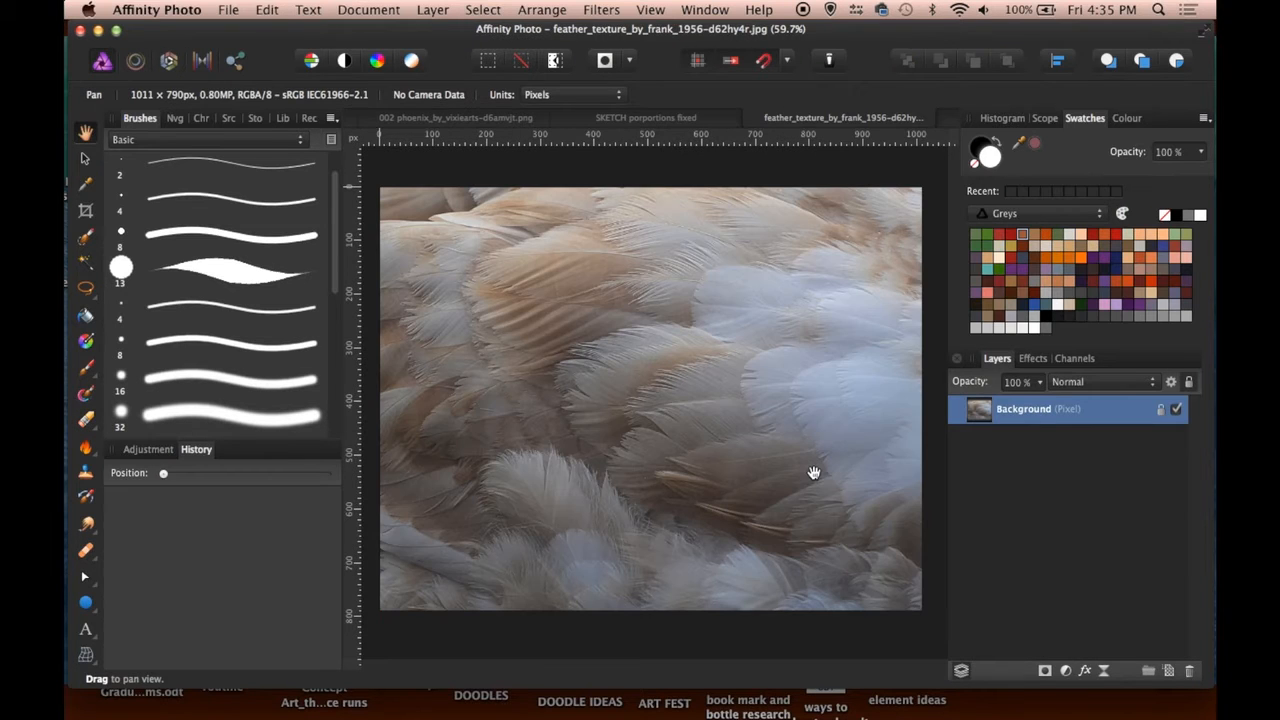
- In Affinity Photo, copy the whole feather texture image into the SKETCH porportions fixed document, then rotate and enlarge it to cover the canvas
key(super+a)
key(super+c)
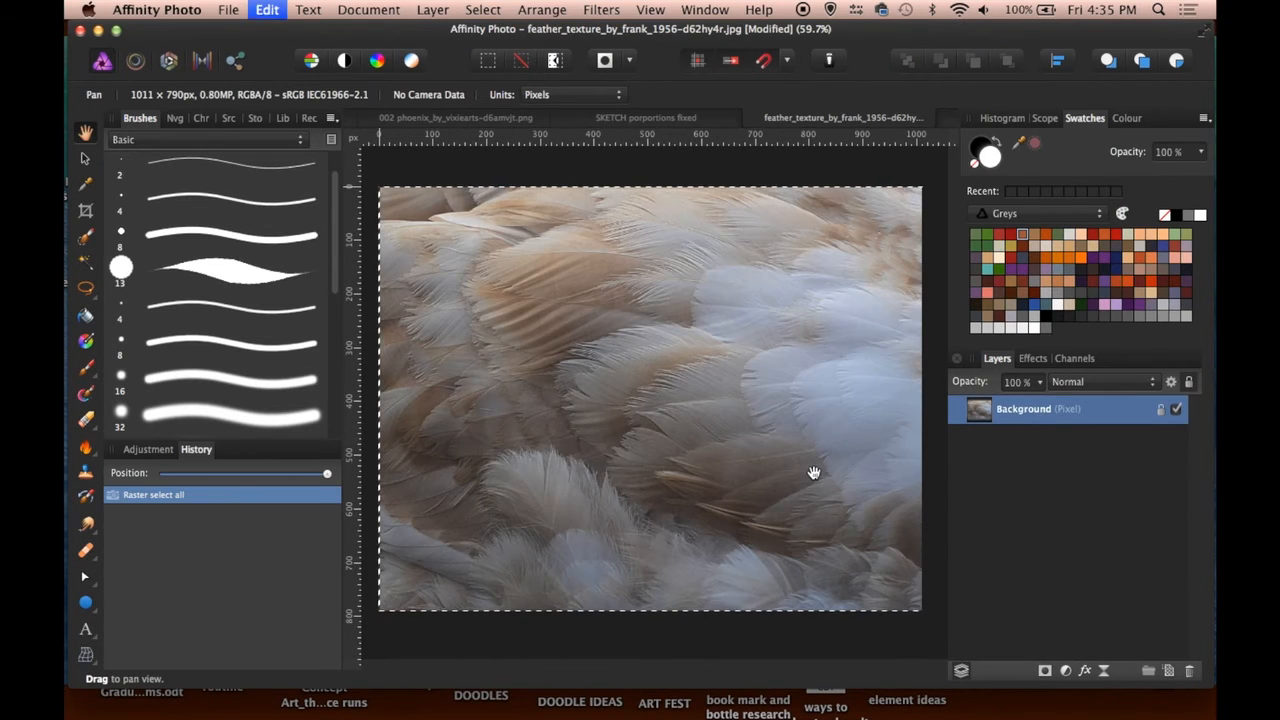
key(super+v)
drag(636, 339, 737, 418)
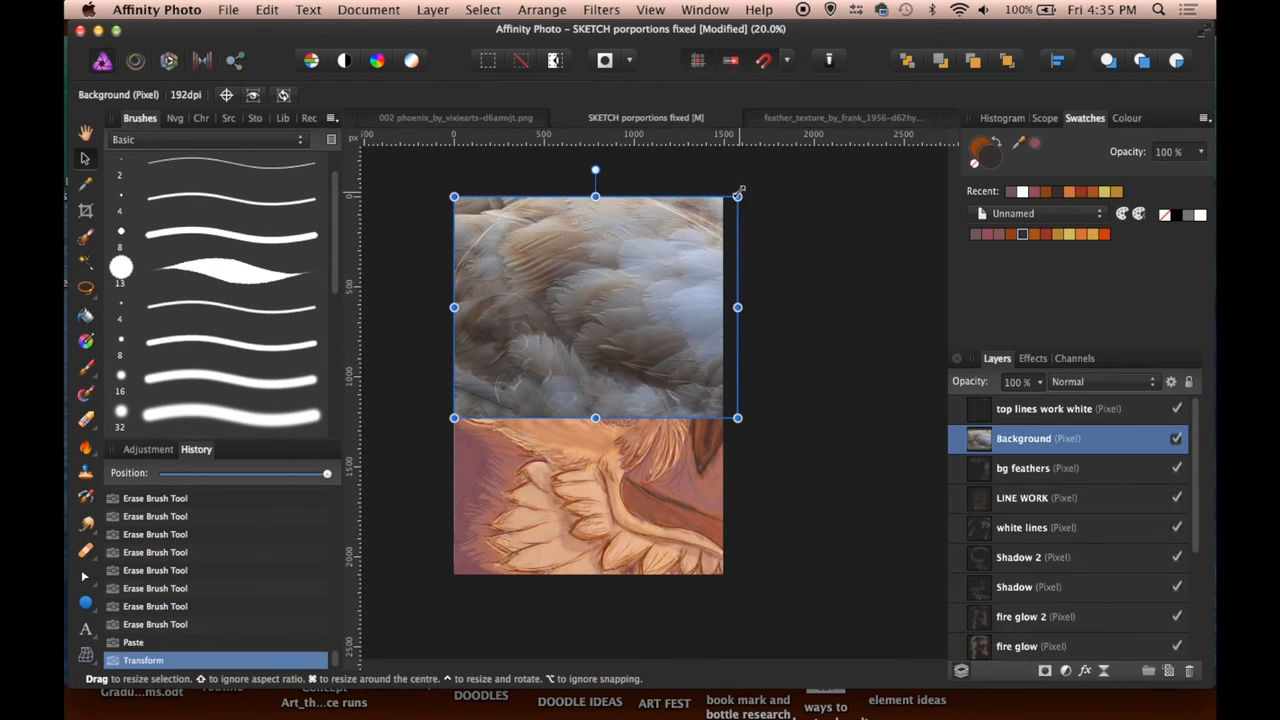
drag(742, 191, 674, 437)
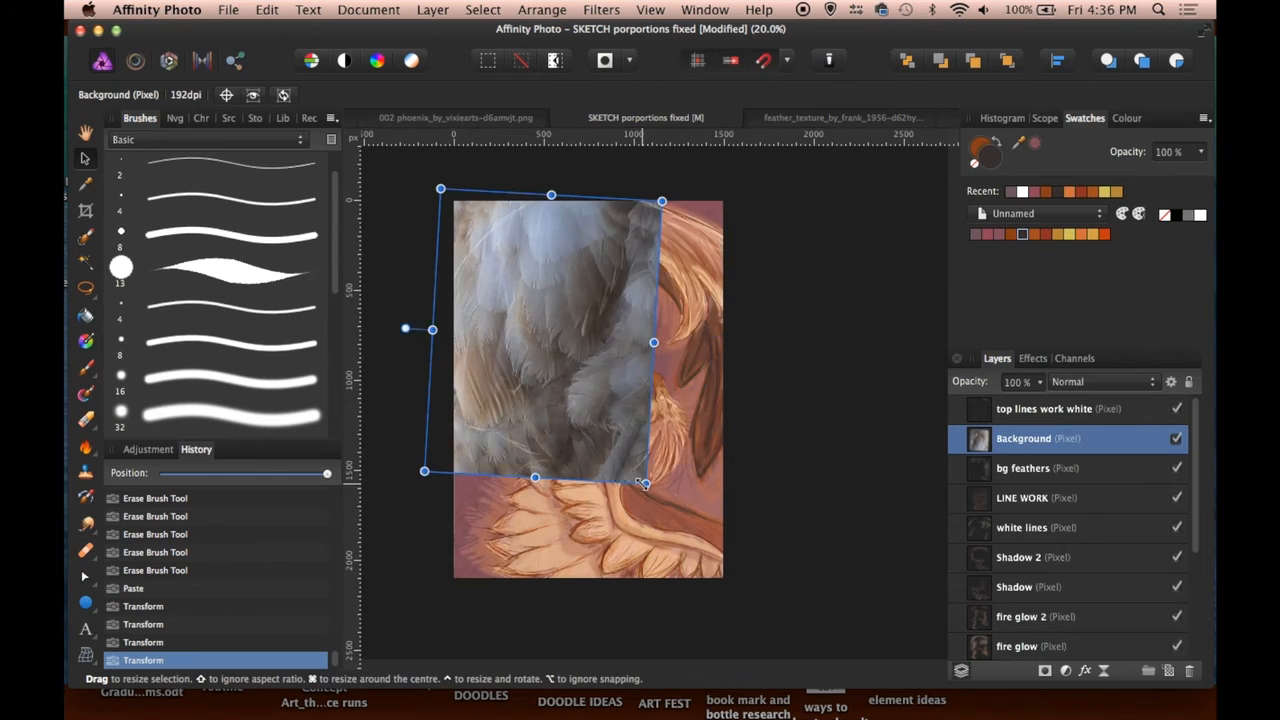
drag(646, 483, 755, 606)
key(space)
- Set the pasted feather layer to Soft Light at 100% opacity and readjust its transform over the artwork
click(1095, 381)
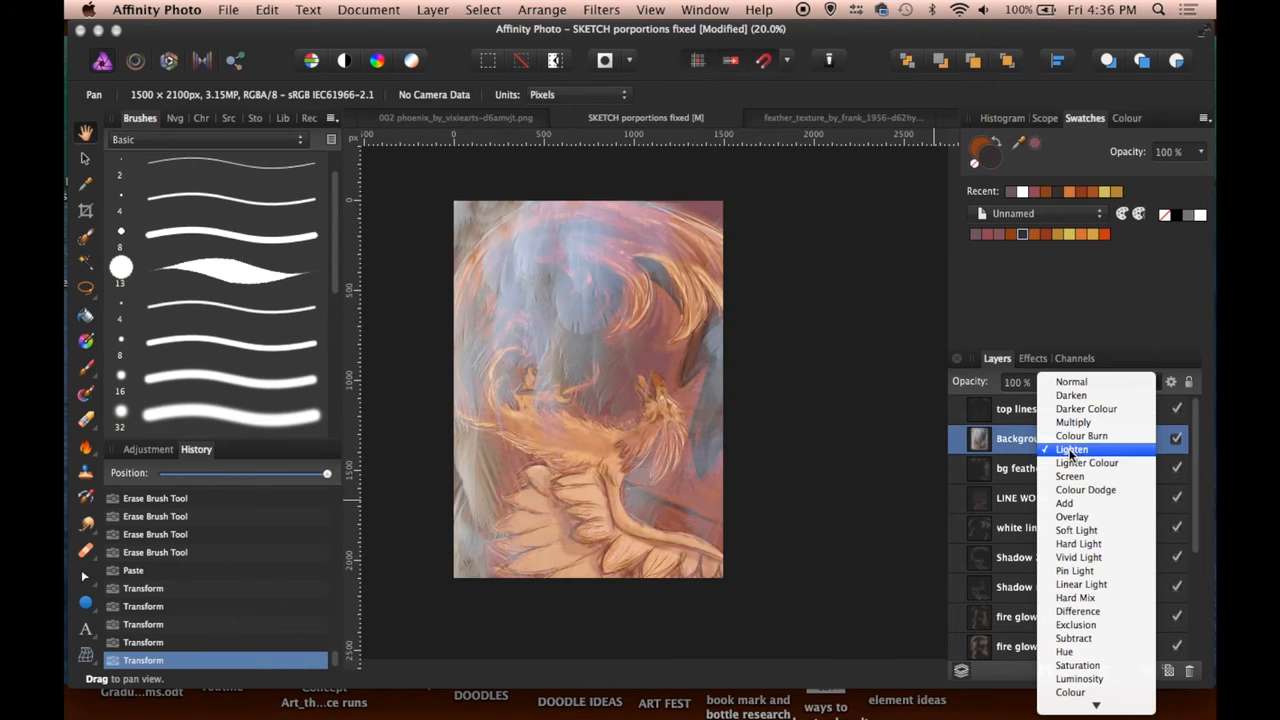
click(1086, 681)
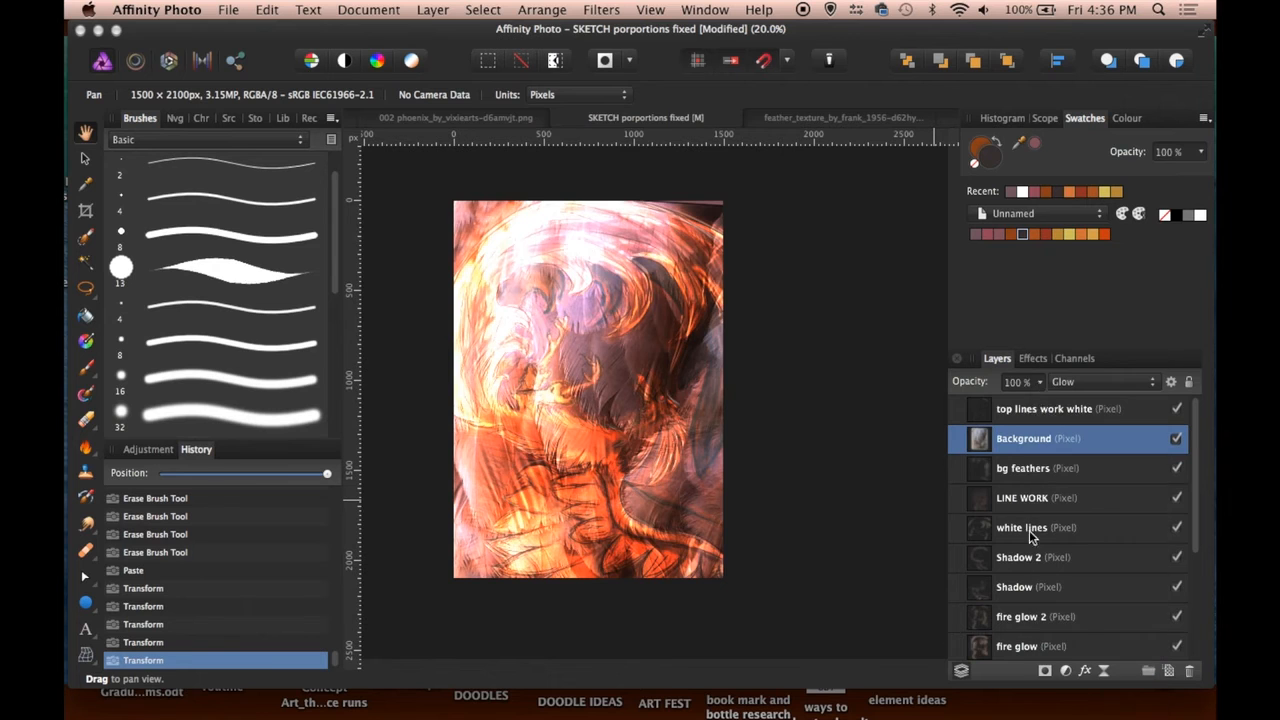
click(1039, 381)
drag(1046, 405, 1091, 385)
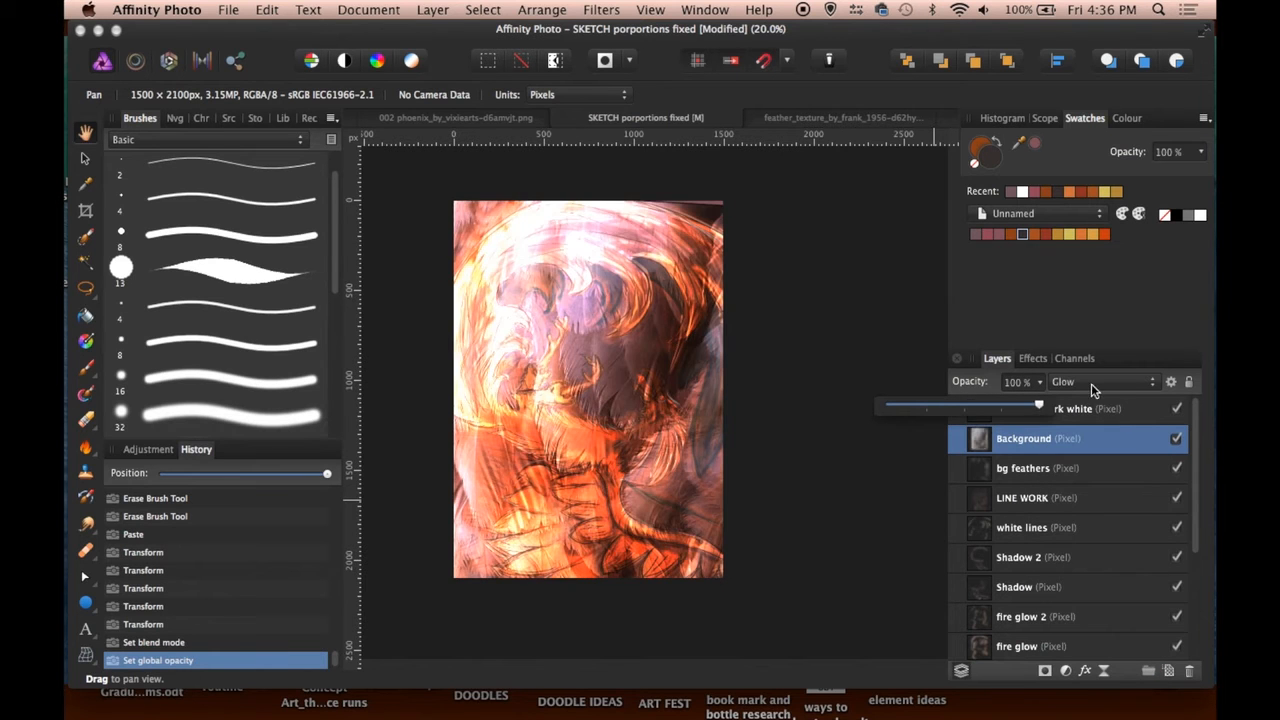
click(1041, 382)
click(1082, 382)
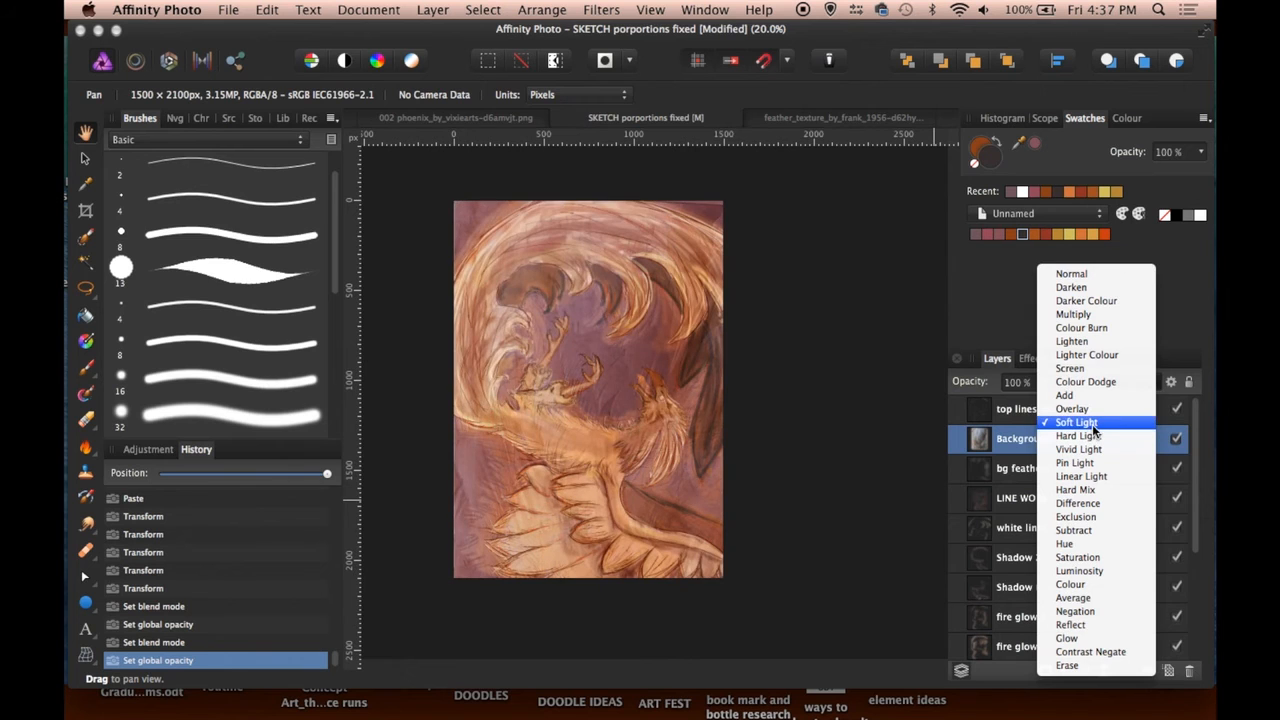
click(1094, 425)
key(v)
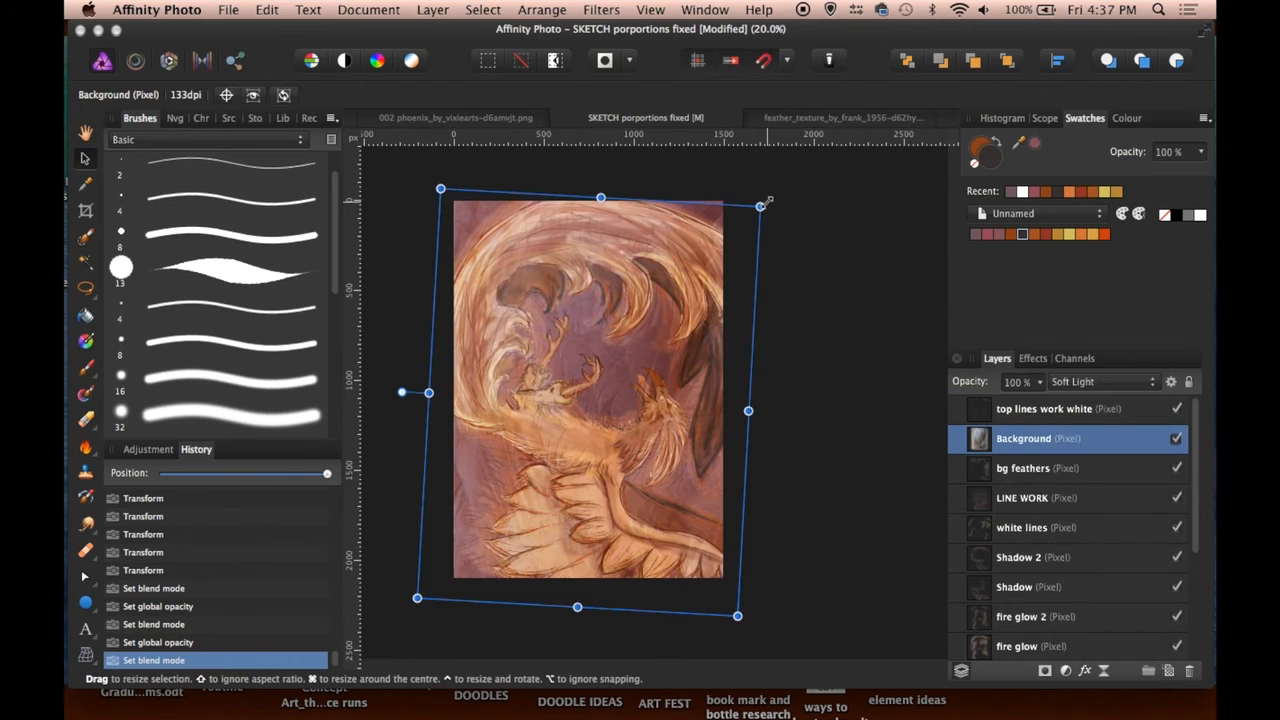
drag(769, 201, 732, 180)
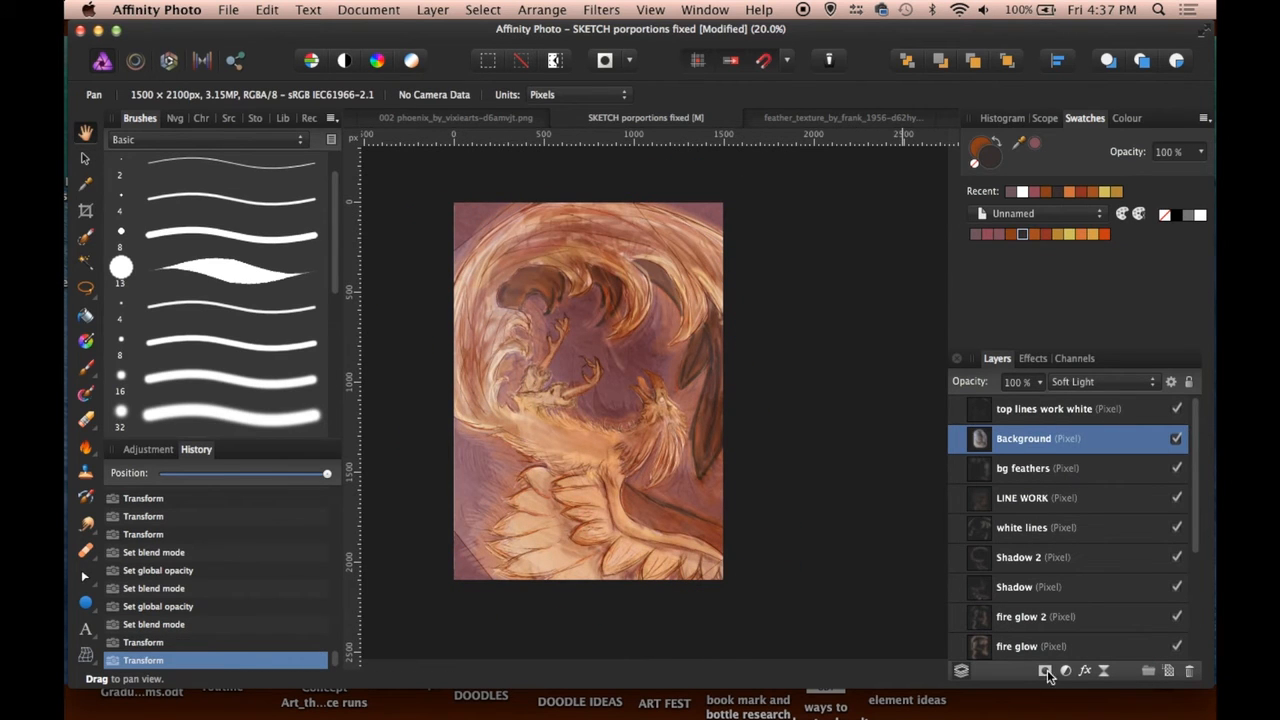
- Add a mask to the feather texture layer and paint black on it over the dragon's body, neck and head
click(1045, 673)
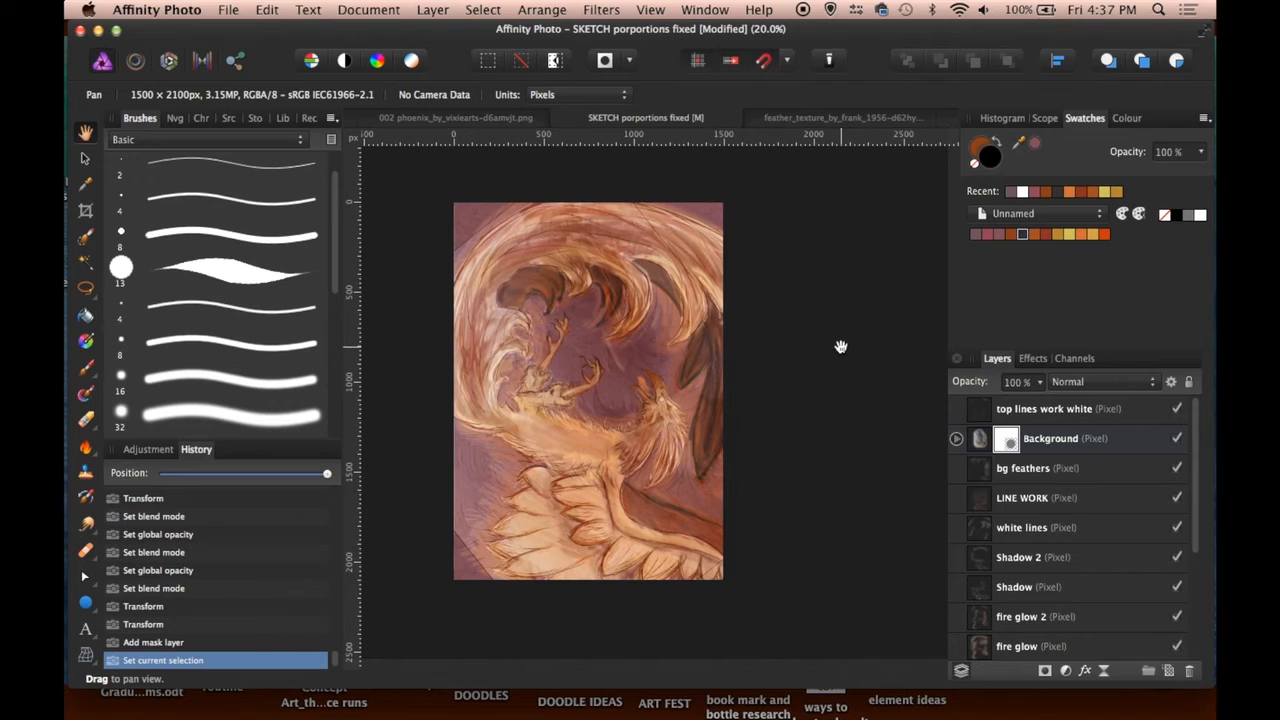
key(b)
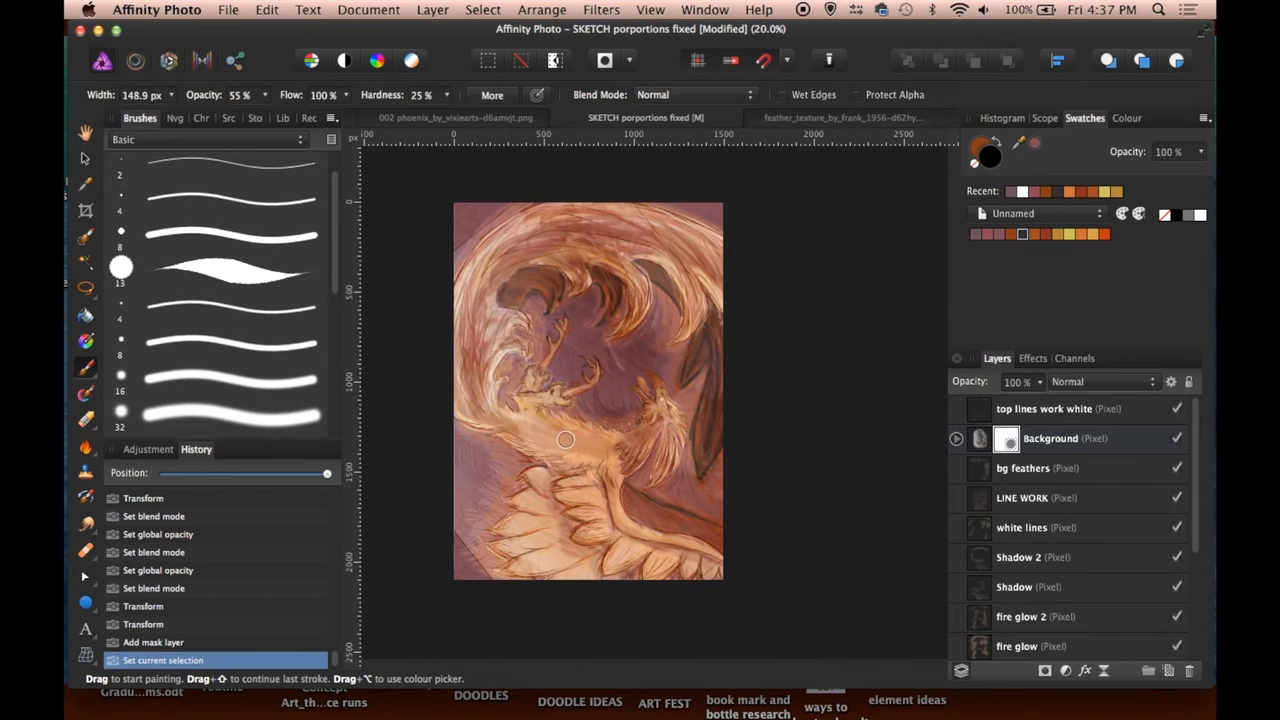
drag(566, 440, 636, 428)
drag(636, 428, 644, 392)
mouse_move(644, 392)
mouse_down()
mouse_move(646, 378)
mouse_move(631, 404)
mouse_move(670, 446)
mouse_up()
mouse_move(670, 446)
mouse_down()
mouse_move(628, 462)
mouse_move(625, 450)
mouse_up()
drag(625, 450, 622, 436)
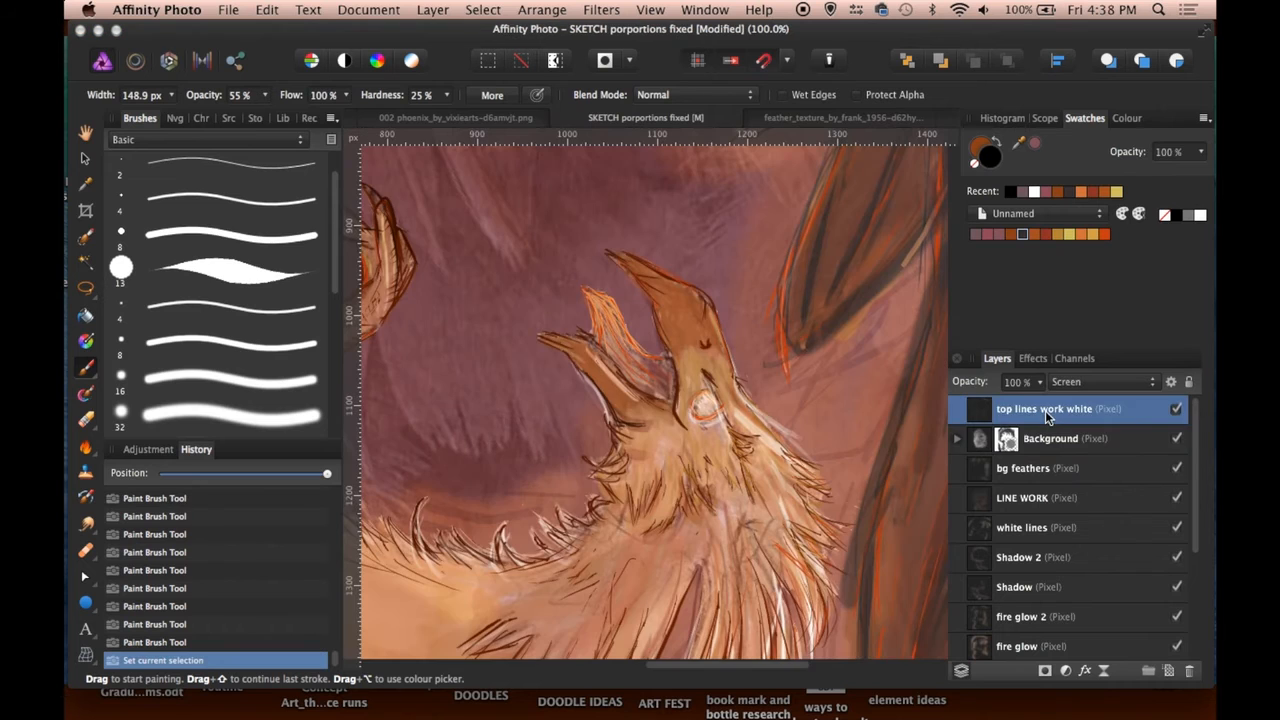
- Add a pixel layer on top, dab soft white over the dragon's eye and set the layer's blend mode to Glow
key(shift+super+n)
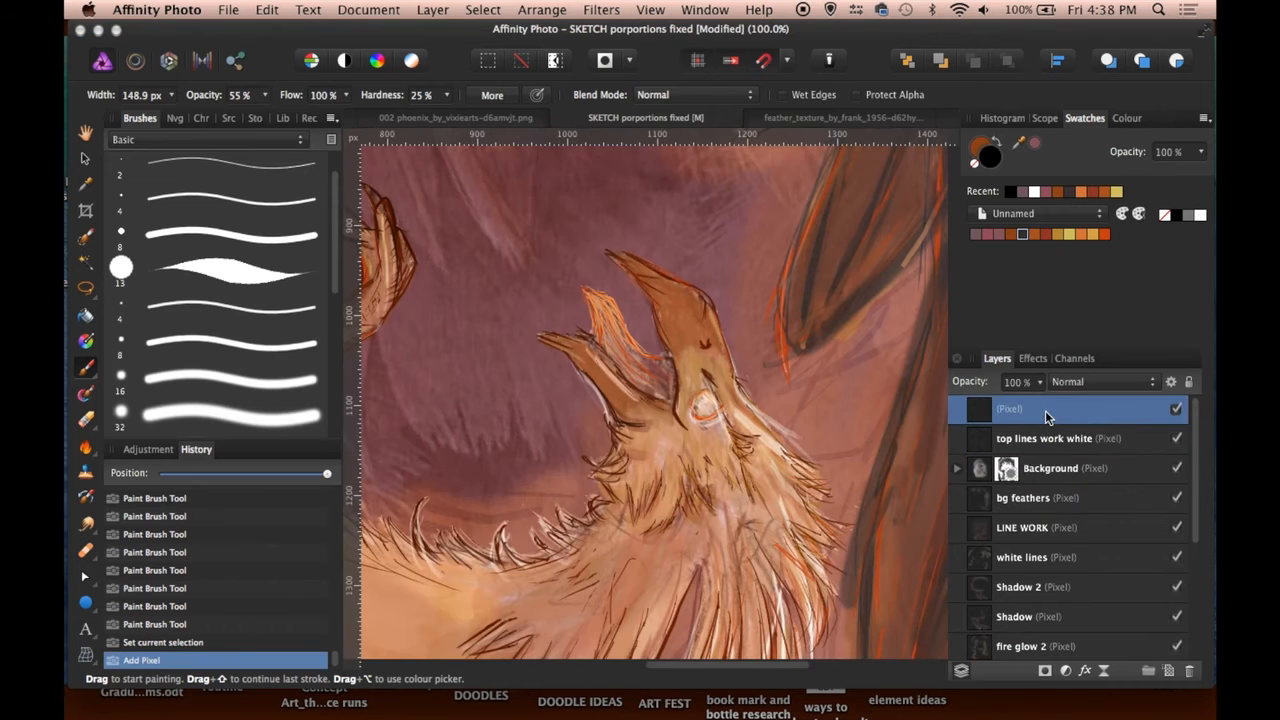
click(1034, 192)
click(695, 405)
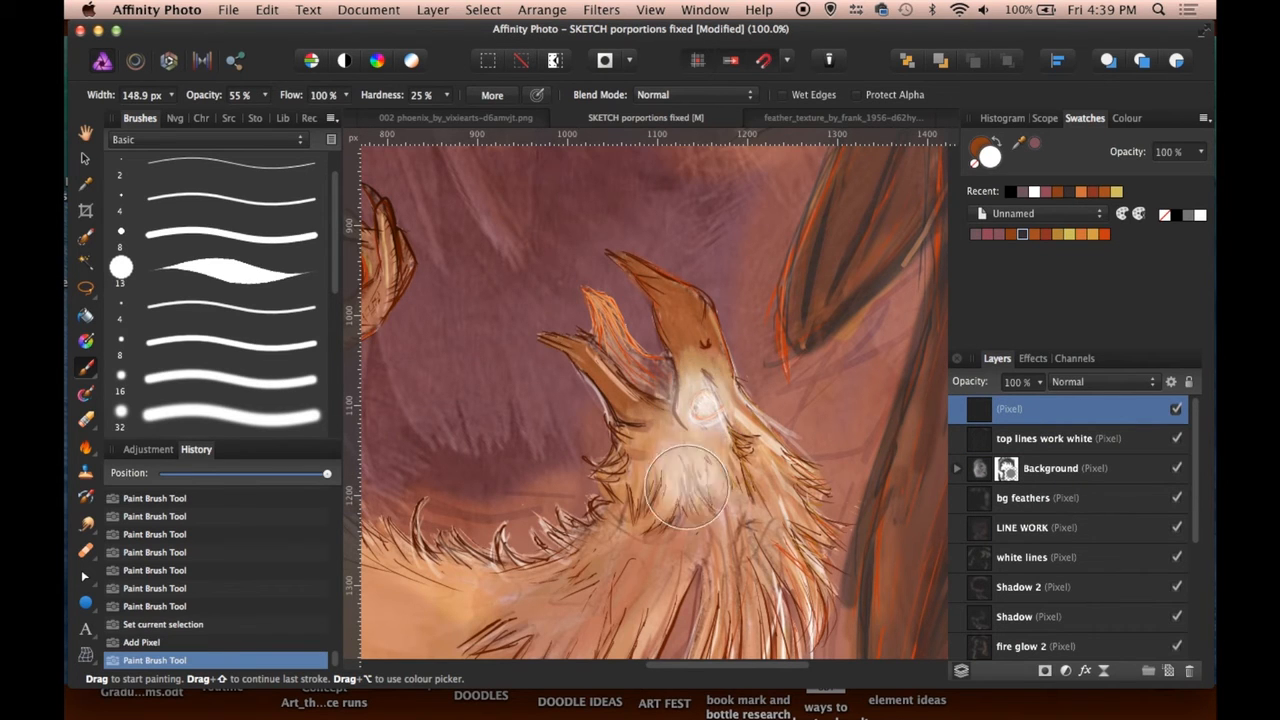
click(1098, 384)
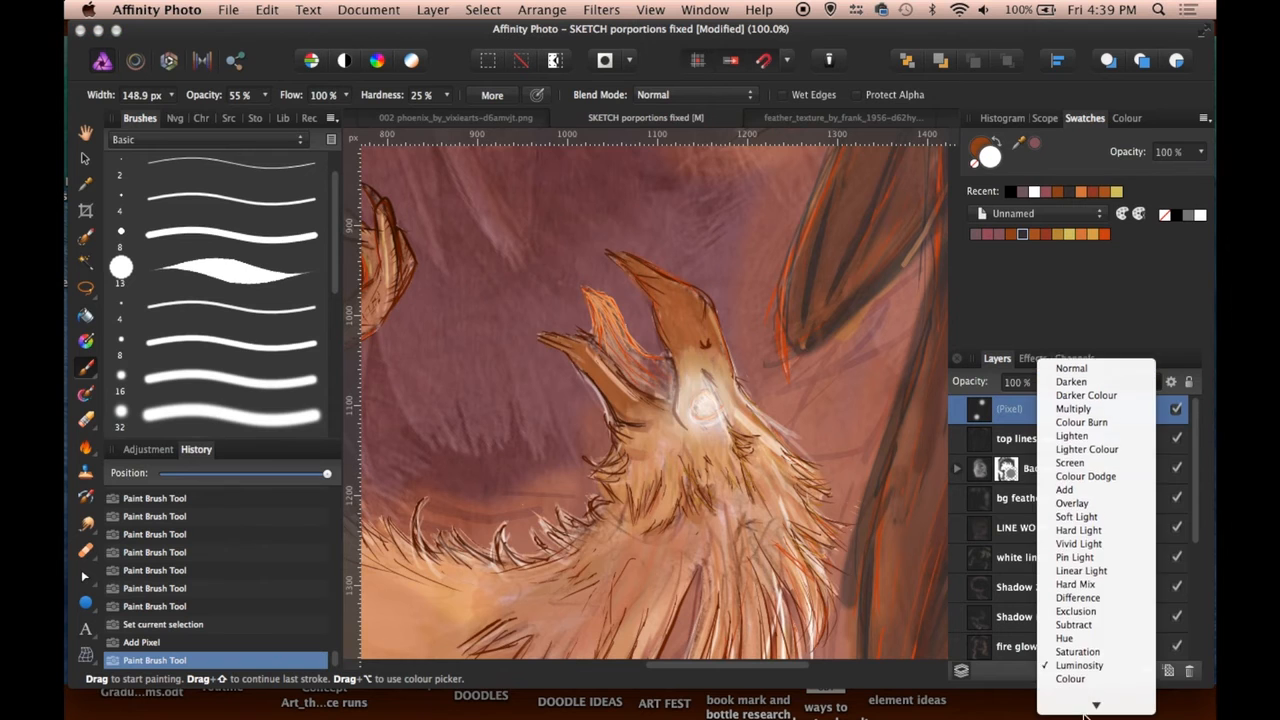
click(1085, 679)
click(1177, 410)
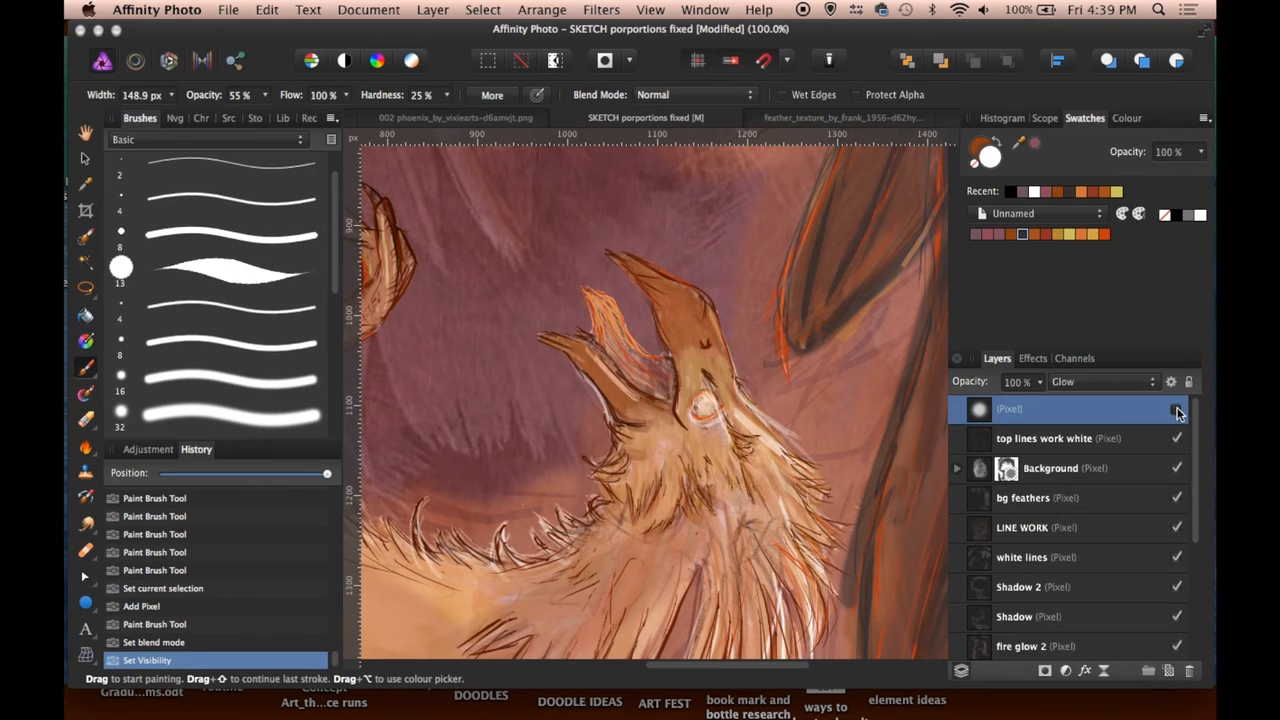
click(1177, 410)
- On another new top layer, paint yellow over the dragon's body and neck with the 80 px OIL PAINT brush
key(super+minus)
key(super+minus)
click(243, 177)
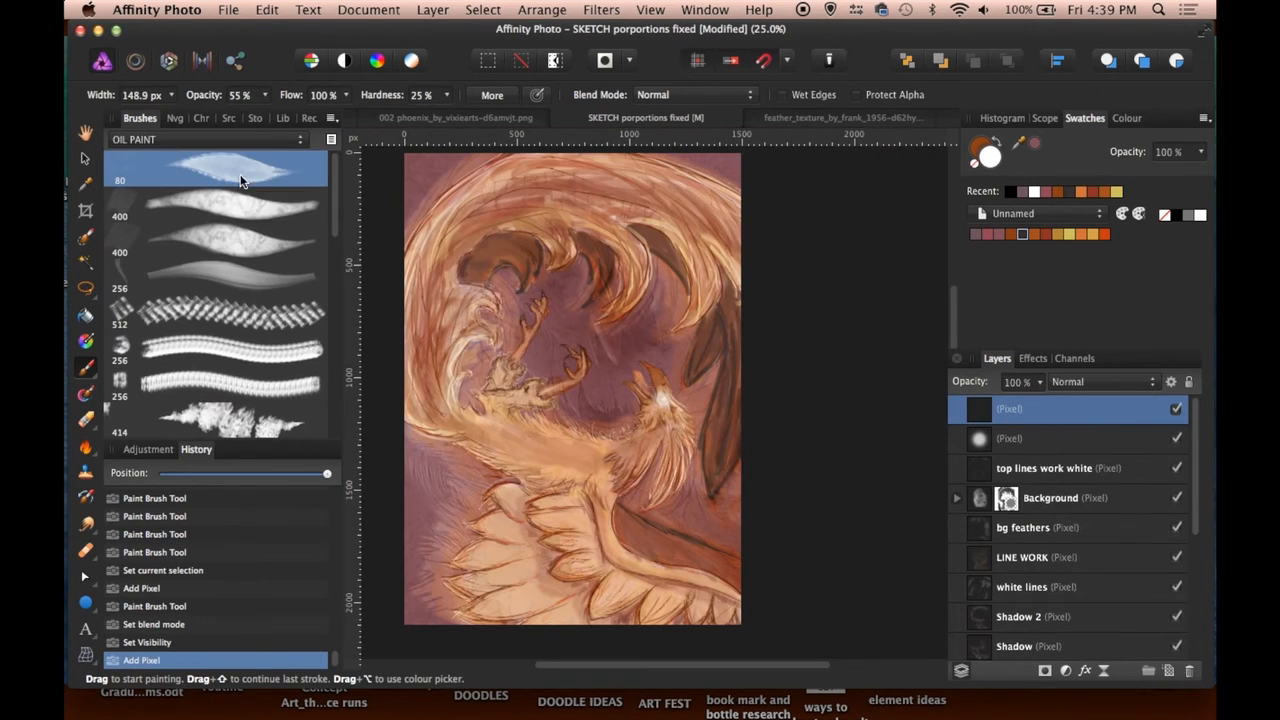
click(1068, 234)
mouse_move(530, 412)
mouse_down()
mouse_move(582, 454)
mouse_move(514, 442)
mouse_move(566, 440)
mouse_move(573, 473)
mouse_up()
- Set the yellow paint layer's blend mode to Reflect and its opacity to 38%, comparing with the layer hidden
click(1100, 381)
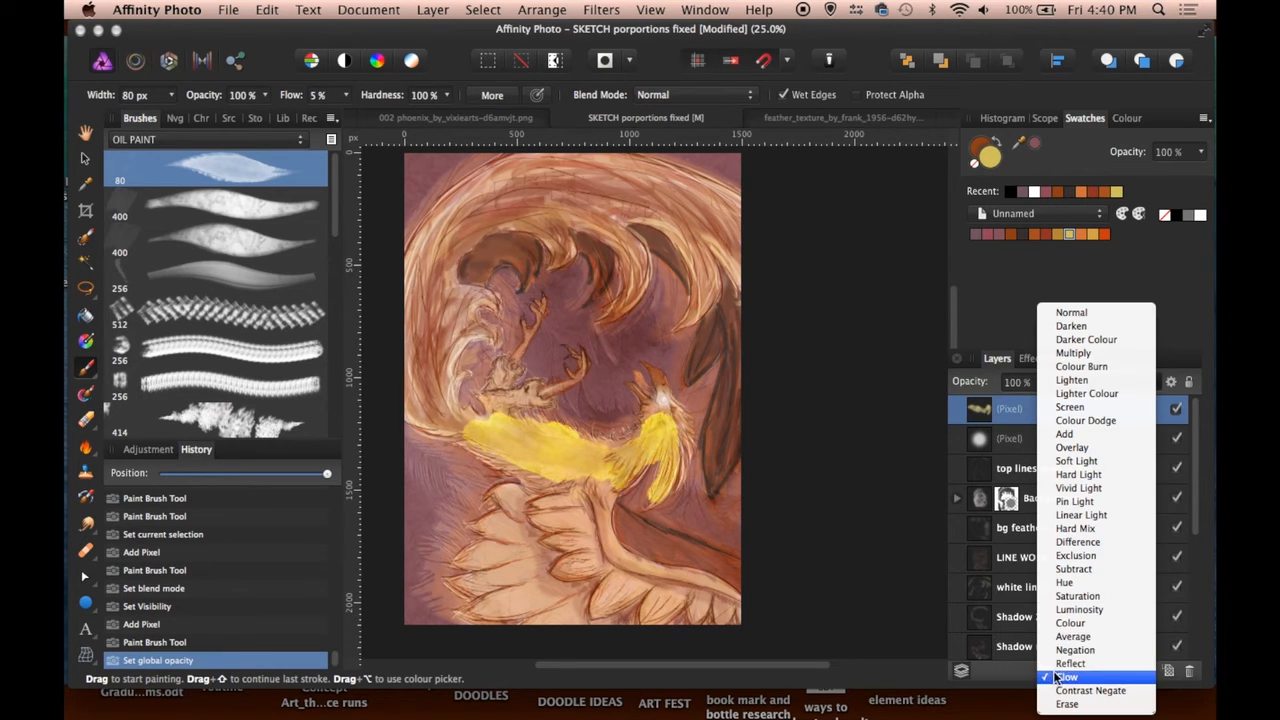
click(1085, 666)
drag(1039, 381, 946, 407)
click(1176, 408)
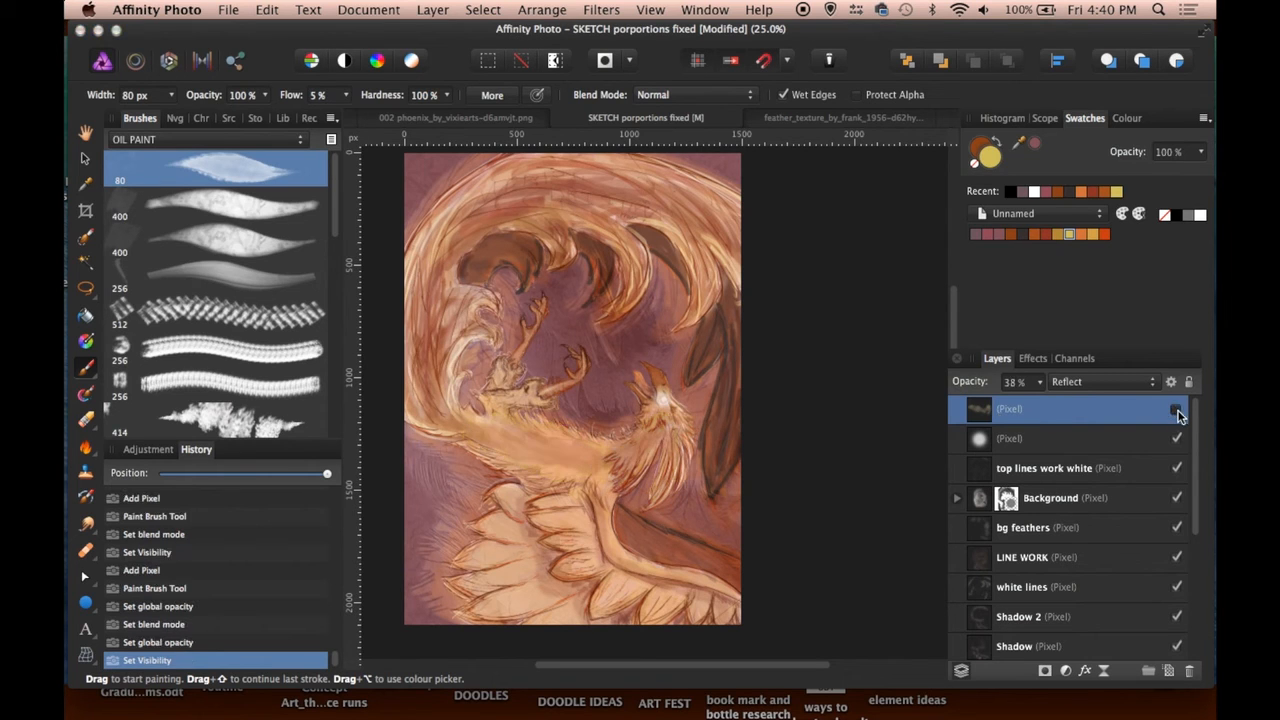
click(1176, 408)
- Extend the yellow paint from the body onto the wing with a 57.8 px brush and erase the excess among the wing feathers
key(bracketleft)
key(bracketleft)
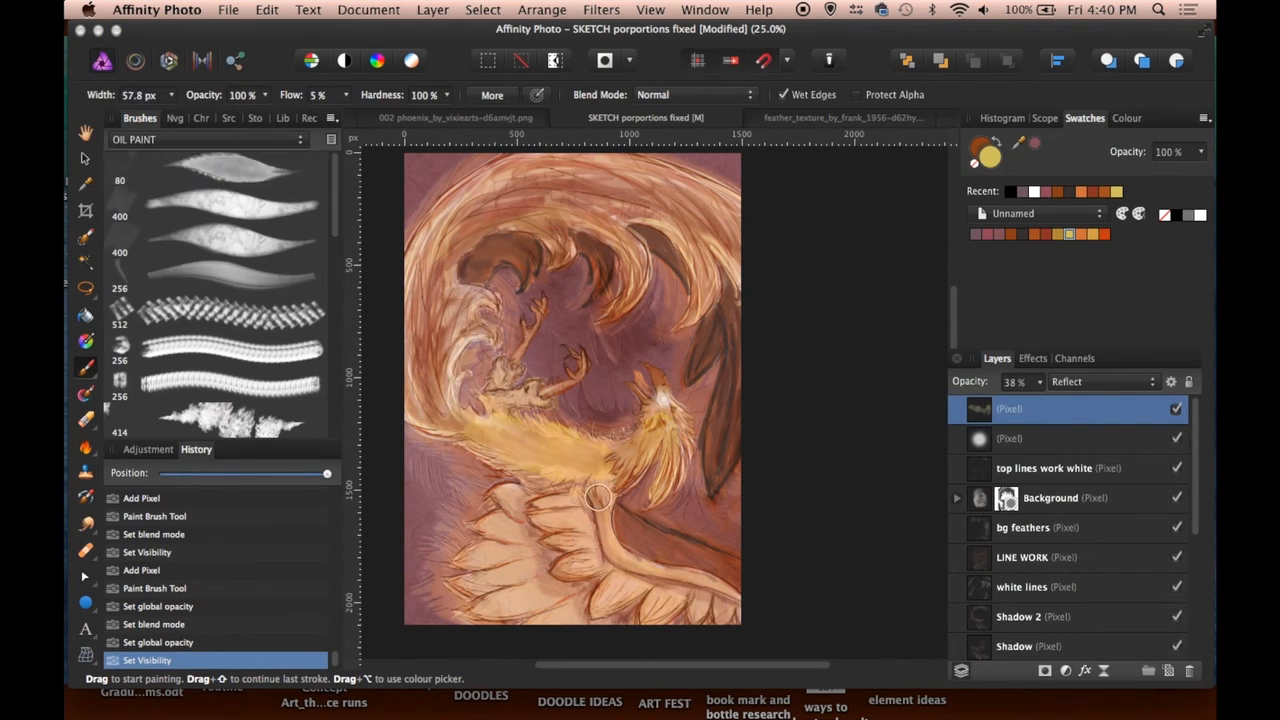
mouse_move(598, 497)
mouse_down()
mouse_move(621, 568)
mouse_move(717, 591)
mouse_move(614, 527)
mouse_move(502, 583)
mouse_move(518, 534)
mouse_move(642, 587)
mouse_up()
key(e)
click(586, 543)
key(bracketright)
key(bracketright)
key(bracketright)
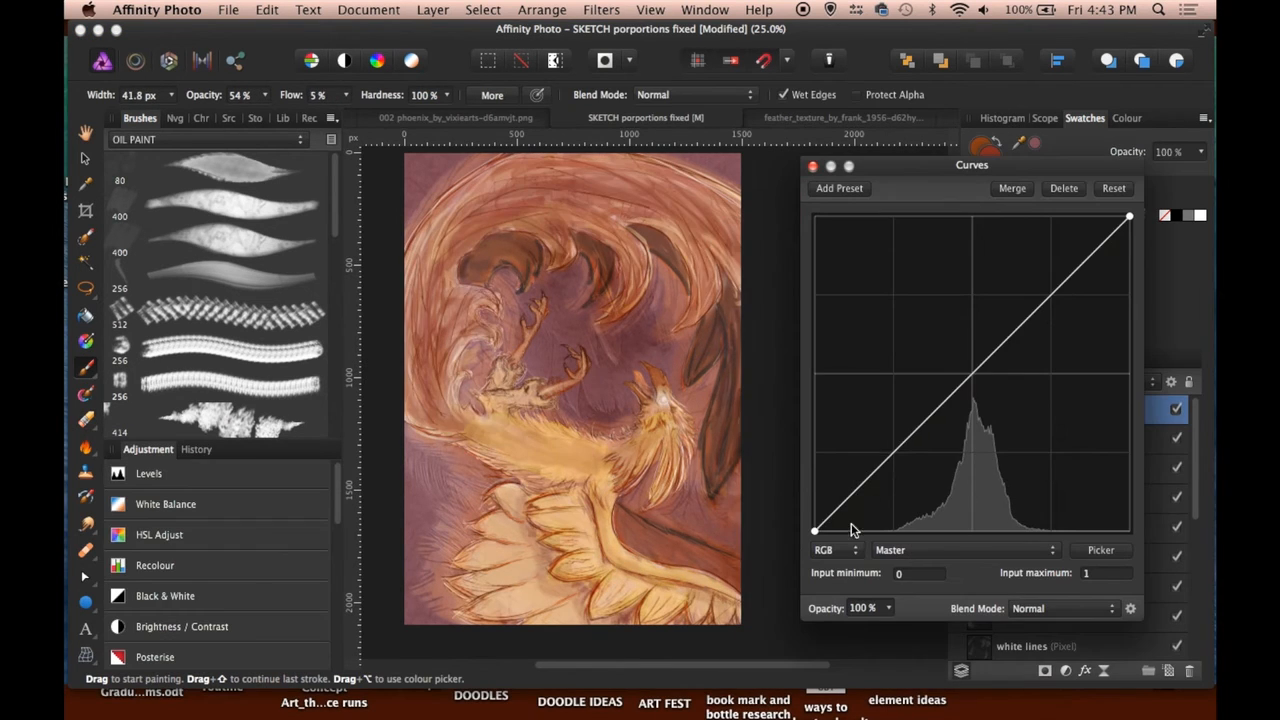
- Shape the Curves adjustment with one point pulling the shadows slightly darker and another near the highlights
drag(845, 497, 849, 503)
drag(1072, 266, 1078, 267)
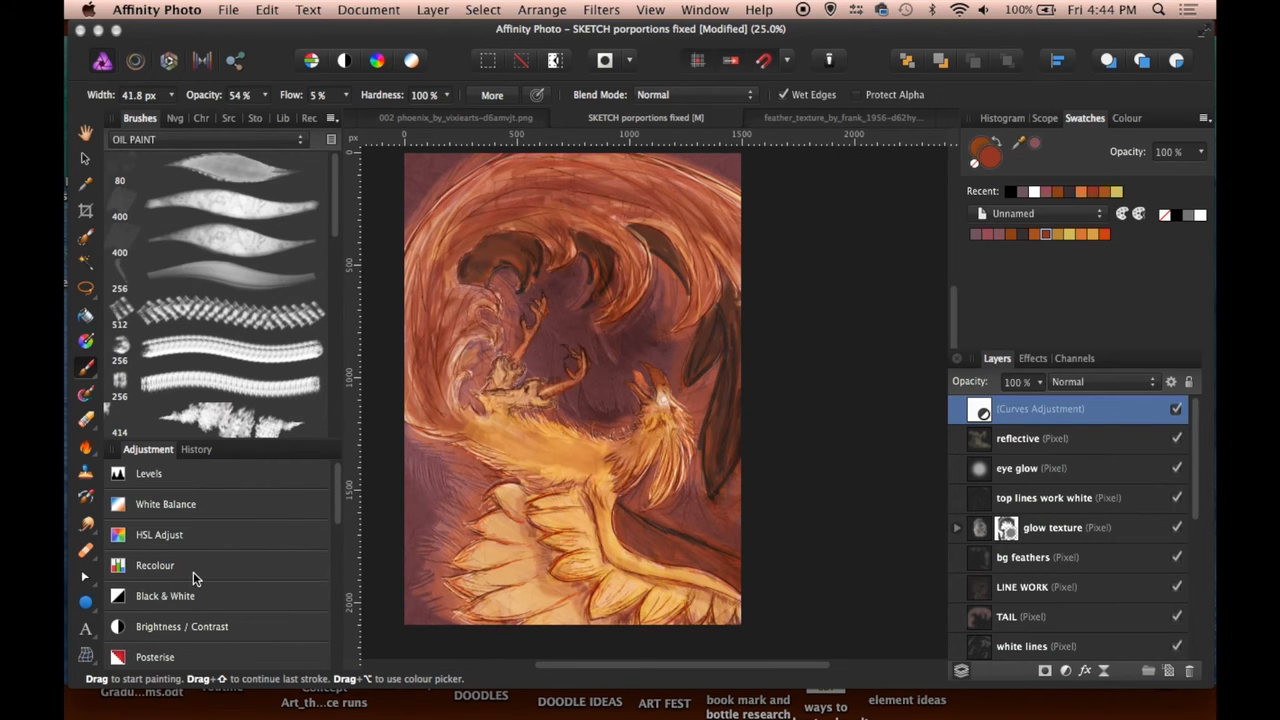
- Add a default Recolour adjustment with hue 58.6°, saturation 100%, Glow blend mode and 20% opacity
click(155, 565)
click(132, 617)
click(1060, 608)
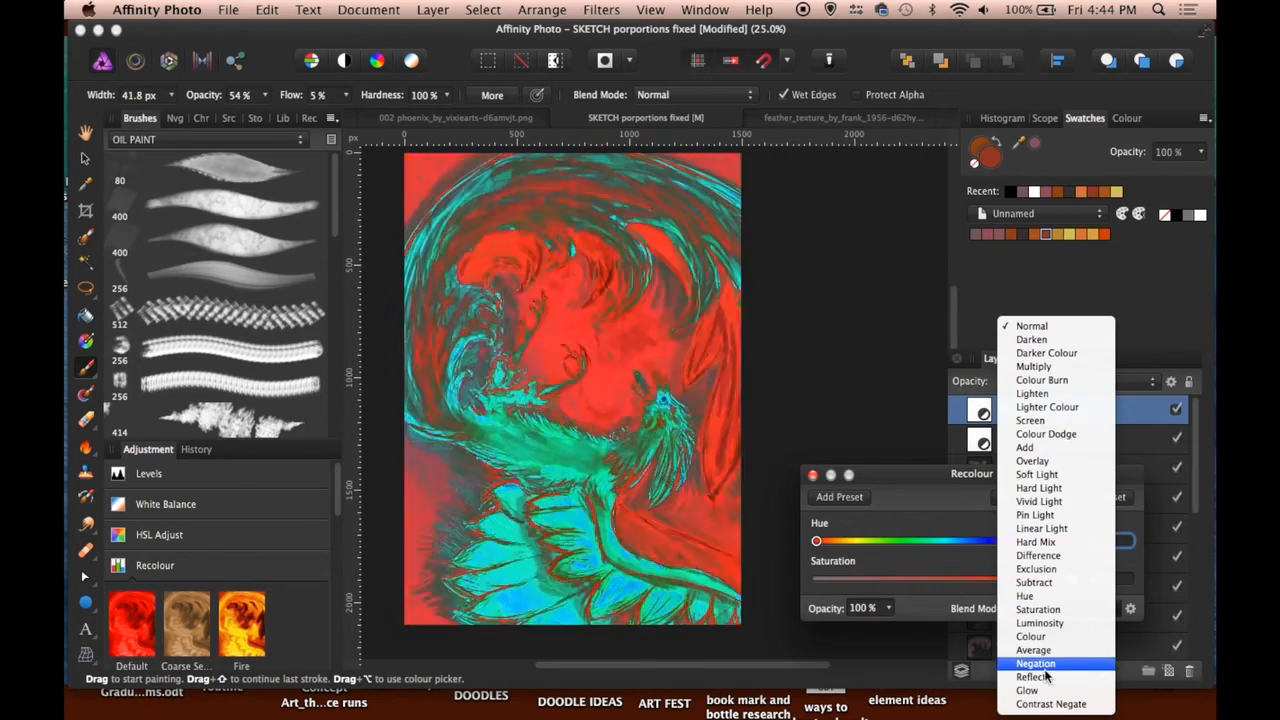
click(1030, 690)
click(858, 540)
click(870, 609)
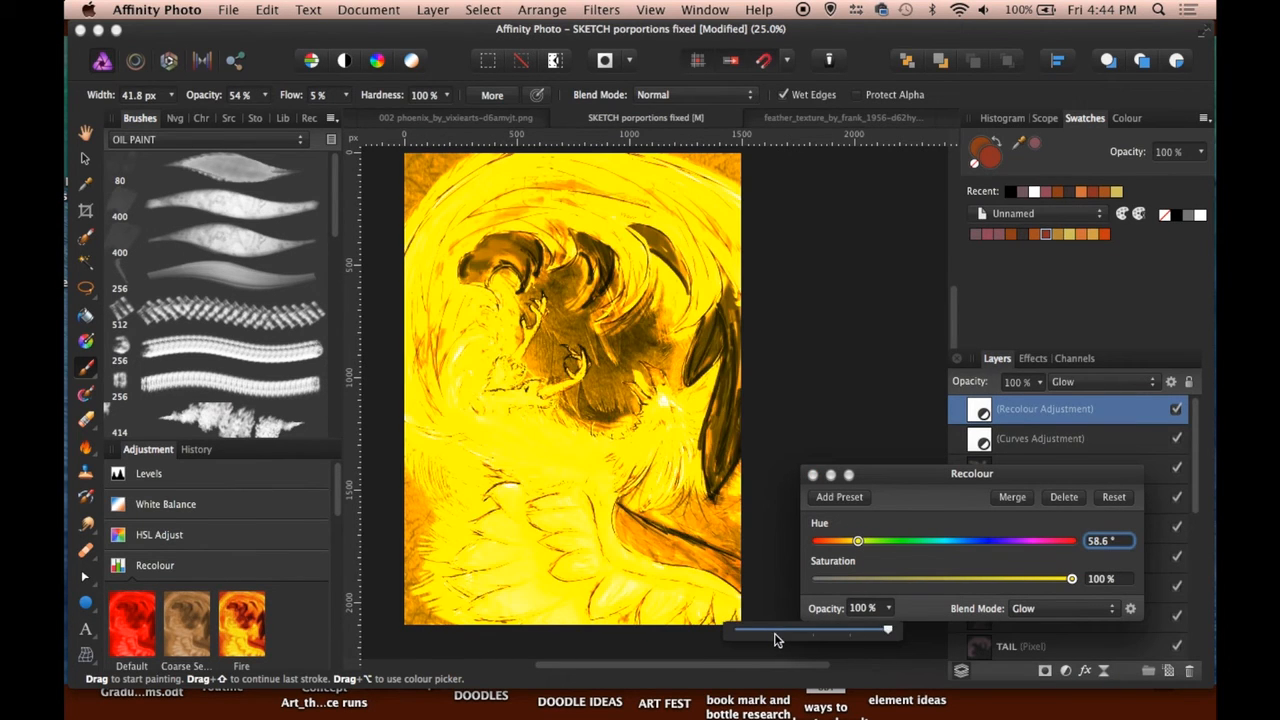
click(777, 634)
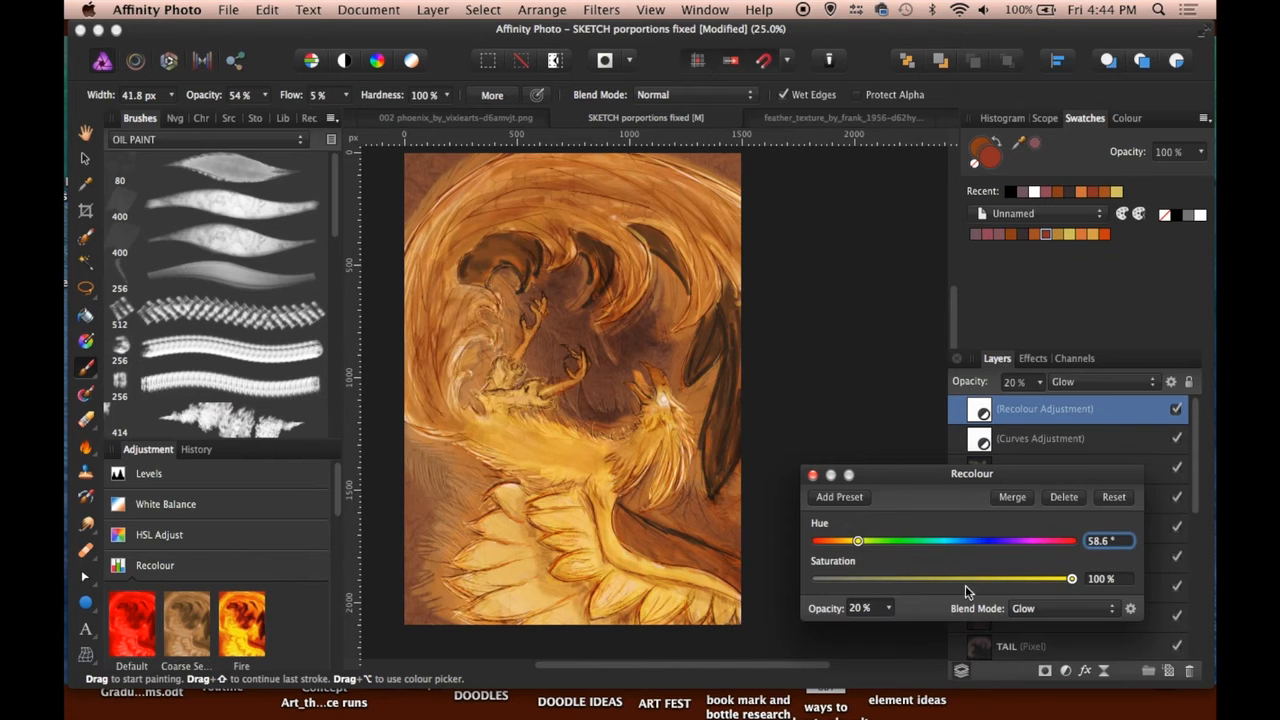
drag(966, 582, 1074, 578)
click(813, 476)
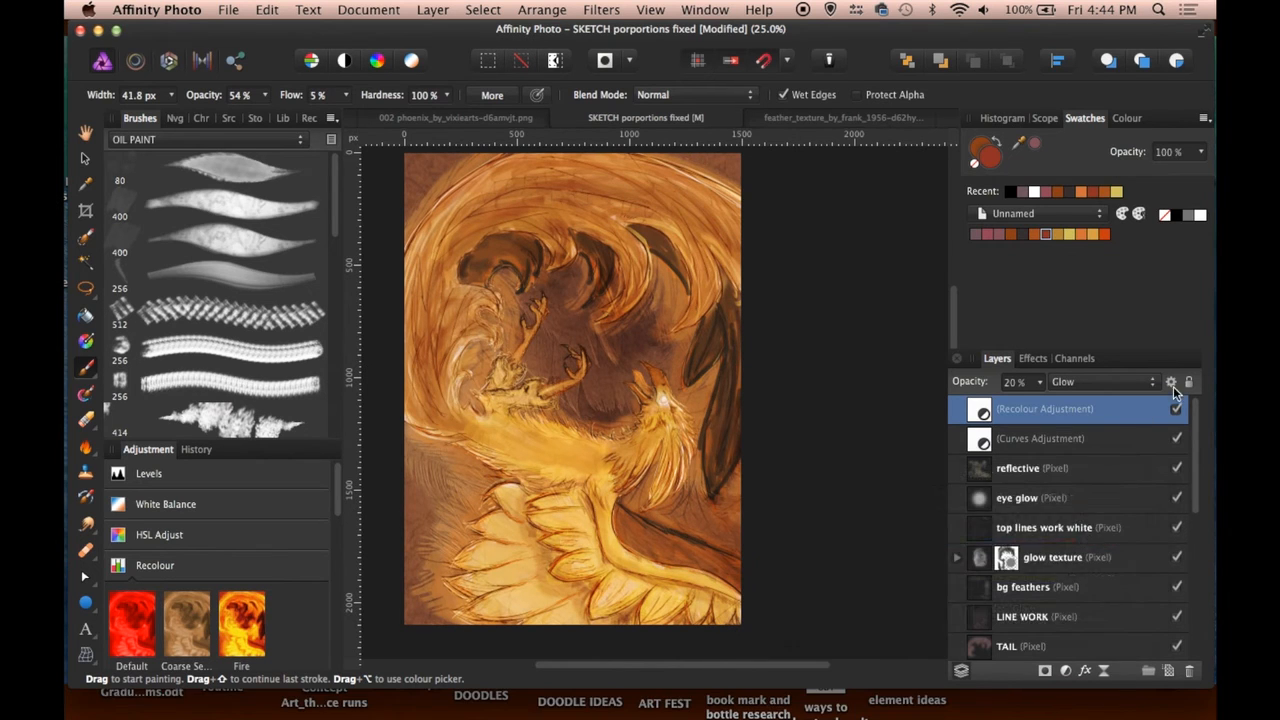
- In the Recolour layer's blend options, reset the source layer range and lower its highlight end to the bottom of the graph
click(1171, 381)
drag(1070, 182, 990, 182)
click(813, 559)
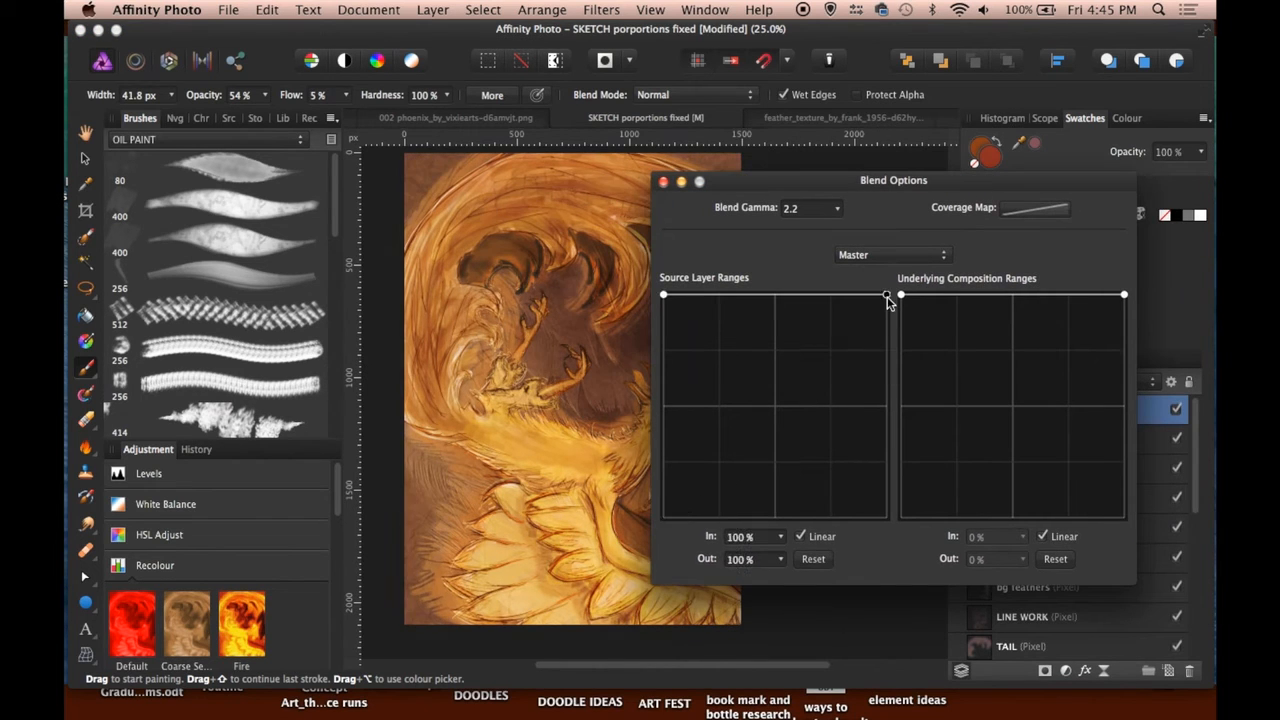
drag(886, 296, 886, 519)
click(663, 181)
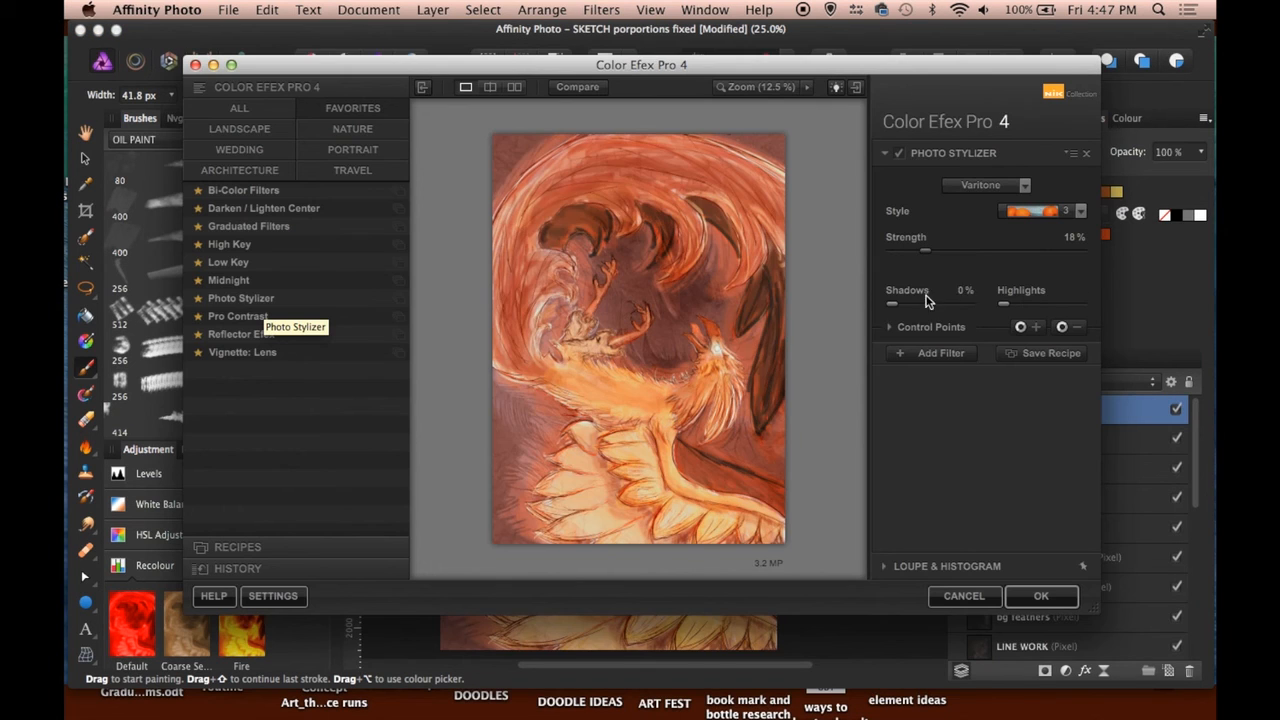
- In Color Efex Pro 4, add a Vignette: Lens filter after Photo Stylizer with amount 21% and a fully rectangular shape
click(889, 327)
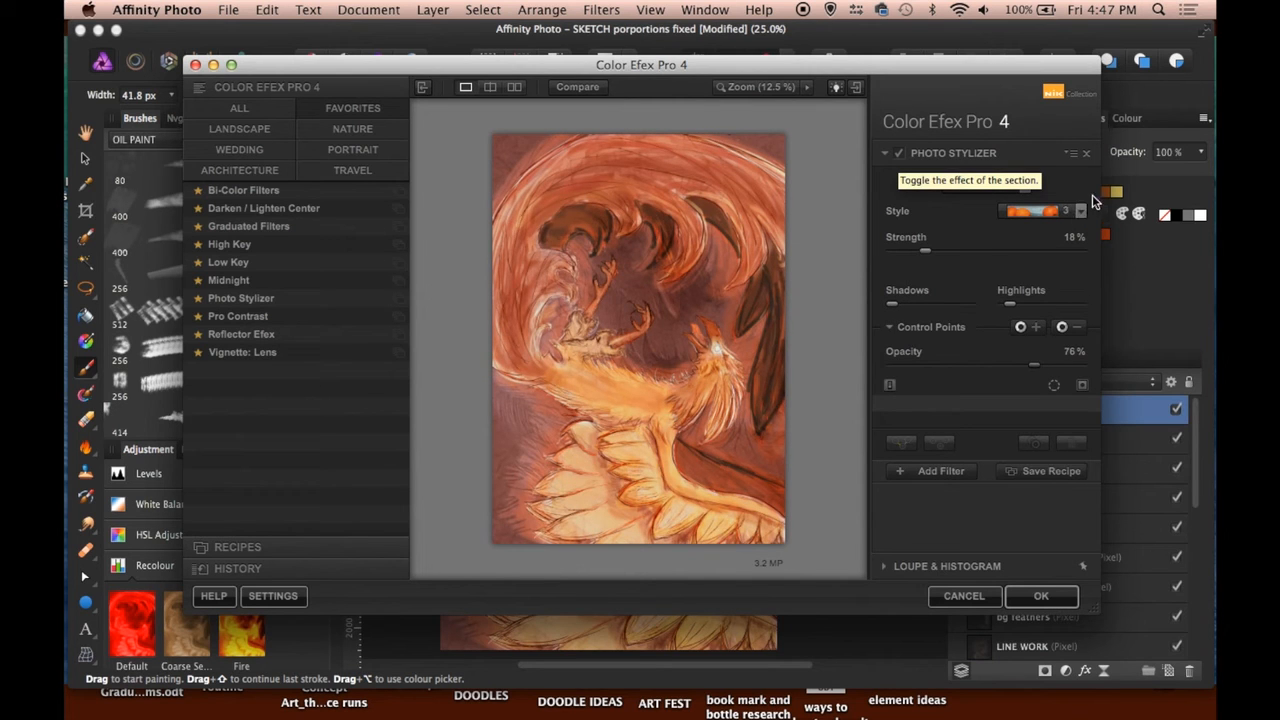
click(930, 470)
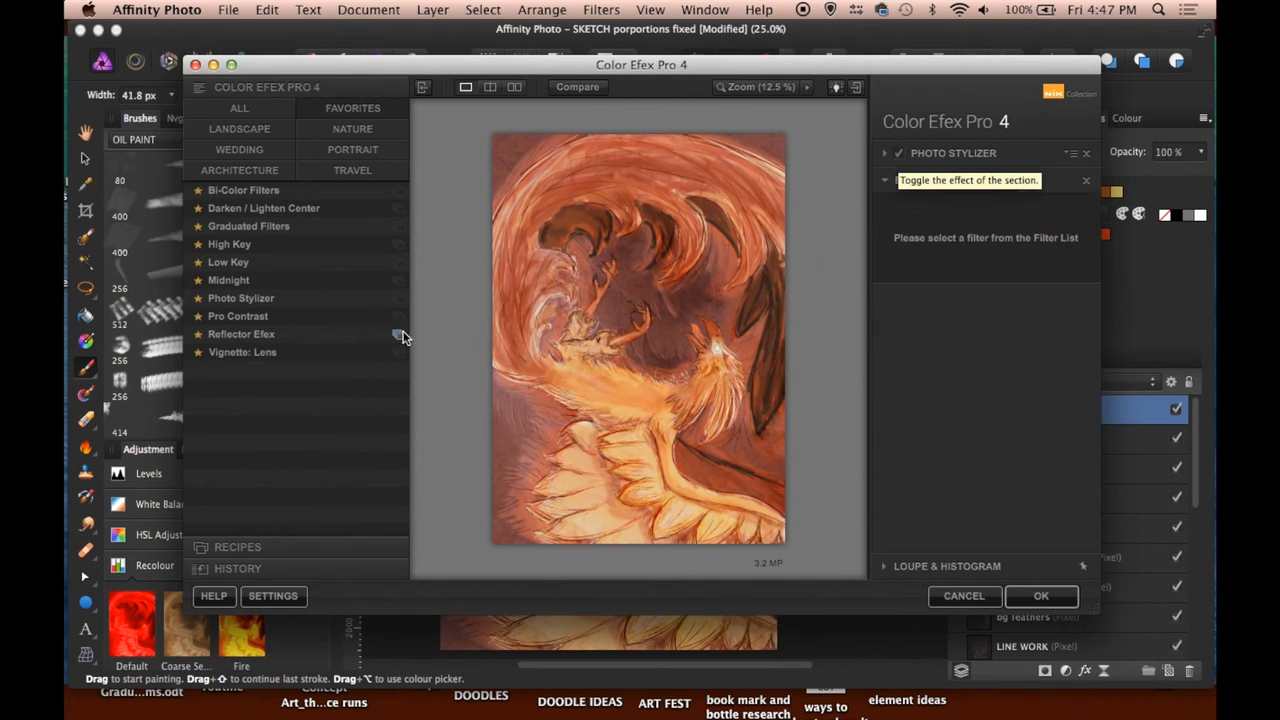
click(250, 352)
drag(939, 225, 1119, 279)
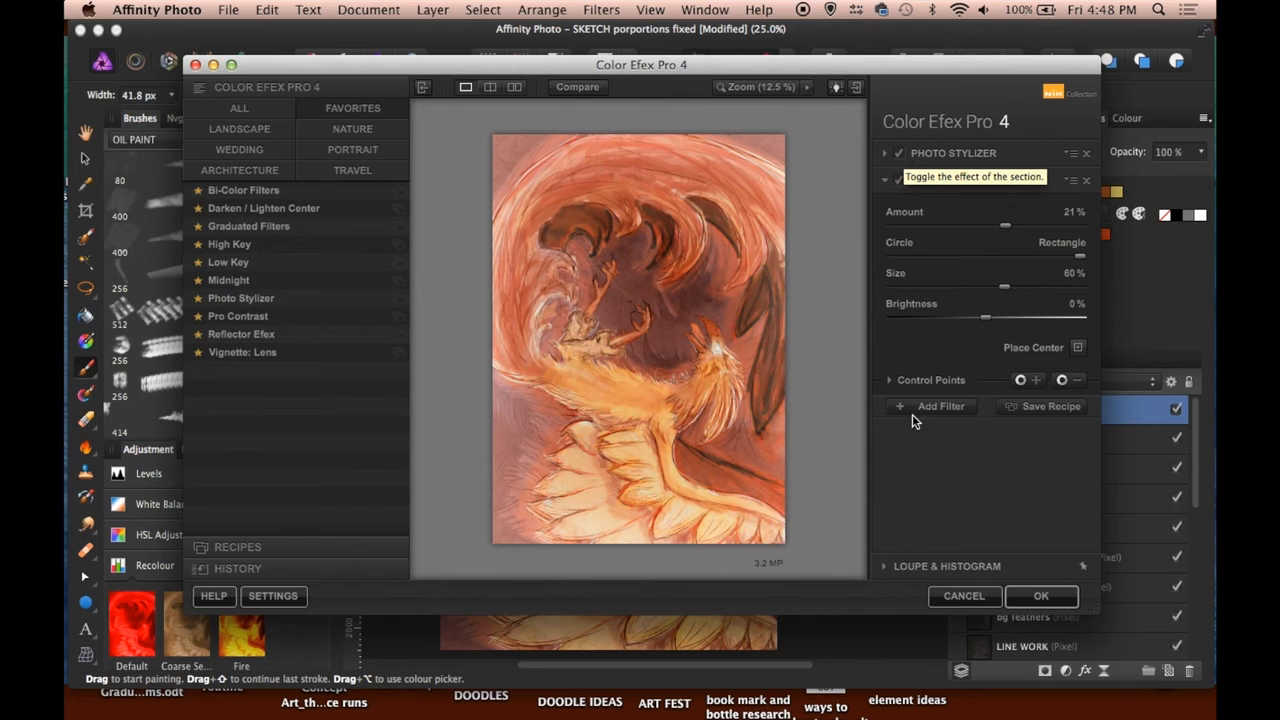
- Add a Low Key filter after the lens vignette
click(912, 414)
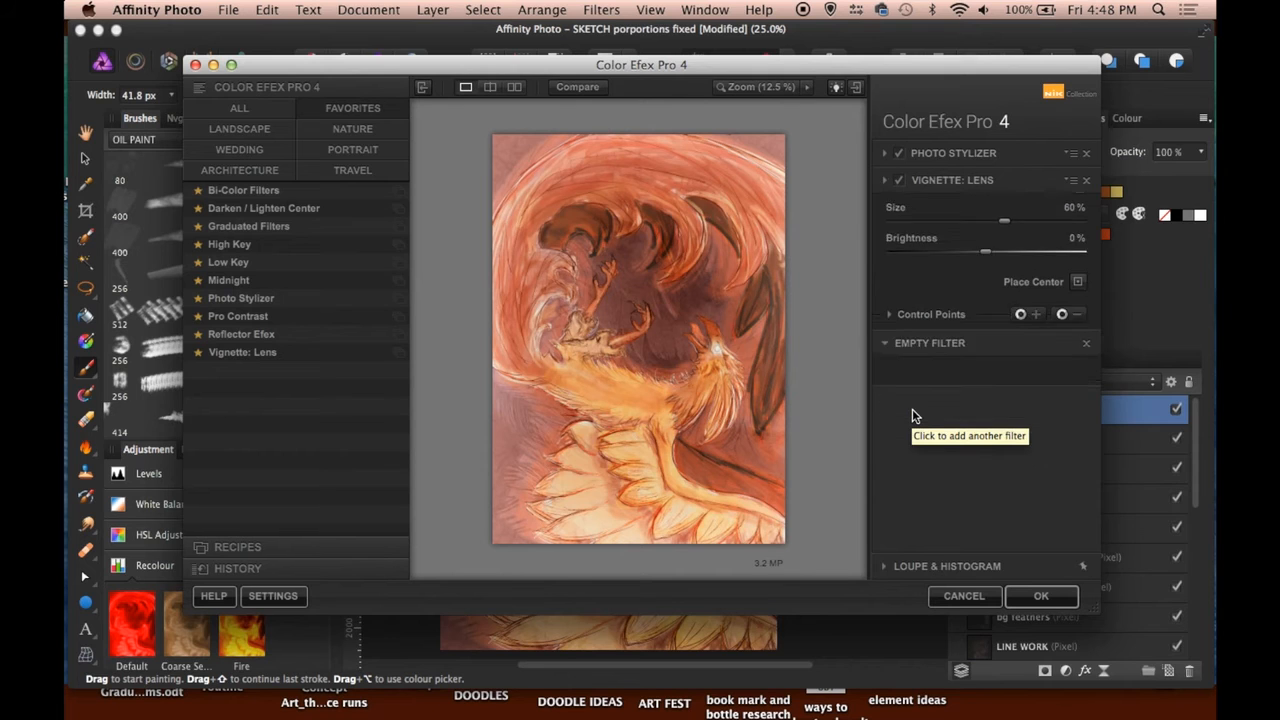
click(226, 264)
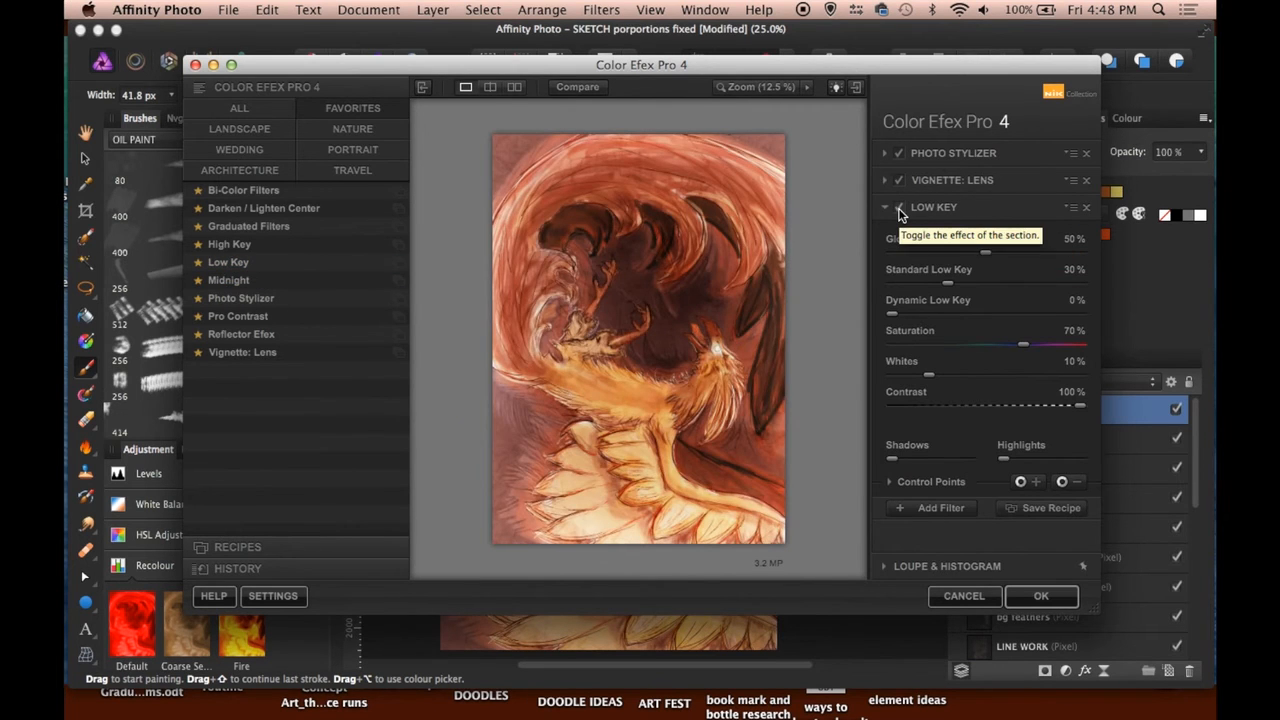
- Set the Low Key filter's Glow to 10% and reduce its overall opacity
drag(972, 64, 970, 90)
click(911, 278)
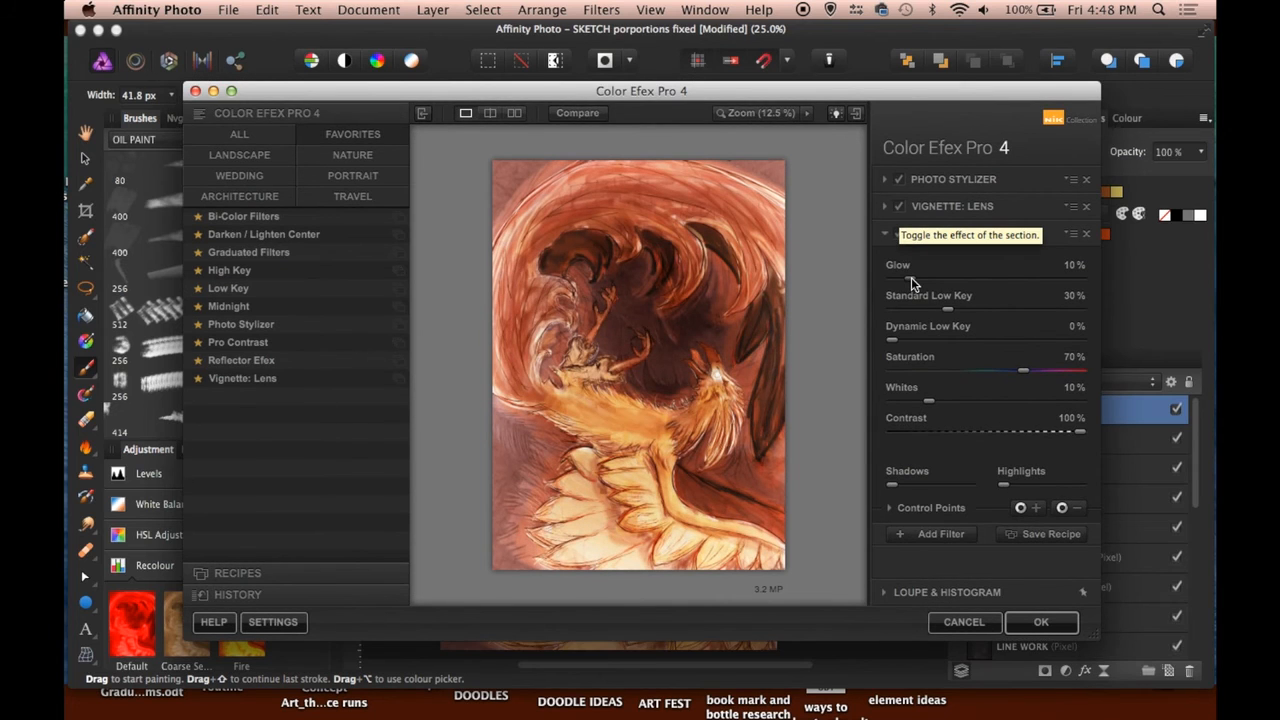
click(888, 507)
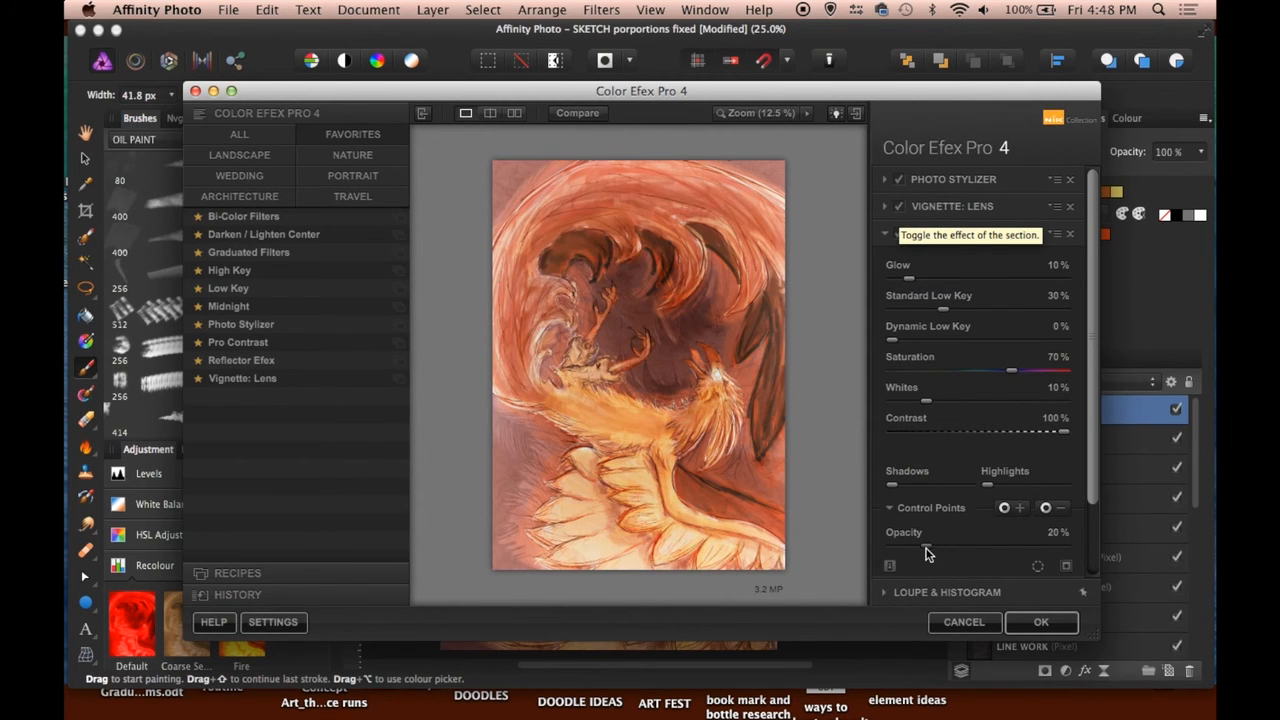
drag(955, 548, 969, 545)
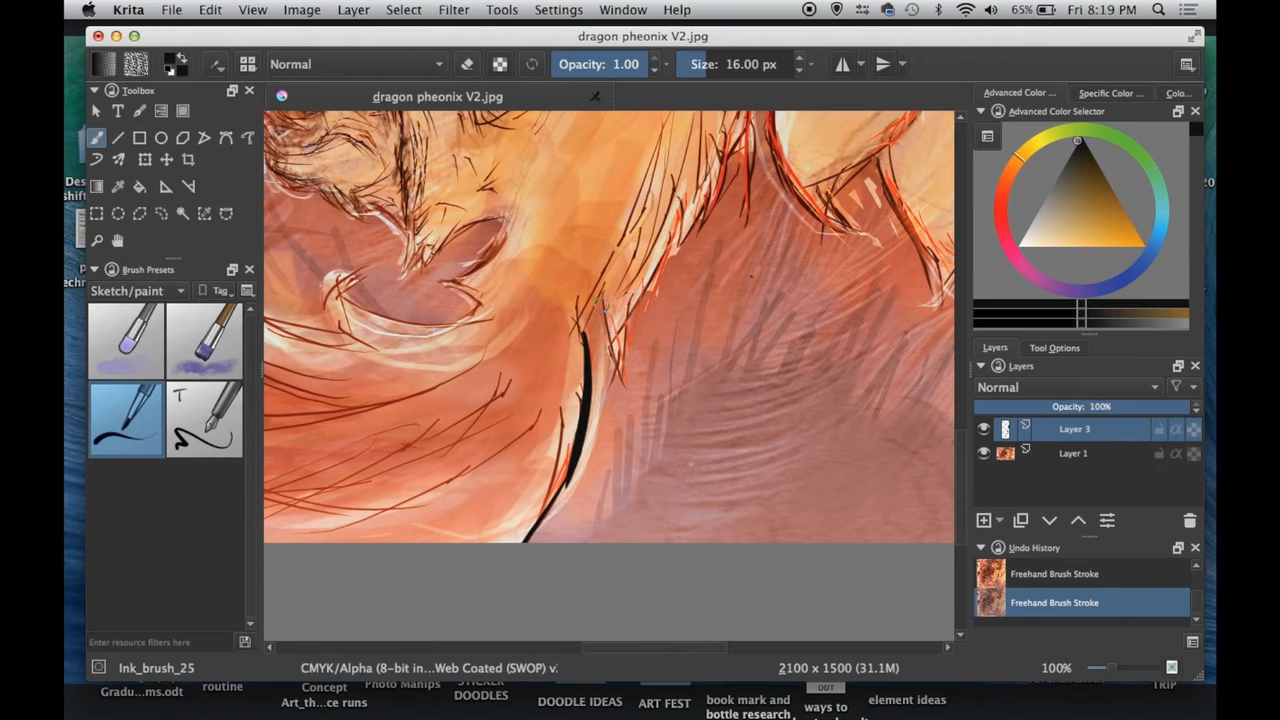
- Switch to Krita and ink the body's lower fur edge and the first wing feather on Layer 3 with the black 16 px ink brush
mouse_move(587, 335)
mouse_down()
mouse_move(633, 398)
mouse_move(664, 266)
mouse_up()
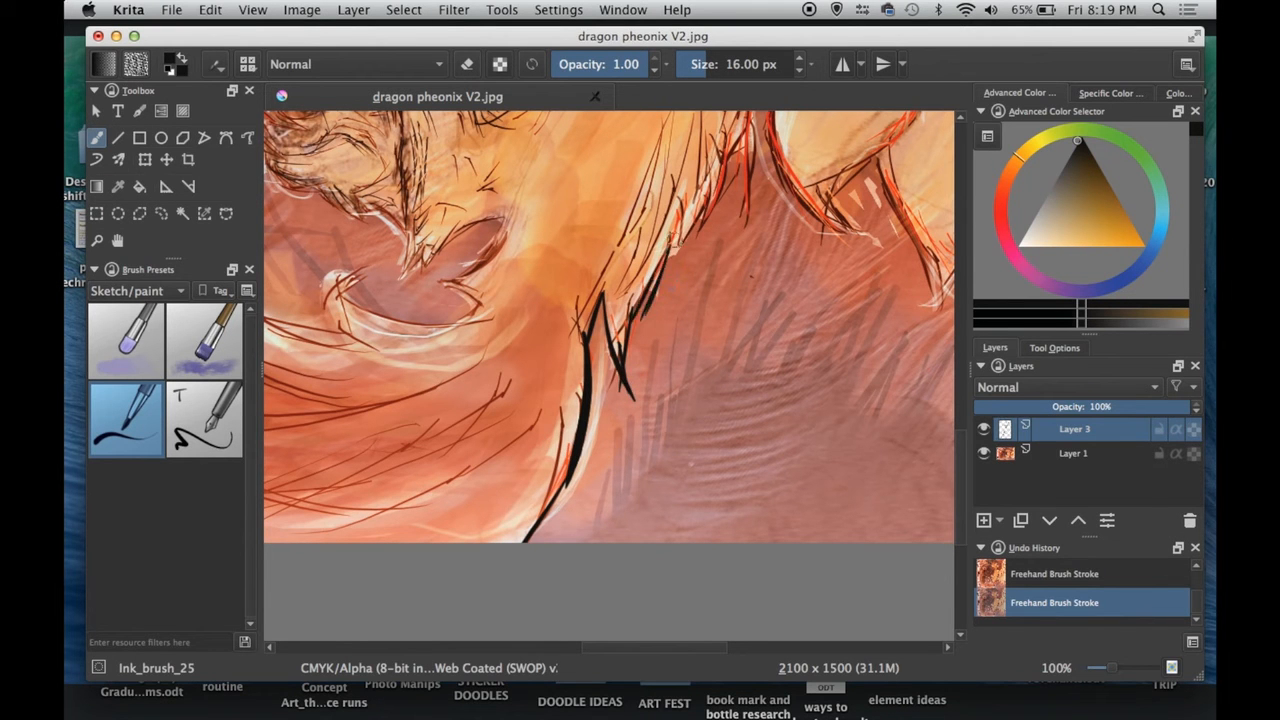
mouse_move(706, 218)
mouse_down()
mouse_move(746, 140)
mouse_move(743, 208)
mouse_up()
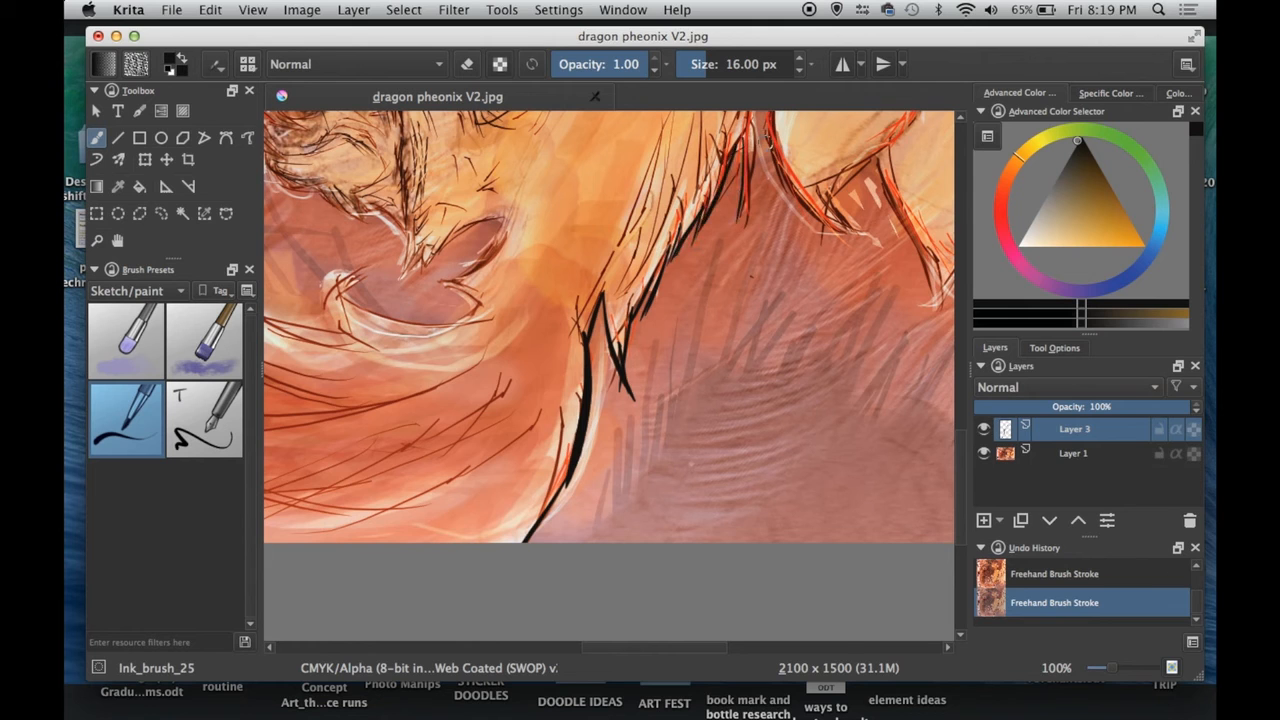
drag(742, 317, 678, 515)
drag(709, 276, 677, 398)
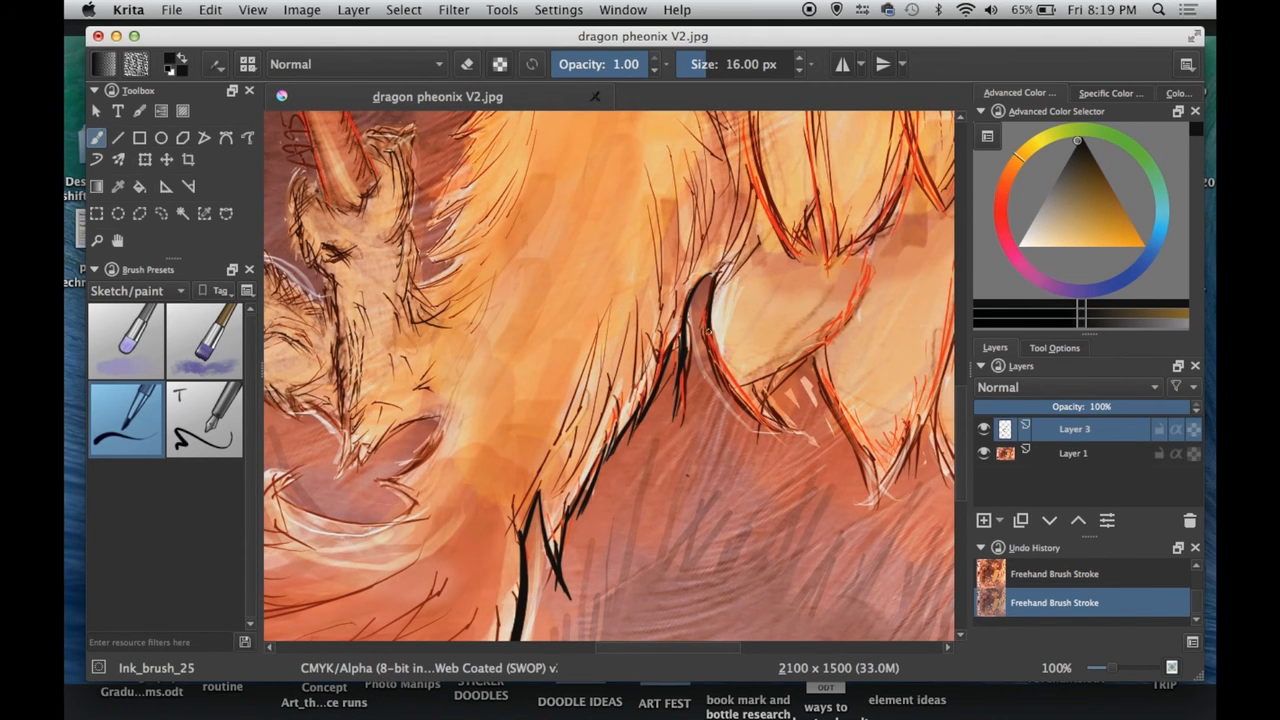
drag(708, 330, 762, 432)
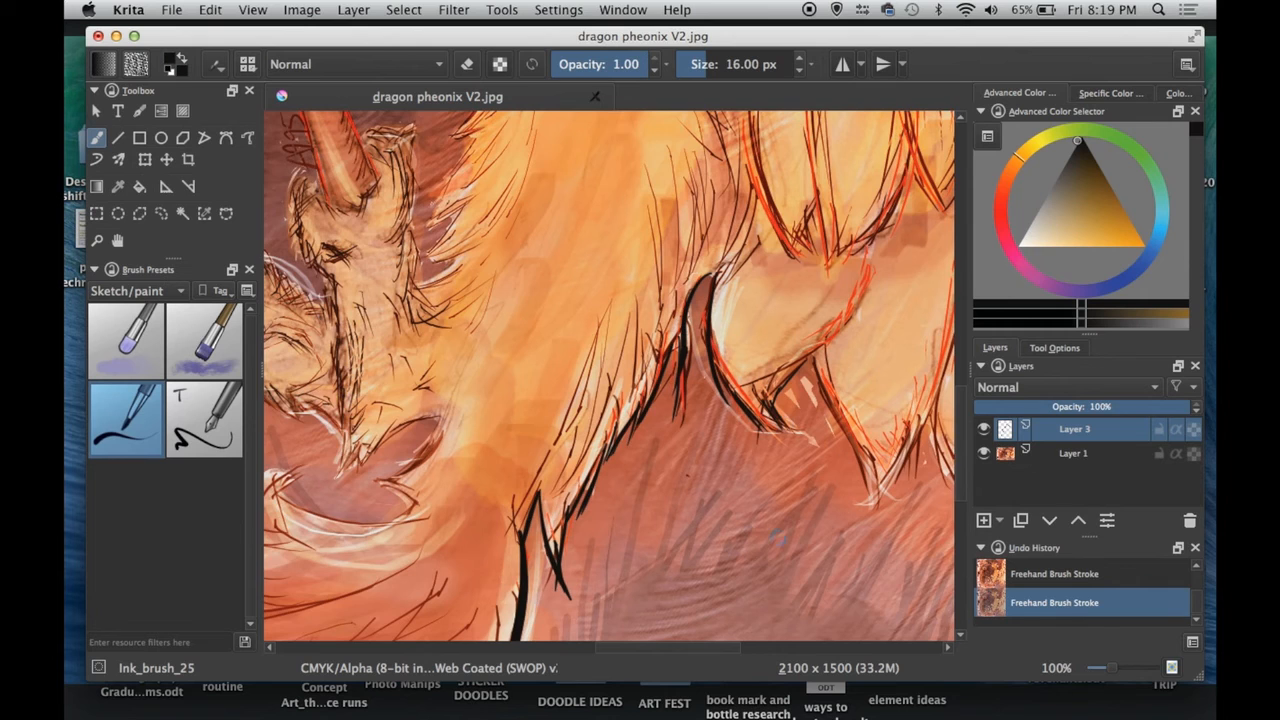
- Ink the tip of the first wing feather and both edges of the second feather in black
drag(778, 535, 681, 462)
drag(719, 280, 776, 428)
drag(849, 288, 785, 416)
drag(826, 366, 806, 396)
drag(788, 526, 635, 388)
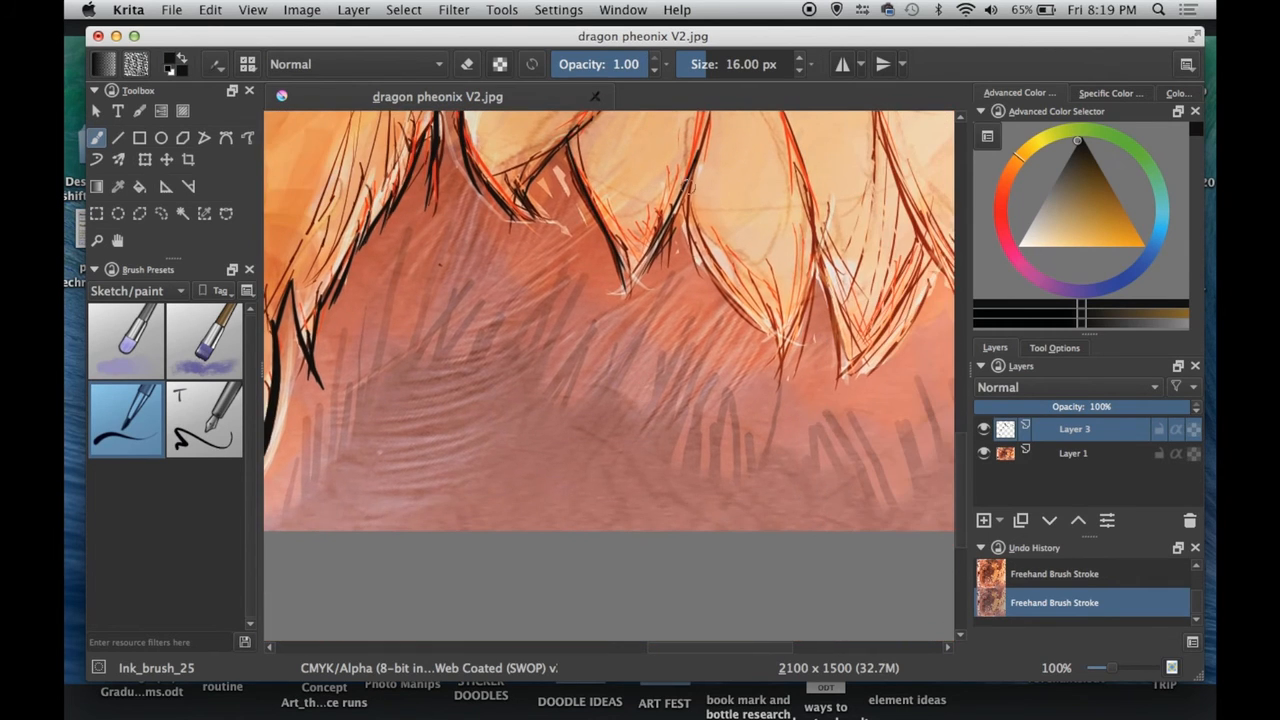
drag(692, 205, 742, 352)
key(super+z)
drag(690, 215, 738, 340)
key(super+z)
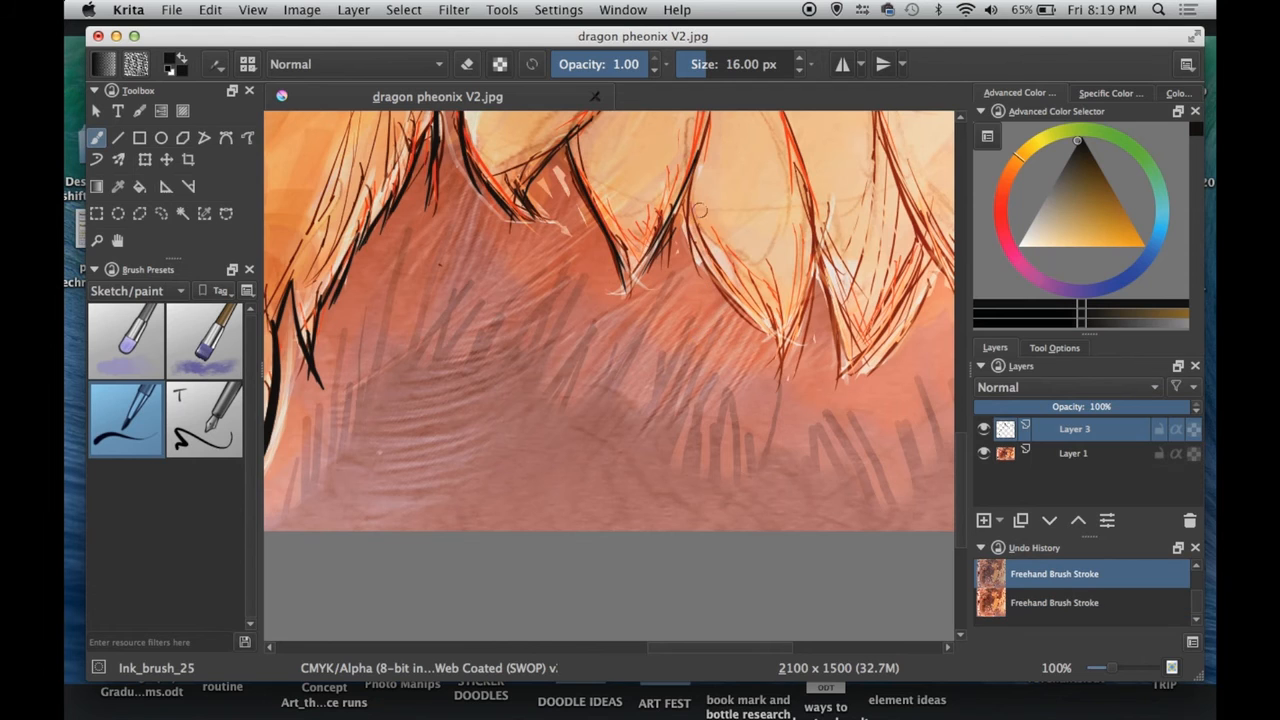
- Ink the outline of the third wing feather down to its tip and start the edge of the fourth feather
drag(687, 216, 762, 336)
drag(816, 280, 783, 362)
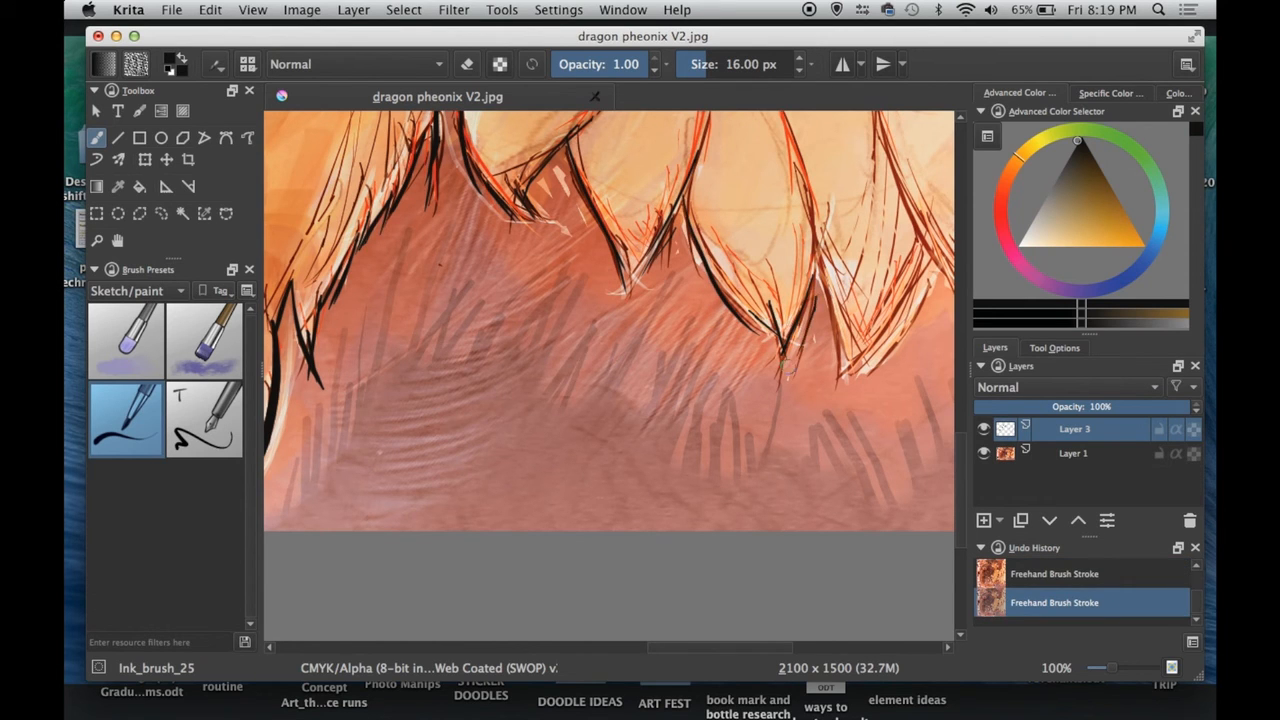
key(super+z)
drag(820, 265, 829, 352)
drag(832, 288, 840, 376)
- Ink the pointed tip of the last lower wing feather and its outer edge along the canvas border
mouse_move(900, 297)
mouse_down()
mouse_move(838, 373)
mouse_move(724, 432)
mouse_up()
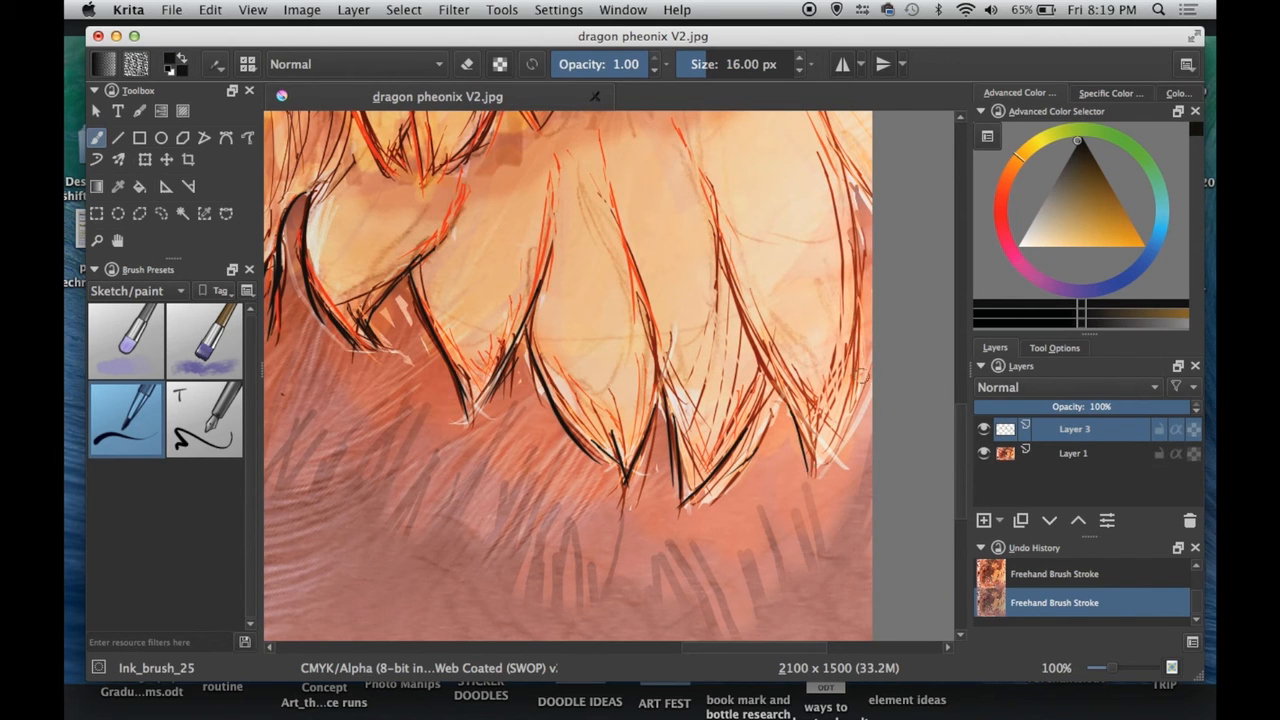
drag(868, 358, 808, 476)
drag(695, 353, 719, 598)
drag(819, 441, 686, 348)
drag(766, 372, 760, 472)
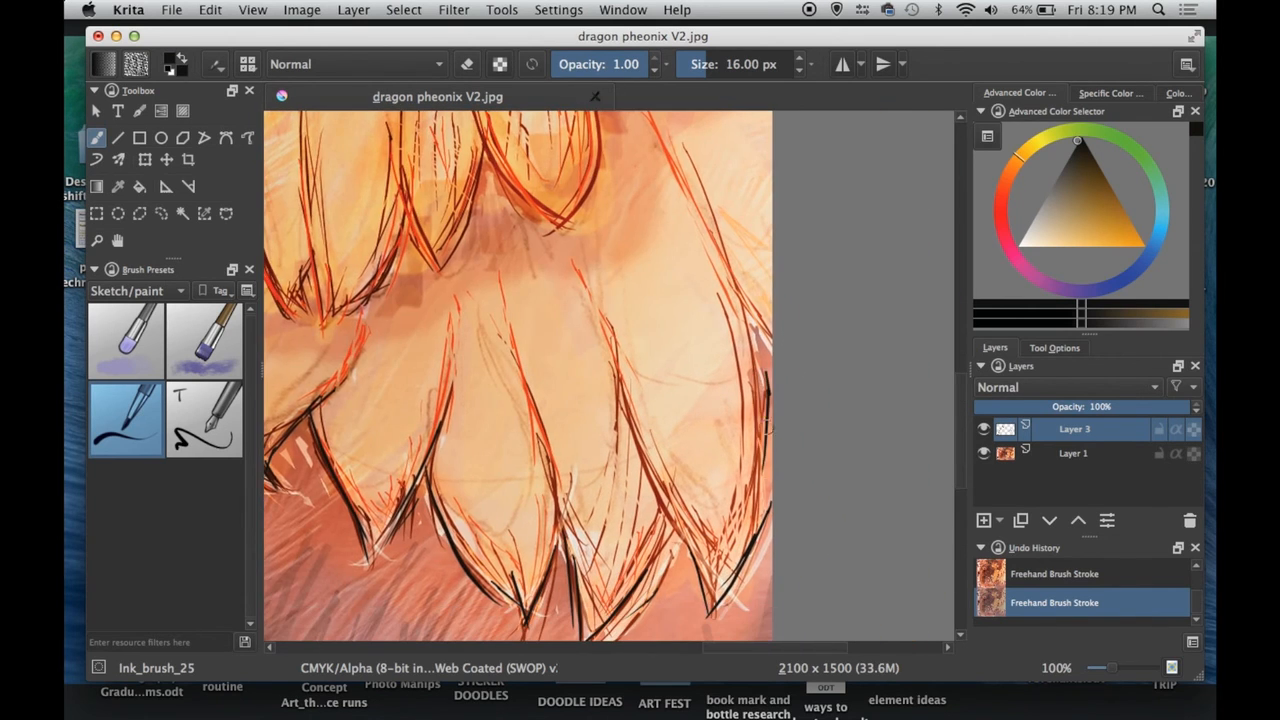
drag(700, 275, 762, 560)
- Ink the upper wing's leading edge from the canvas border down toward the neck
drag(722, 220, 890, 640)
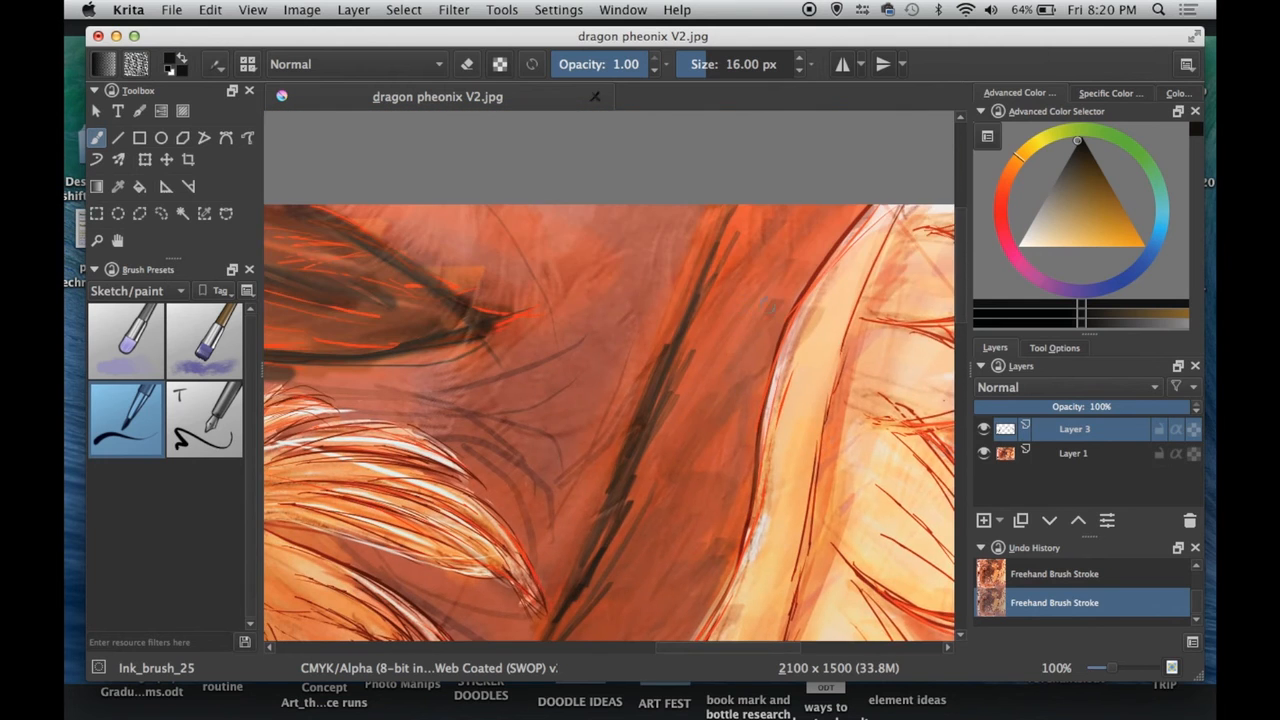
mouse_move(815, 315)
mouse_down()
mouse_move(855, 235)
mouse_move(803, 249)
mouse_up()
mouse_move(862, 139)
mouse_down()
mouse_move(762, 304)
mouse_move(760, 430)
mouse_up()
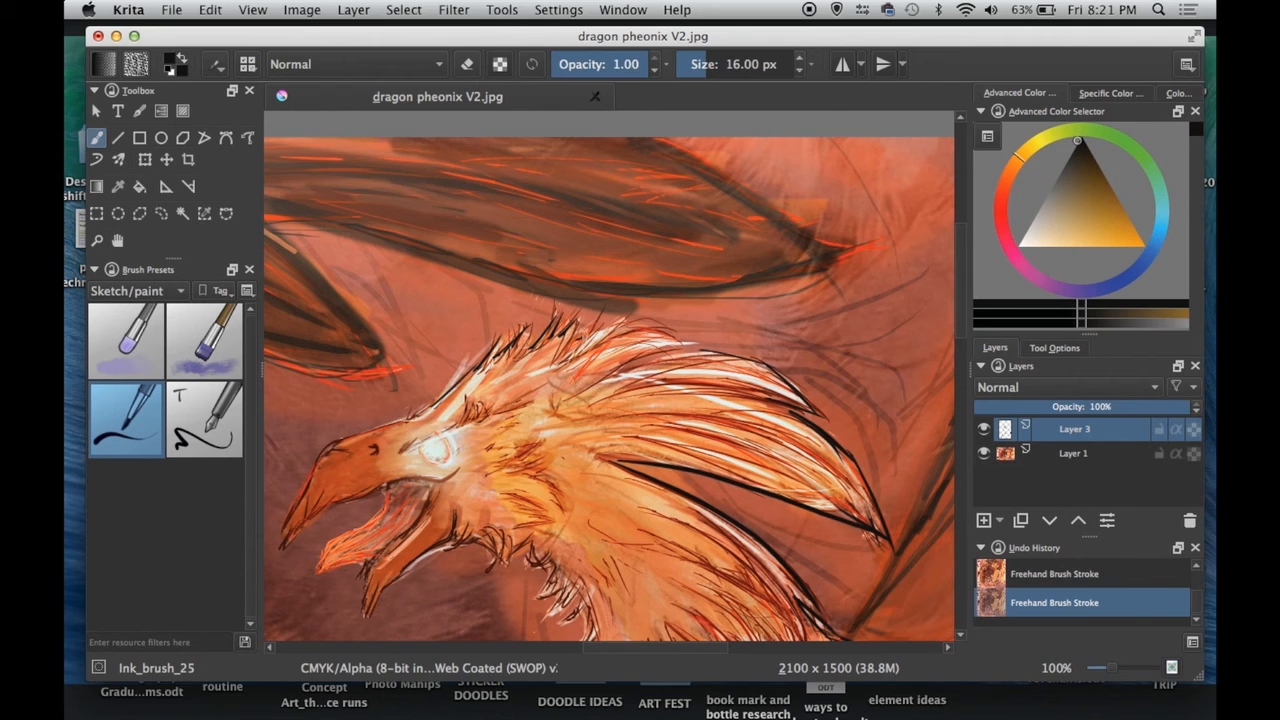
- Ink the phoenix's head crest, beak outline and brow, undoing the strokes that miss the sketch
drag(584, 322, 725, 360)
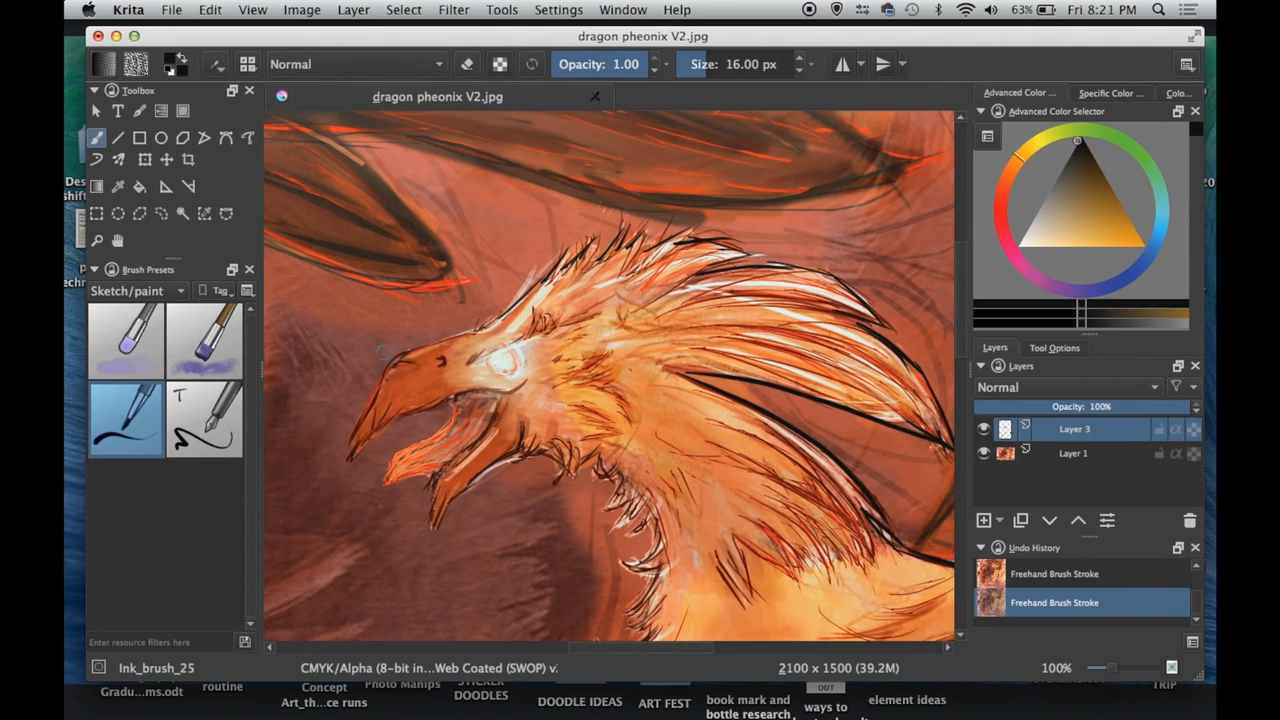
mouse_move(376, 370)
mouse_down()
mouse_move(350, 455)
mouse_move(414, 410)
mouse_up()
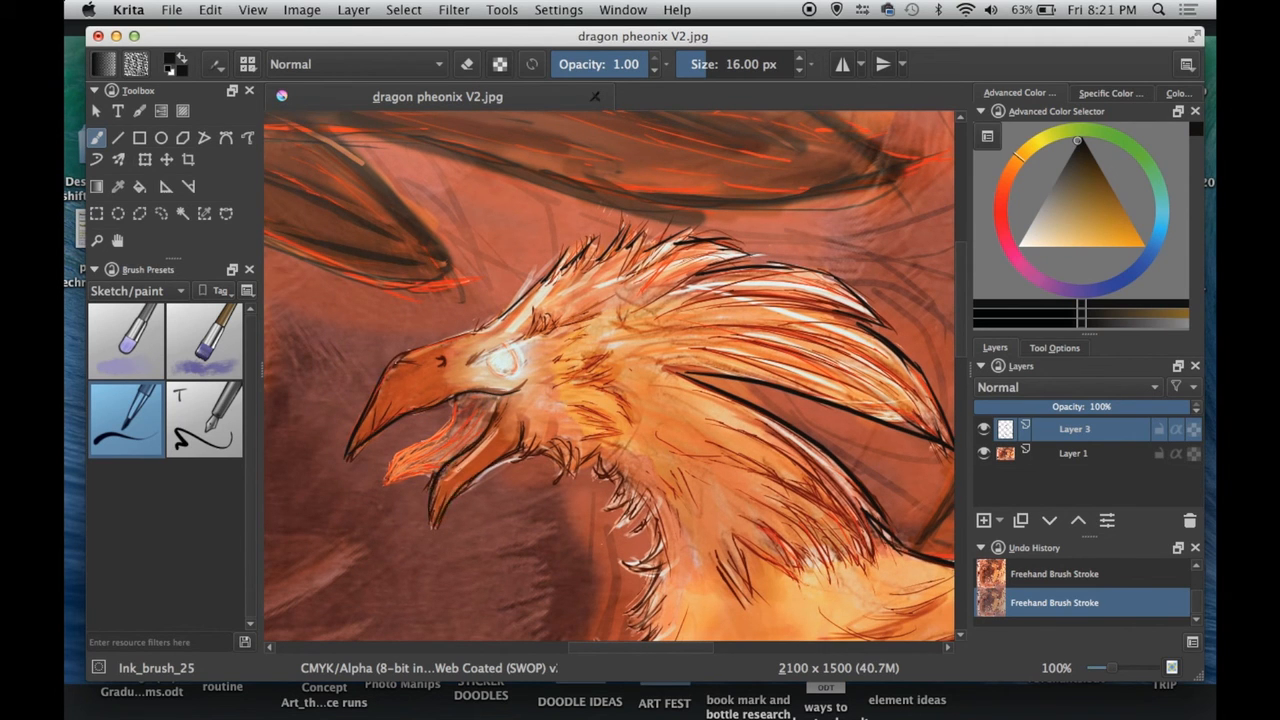
key(super+z)
mouse_move(412, 350)
mouse_down()
mouse_move(486, 326)
mouse_move(443, 366)
mouse_up()
key(super+z)
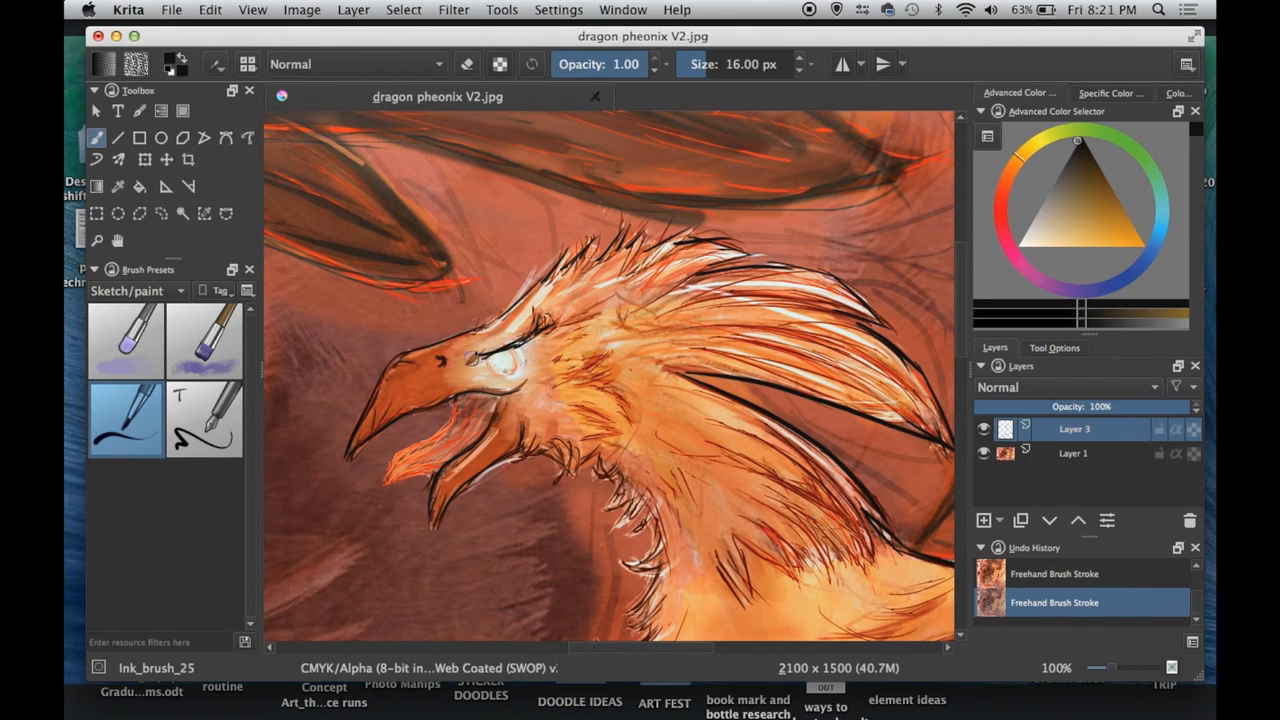
key(super+z)
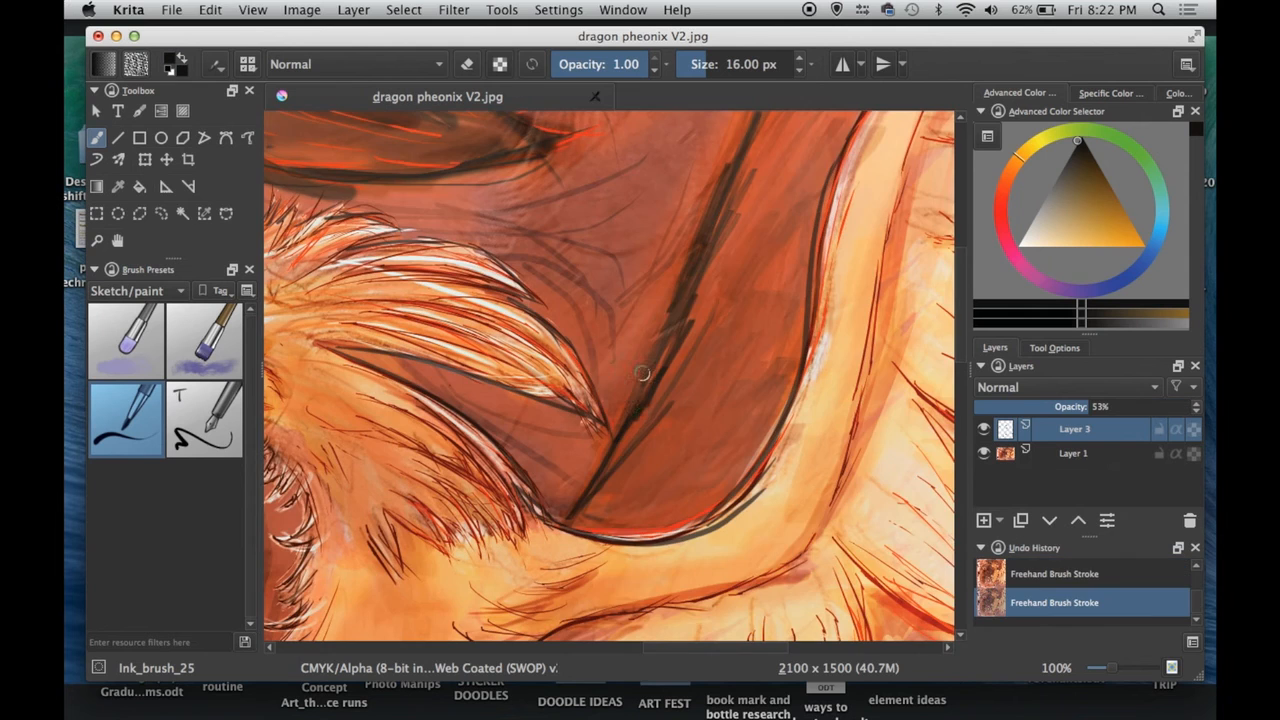
key(minus)
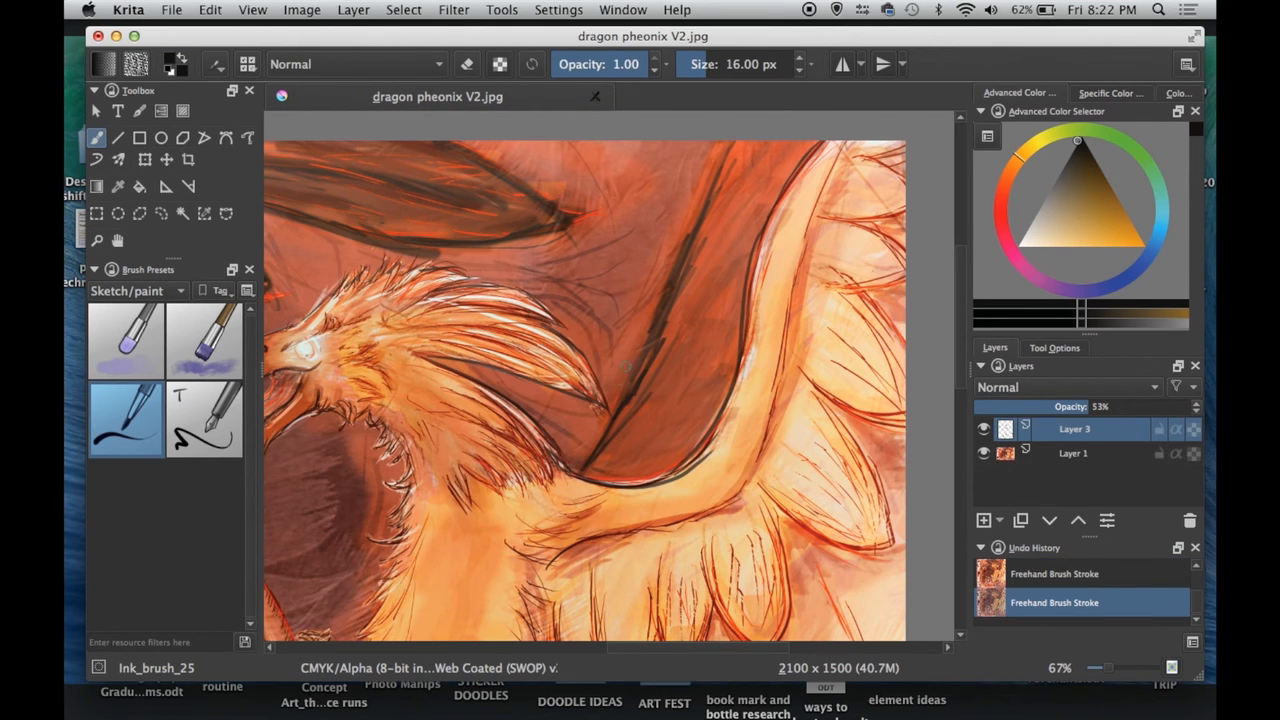
scroll(643, 334, up, 5)
scroll(643, 334, left, 5)
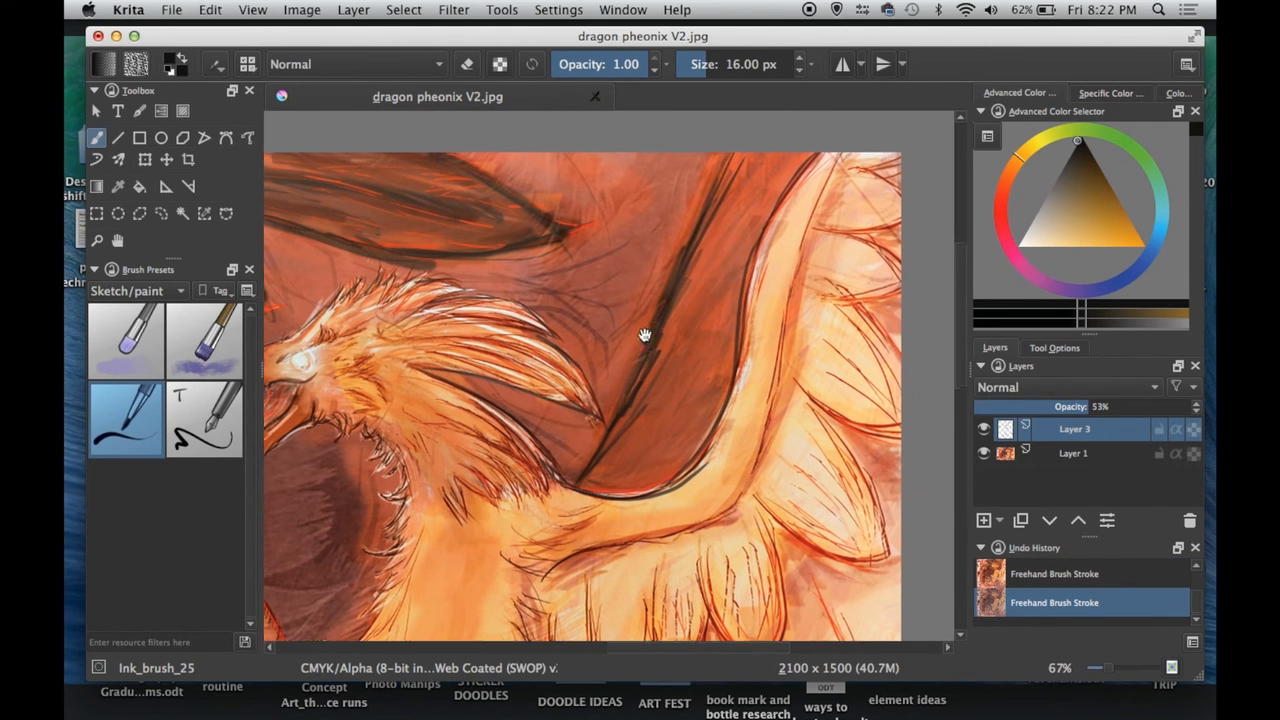
scroll(654, 486, down, 10)
scroll(654, 486, left, 4)
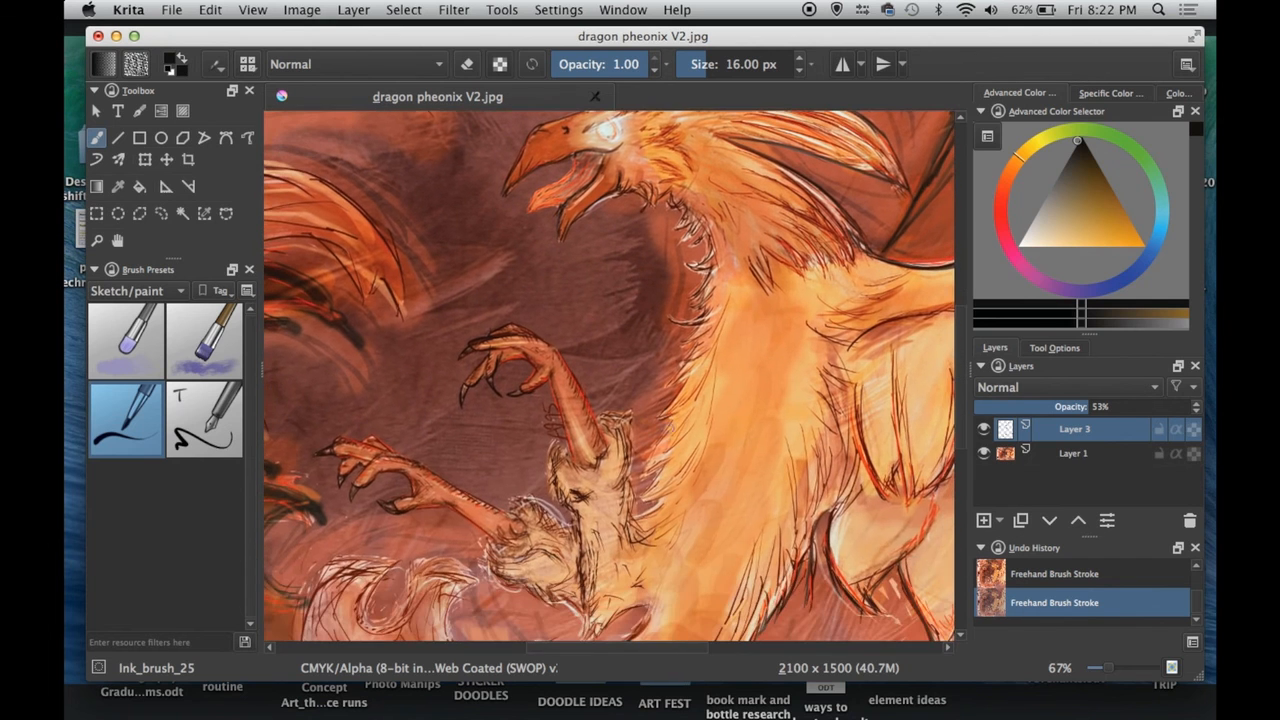
key(plus)
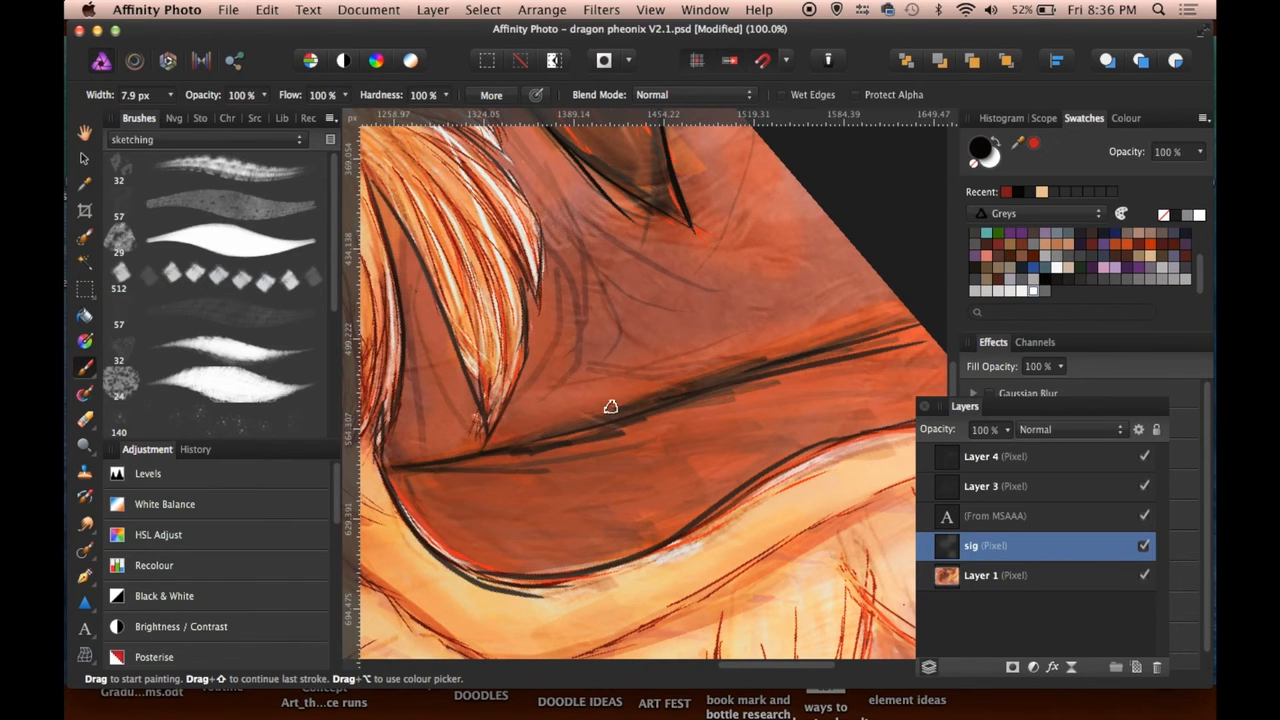
- Switch to Affinity Photo, write the signature "A995" beside the dark wing line on the sig layer, and select a DAUB Markers brush
mouse_move(608, 403)
mouse_down()
mouse_move(597, 431)
mouse_move(652, 388)
mouse_up()
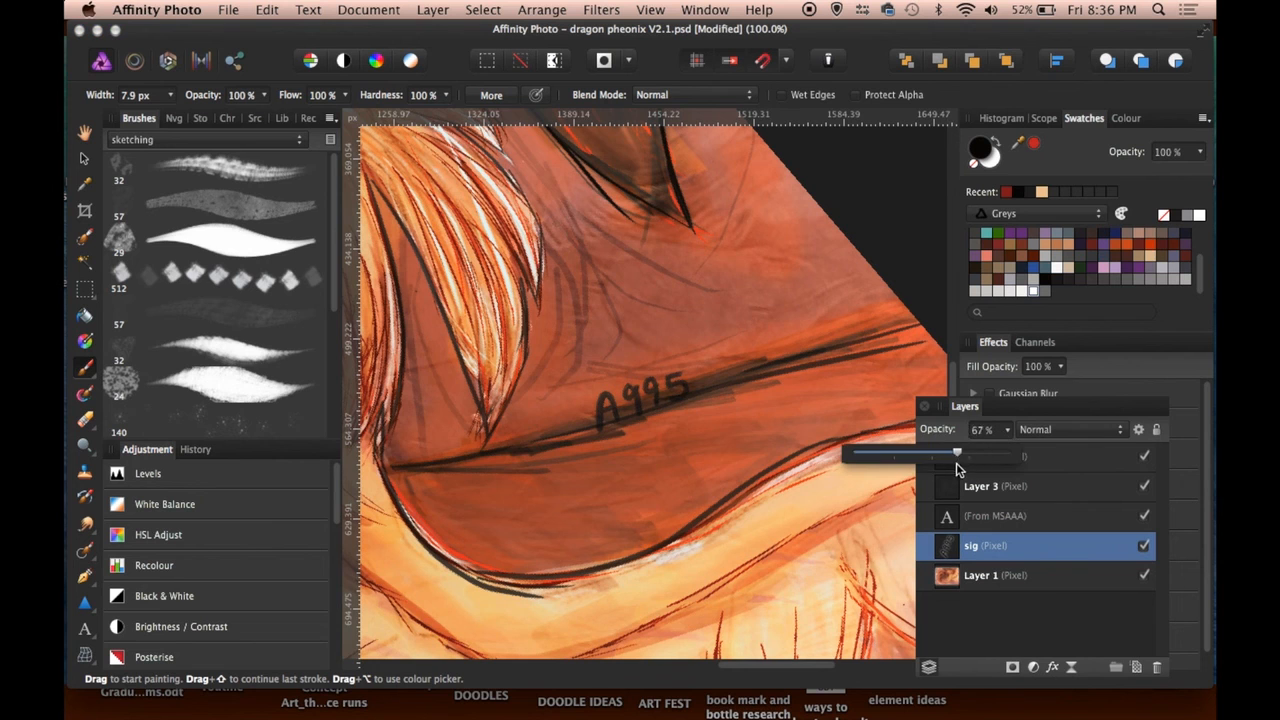
click(296, 145)
click(230, 126)
click(240, 270)
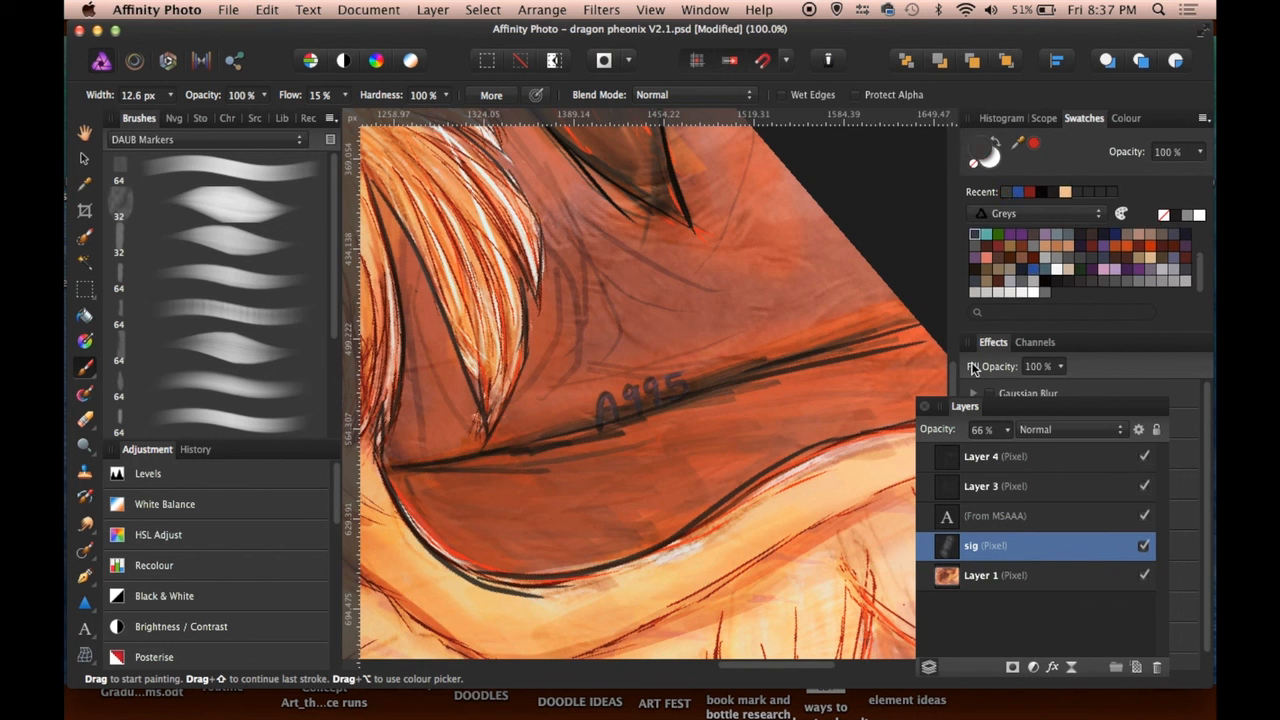
click(298, 362)
key(super+0)
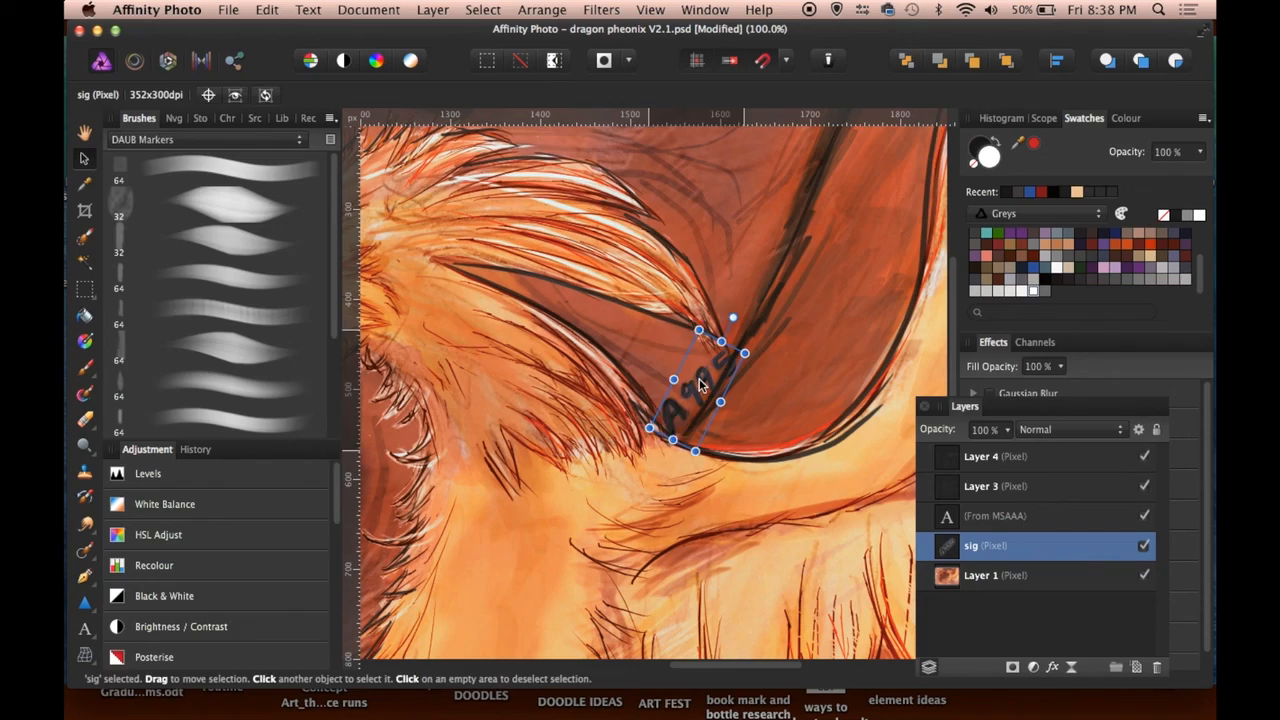
- Reposition the signature beside the neck feathers, narrow it to about 43 px and adjust its rotation
drag(700, 385, 700, 420)
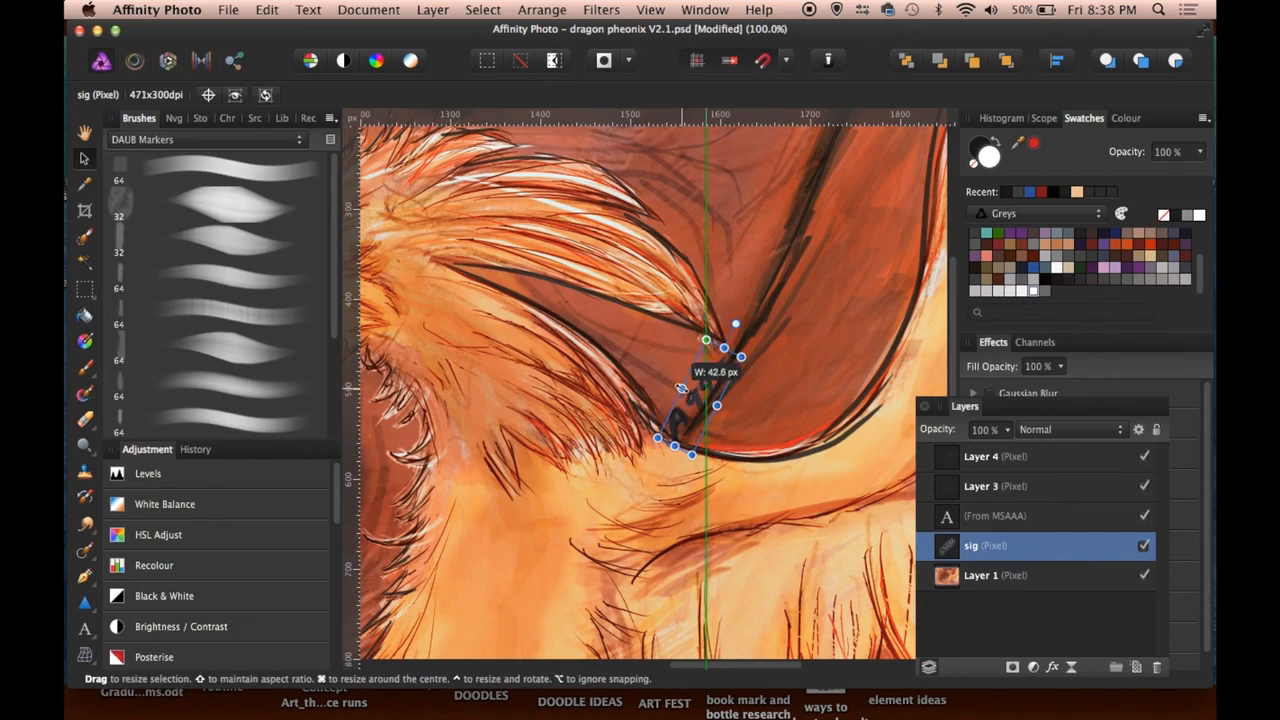
drag(733, 318, 714, 310)
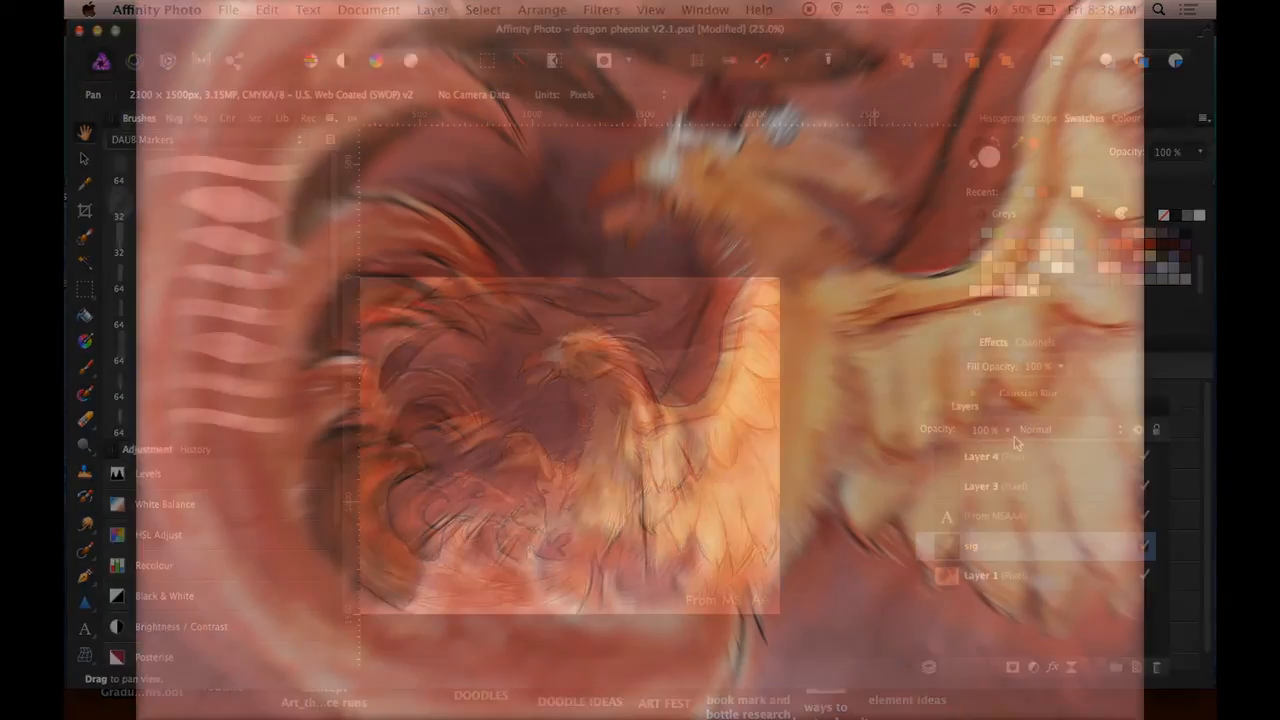